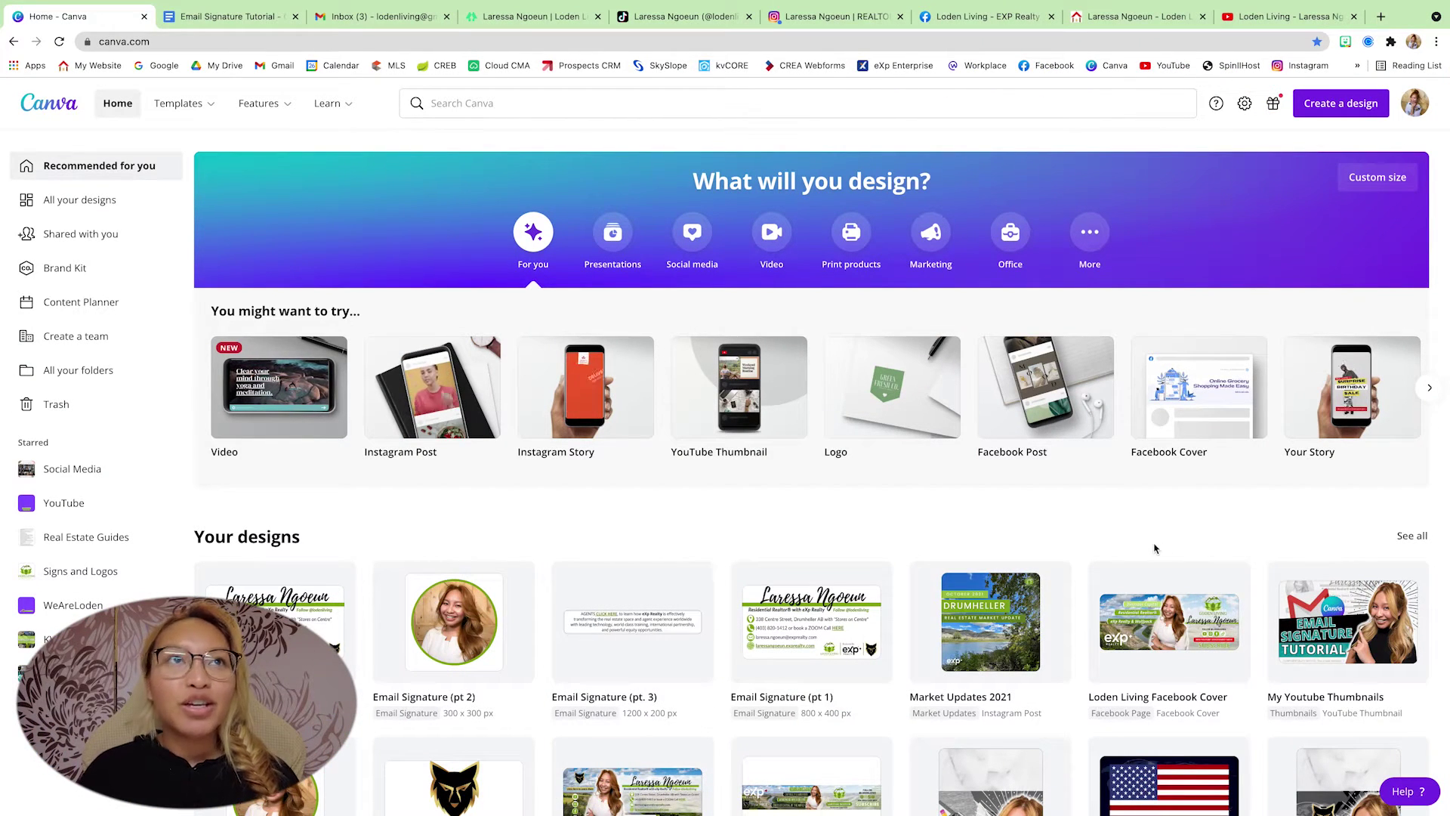
- Create a custom-size Canva design 800 px wide by 400 px high
click(1341, 112)
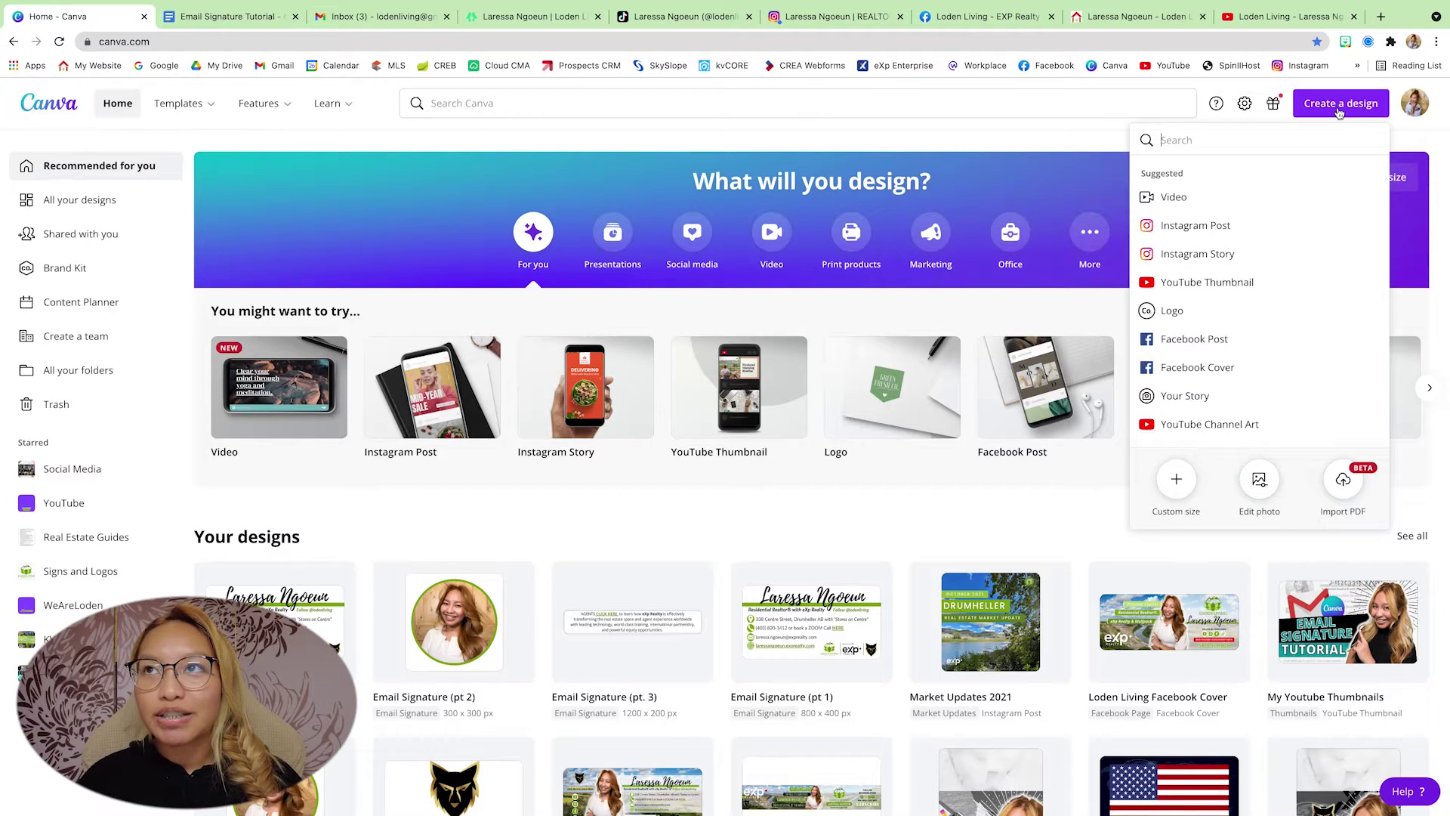
click(1176, 479)
text(800)
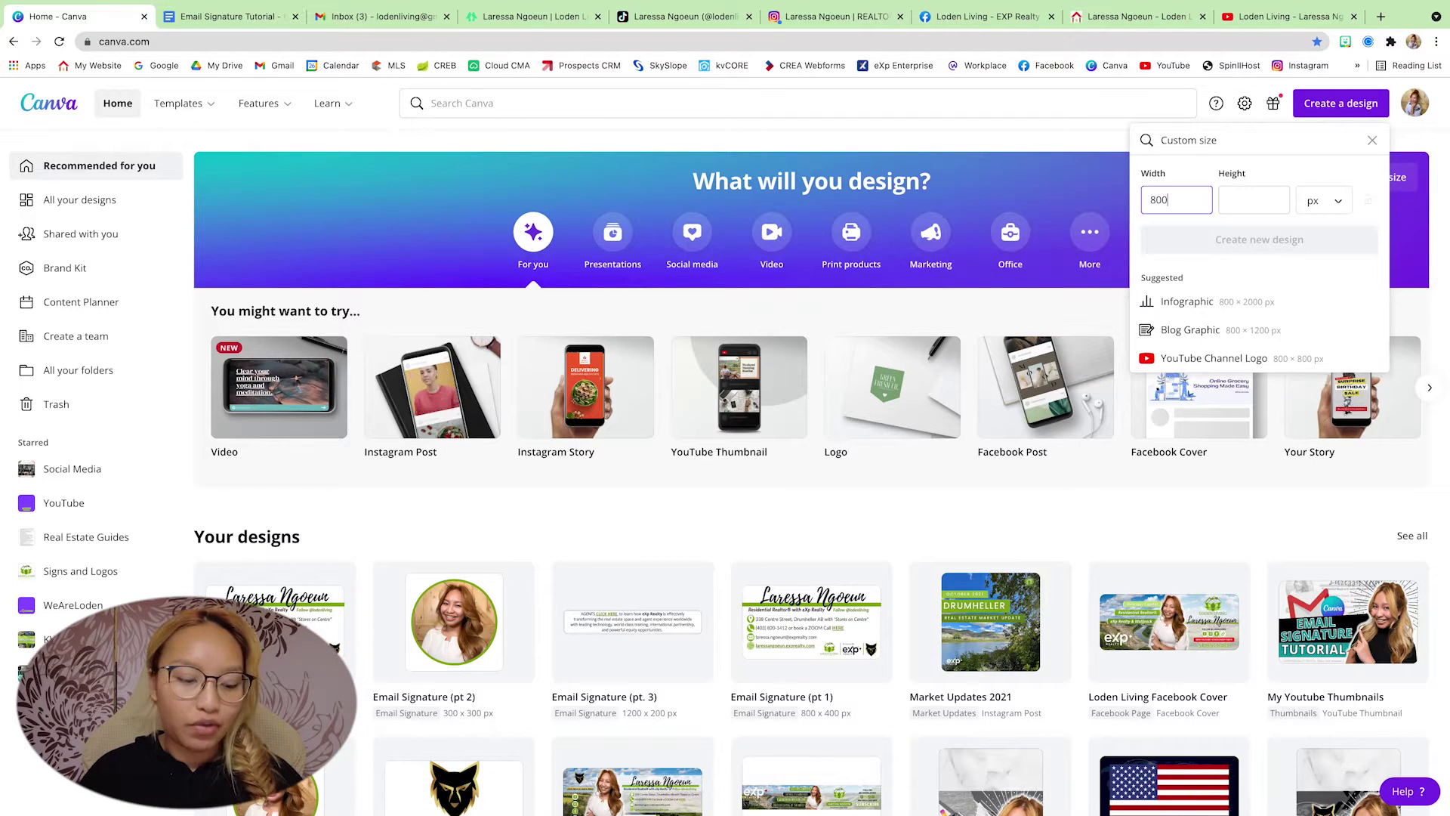
key(Tab)
text(400)
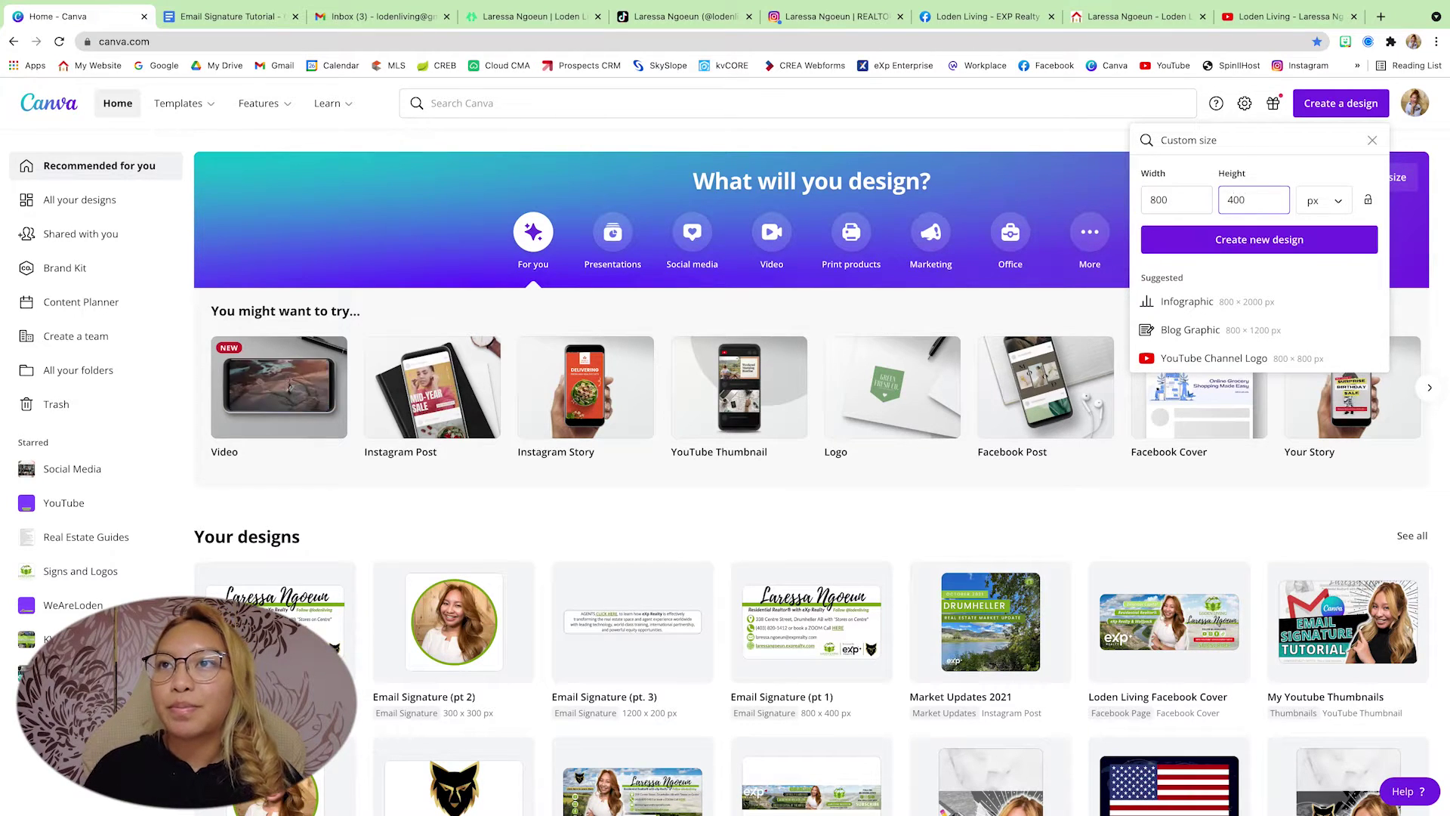
key(Return)
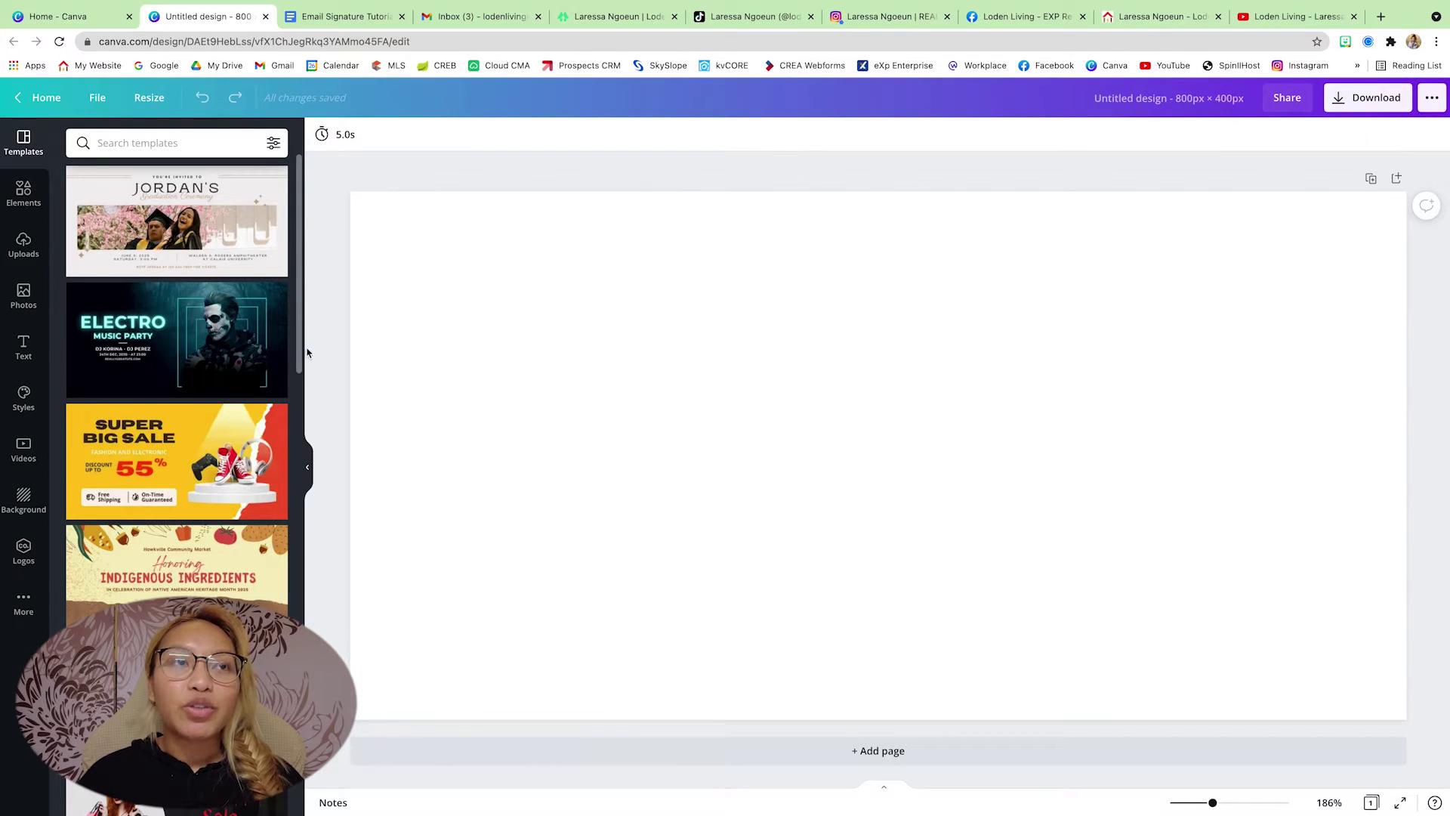
- Add a heading with the person's full name and move it near the top of the page
click(22, 349)
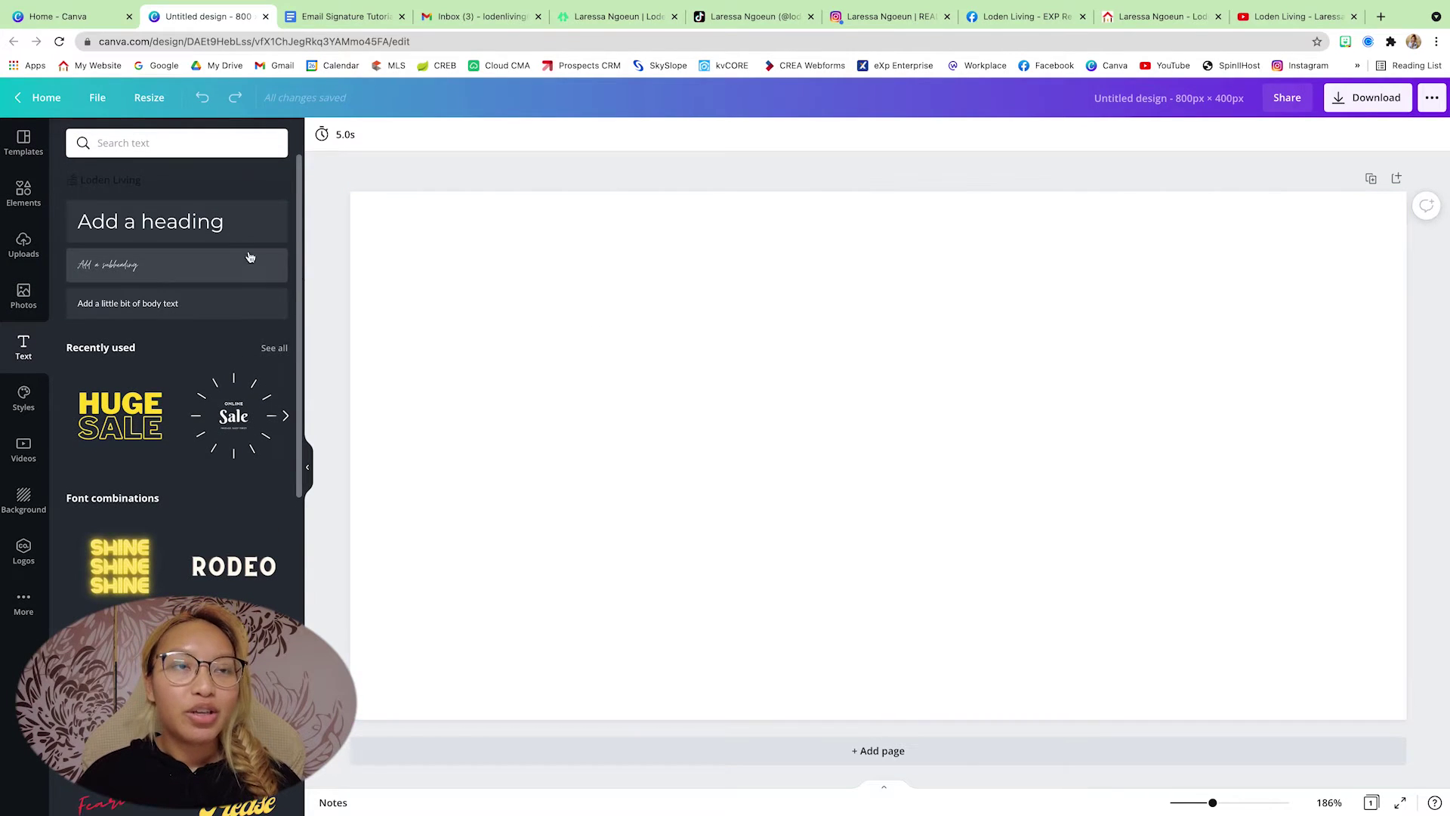
click(213, 221)
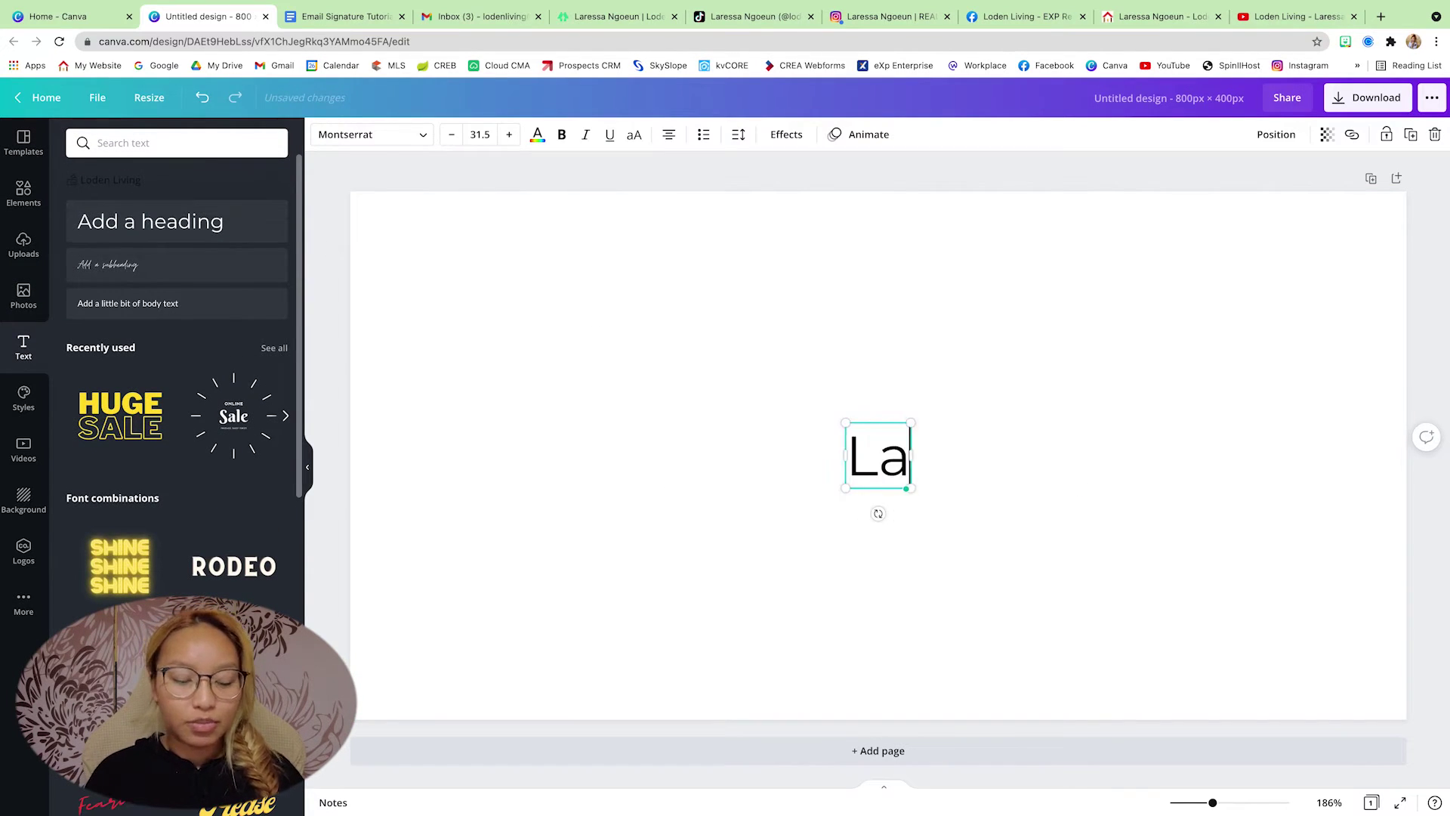
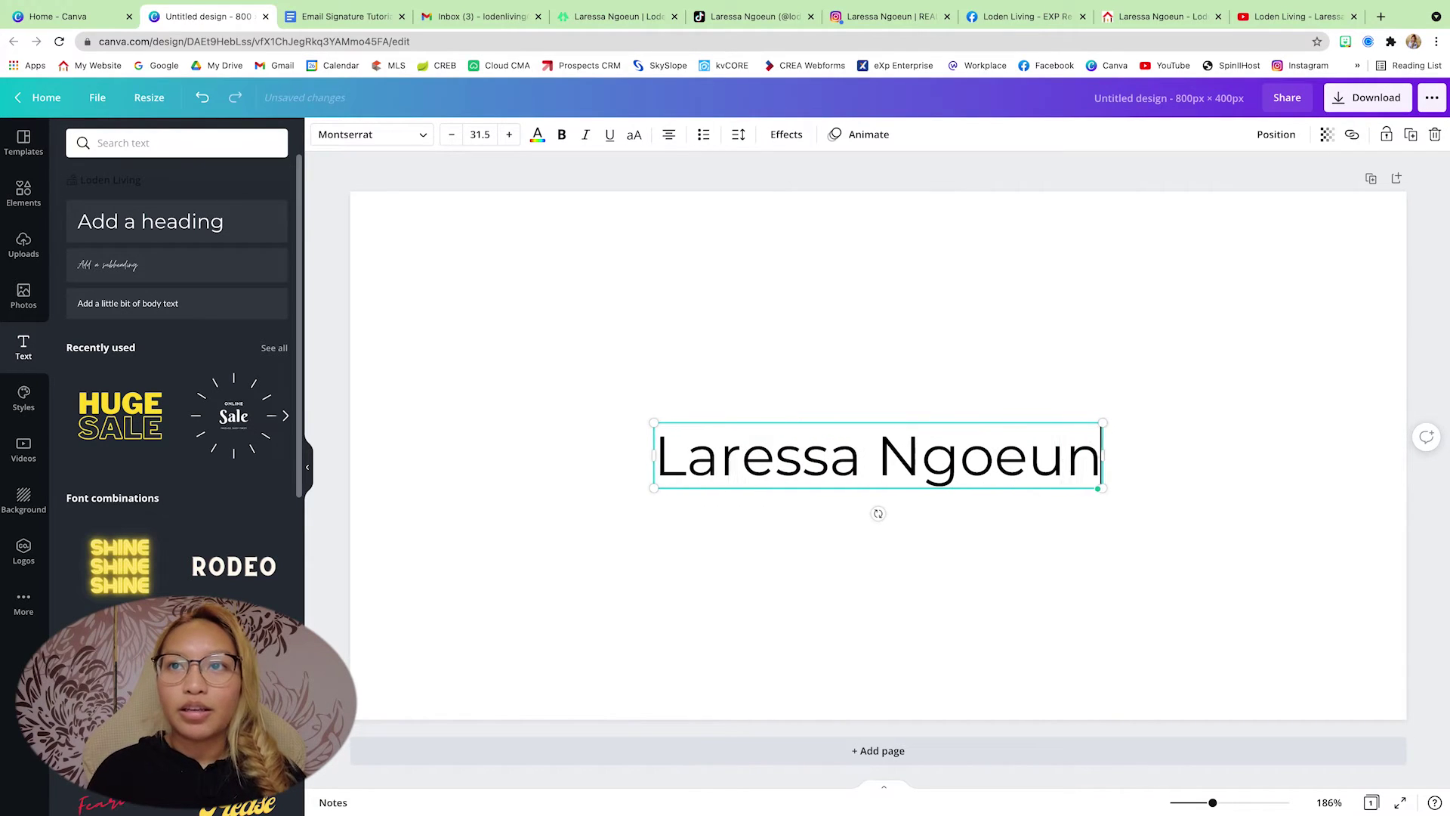
click(1086, 585)
click(1099, 468)
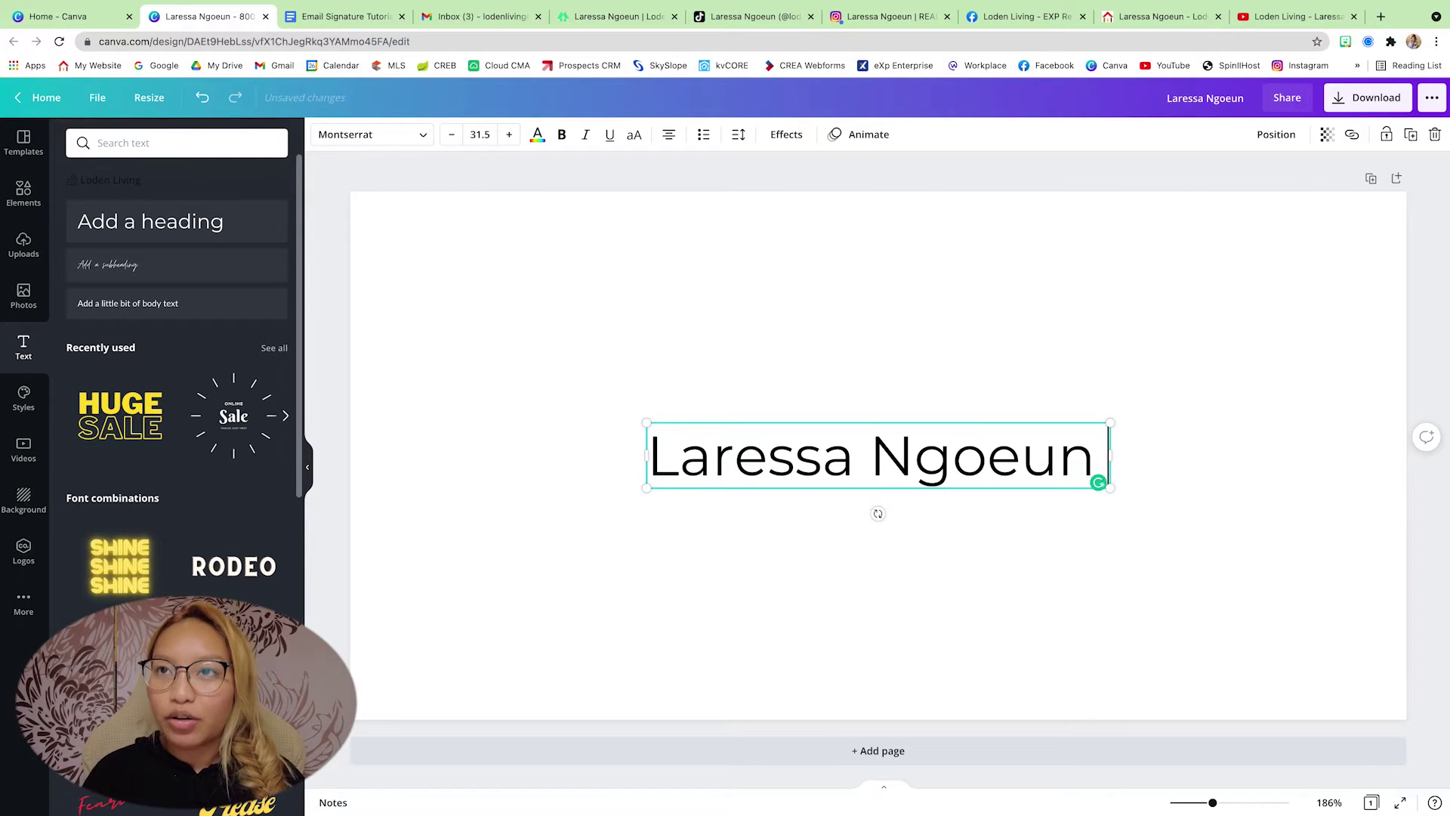
click(1026, 555)
drag(916, 475, 920, 339)
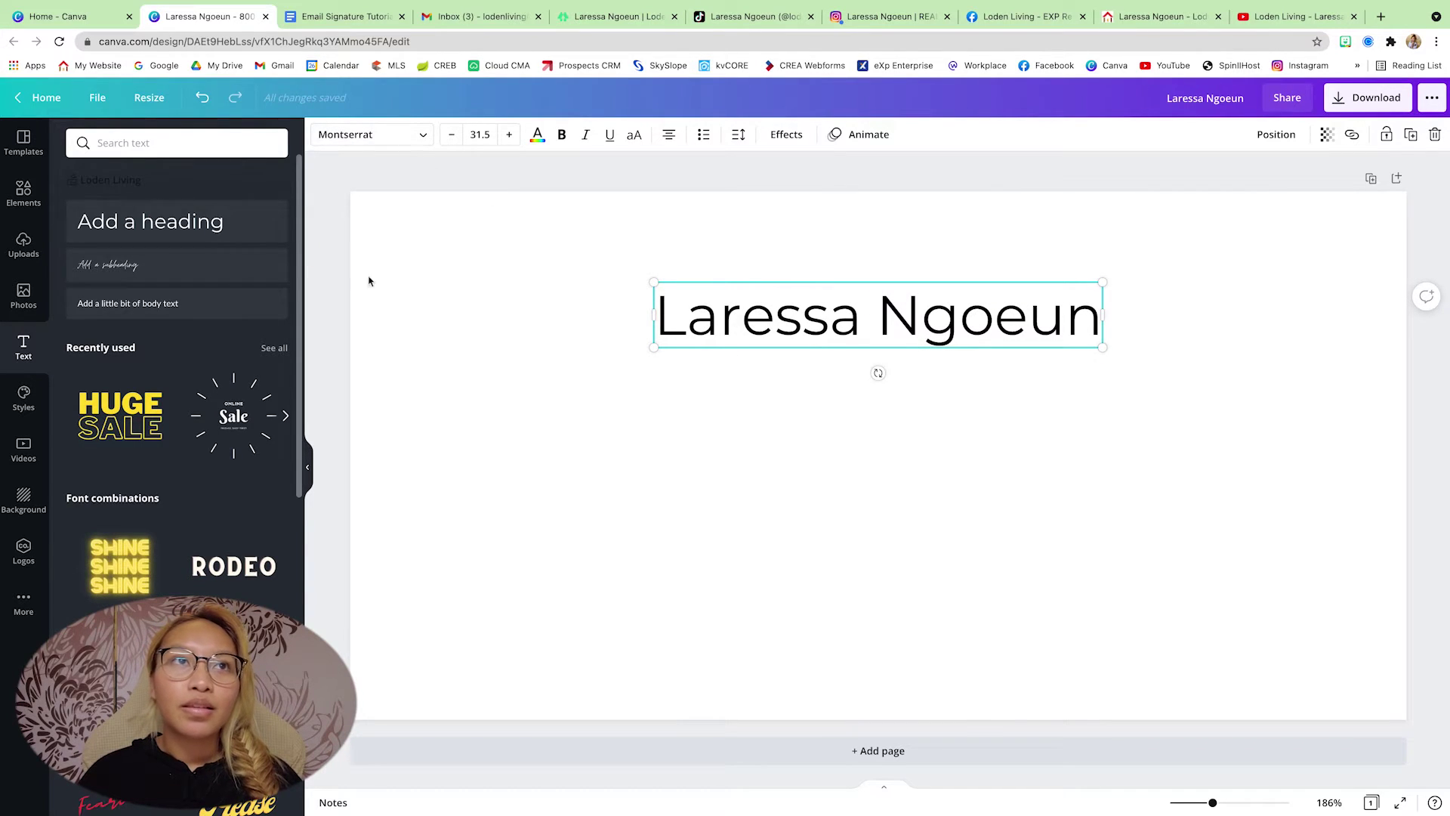
- Add a second heading containing the person's phone number
click(210, 234)
click(851, 421)
text(4eading)
key(ctrl+a)
click(1104, 562)
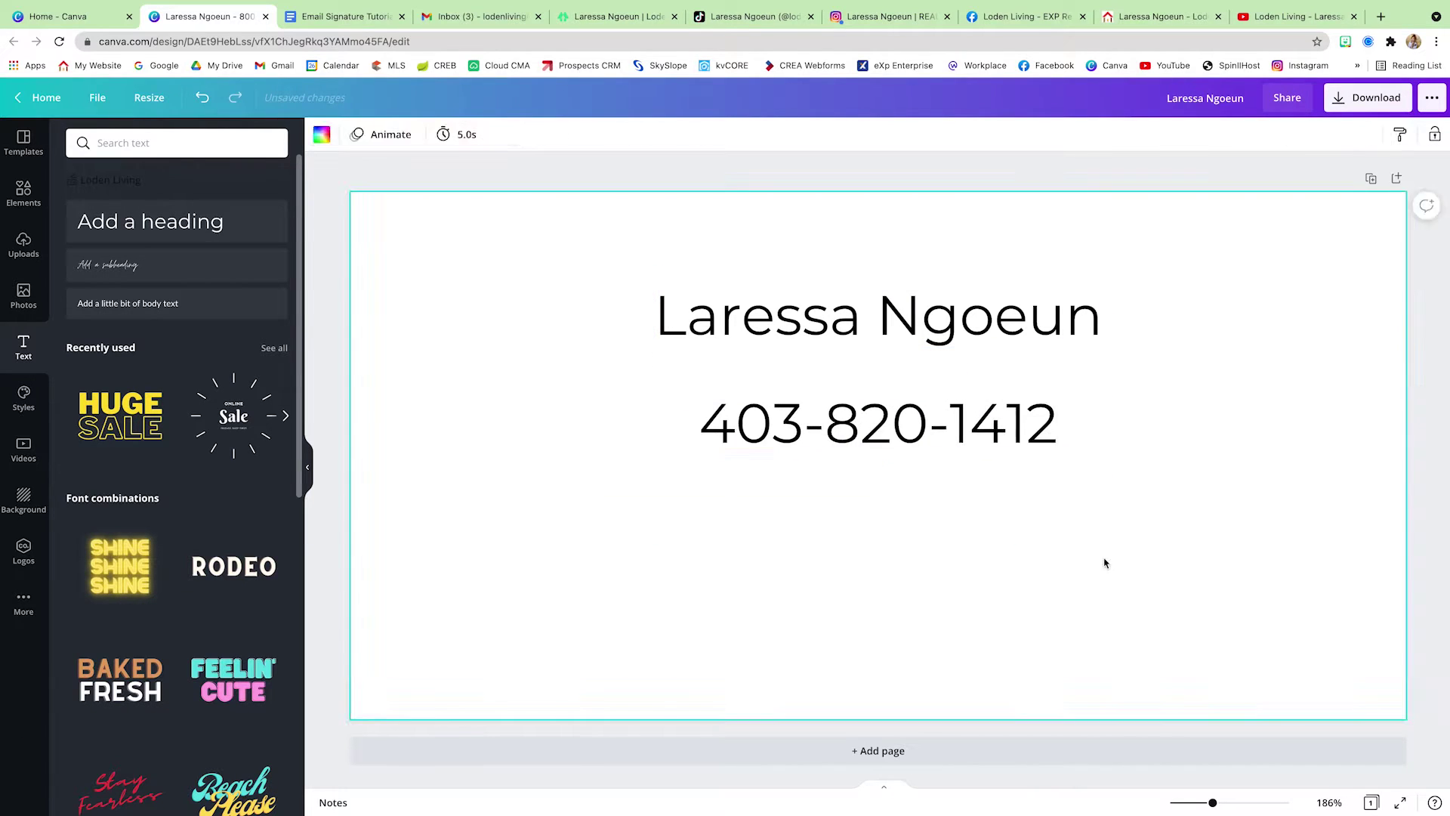
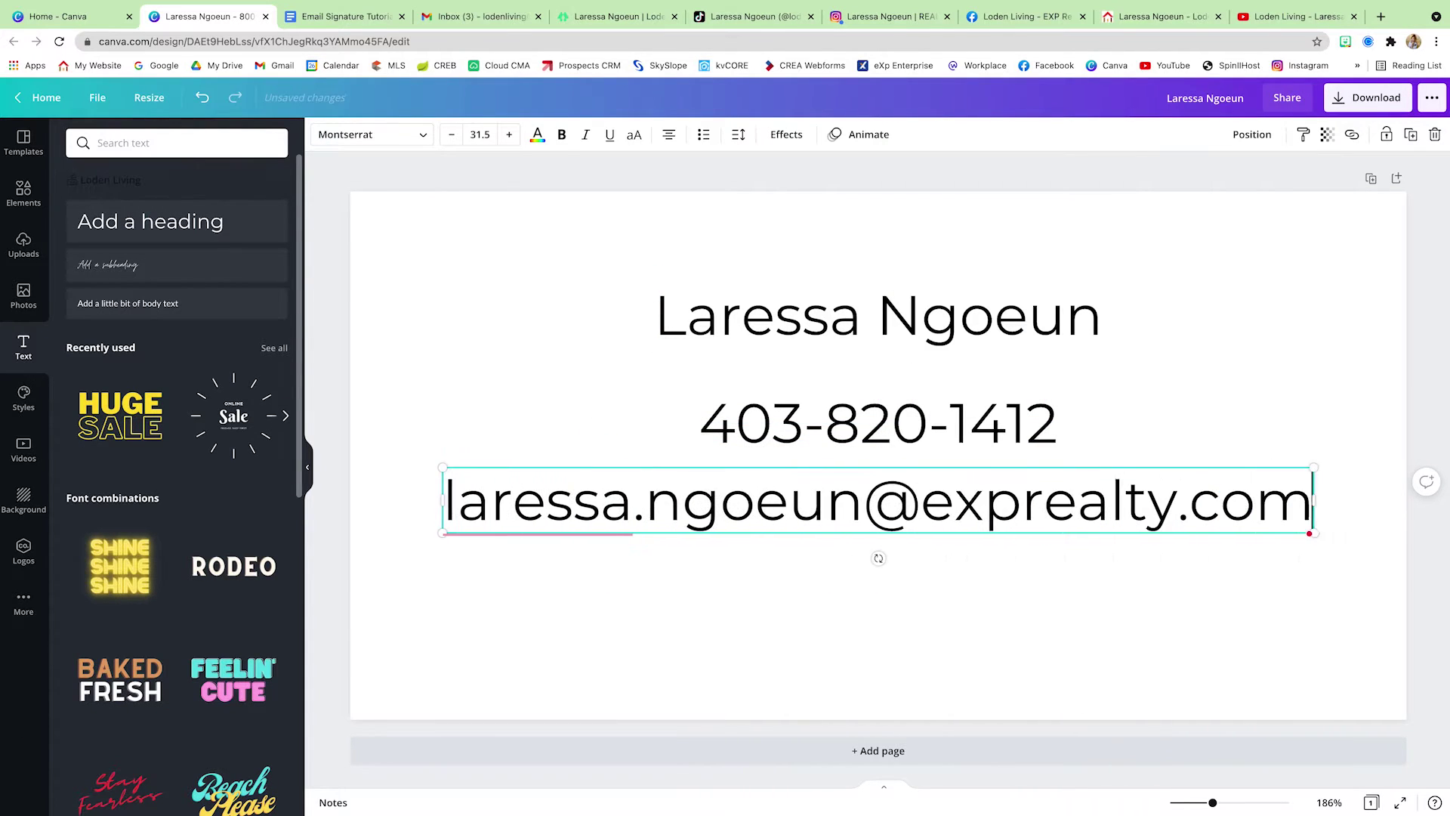
- Add text lines for the e-mail address, website and street address, fixing a typo in the website
key(Escape)
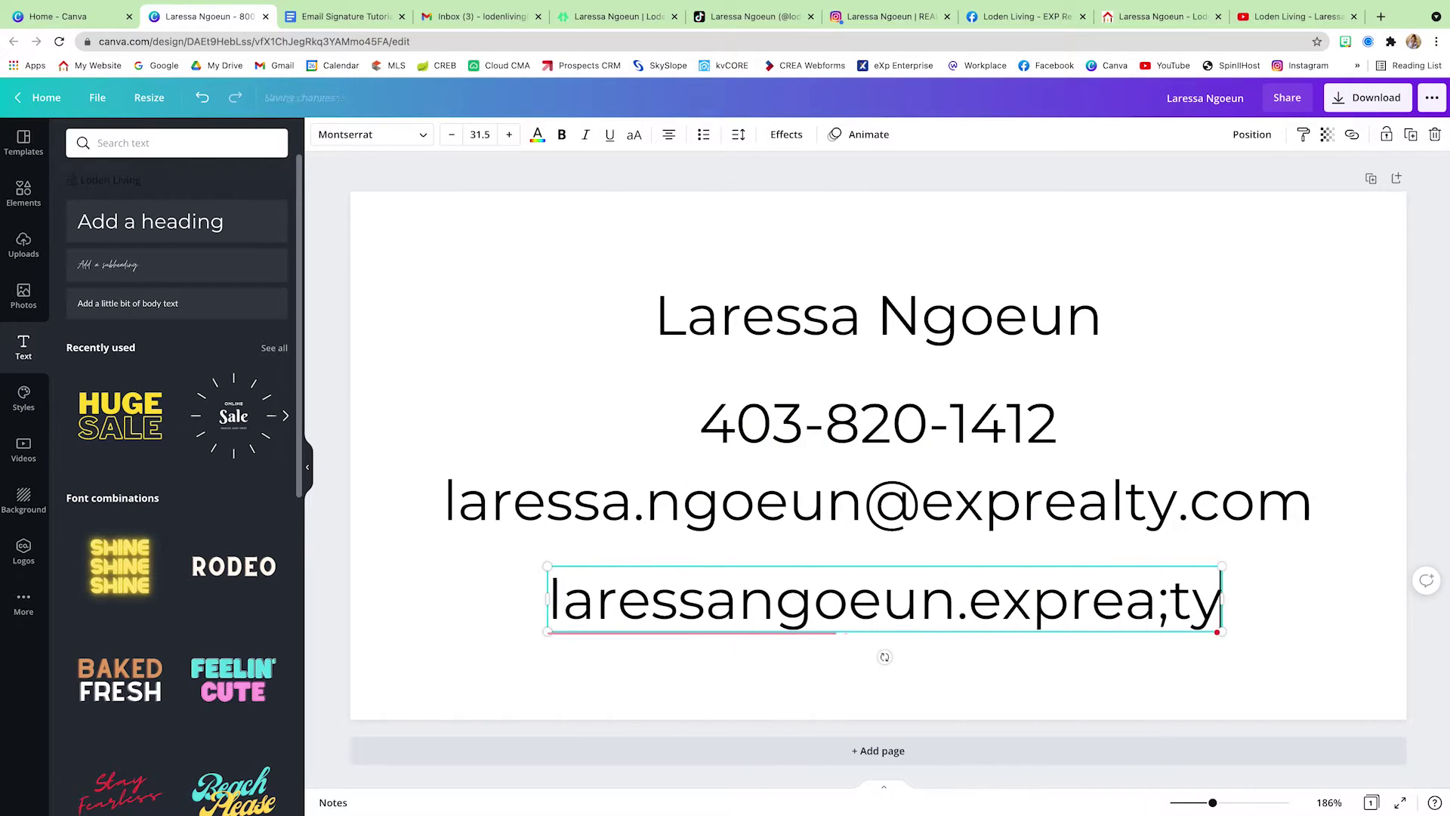
key(Left)
key(Left)
key(Left)
key(Left)
key(Left)
key(Left)
key(BackSpace)
text(l)
key(Escape)
text(t)
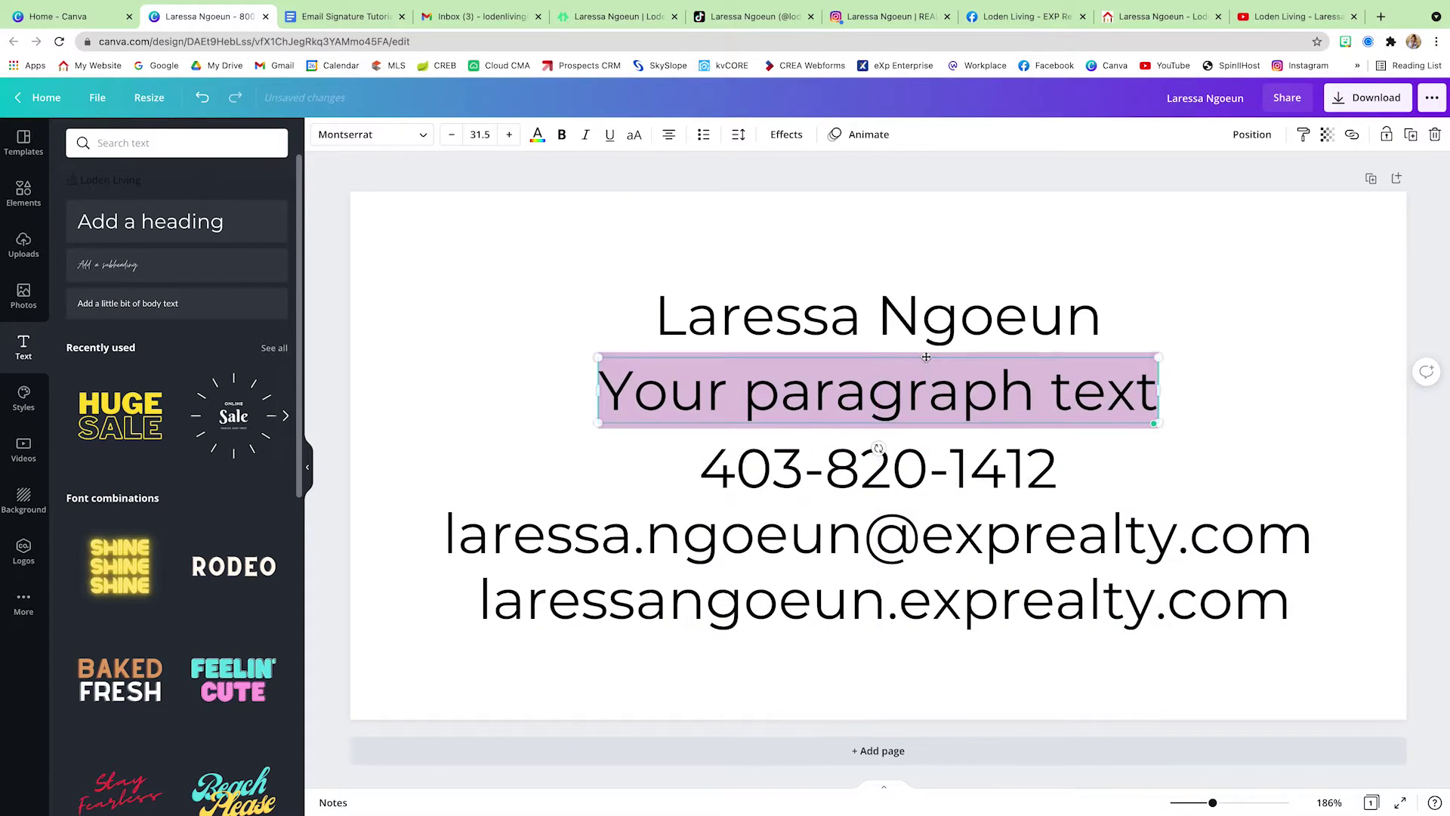
click(1364, 552)
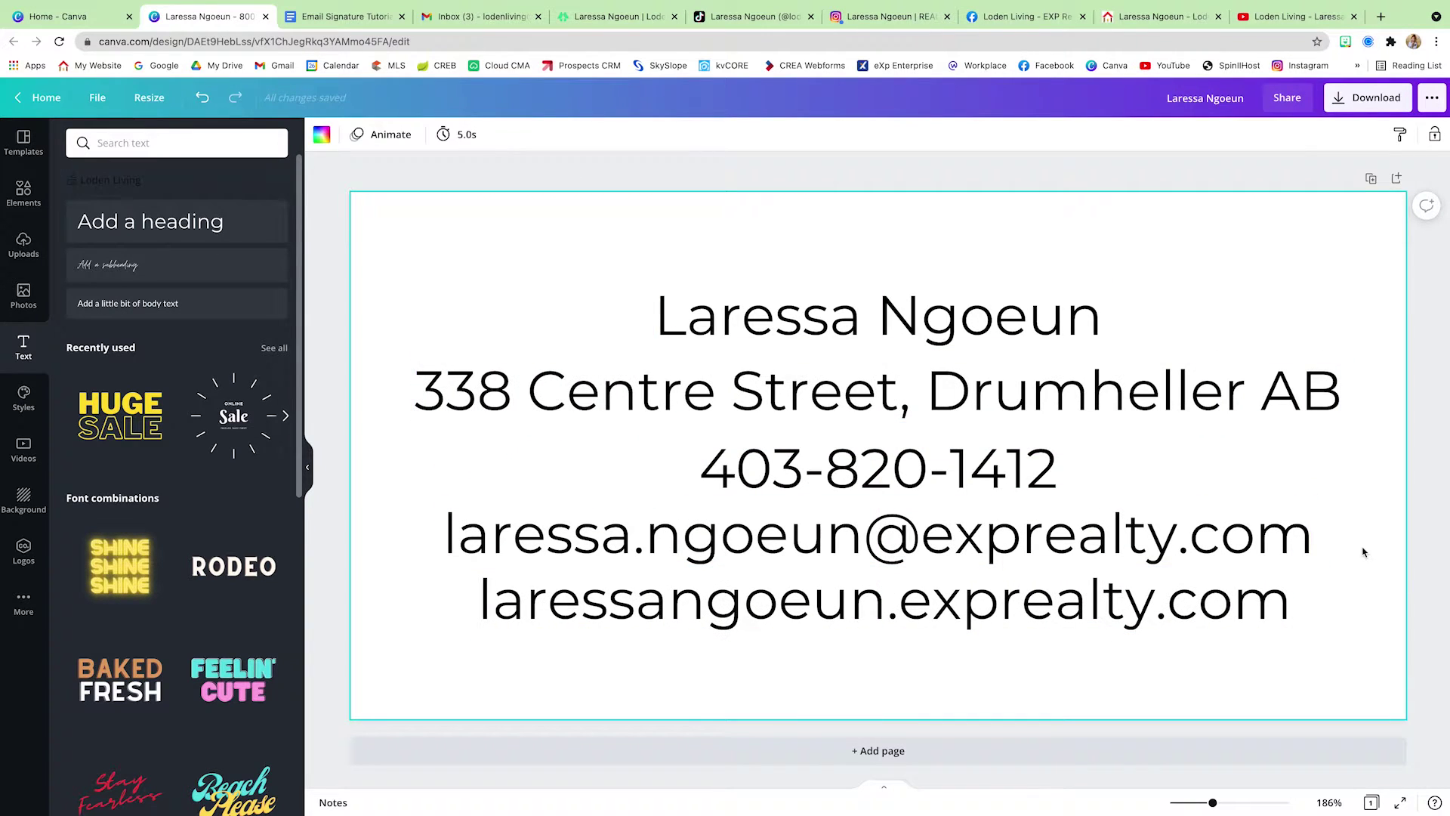
- Shrink the four contact lines, left-align them, set them in Lato and shift them left
drag(1364, 552, 874, 657)
drag(415, 357, 616, 421)
click(1251, 134)
click(1197, 265)
click(777, 407)
click(823, 518)
click(669, 134)
click(755, 421)
click(370, 135)
click(113, 199)
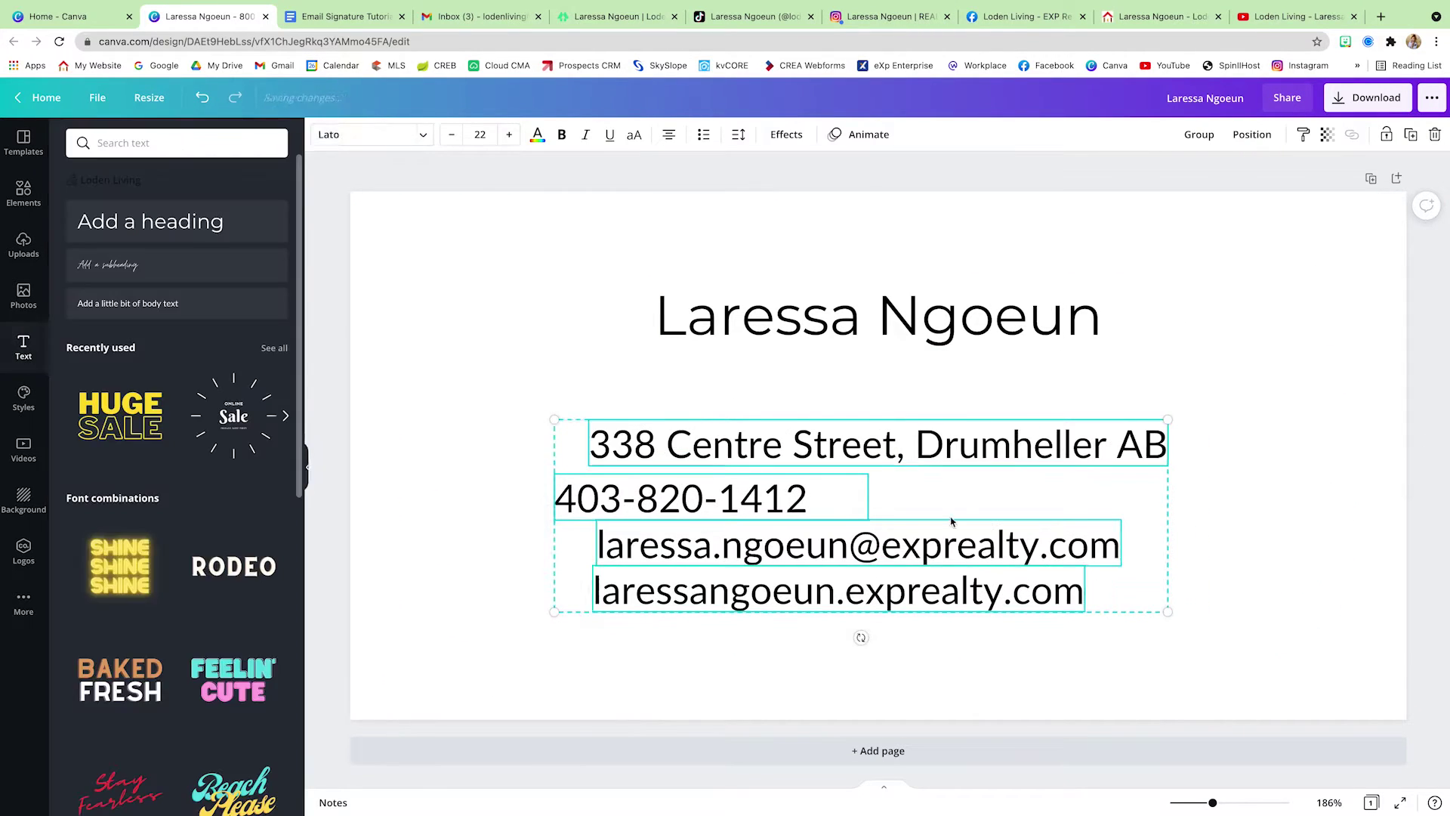
drag(786, 498, 825, 496)
click(809, 446)
click(1281, 559)
drag(755, 453, 653, 453)
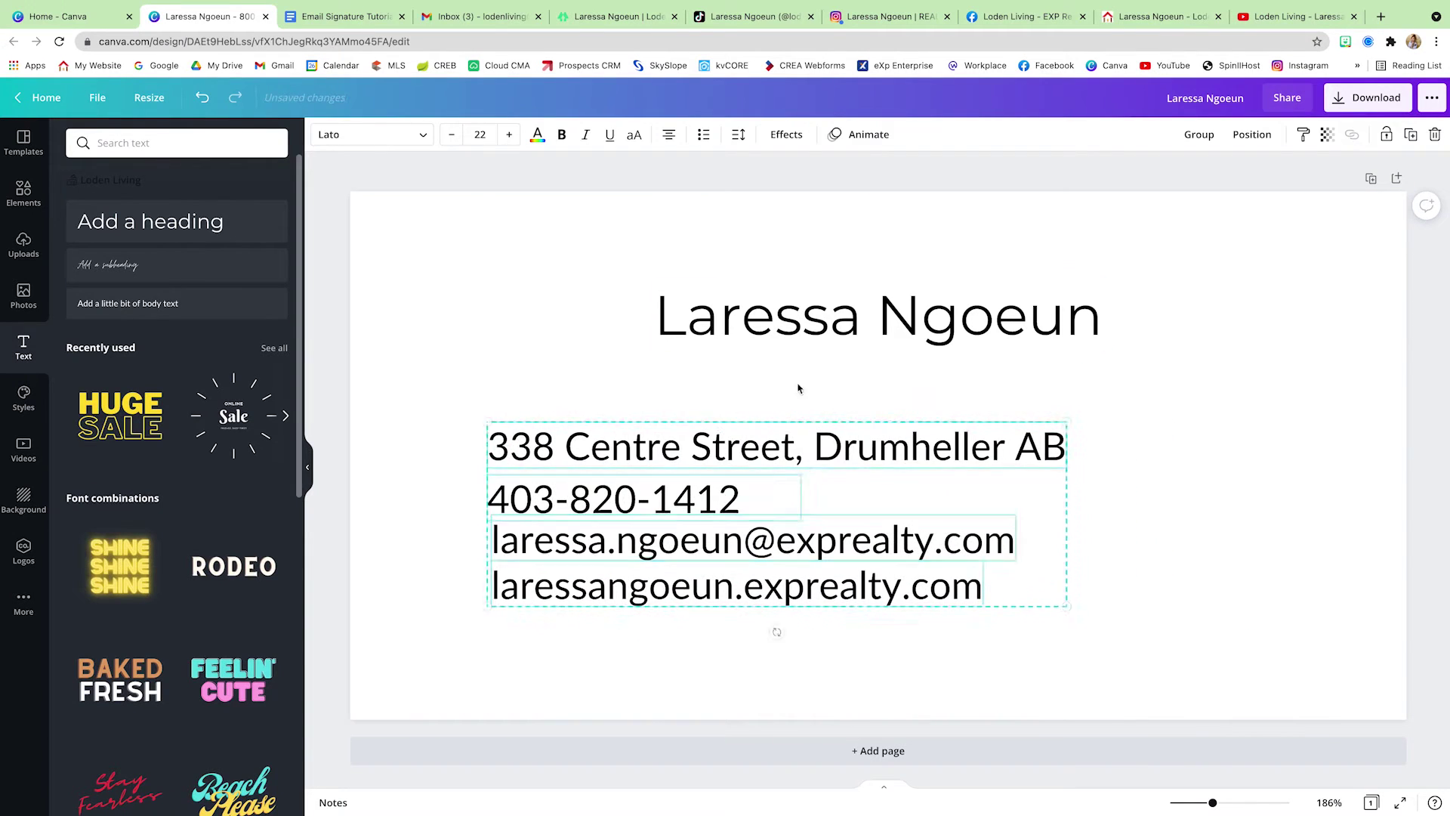
- Set the name in Playlist Script, enlarge and centre it, and move the contact lines below it
click(878, 315)
click(173, 143)
text(play)
click(97, 234)
drag(1030, 350, 1201, 393)
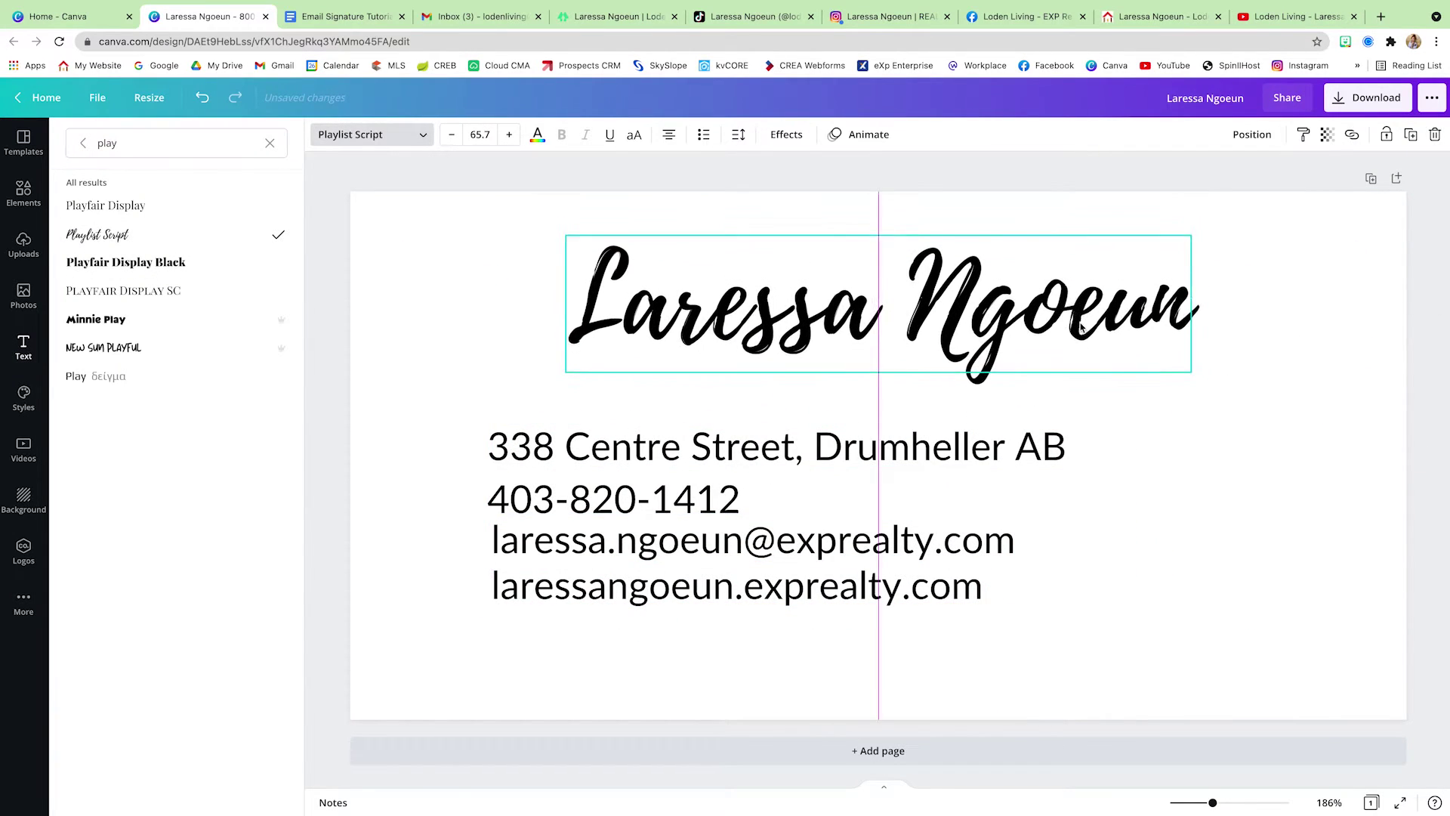
drag(672, 457, 678, 486)
click(24, 346)
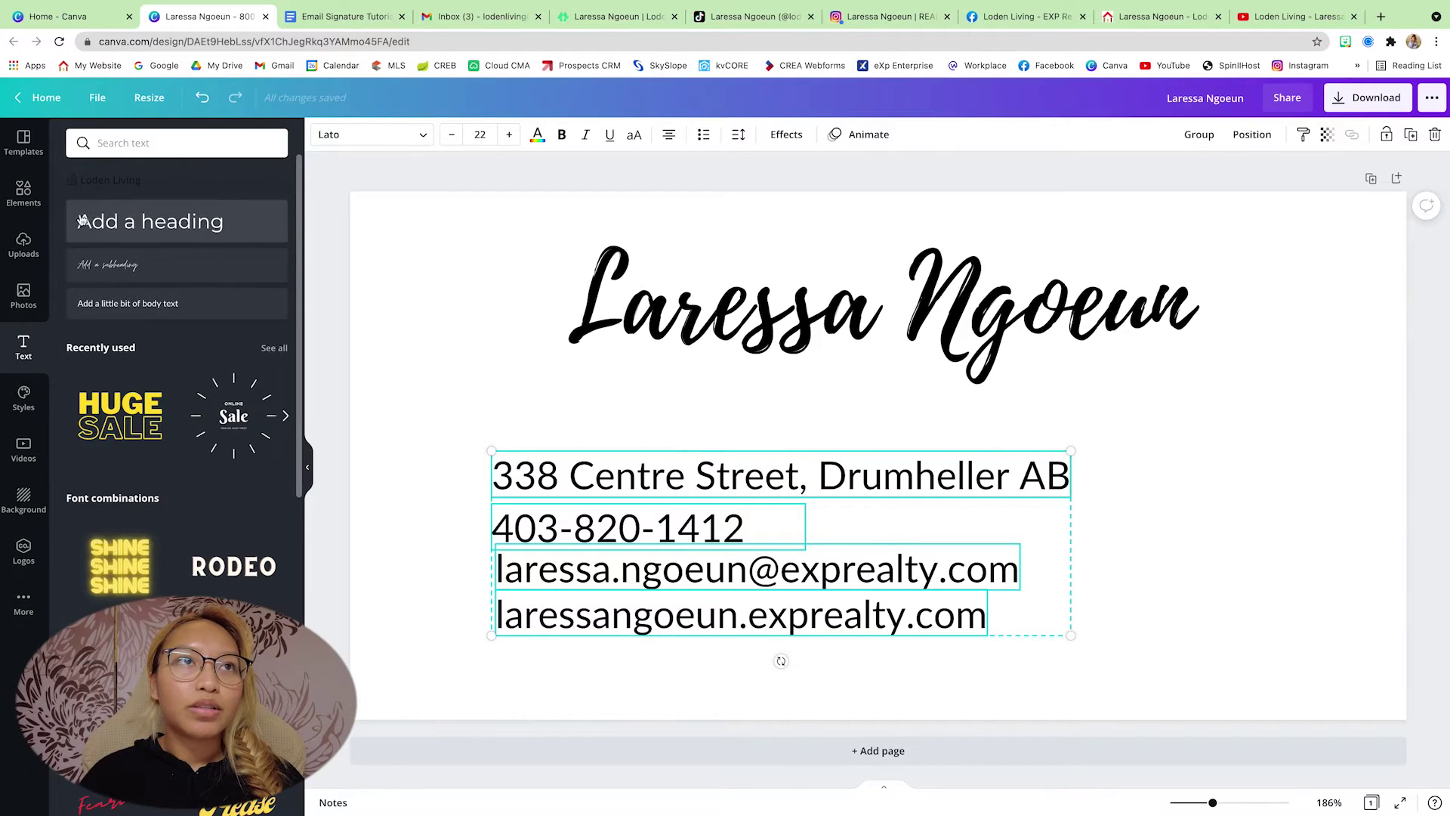
click(21, 206)
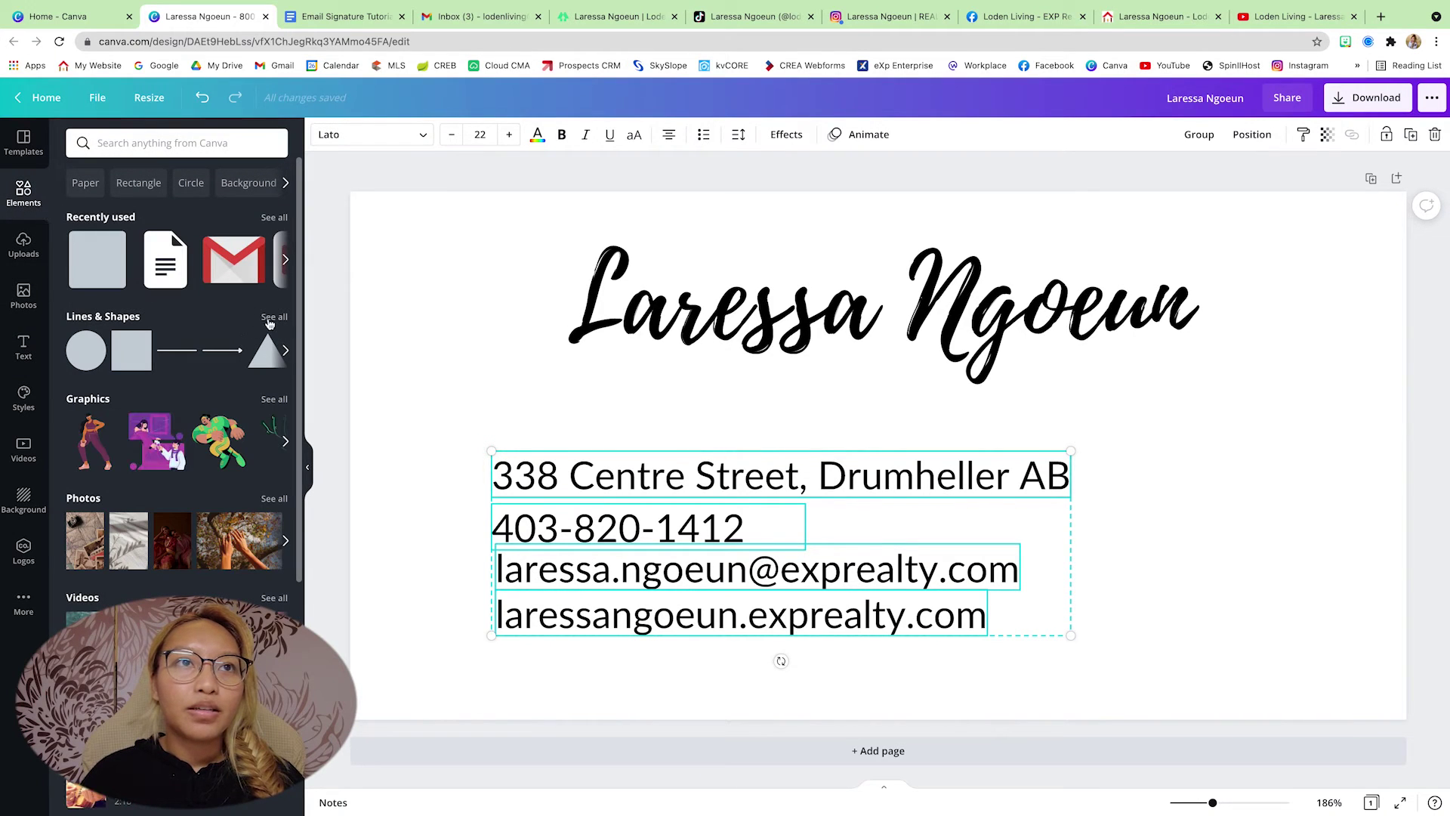
- Add a brand-green horizontal line and send it behind the name
click(187, 354)
drag(787, 456, 783, 369)
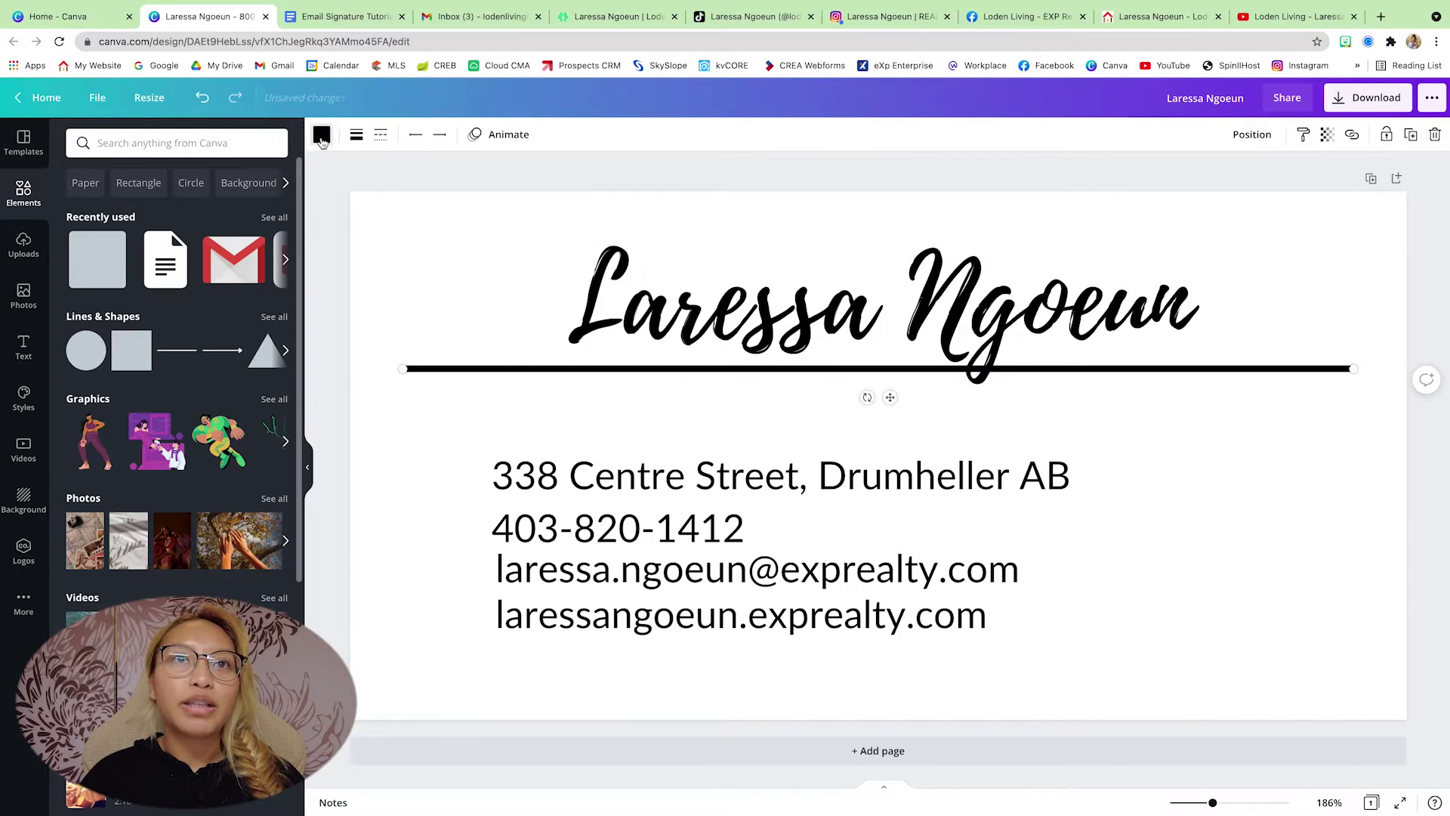
click(322, 136)
click(120, 314)
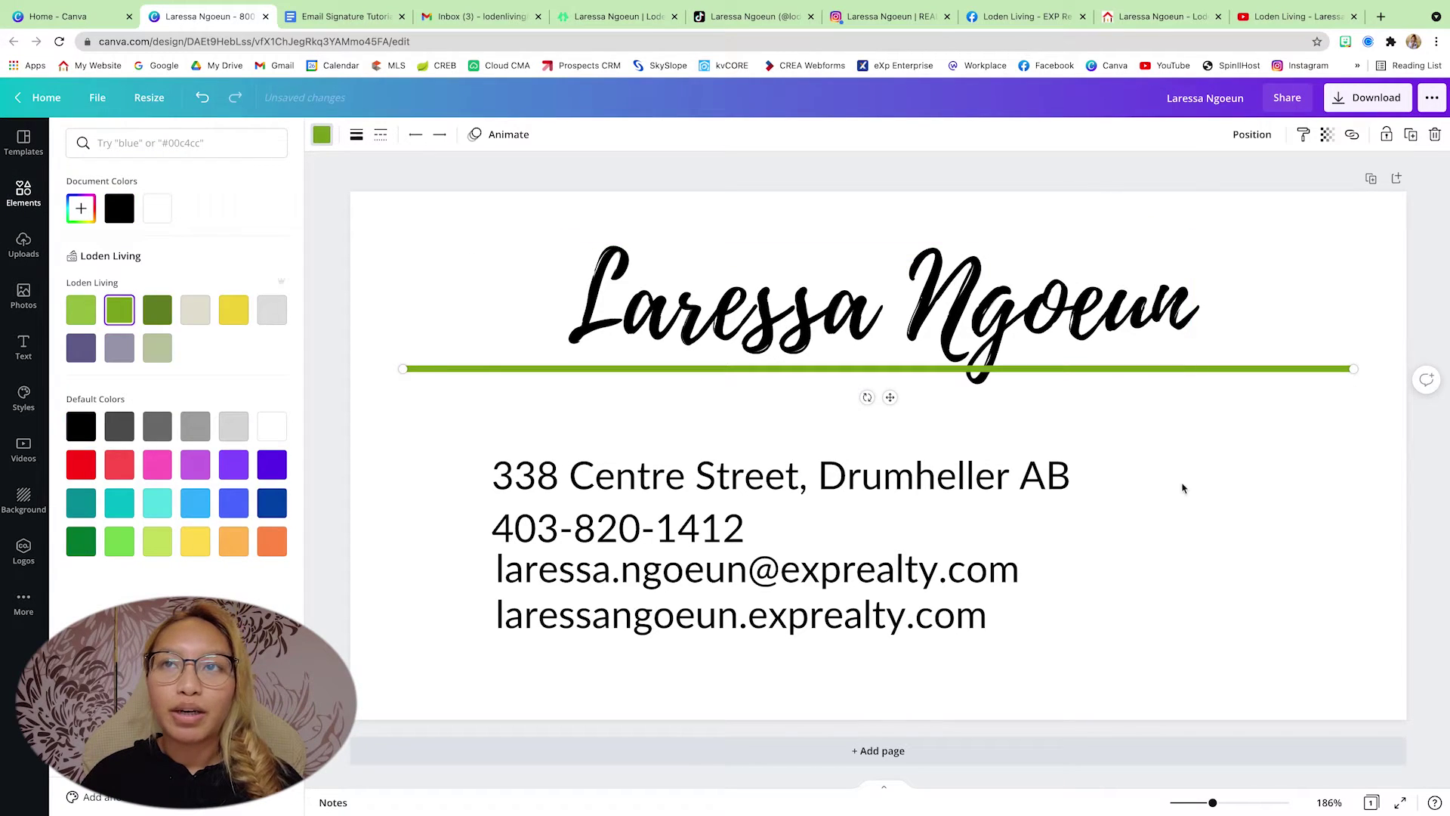
click(1251, 134)
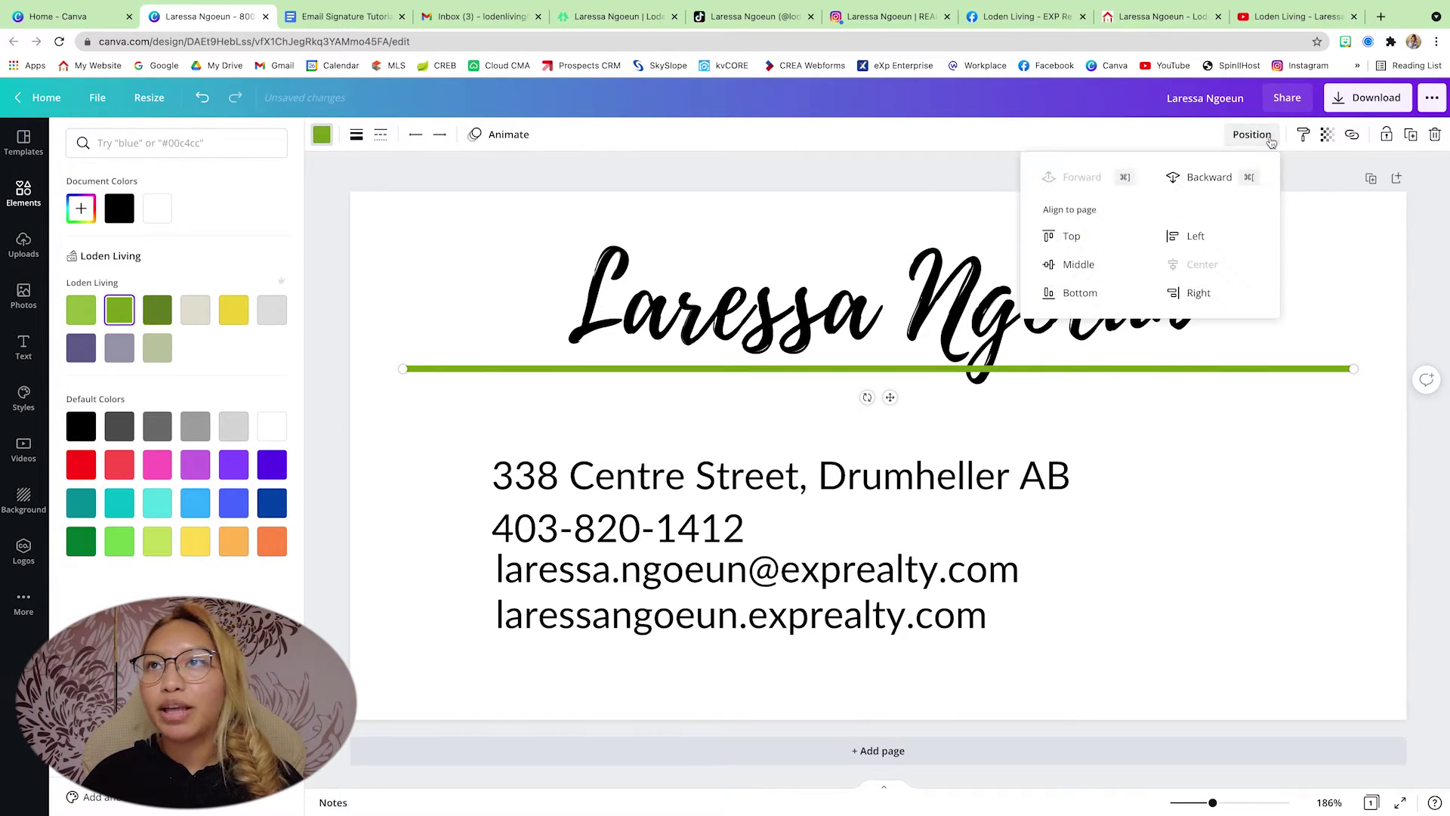
click(1209, 177)
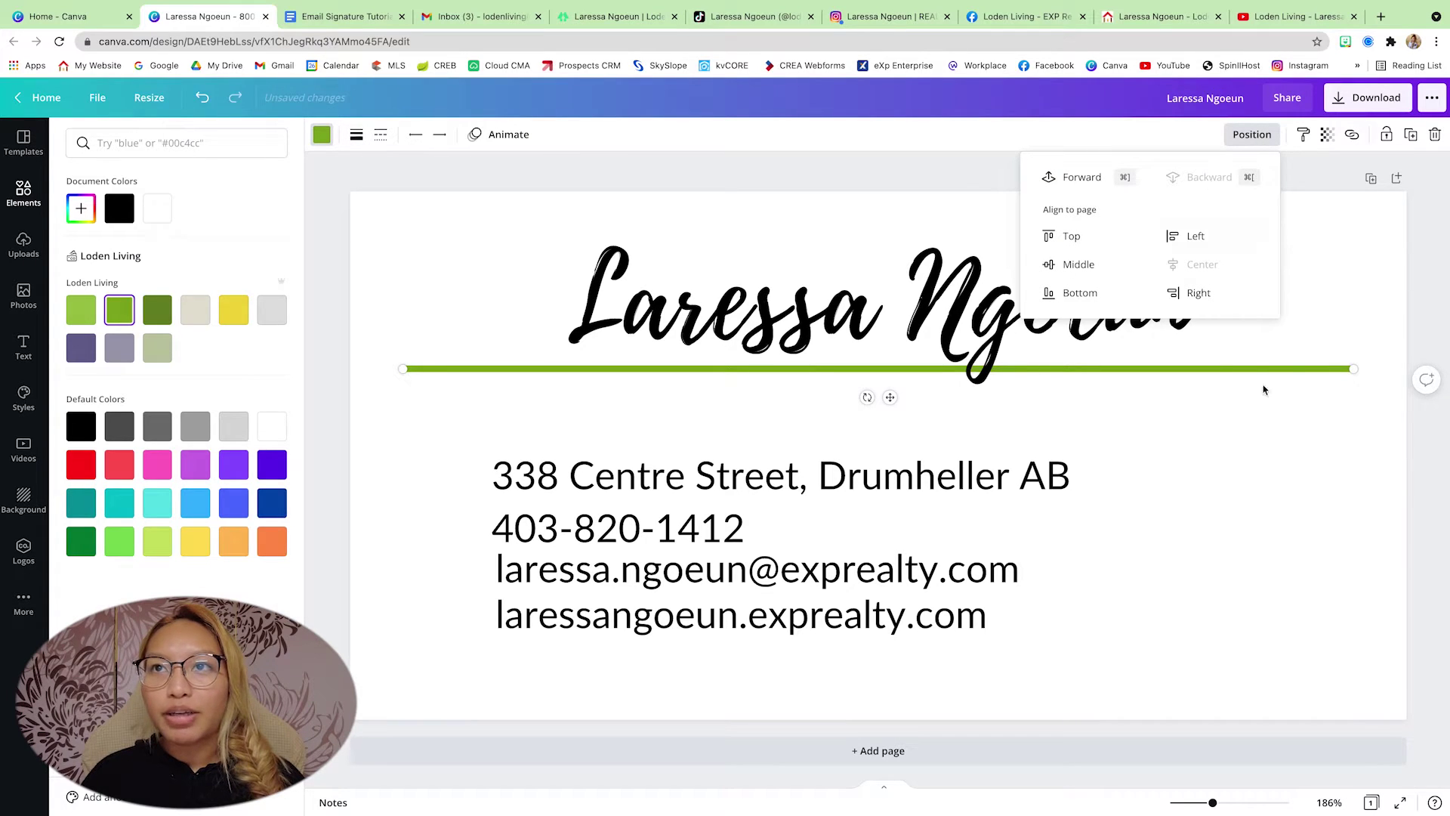
drag(1242, 369, 1260, 339)
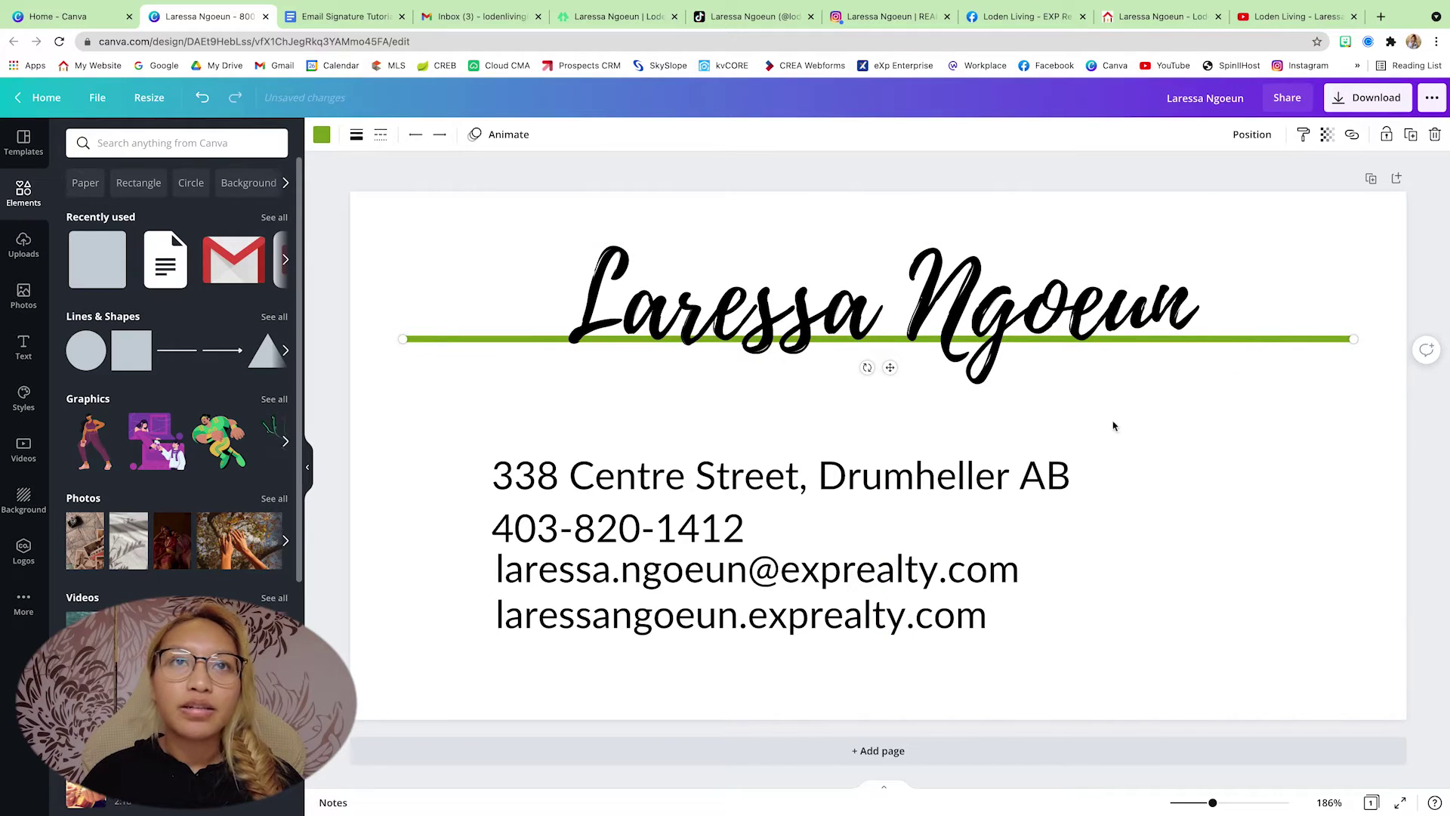
- Thicken the green line to weight 15
click(358, 136)
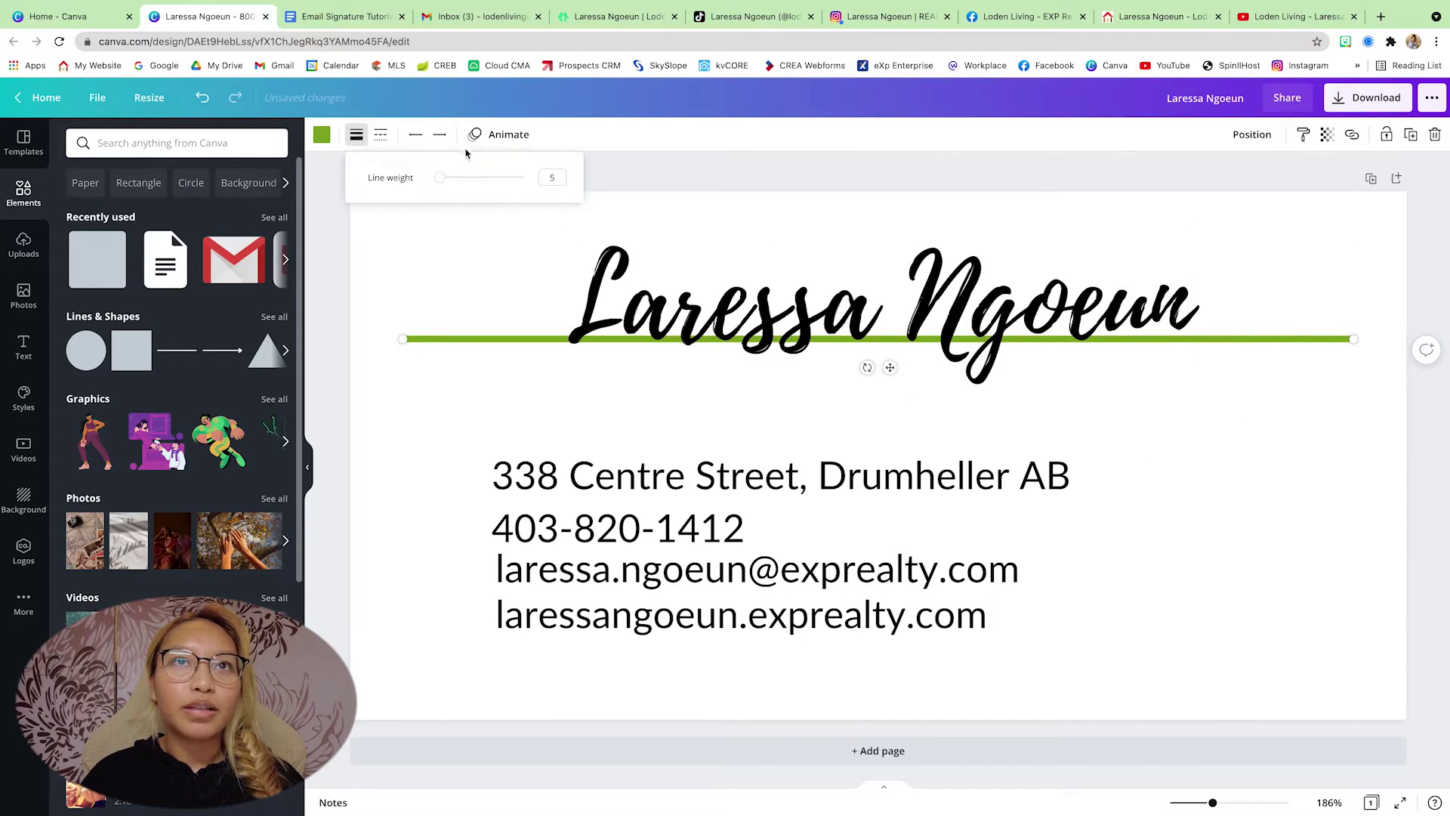
drag(434, 177, 448, 178)
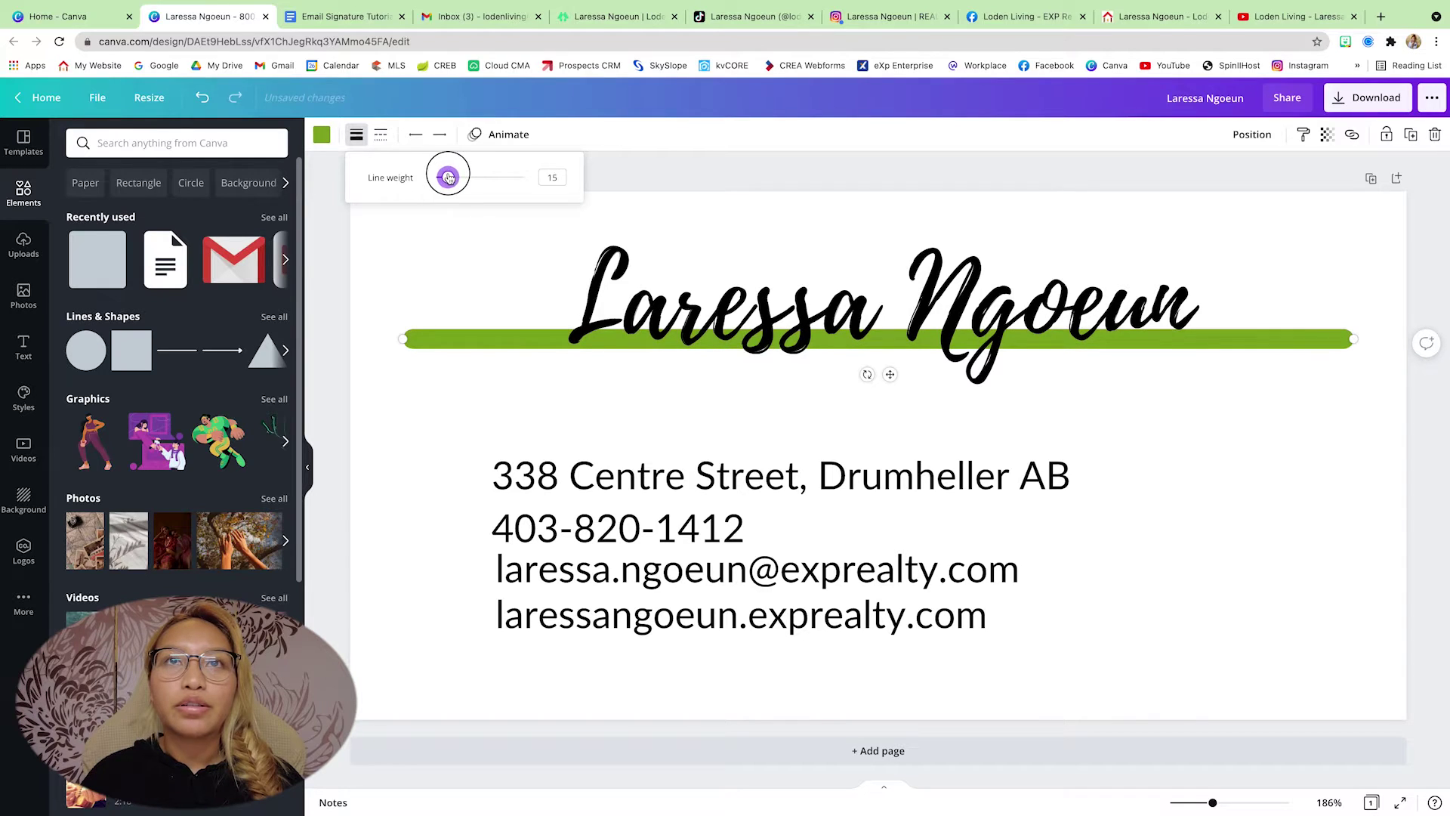
click(492, 337)
click(498, 388)
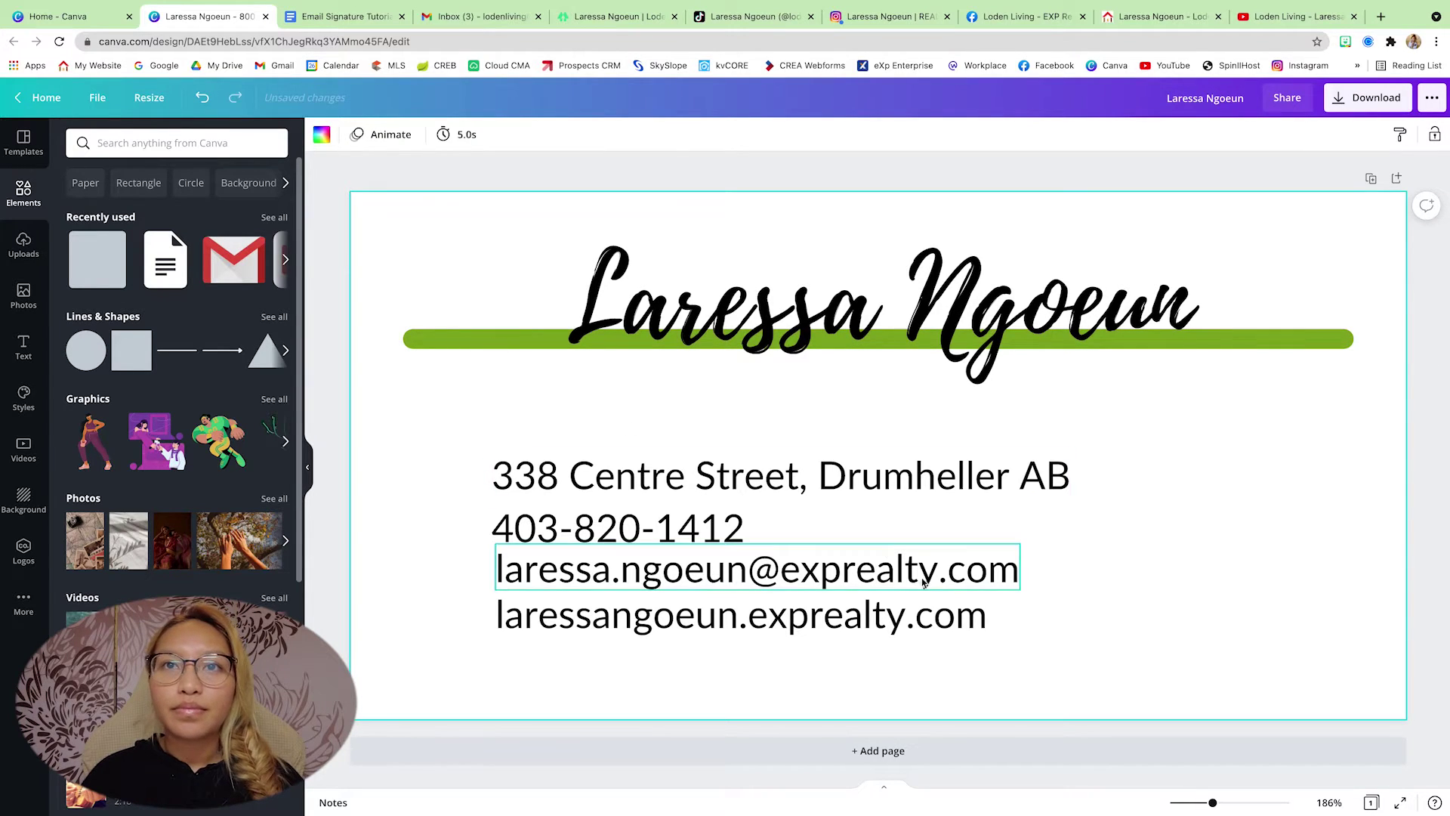
drag(1167, 656, 489, 449)
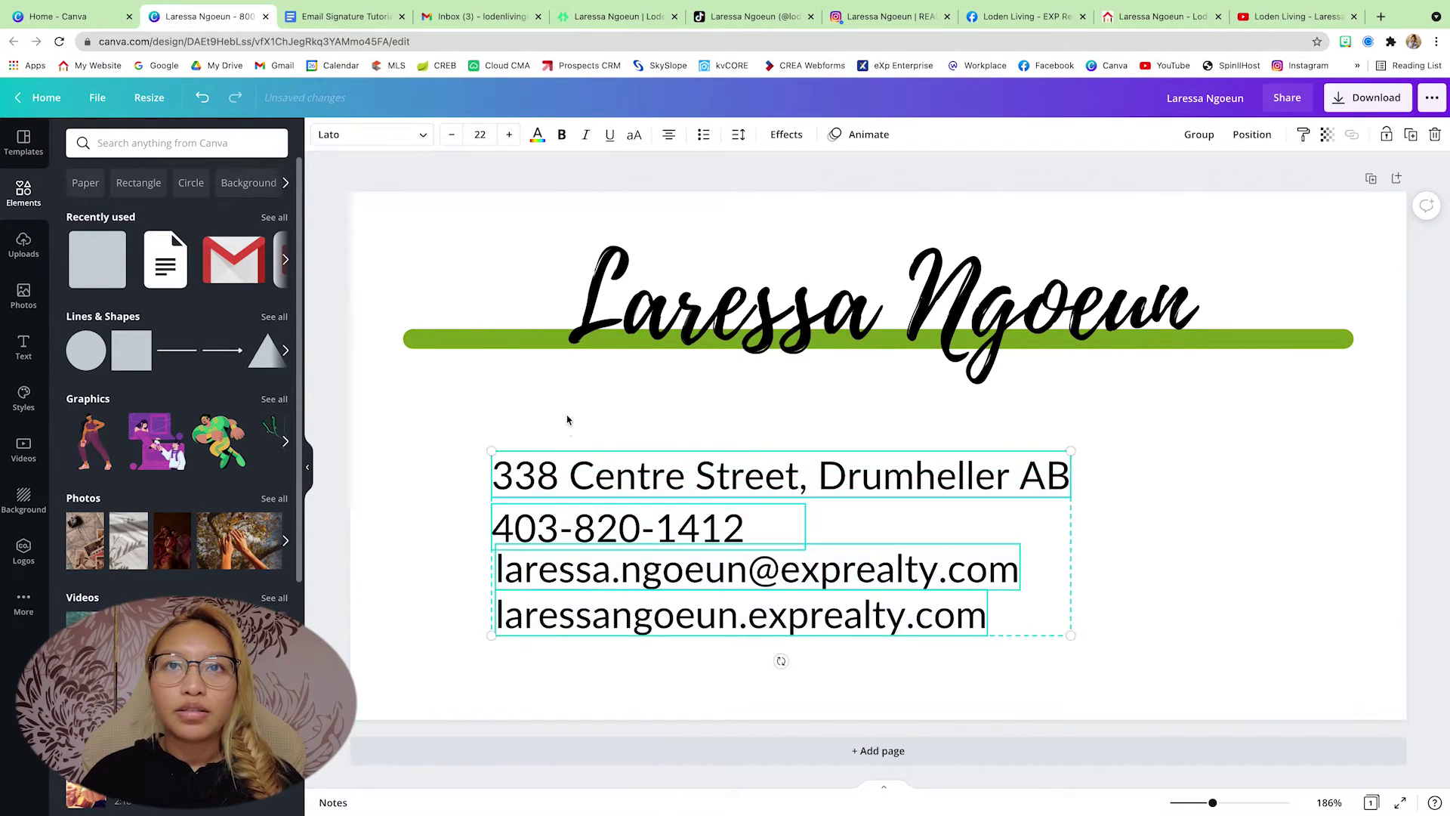
click(568, 417)
click(23, 348)
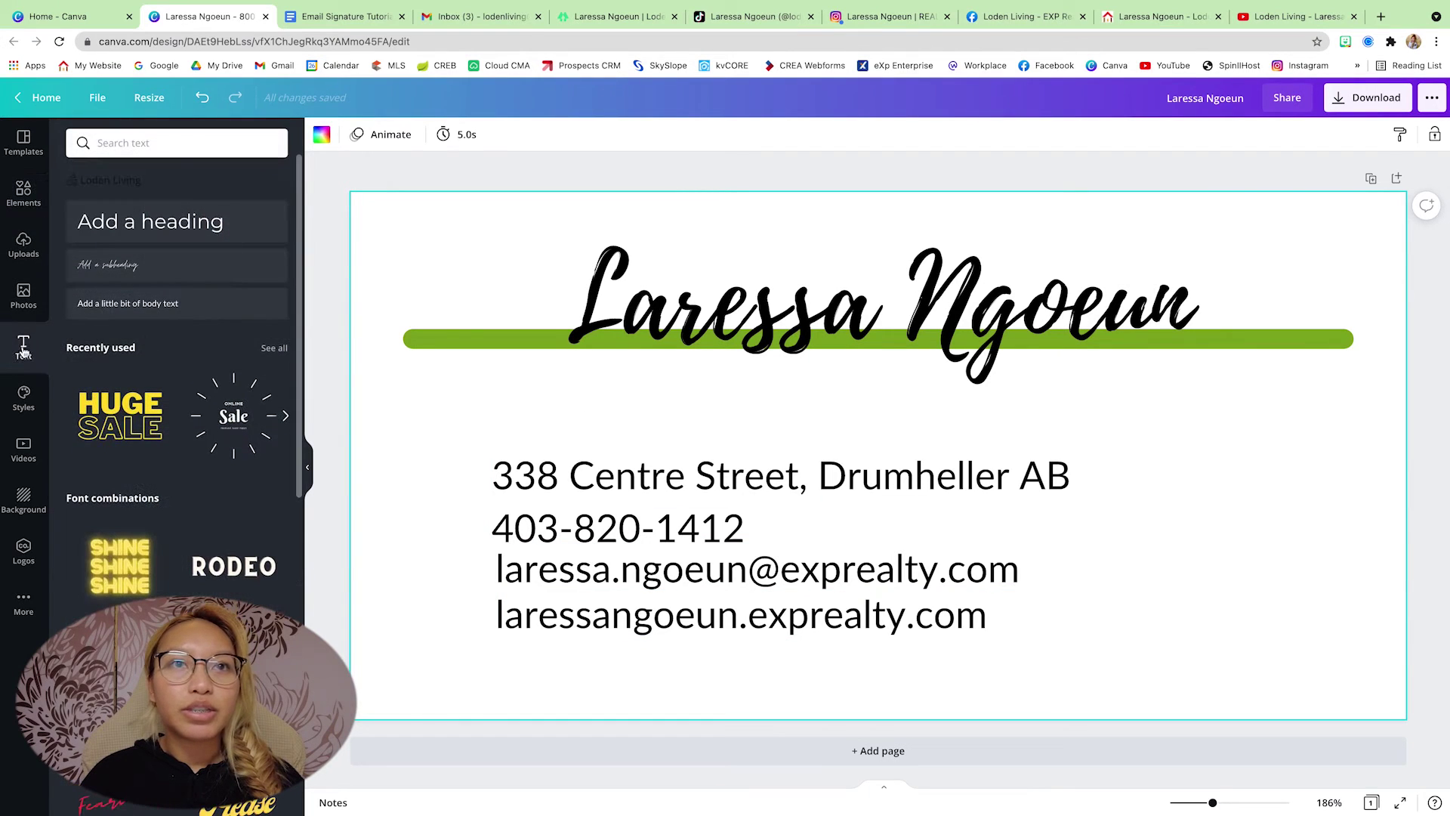
- Add body text 'Residential Realtor® with eXp Realty' under the green bar, correcting the spelling of Residential
click(140, 303)
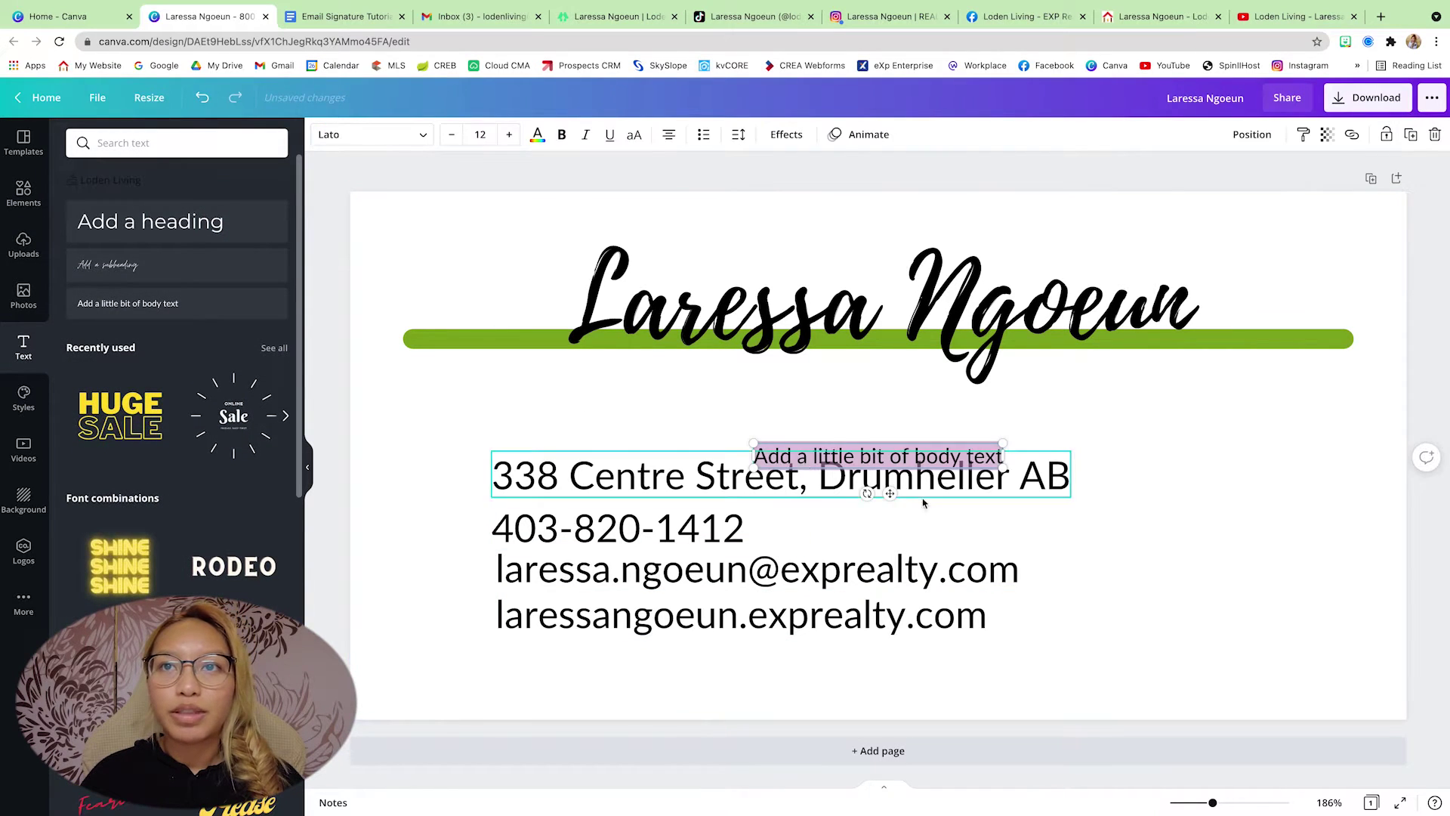
drag(888, 494, 713, 409)
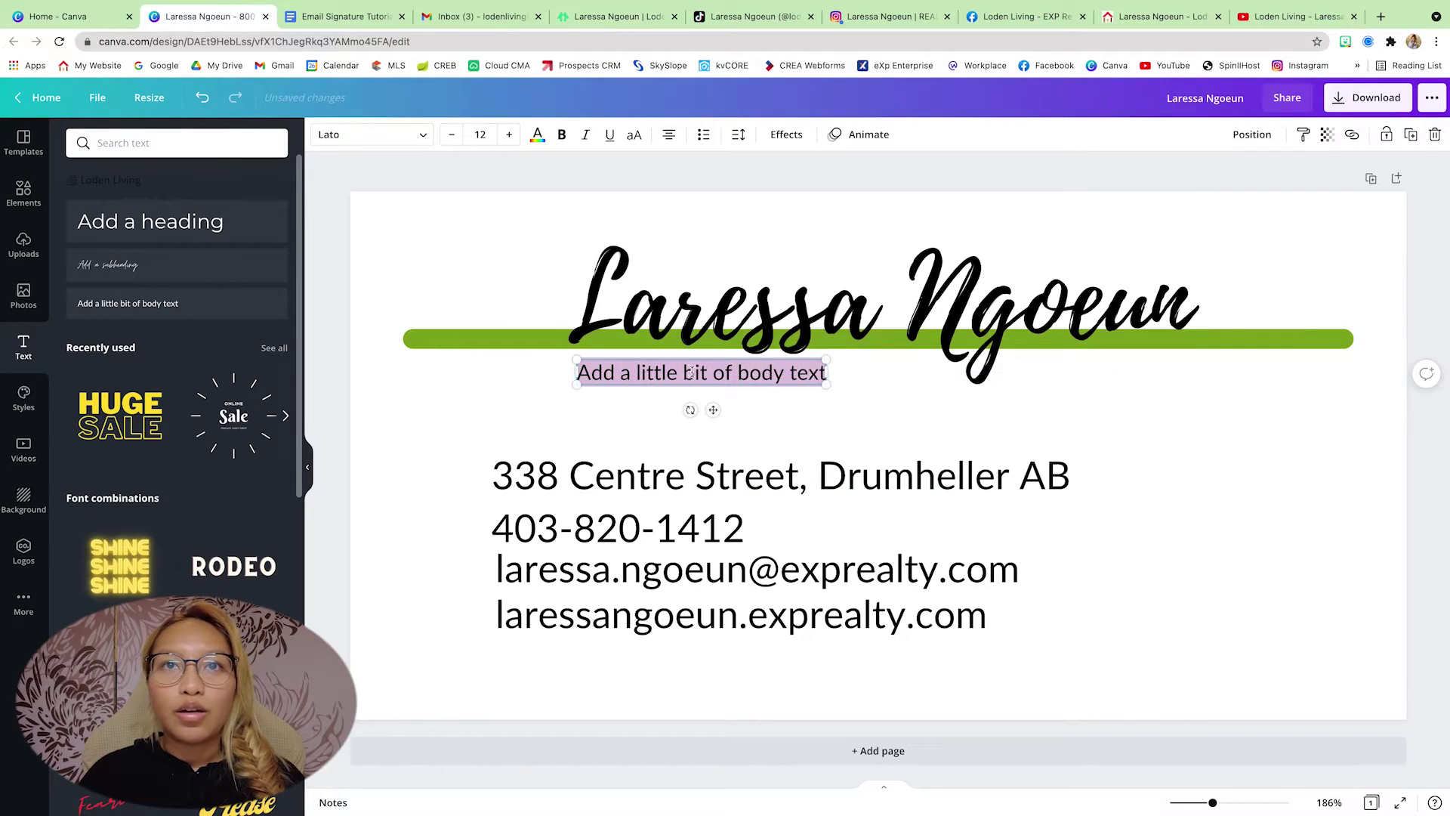
double_click(612, 372)
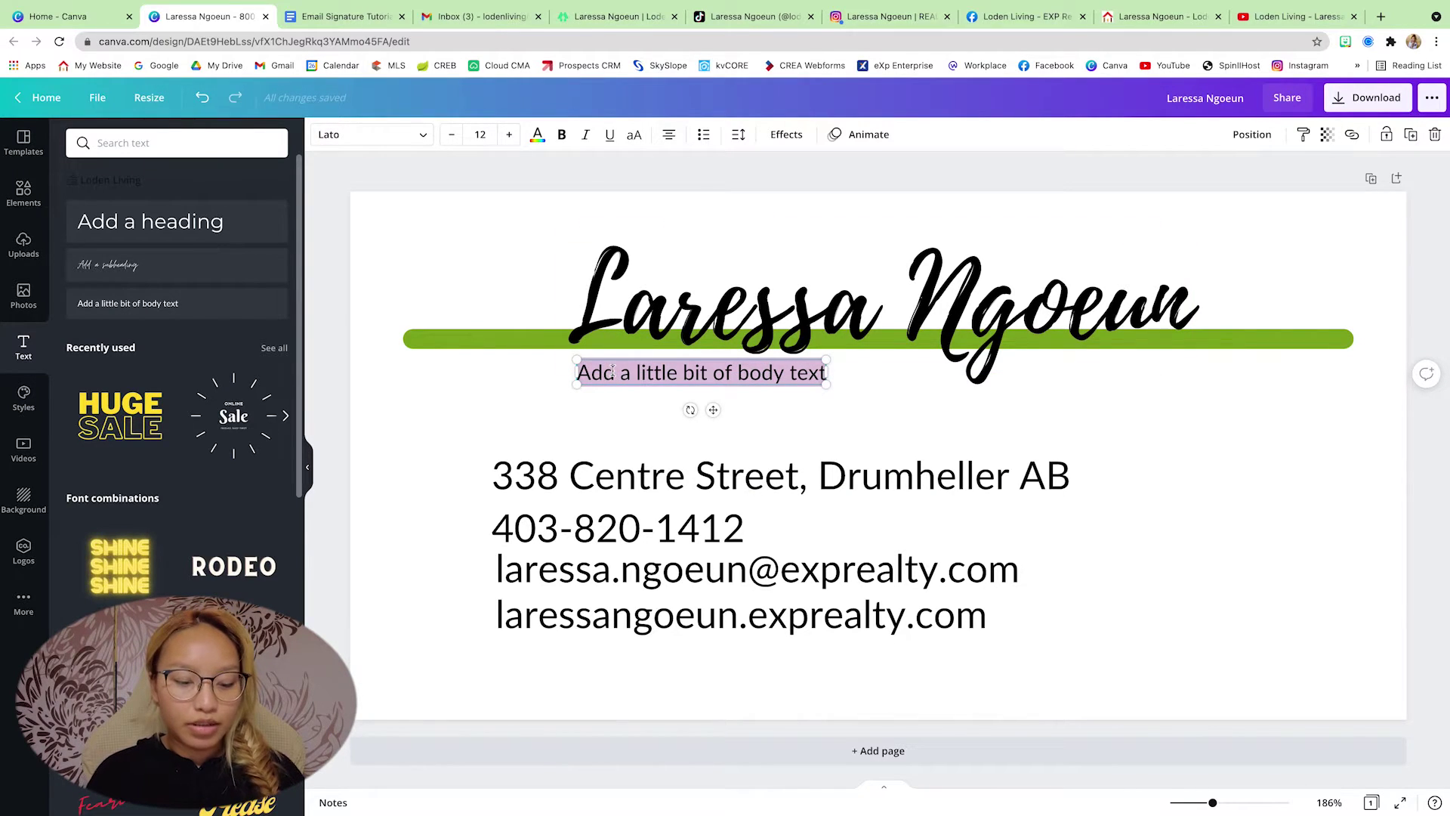
text(Resdiential R)
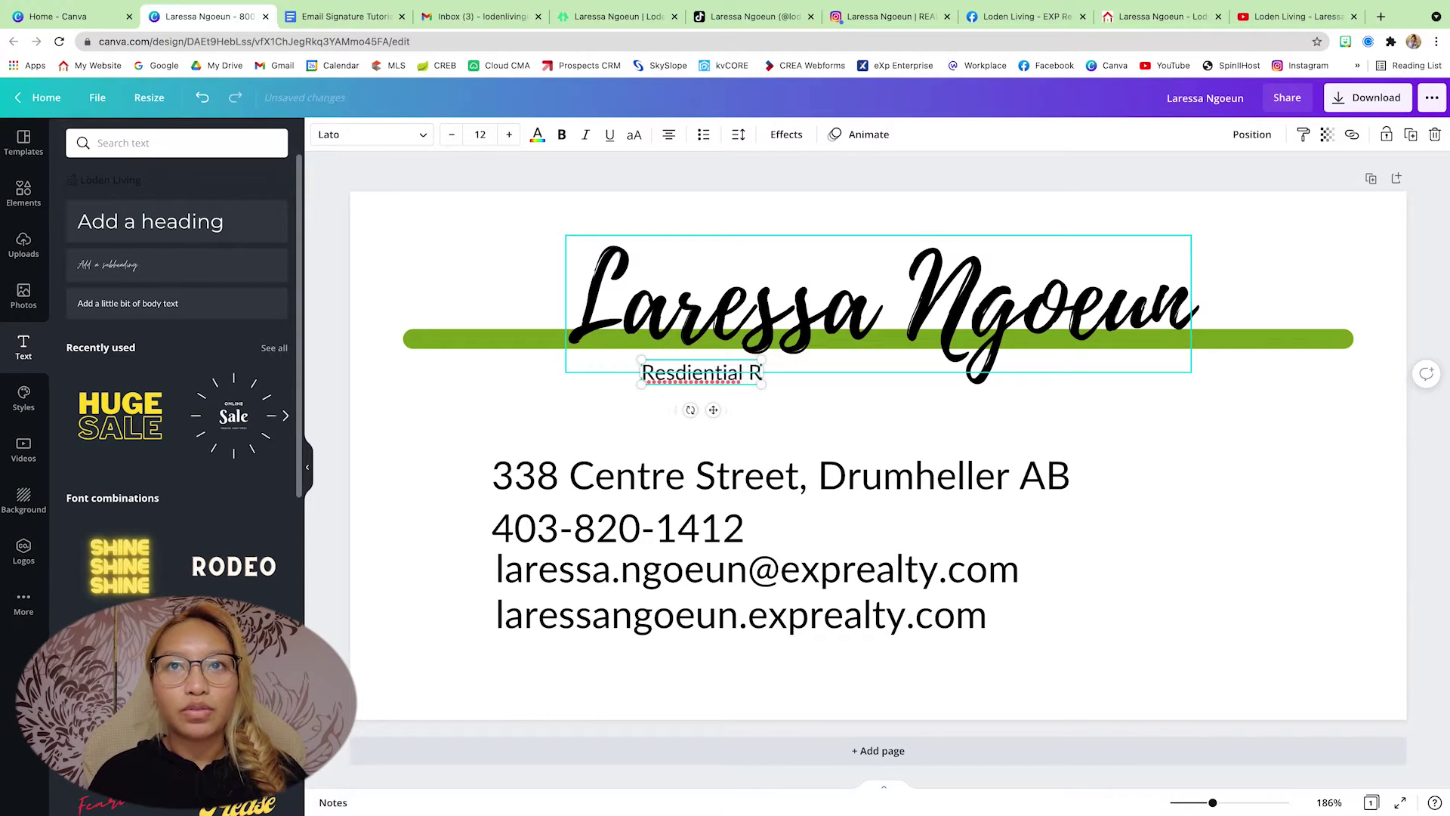
text(ealtor)
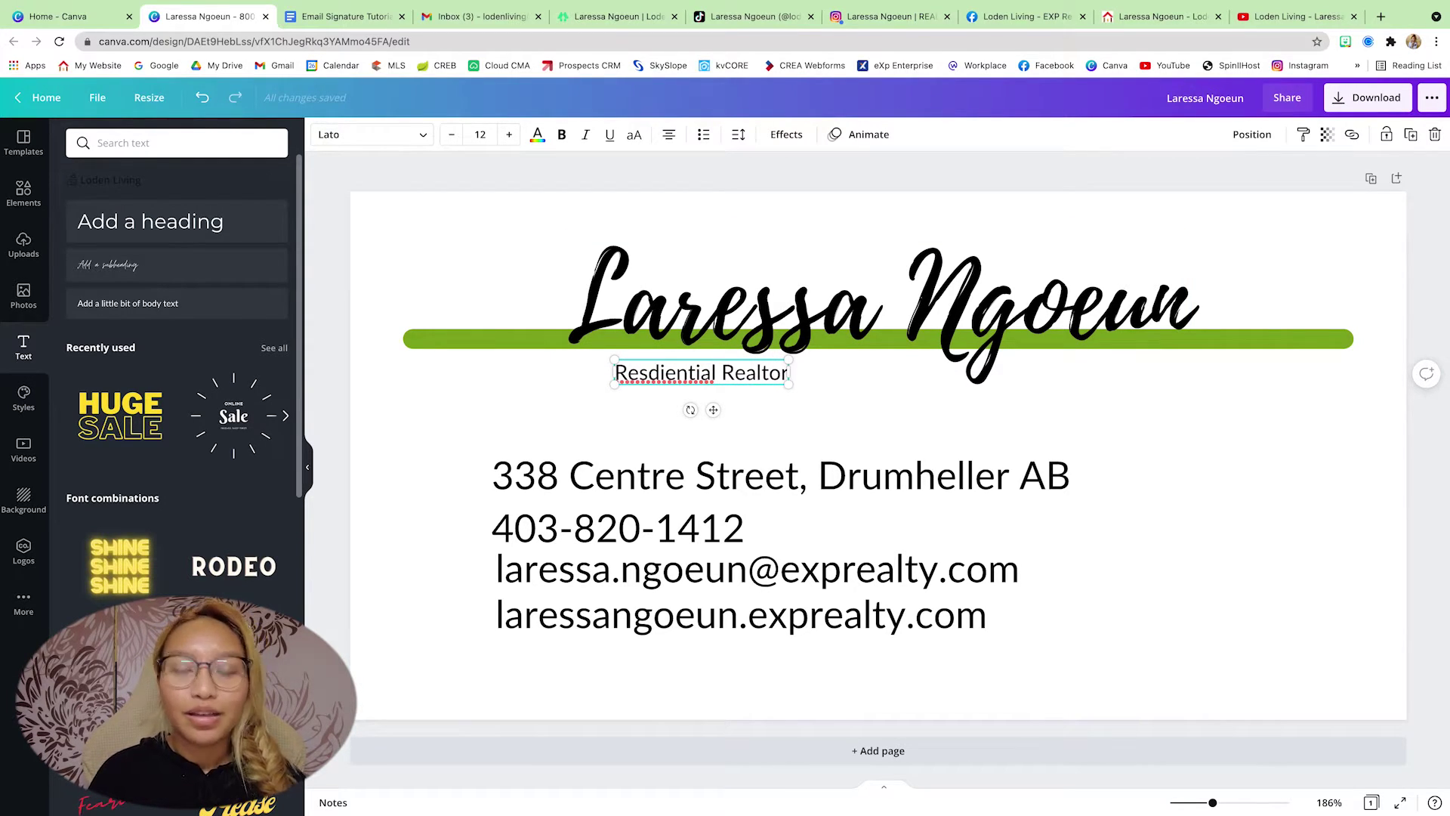
text(®)
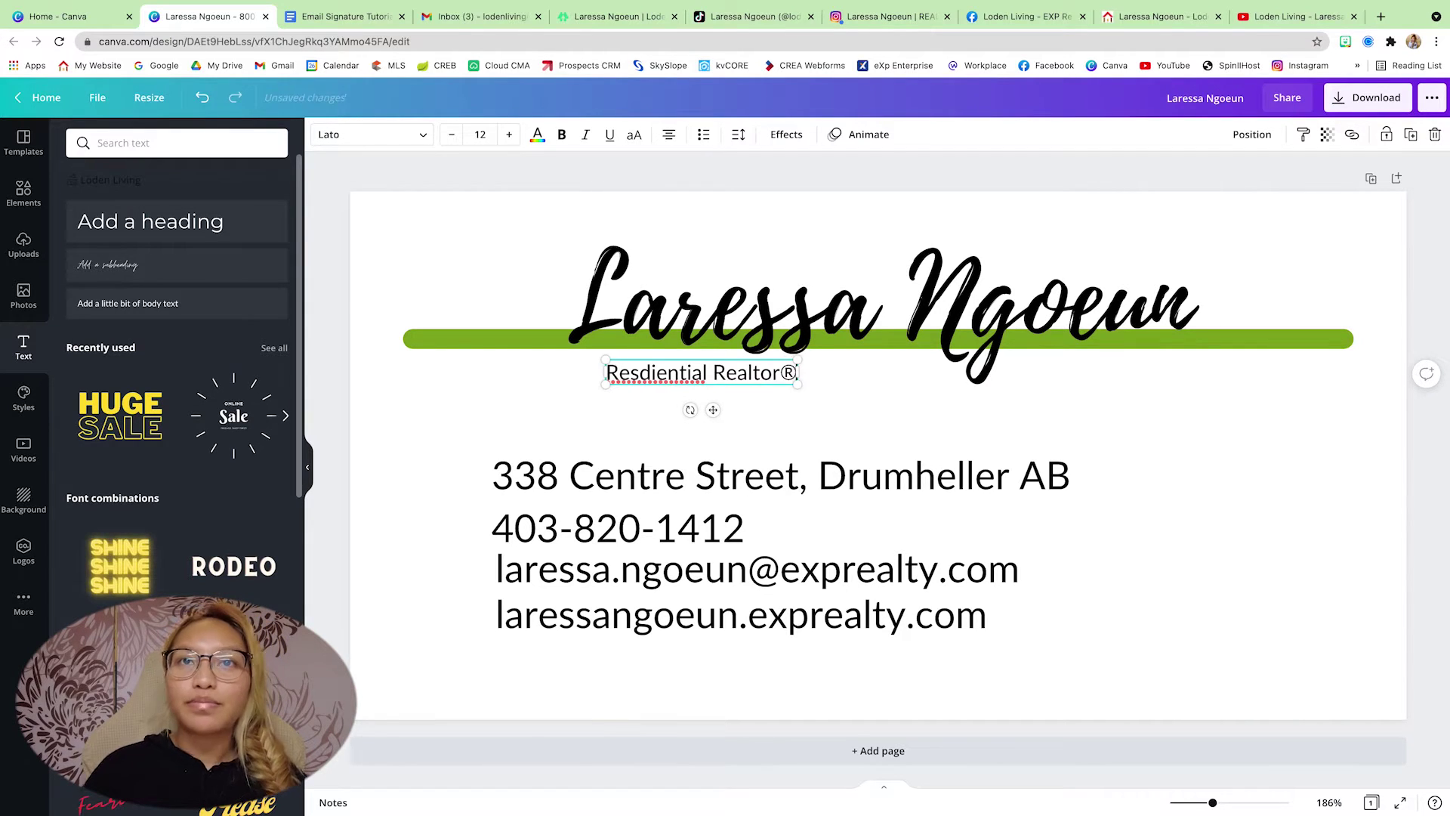
right_click(667, 375)
click(695, 385)
text(with eXp Realty)
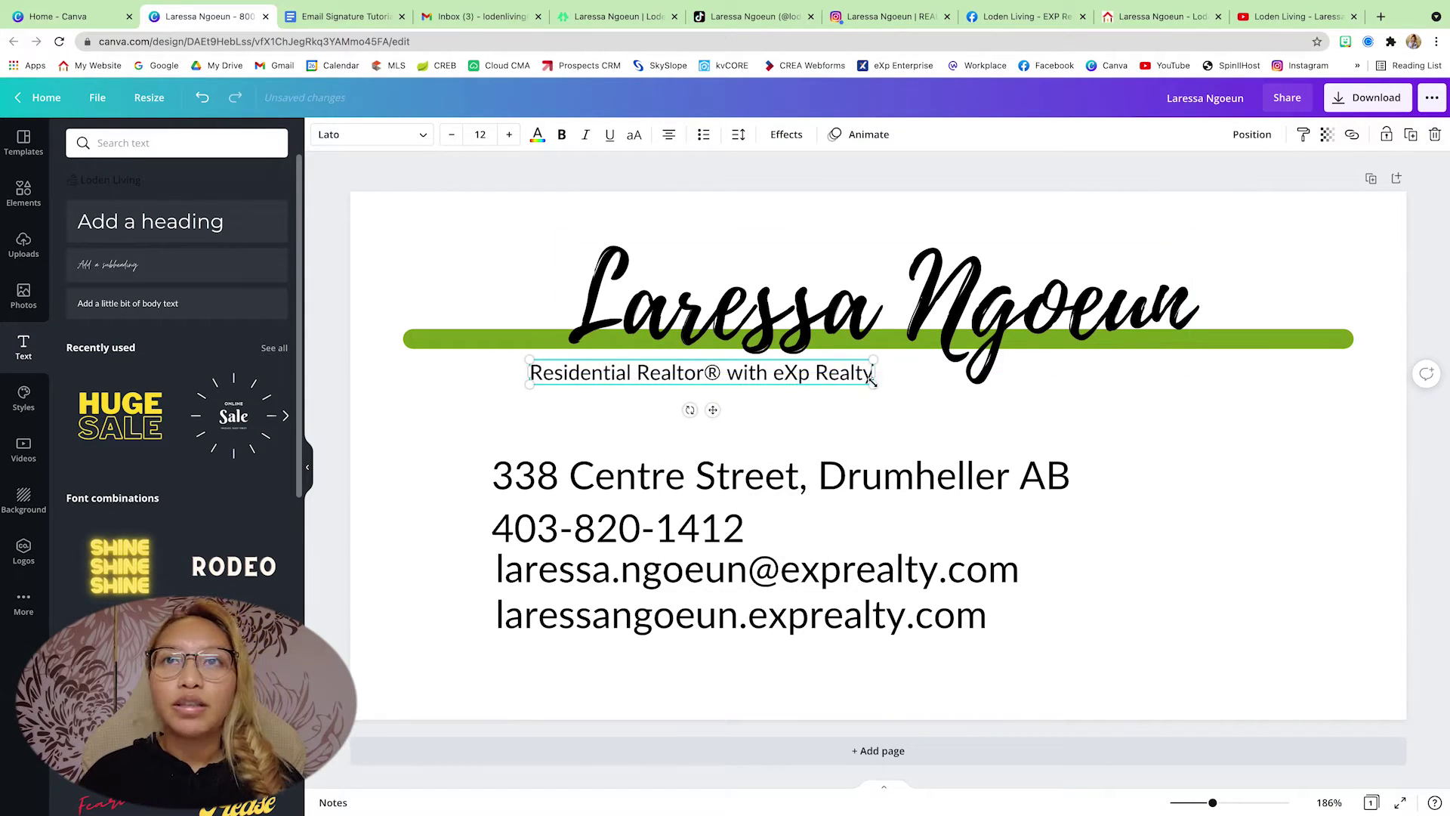
- Enlarge the subtitle to 15.6 and make it bold and italic
drag(529, 386, 492, 390)
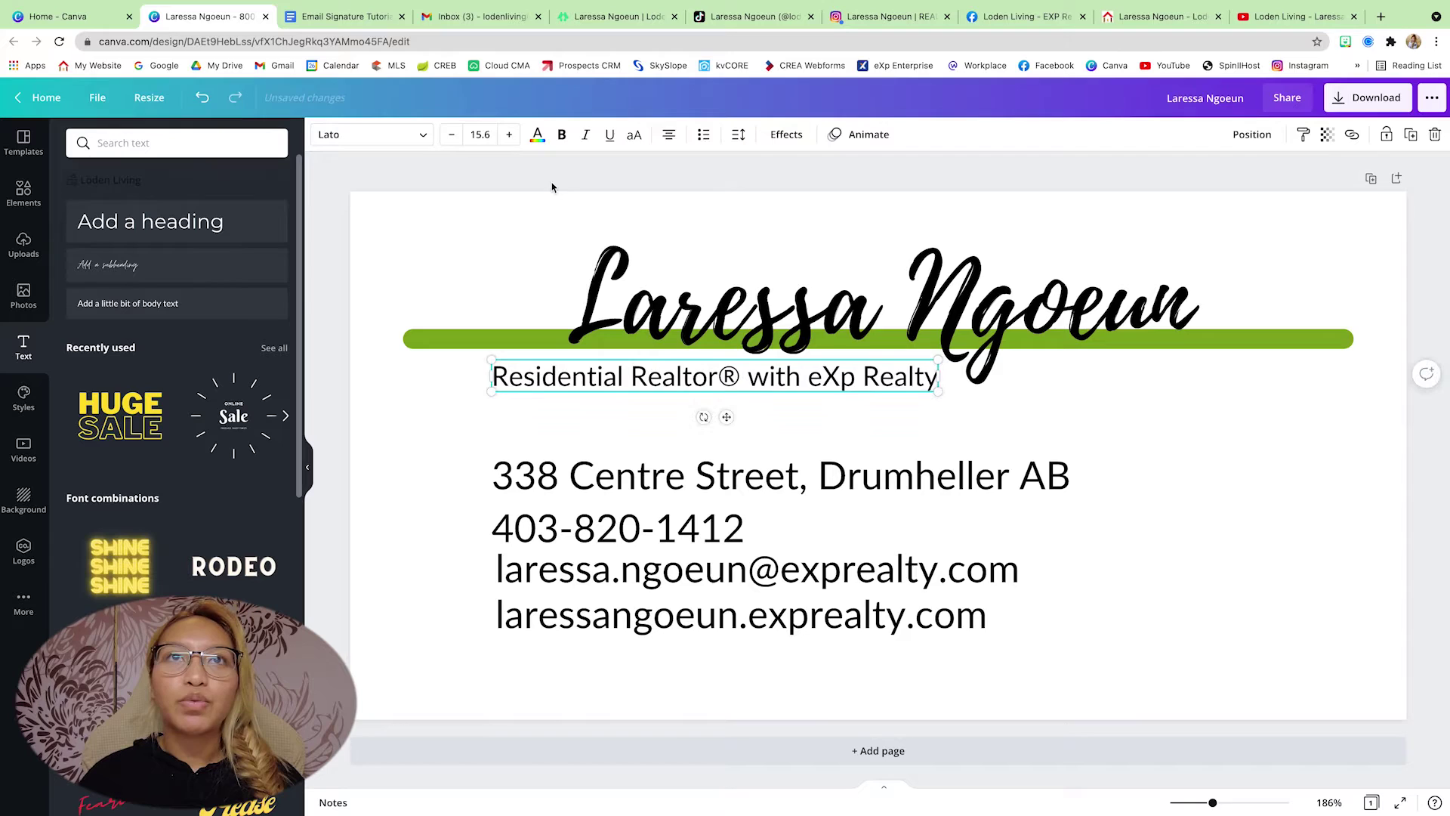
click(562, 137)
key(Escape)
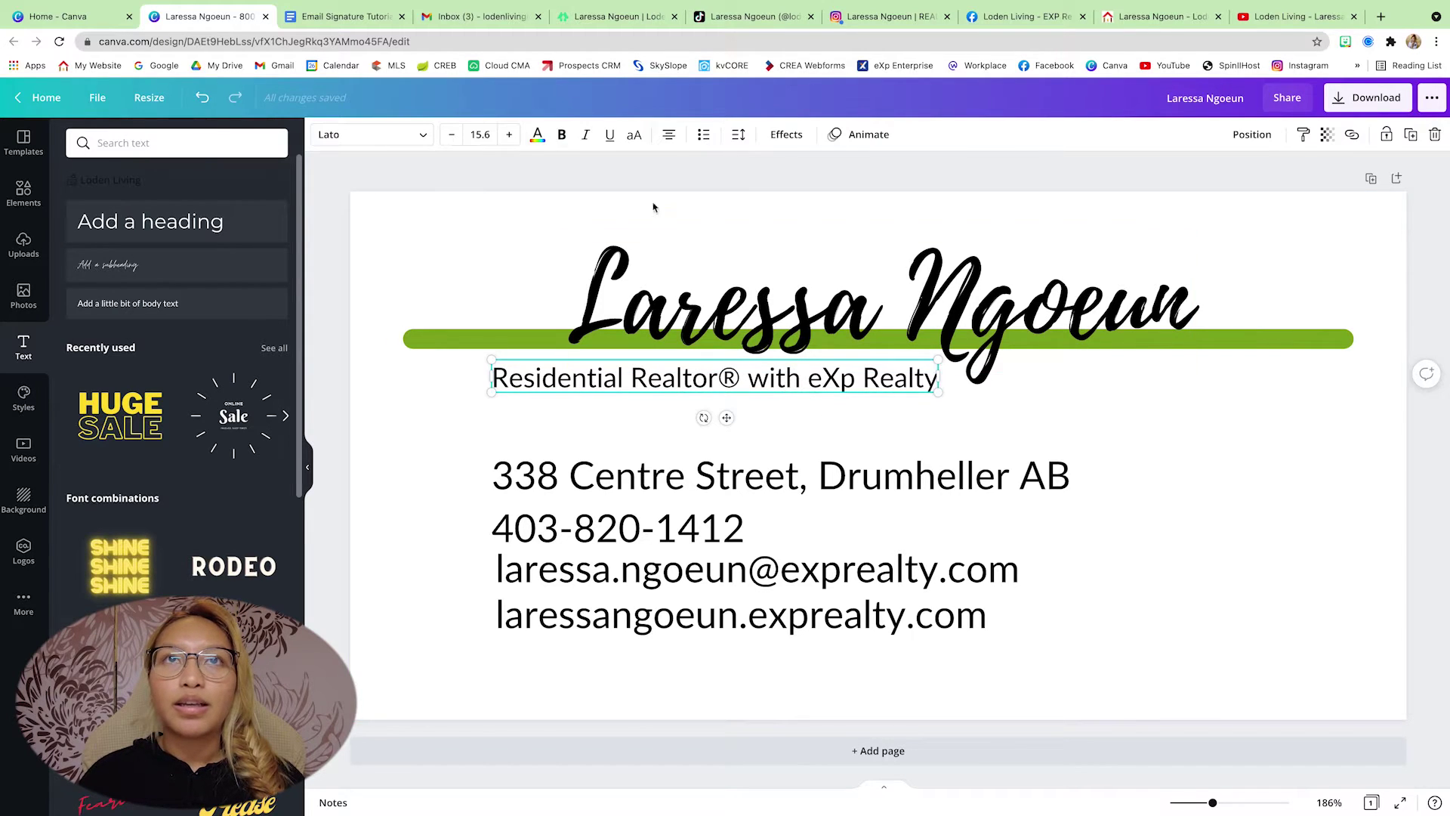
click(563, 138)
drag(856, 388, 856, 383)
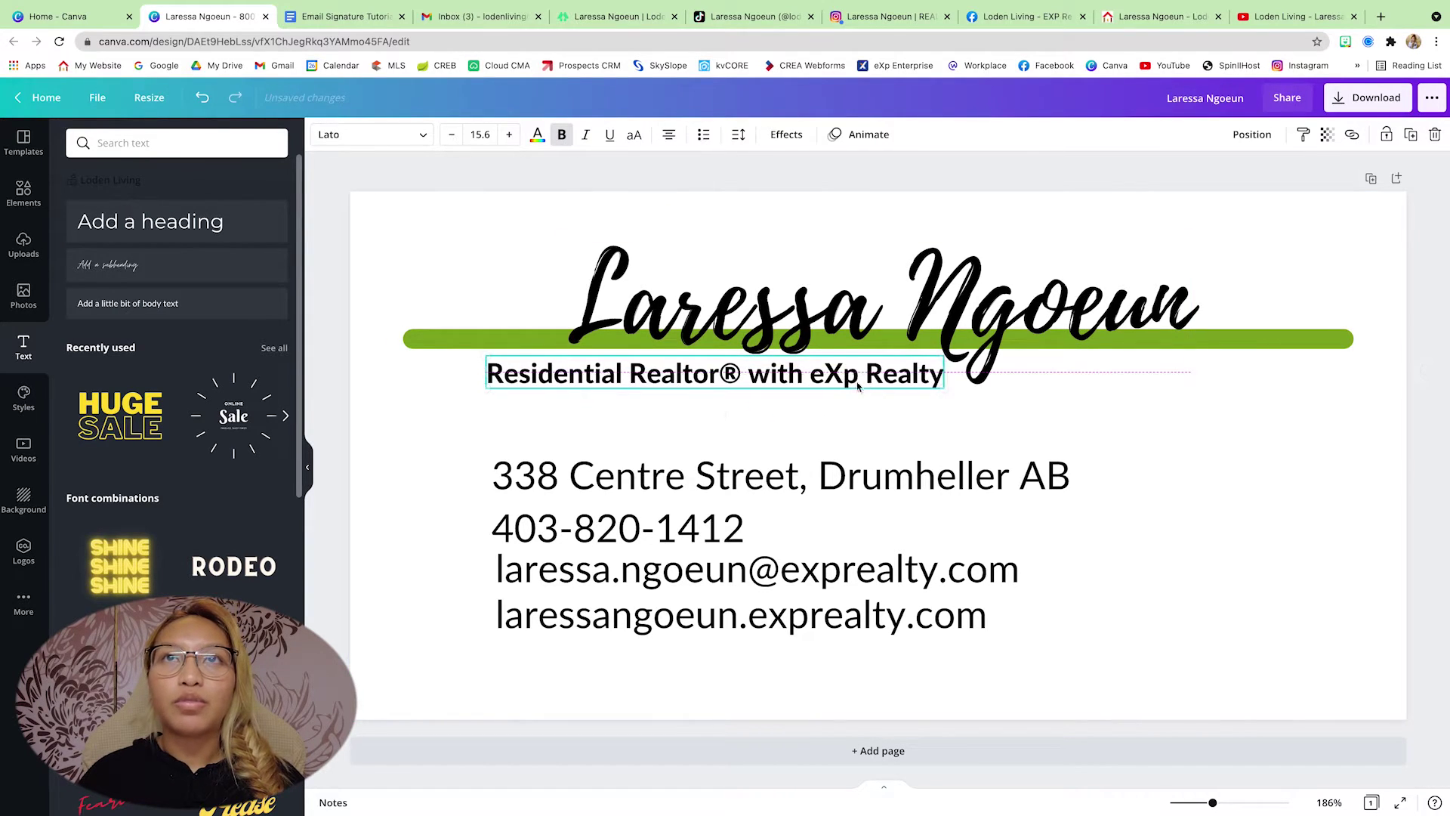
click(586, 136)
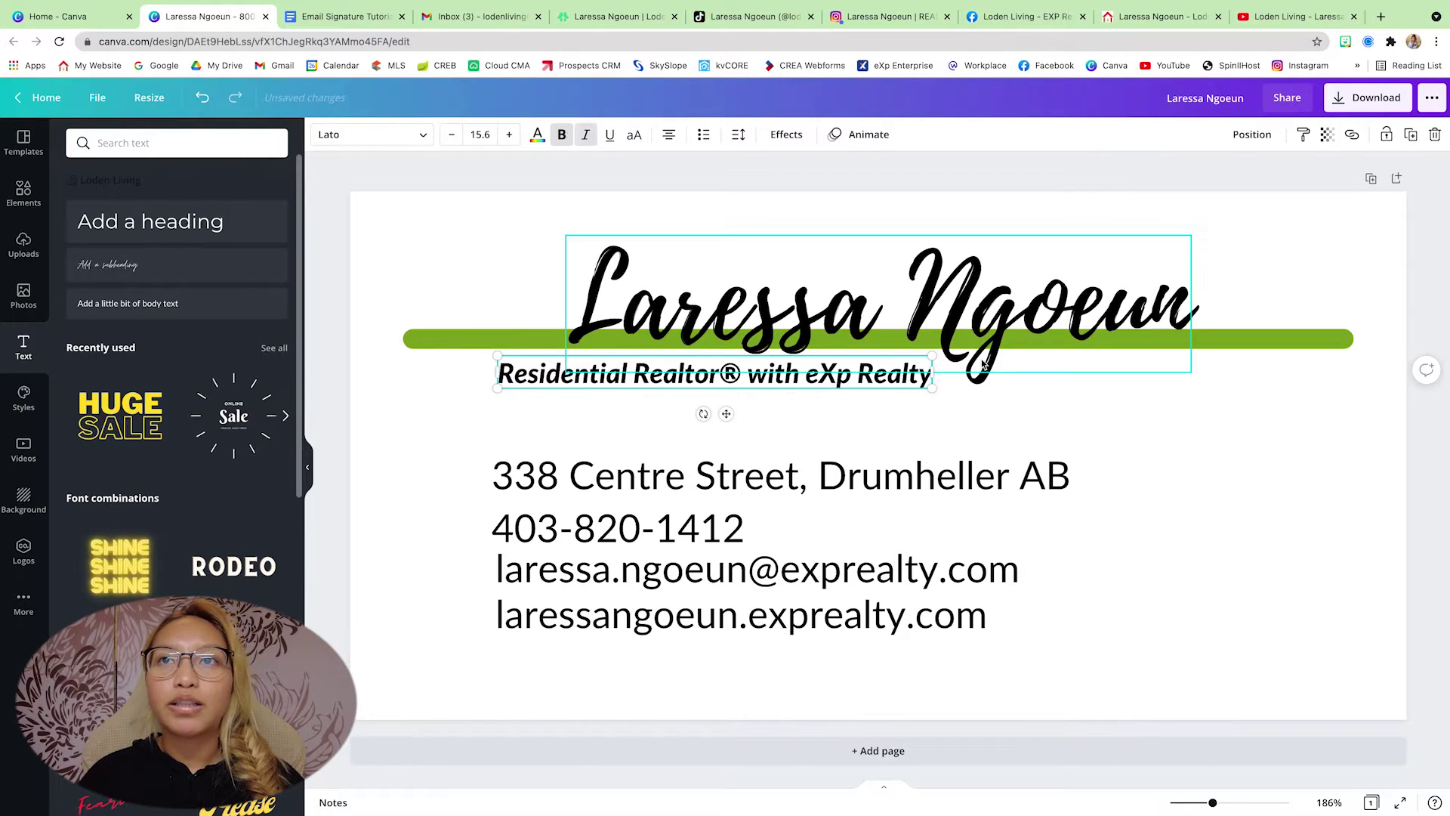
click(1068, 405)
- Duplicate the subtitle, move the copy right and shrink its text
click(814, 383)
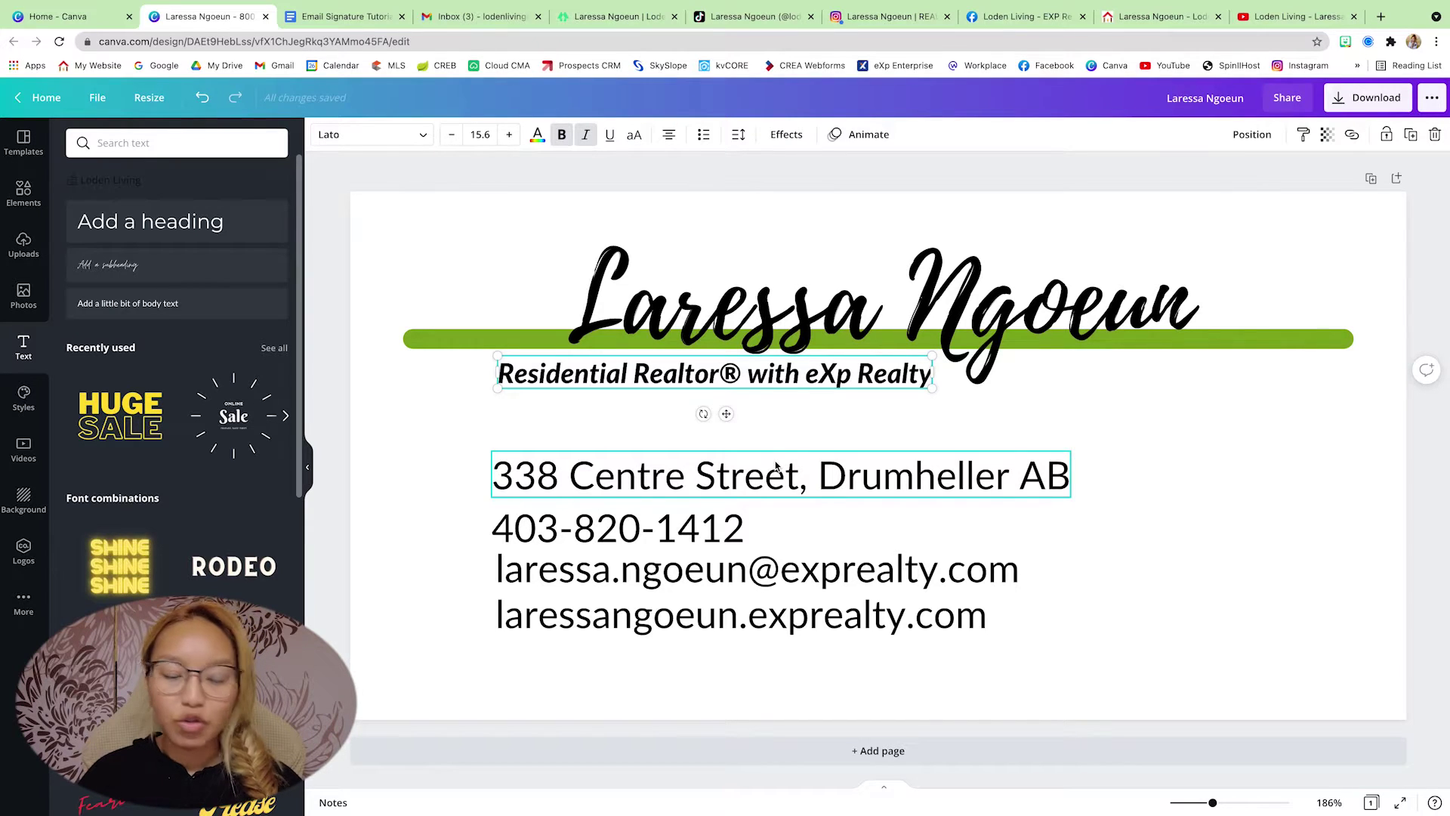
key(super+d)
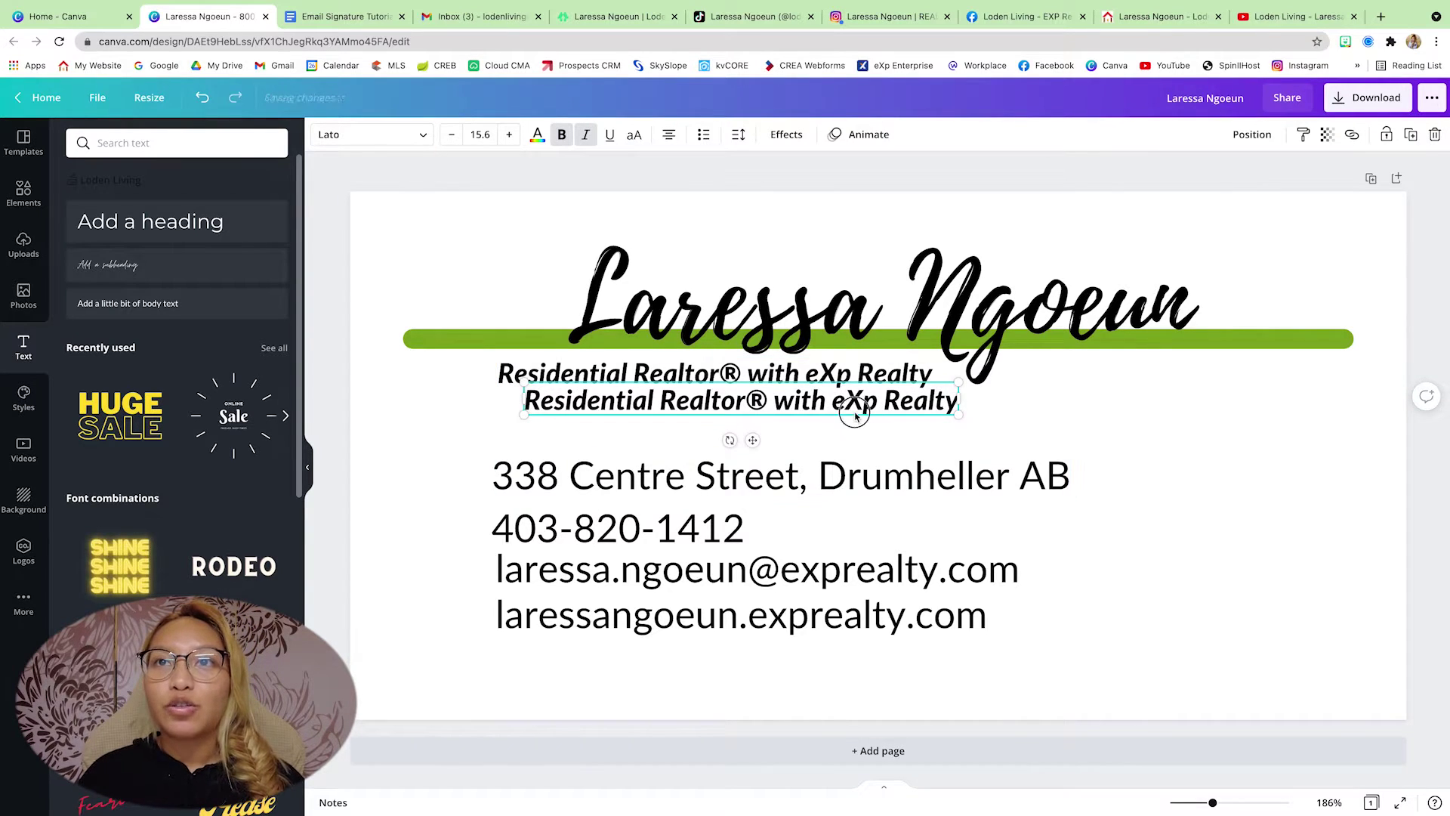
drag(855, 414, 1136, 426)
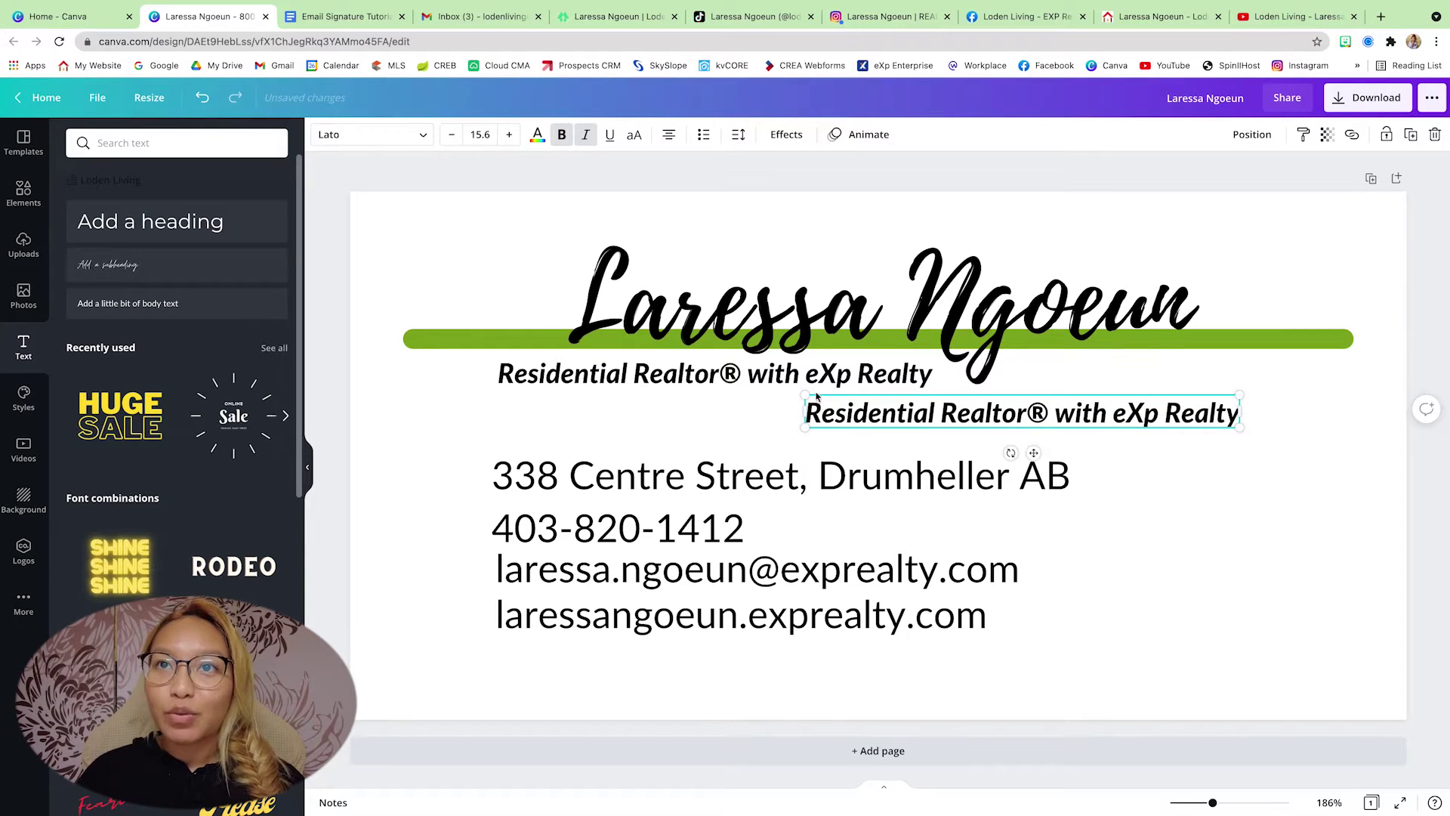
drag(803, 394, 906, 404)
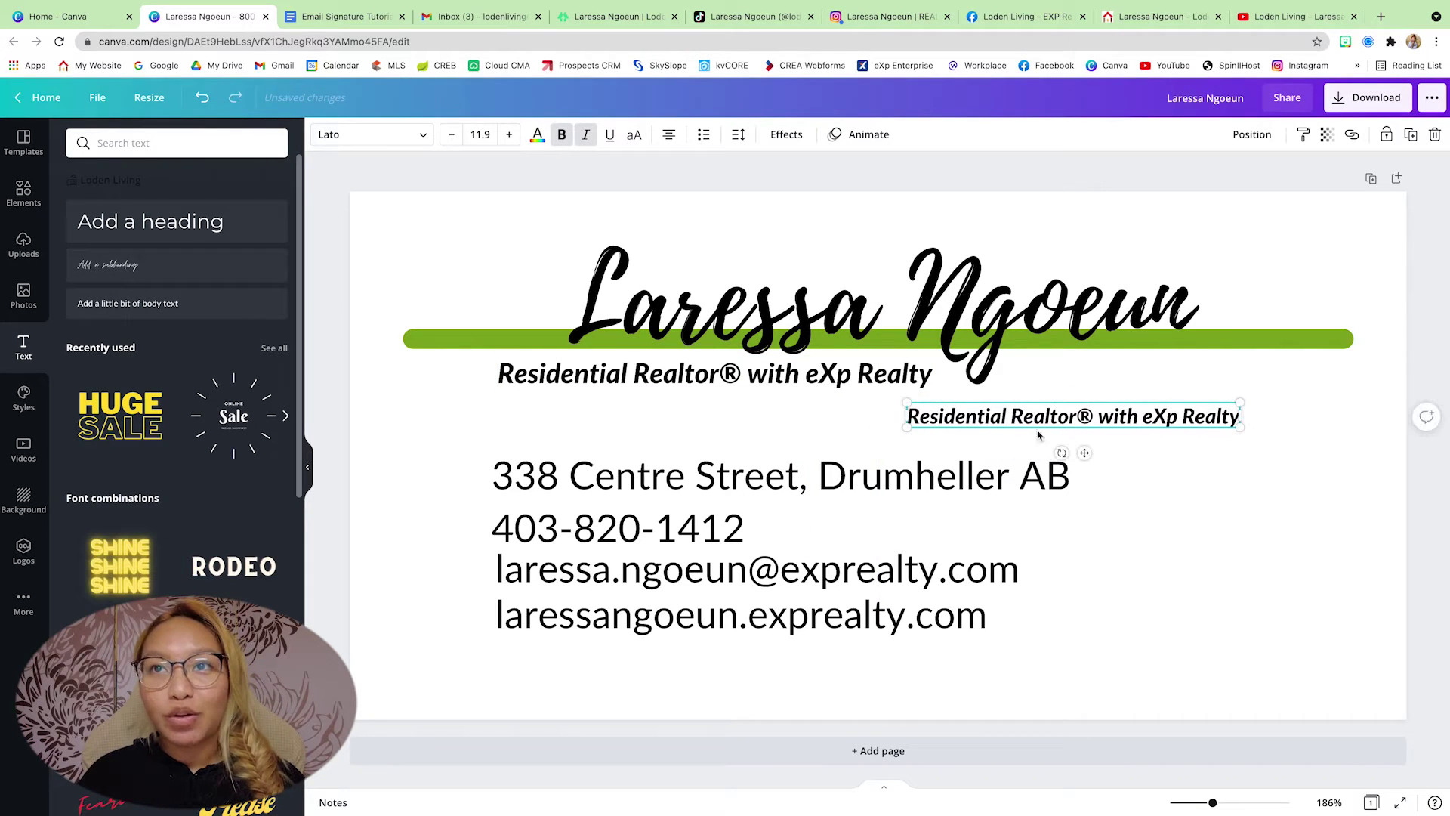
- Change the copy to 'Follow' plus the social media handle, colour it green, and line it up beside the subtitle
key(super+z)
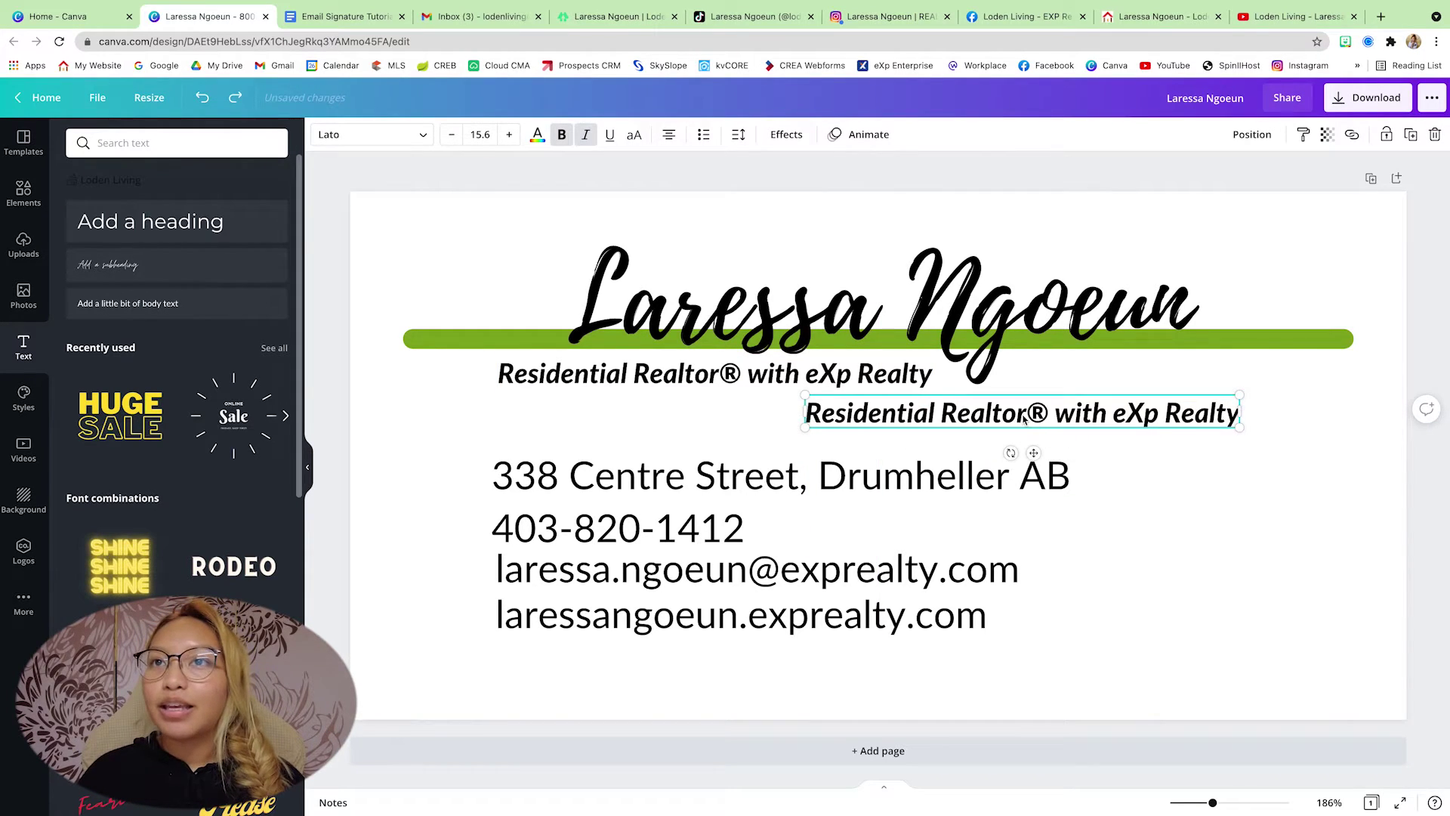
triple_click(1023, 417)
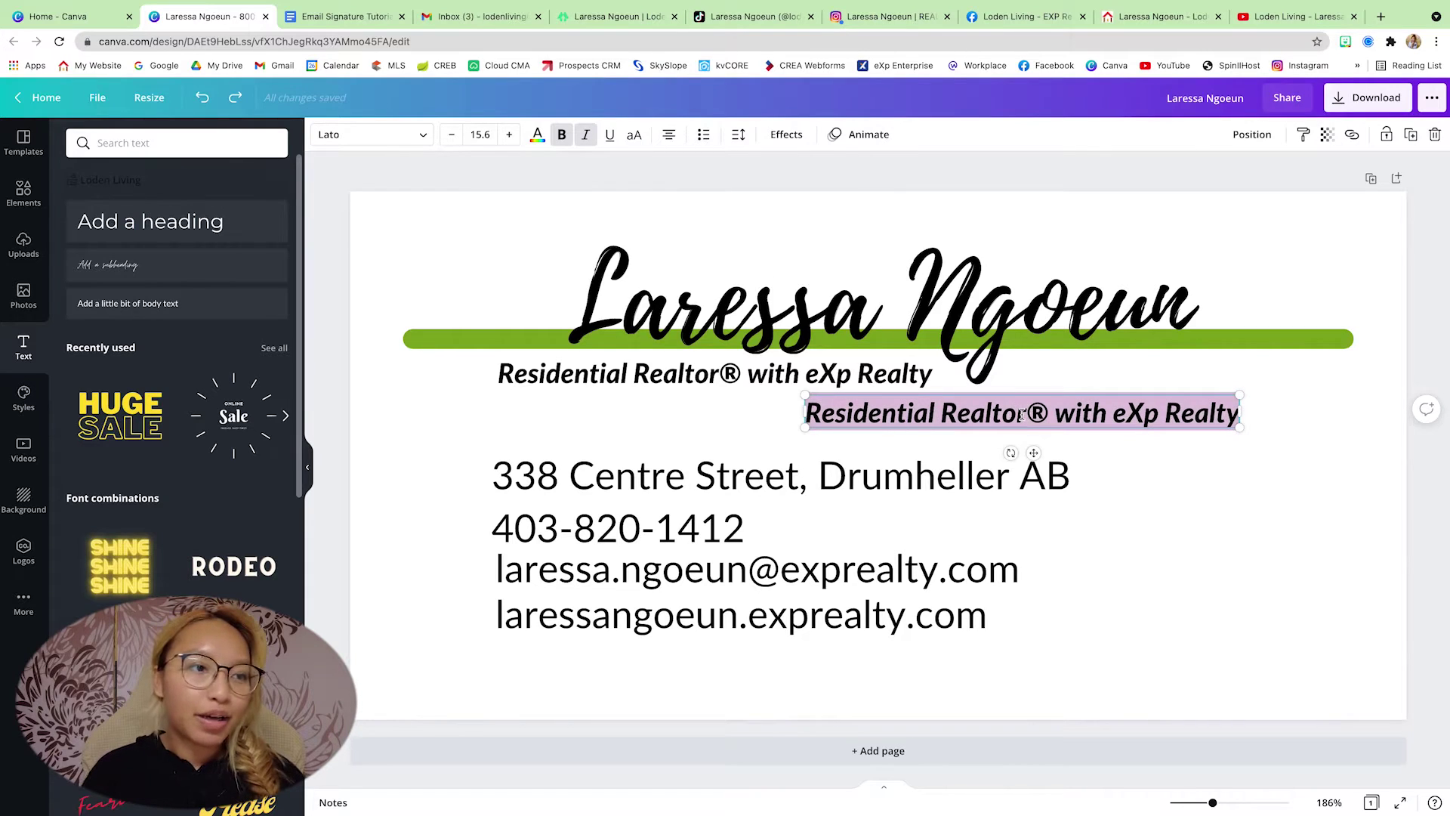
text(Follow)
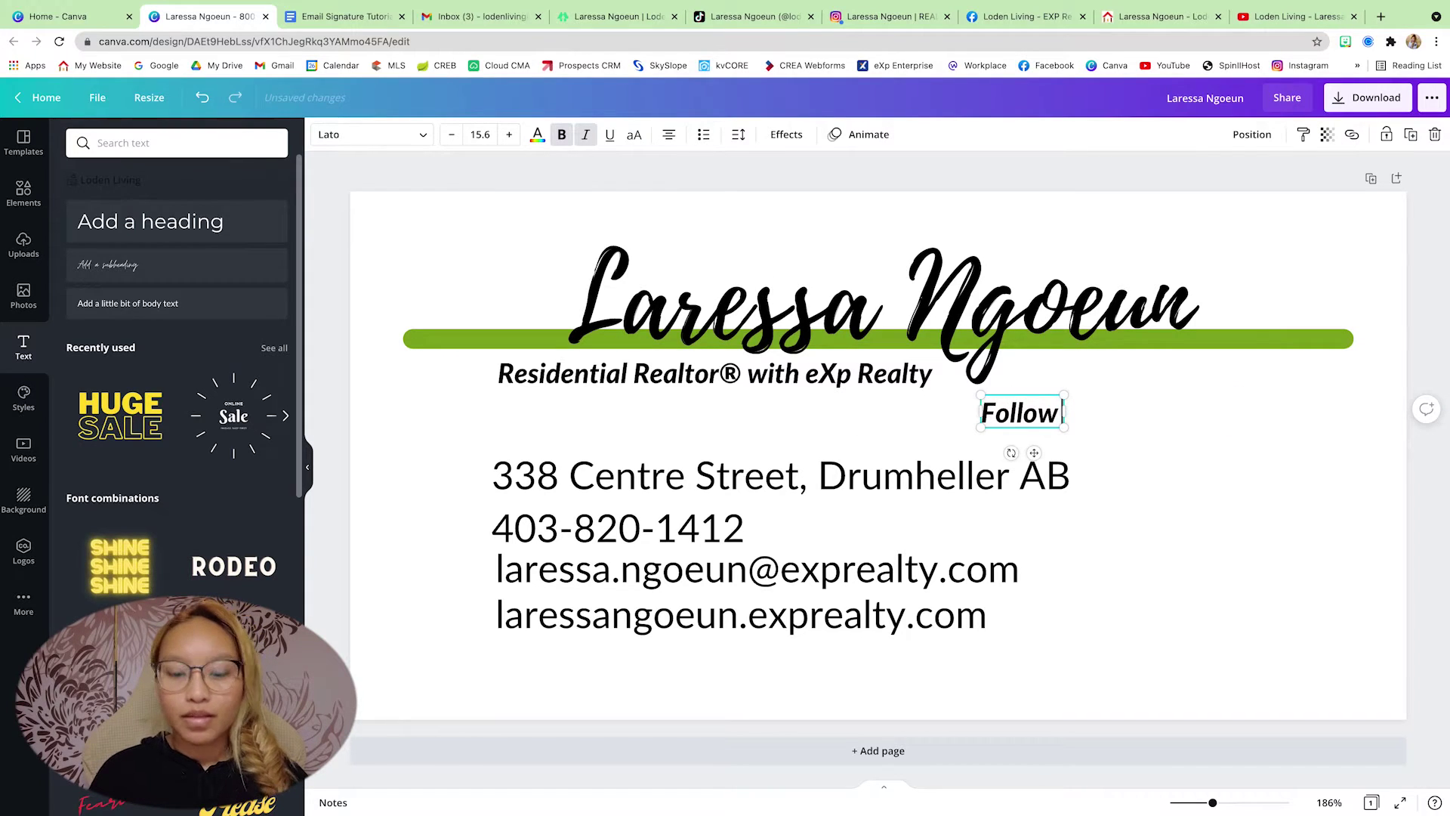
text( @)
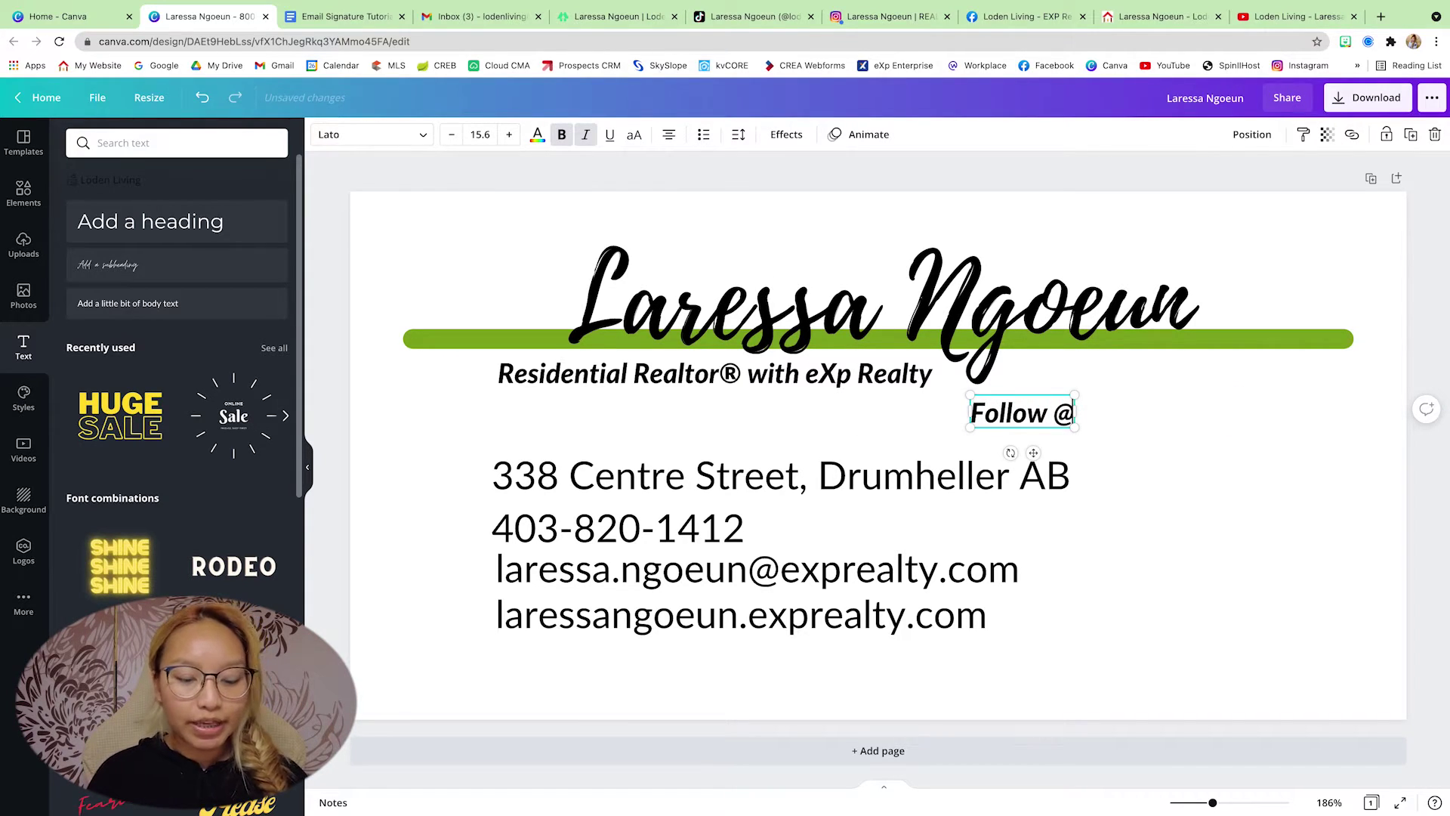
text(lodenlivi)
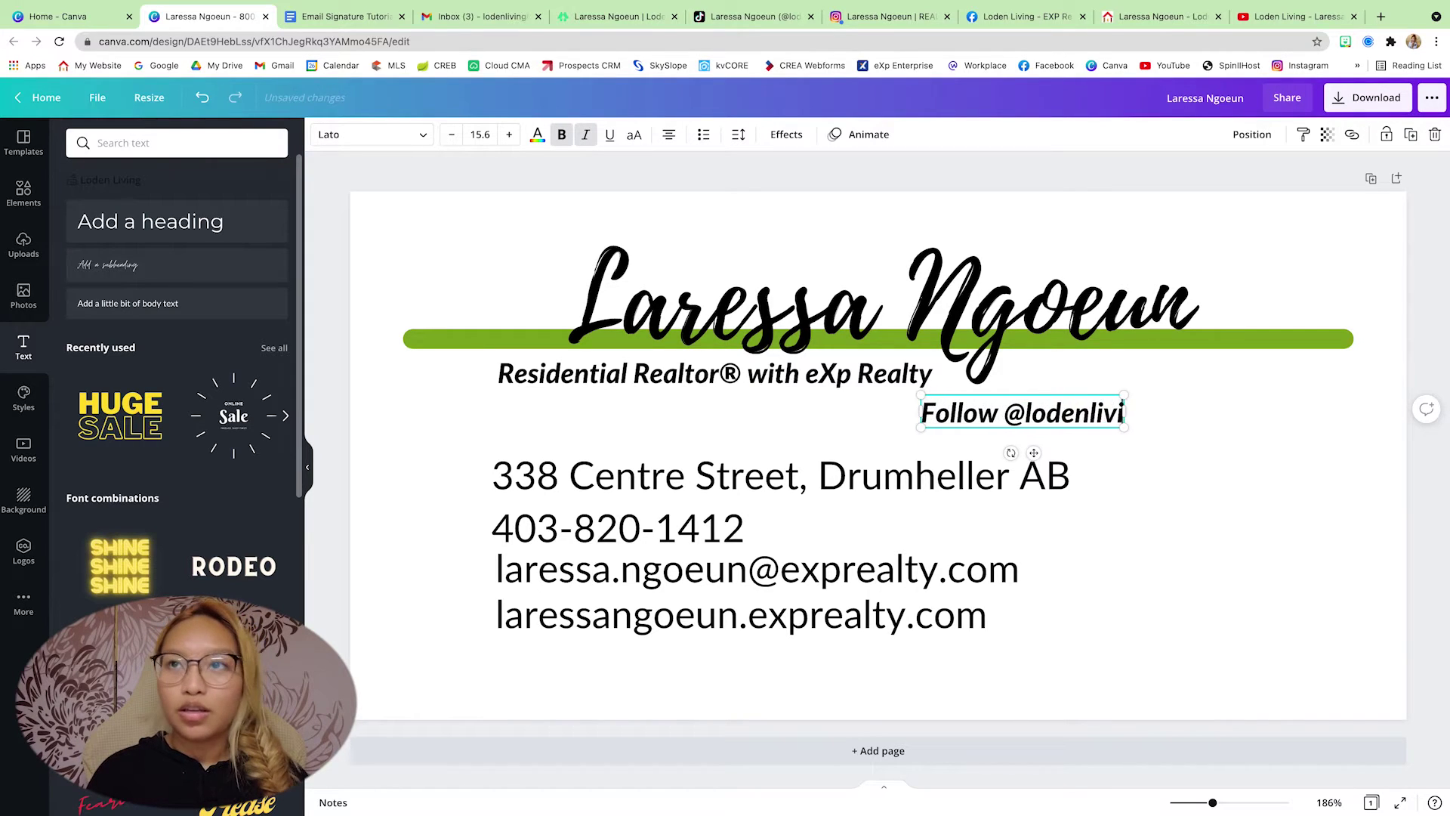
text(ng)
click(537, 137)
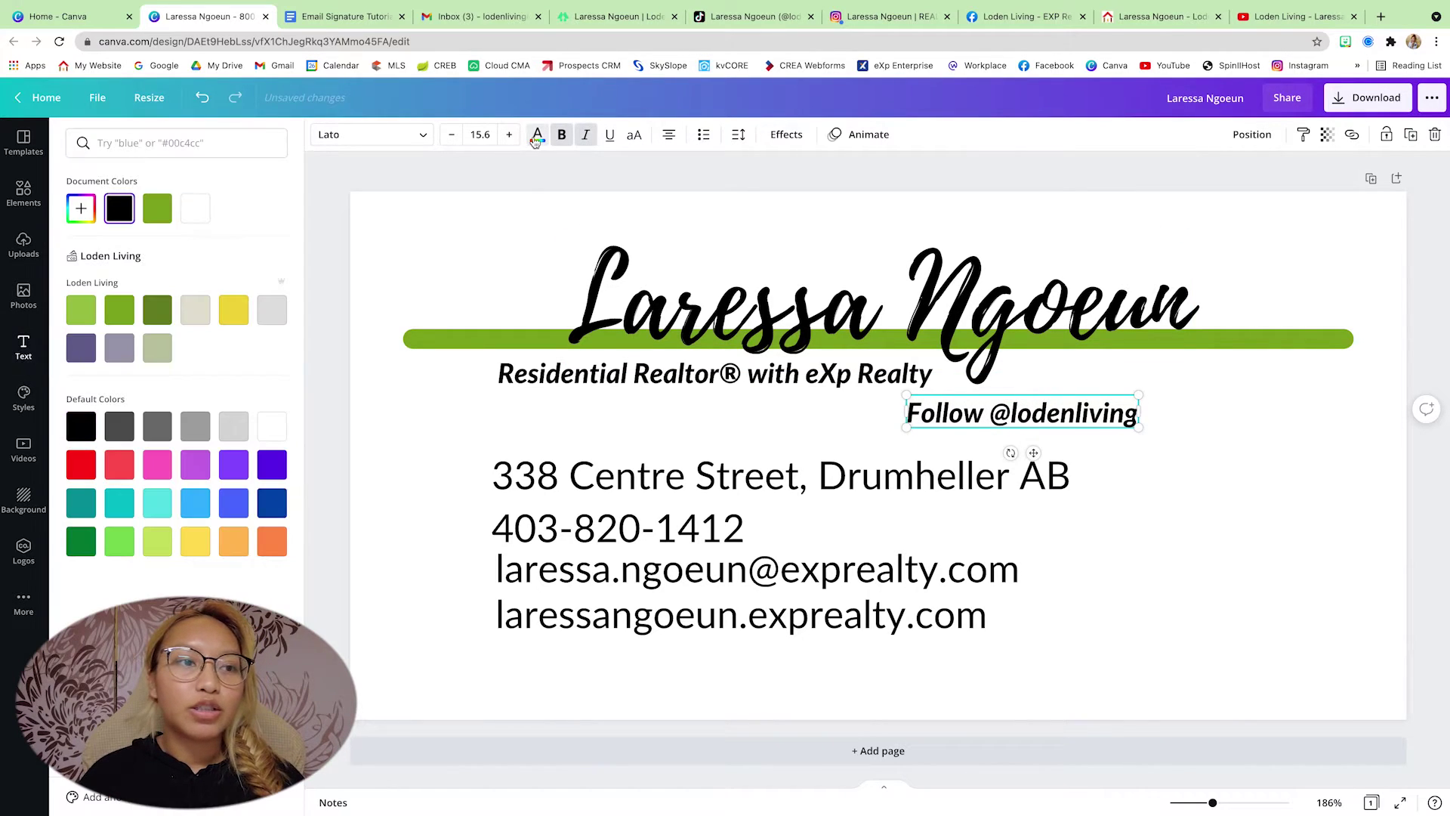
click(158, 210)
click(1046, 414)
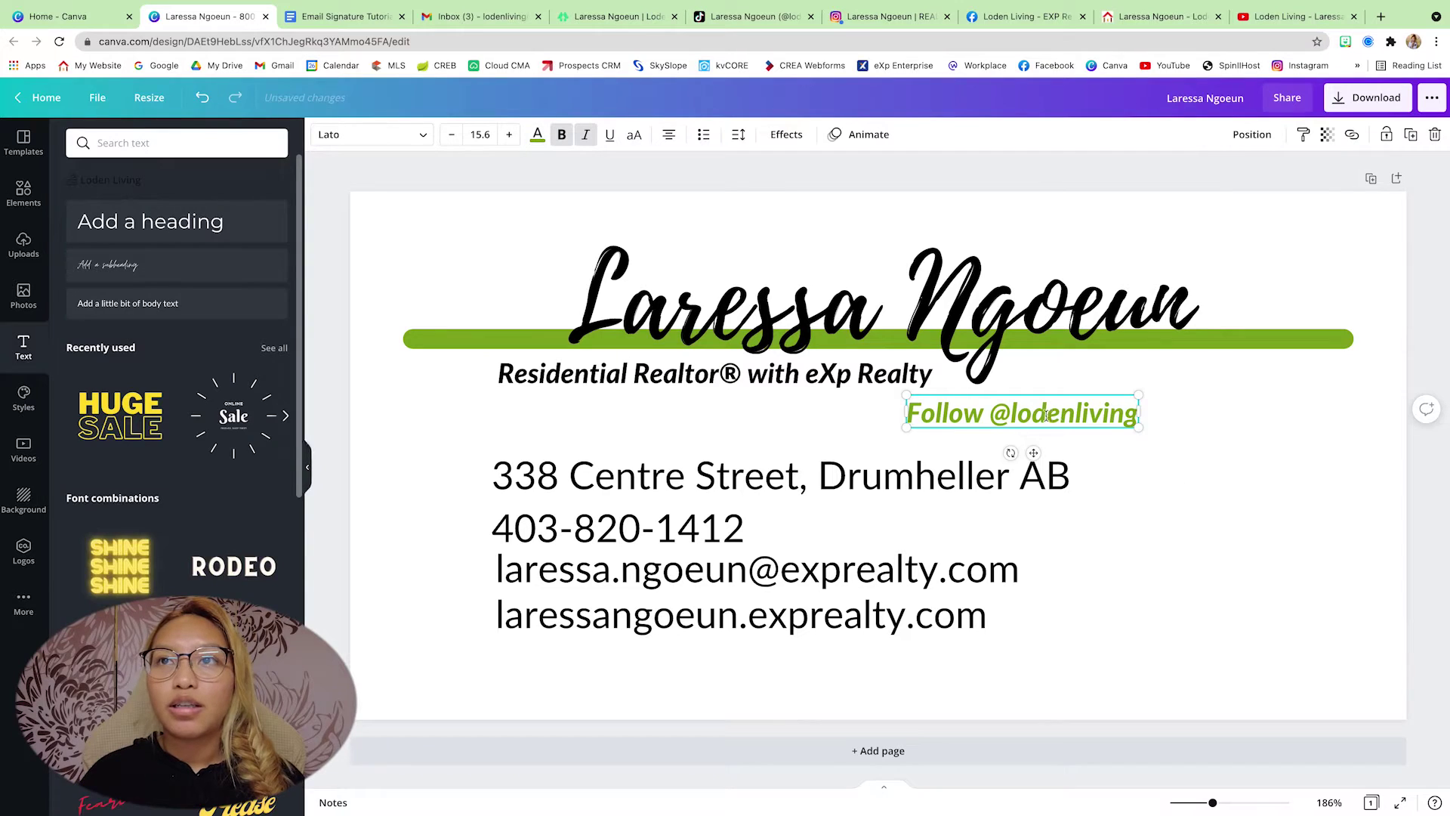
drag(1013, 414, 1117, 373)
click(1215, 473)
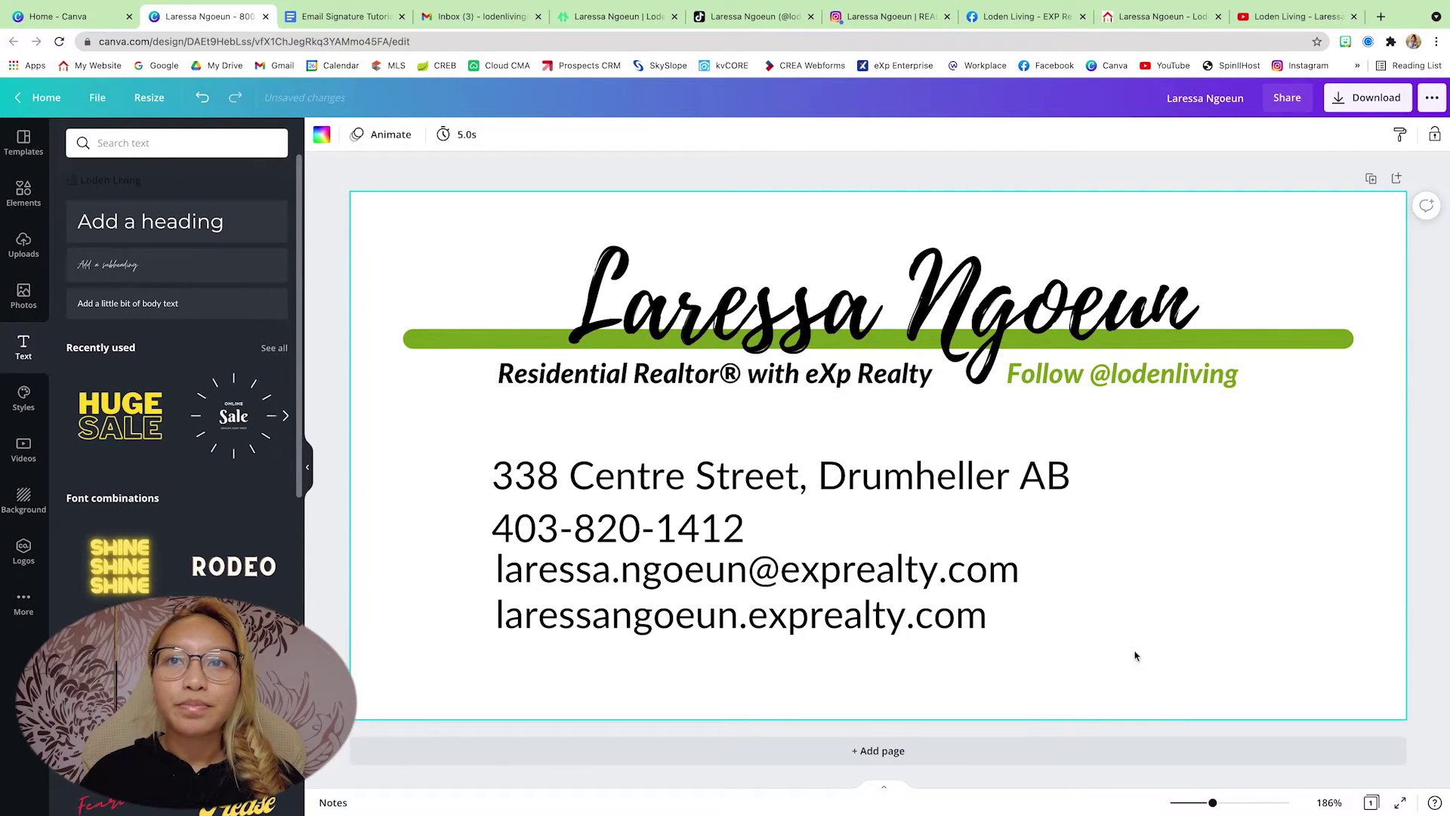
drag(1135, 656, 487, 452)
- Add a small green circle beside the address line, with copies beside the other contact lines
drag(580, 479, 641, 471)
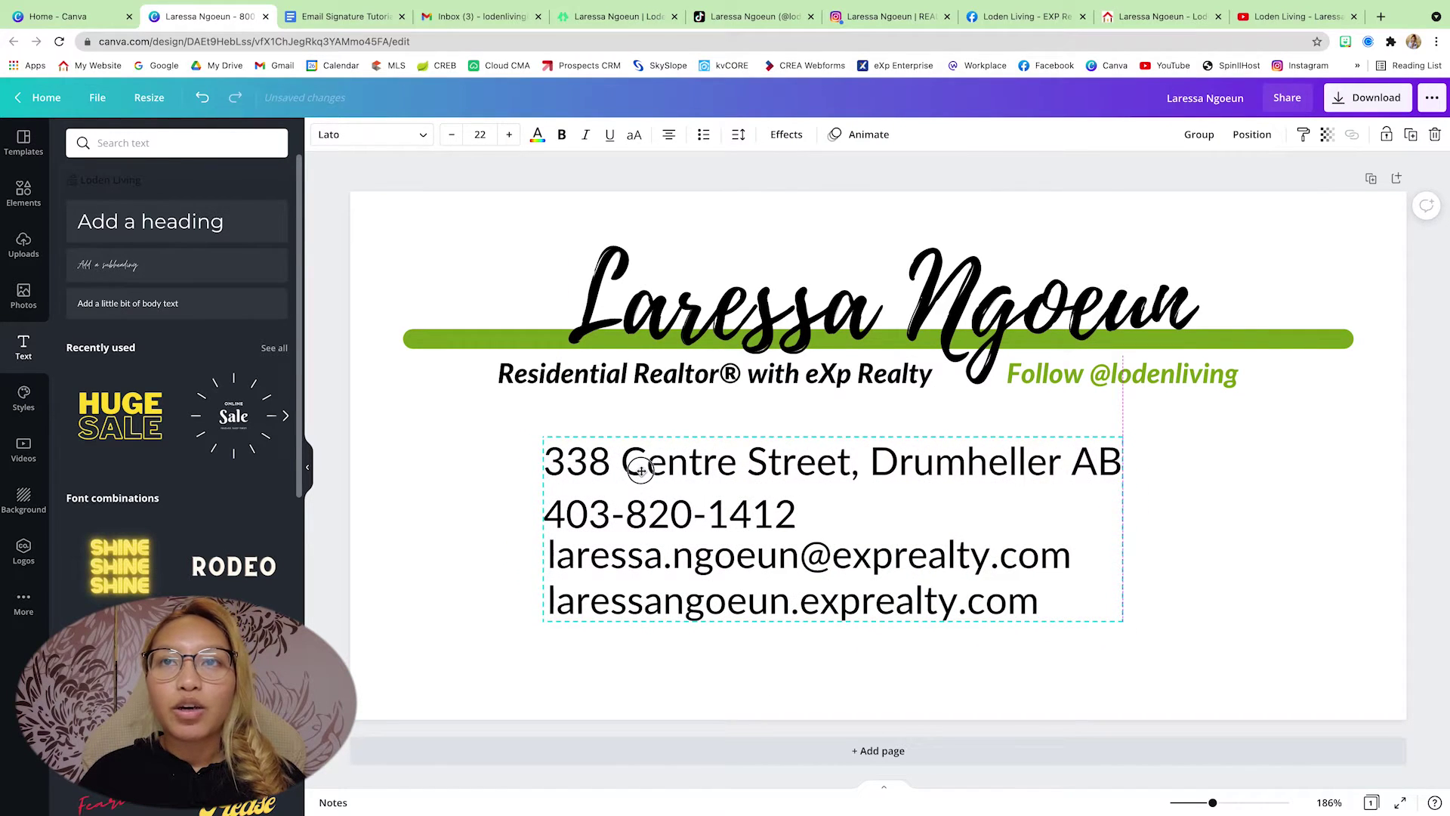
click(467, 474)
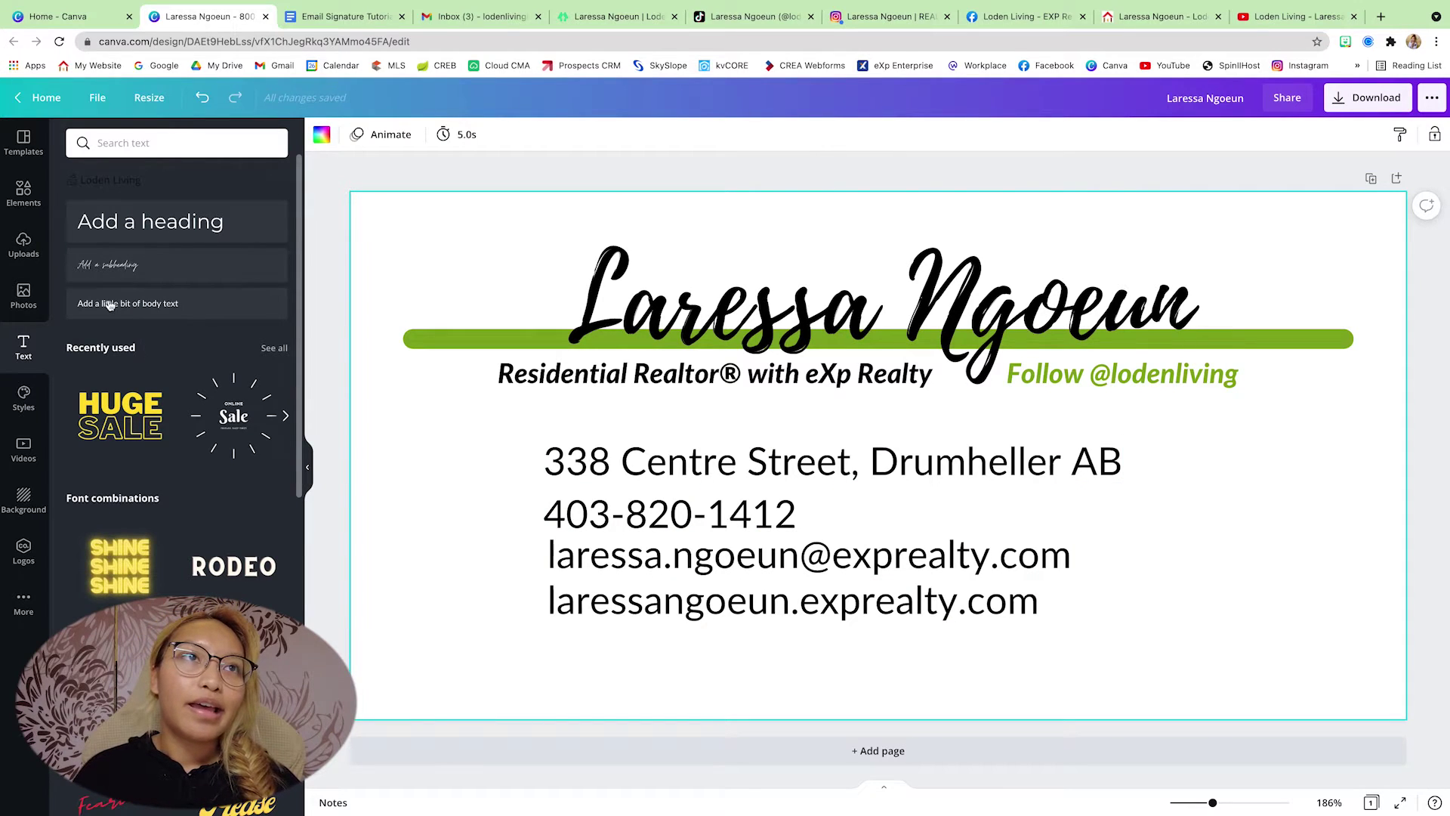
click(21, 198)
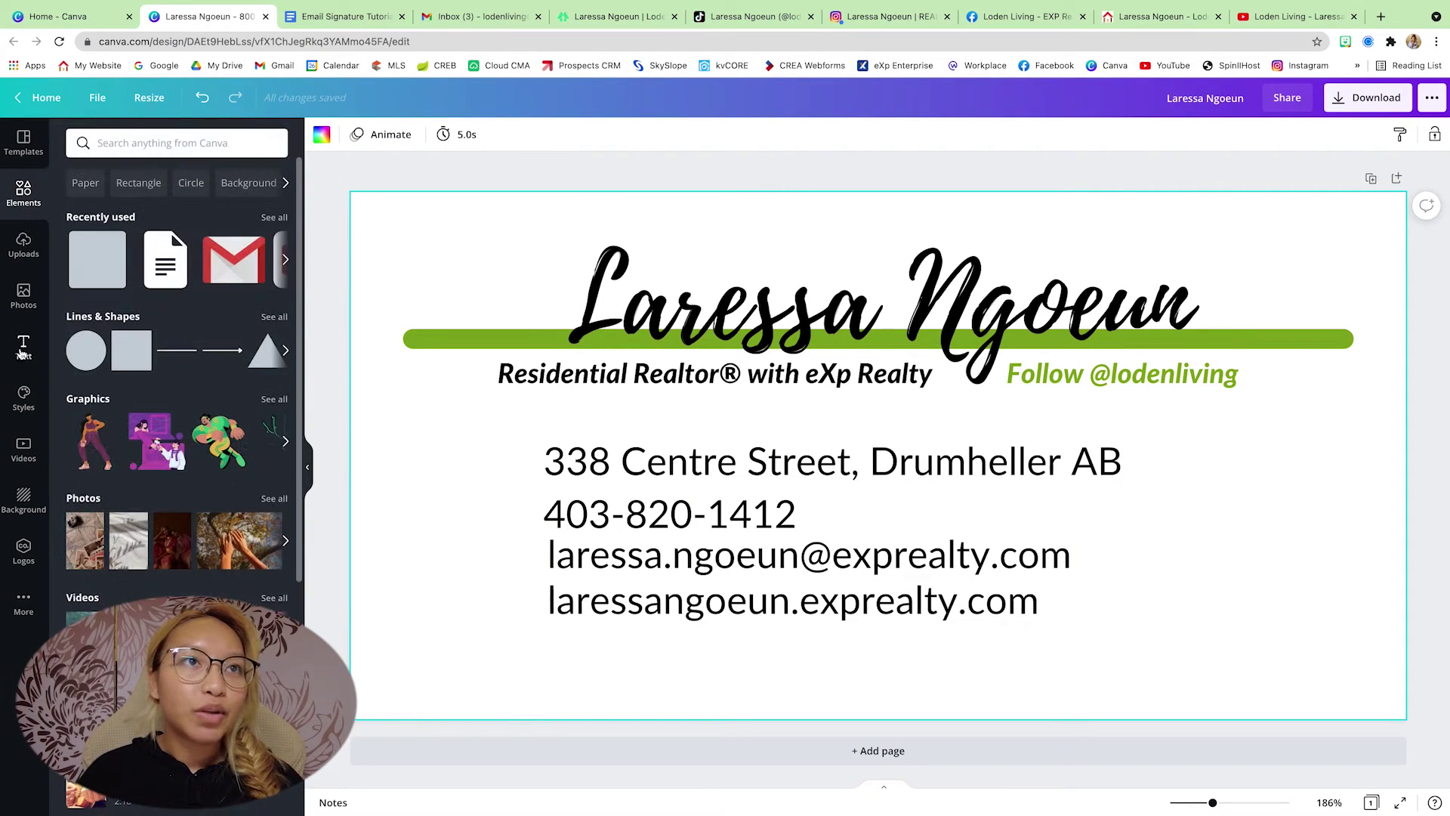
click(85, 349)
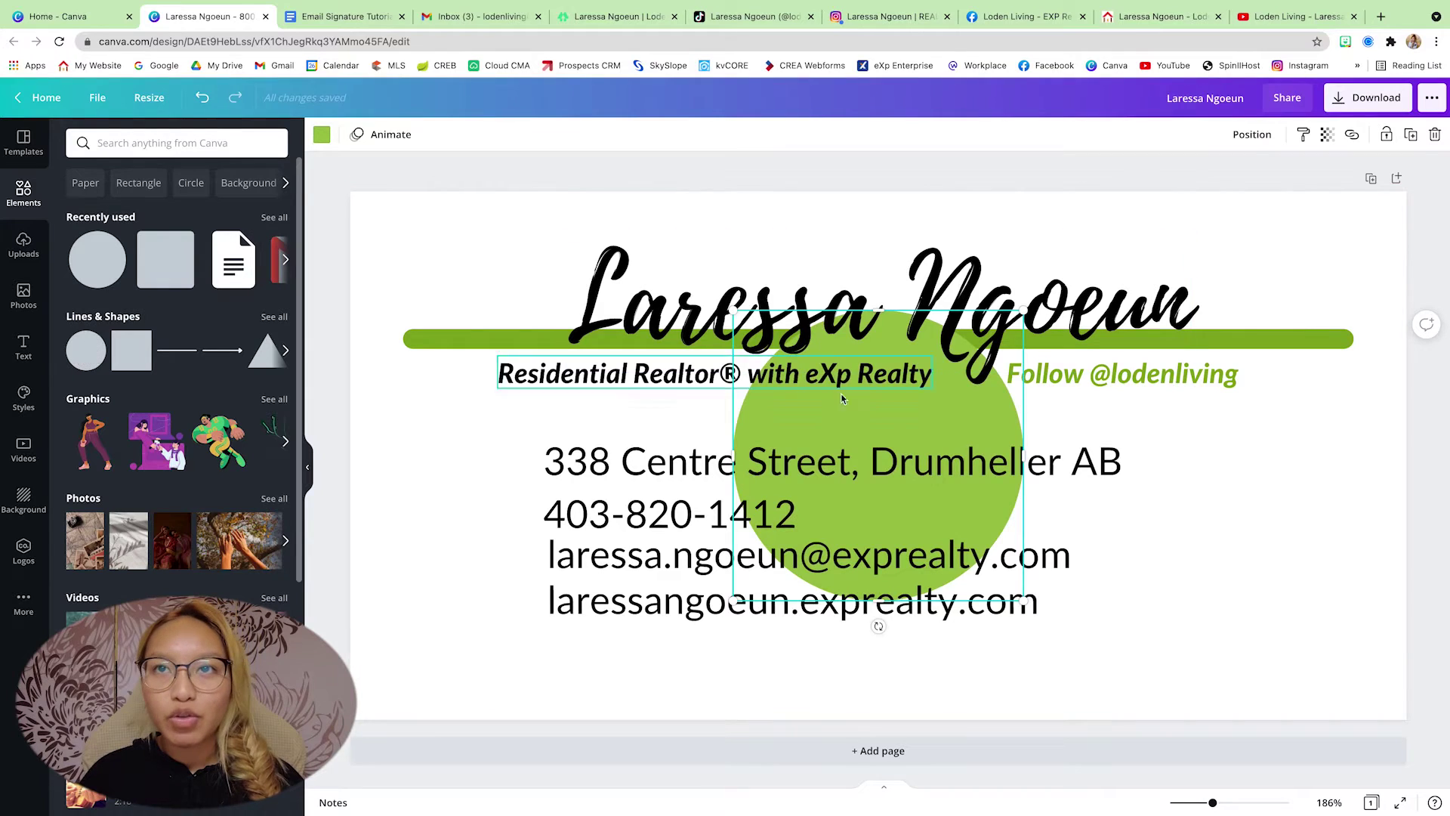
drag(961, 414, 556, 500)
drag(381, 674, 533, 521)
drag(624, 427, 489, 450)
drag(398, 543, 474, 463)
drag(504, 433, 504, 518)
drag(503, 517, 503, 640)
click(504, 581)
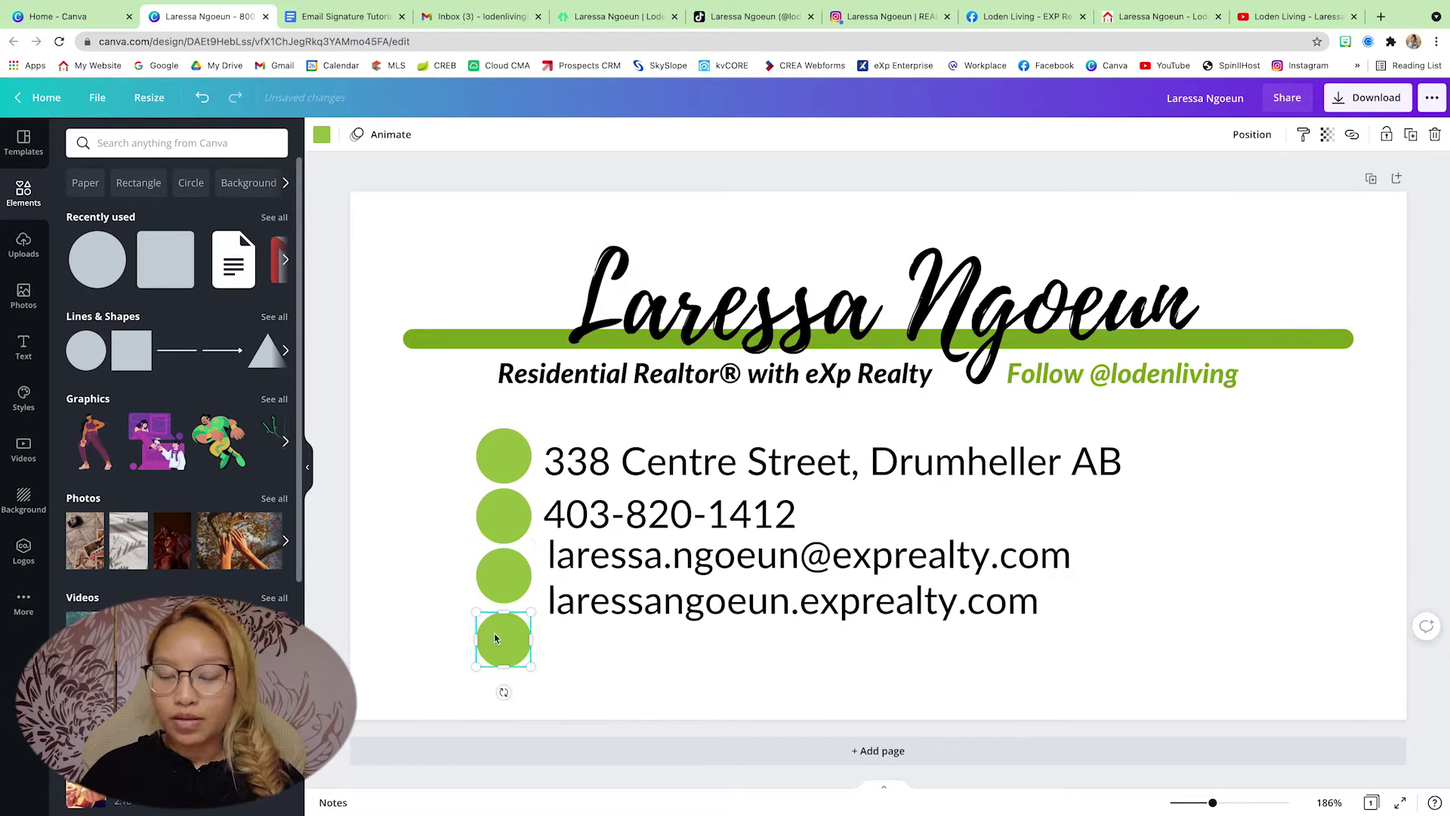
- Space the website, email and address lines to match the circles and align all four left
drag(793, 602, 793, 645)
drag(632, 541, 633, 562)
drag(562, 463, 550, 453)
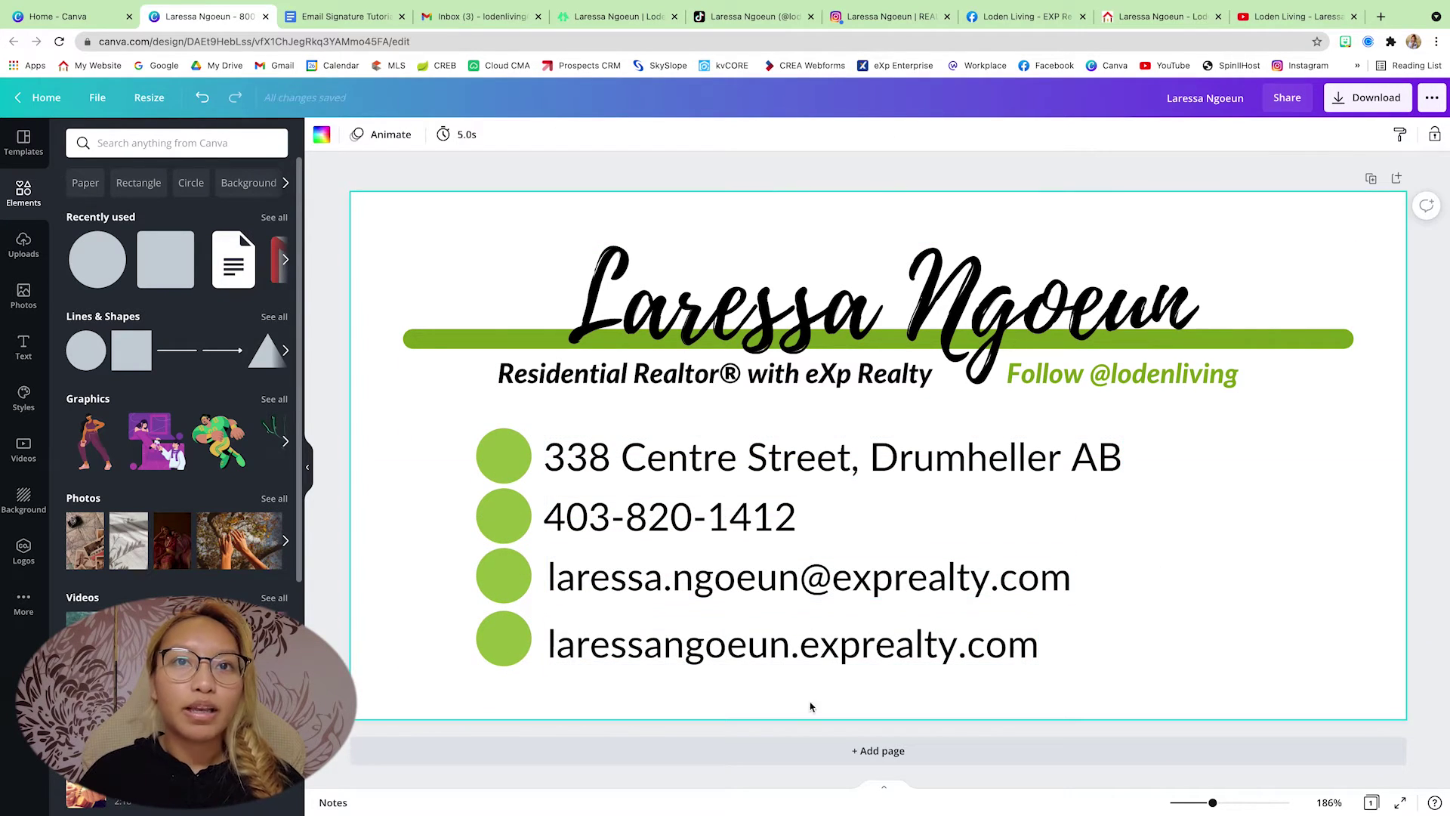
drag(809, 705, 636, 451)
click(1236, 140)
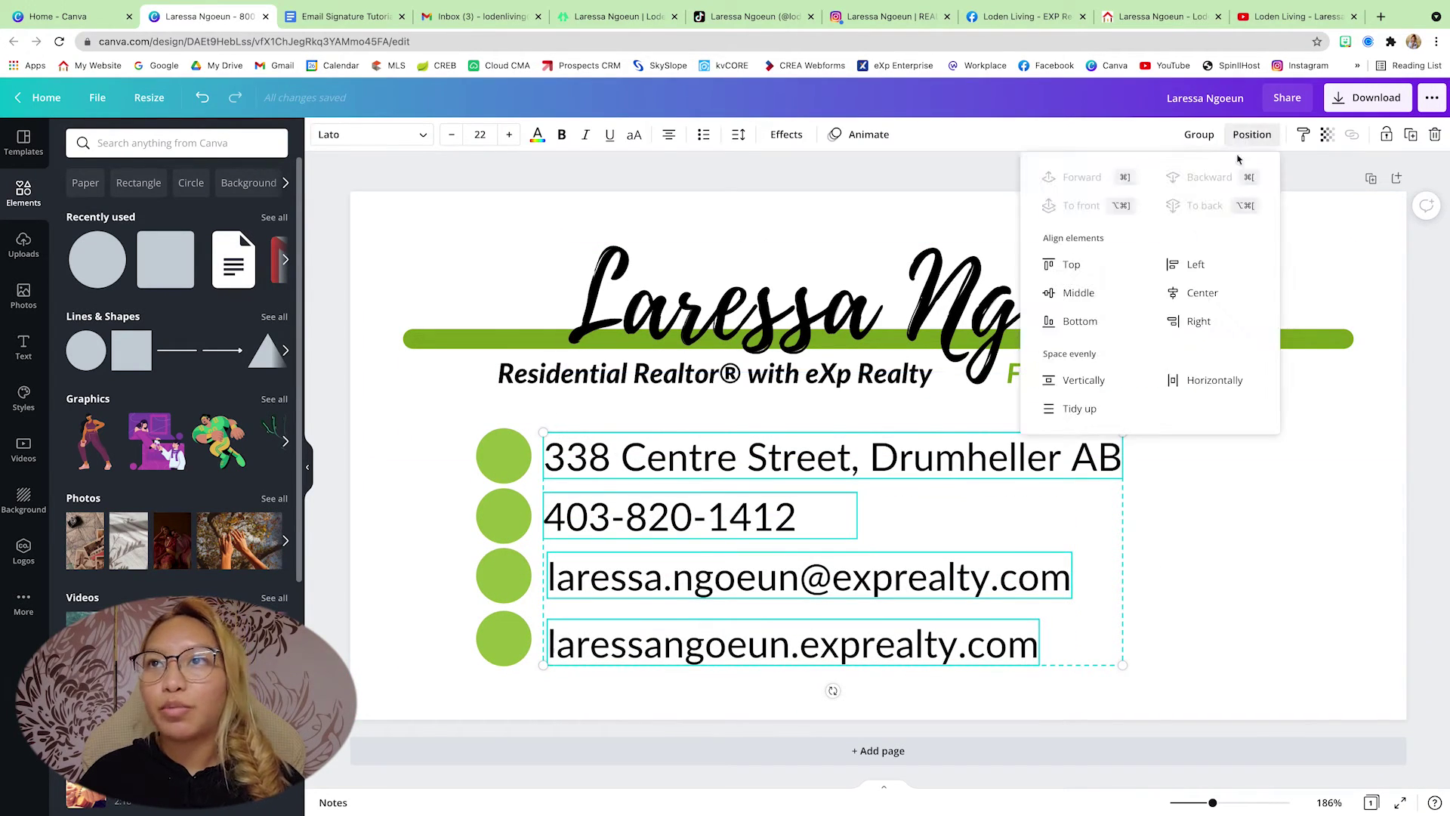
click(1180, 264)
click(668, 427)
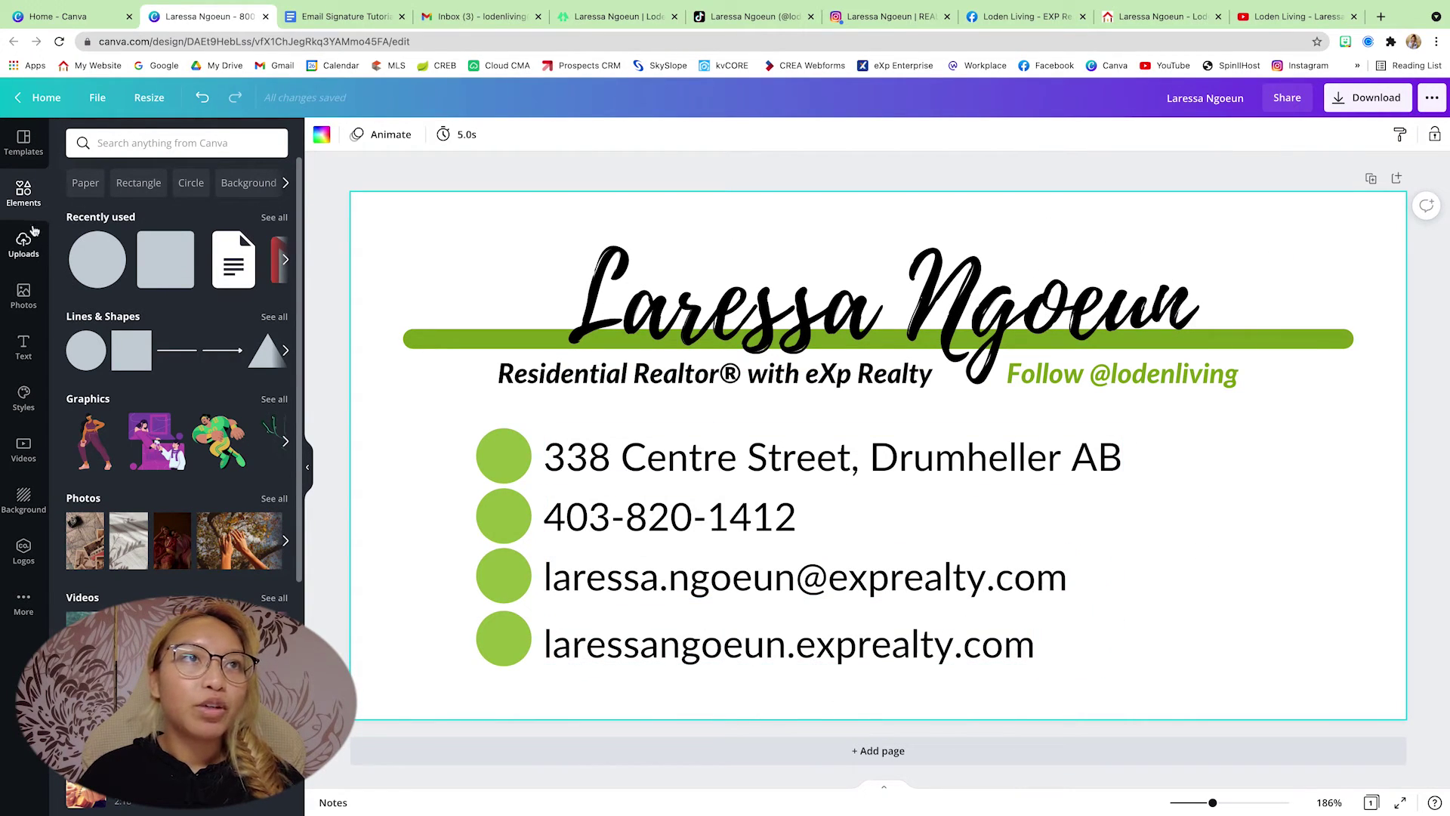
- Add a 'location pin' icon, sized and centred inside the first green circle, and recolour it
click(150, 140)
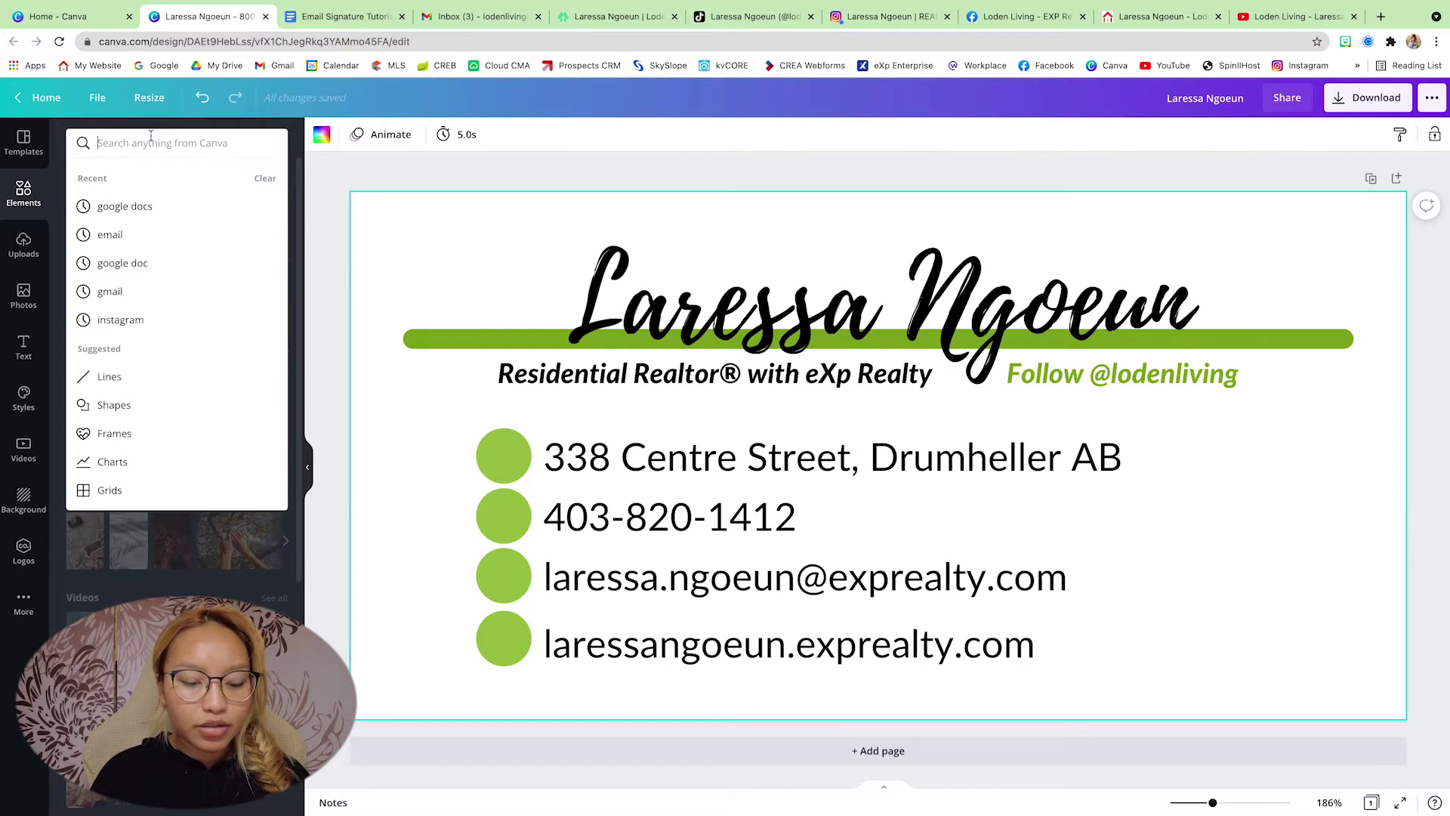
text(location )
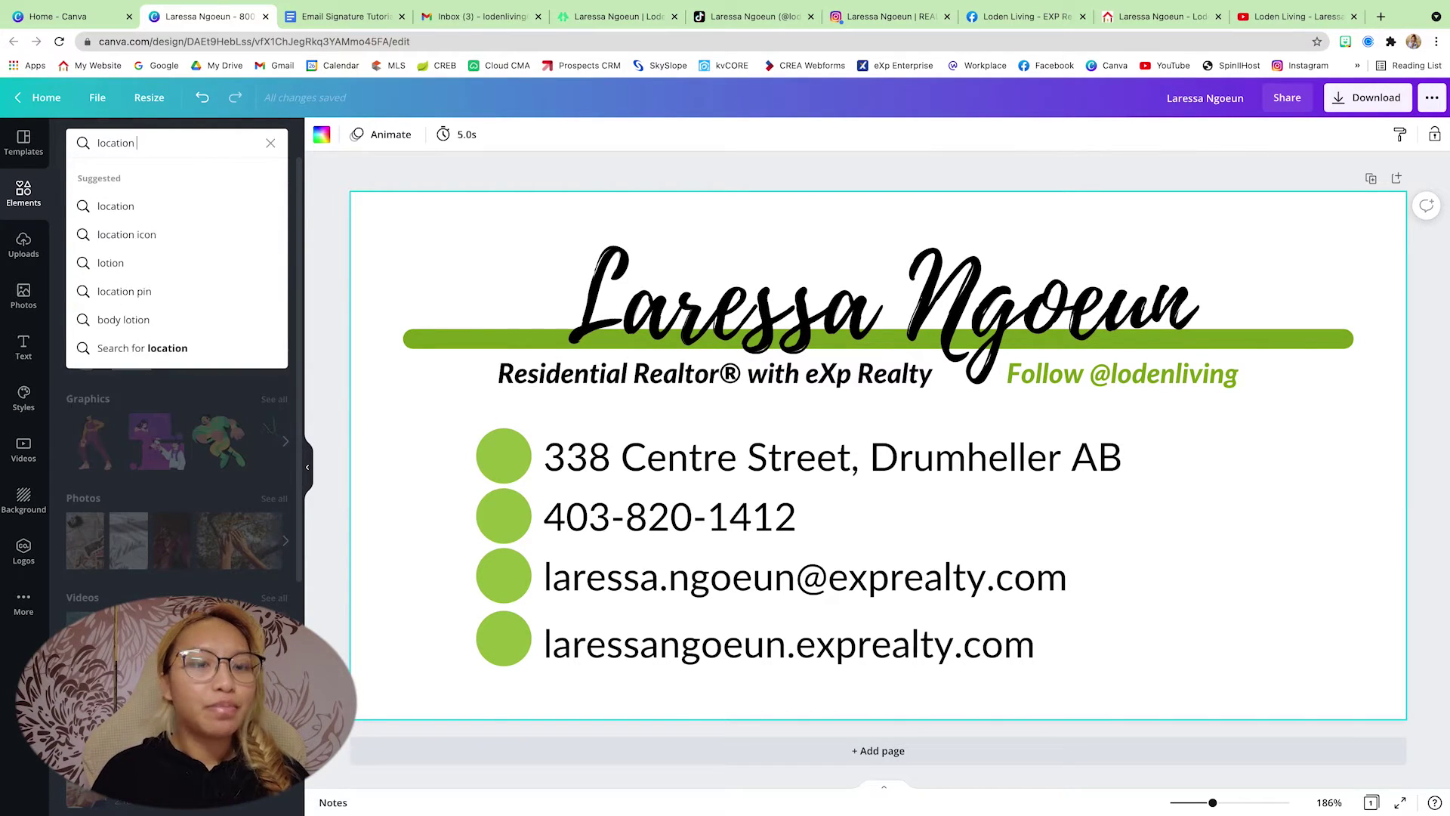
text(pin)
key(Return)
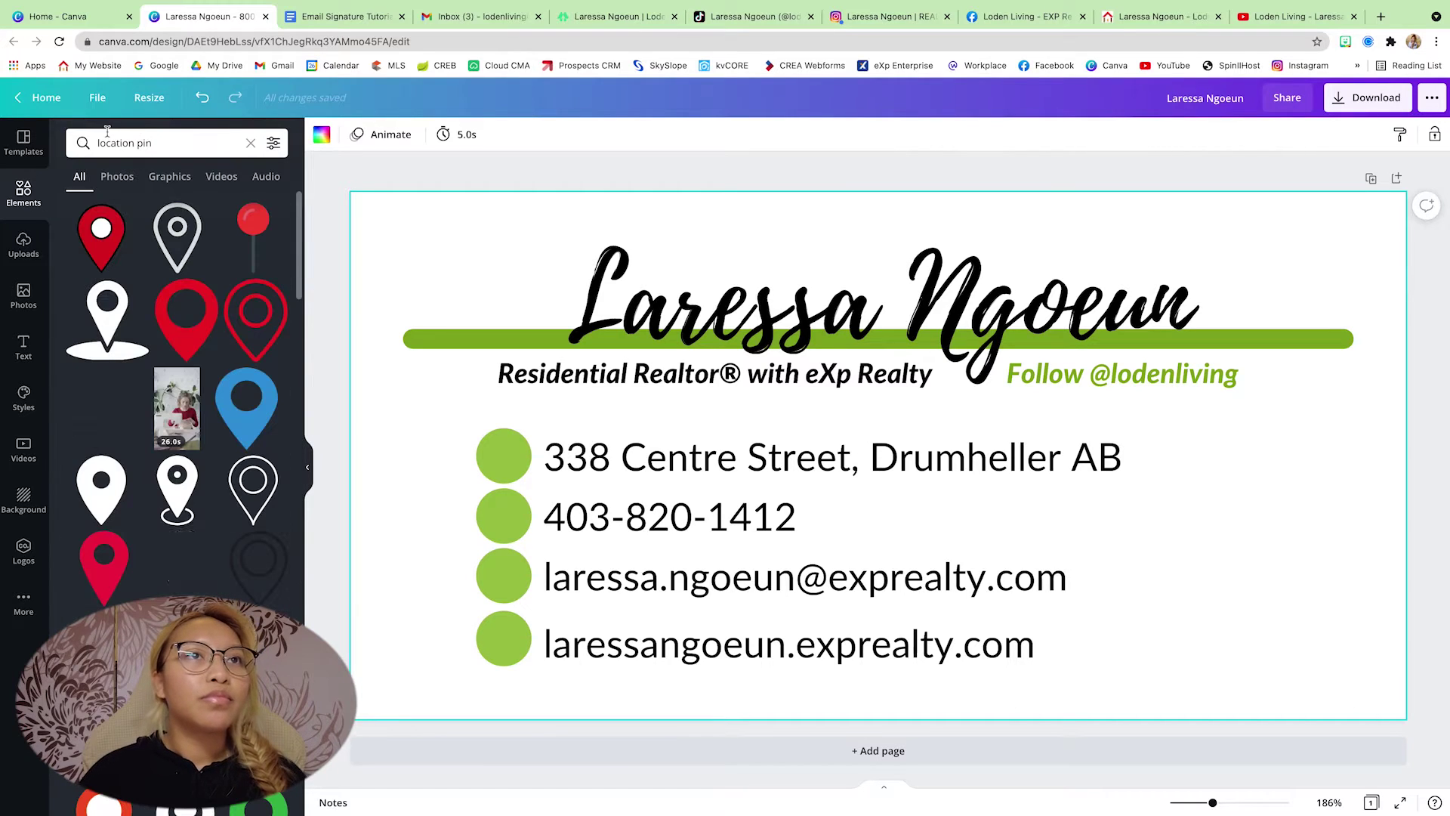
click(110, 495)
drag(863, 519, 486, 487)
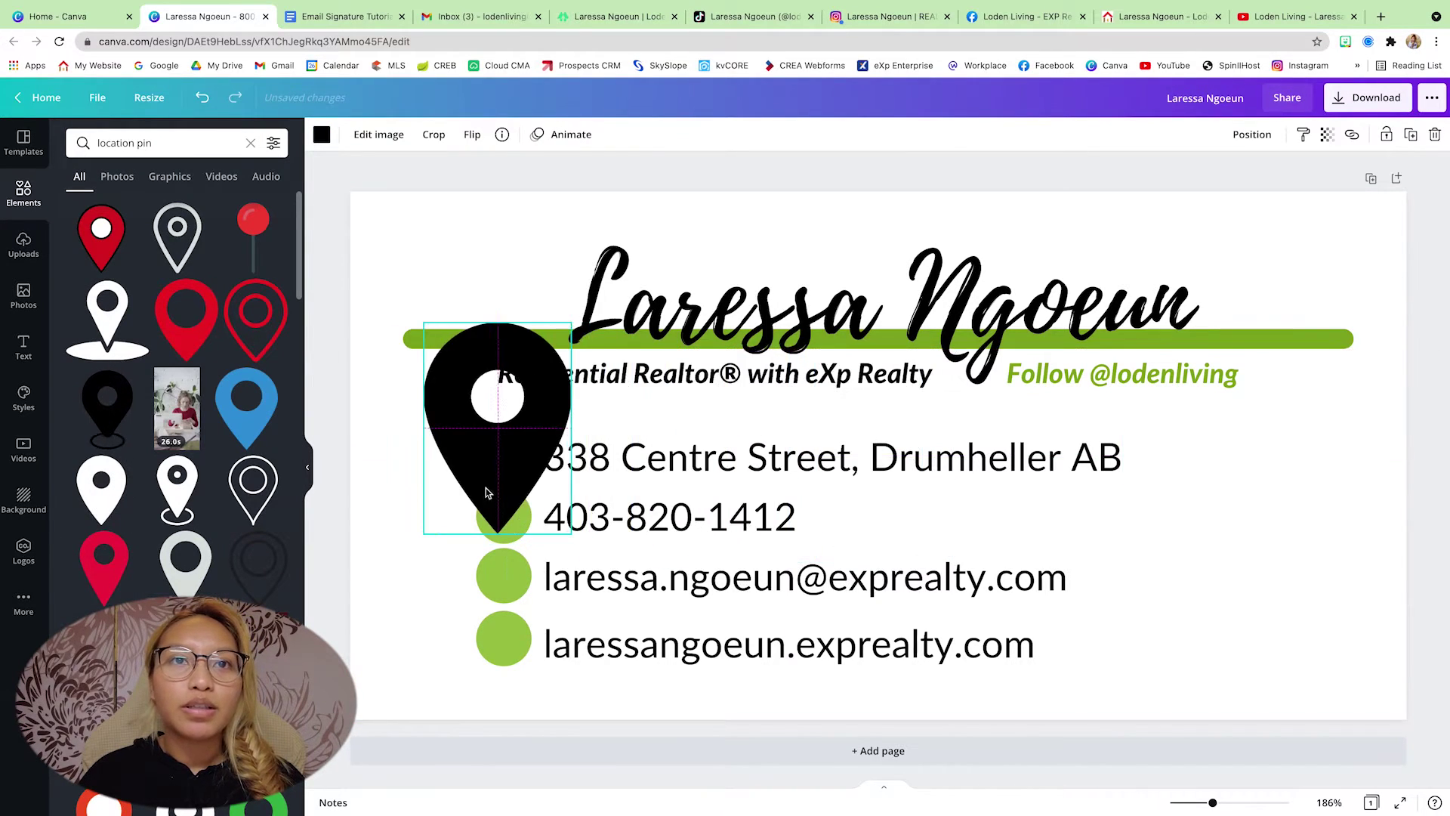
drag(424, 534, 500, 444)
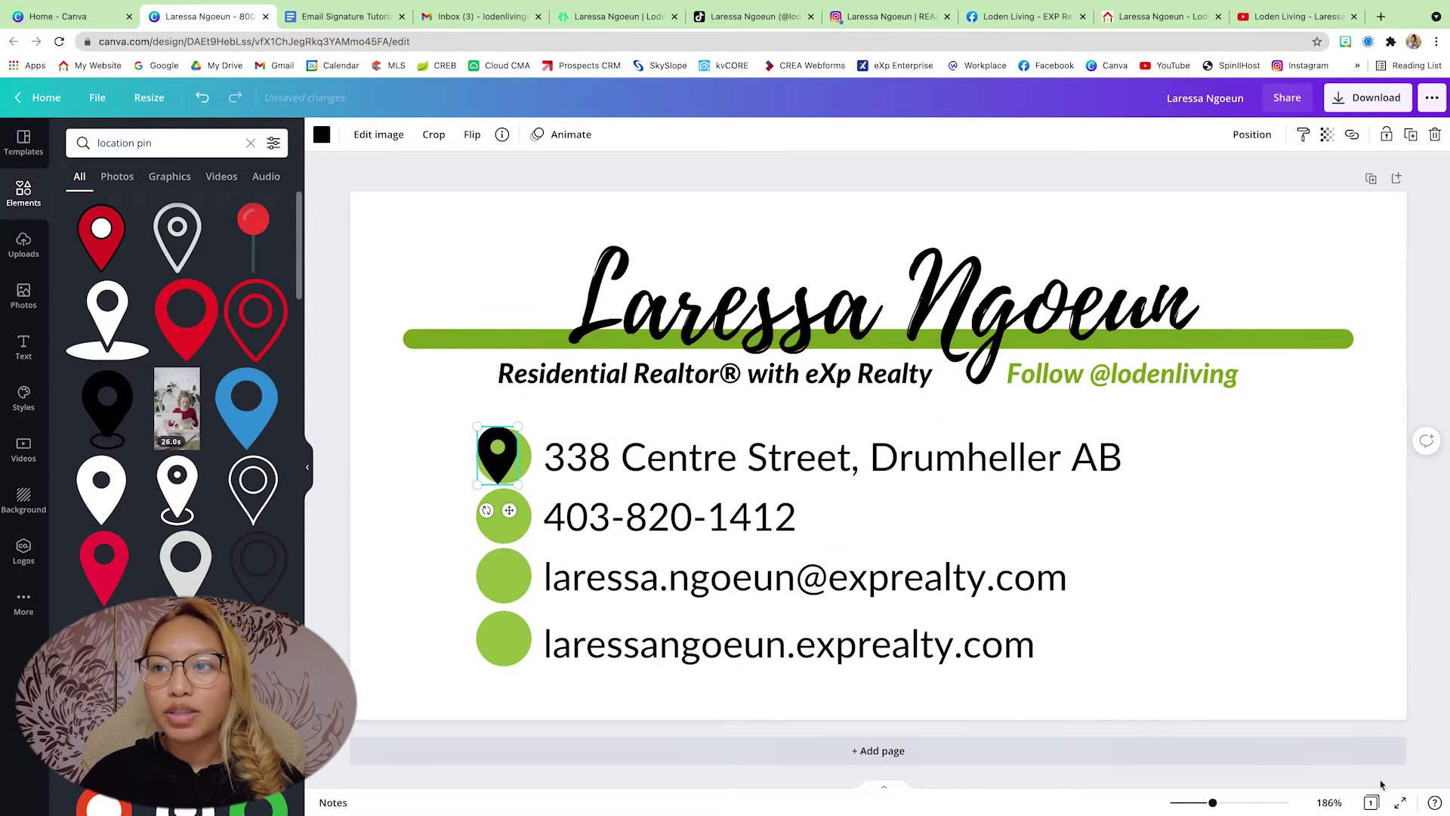
drag(1213, 802, 1242, 803)
drag(507, 453, 517, 453)
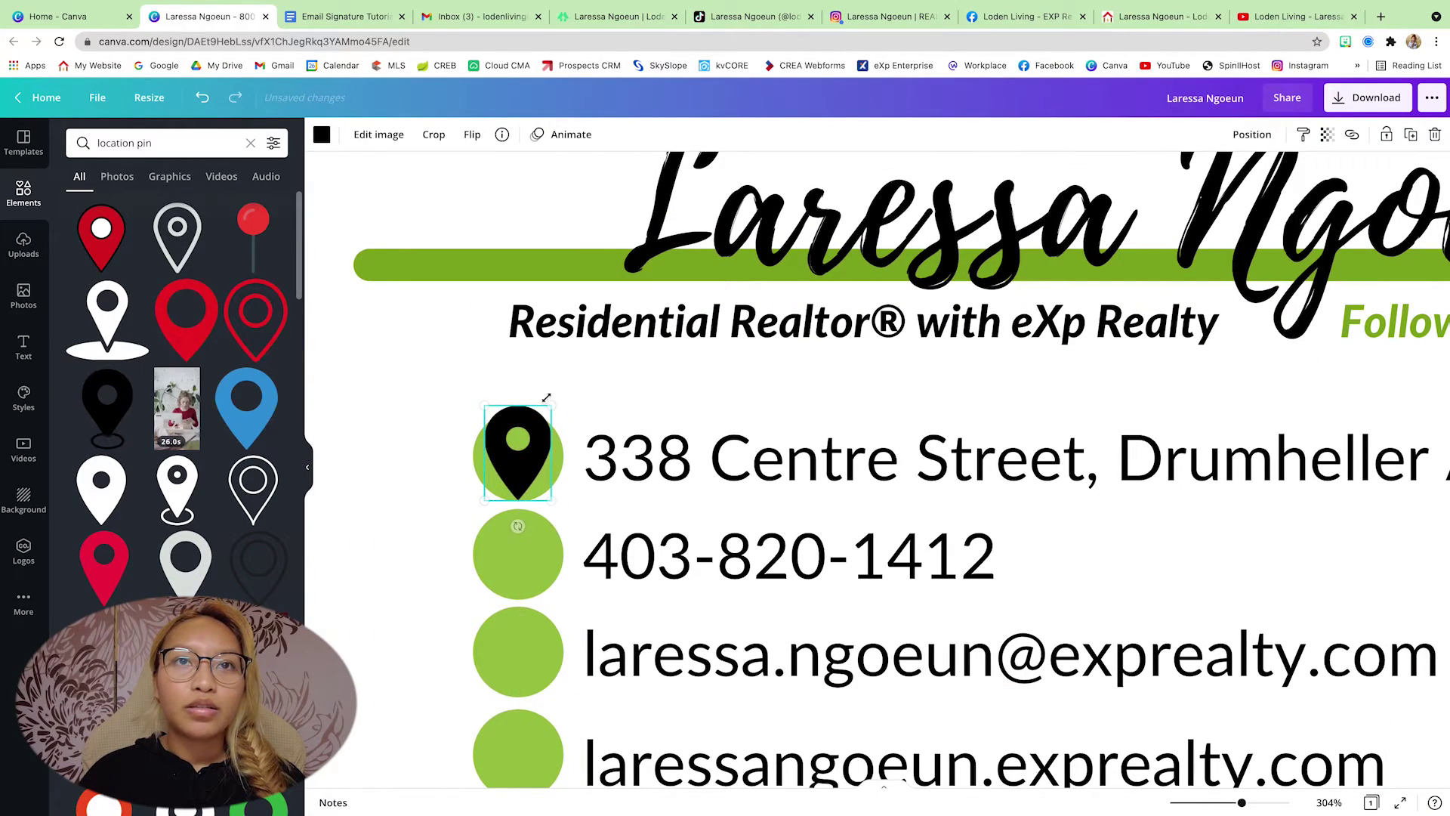
drag(546, 397, 546, 417)
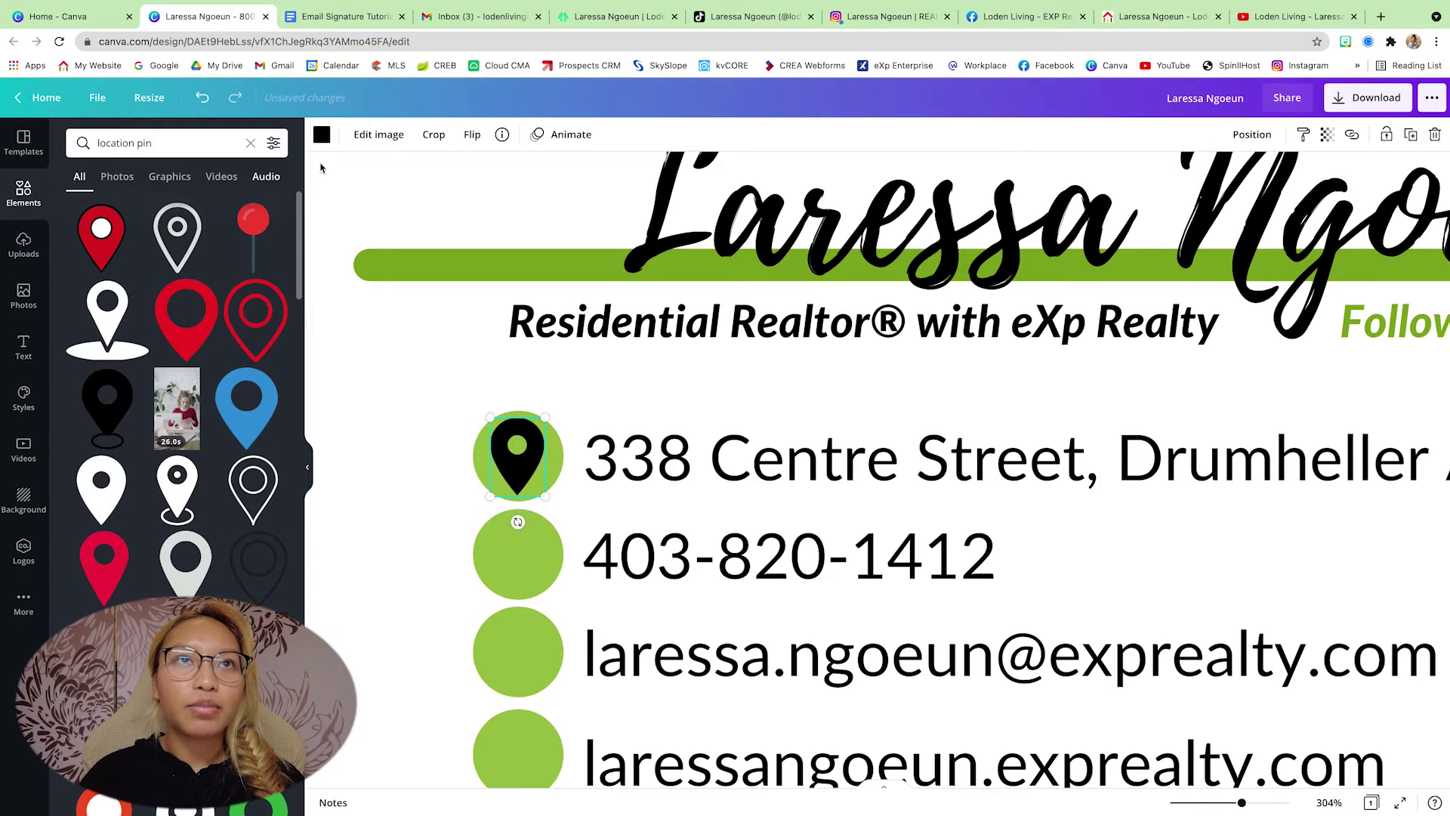
click(321, 135)
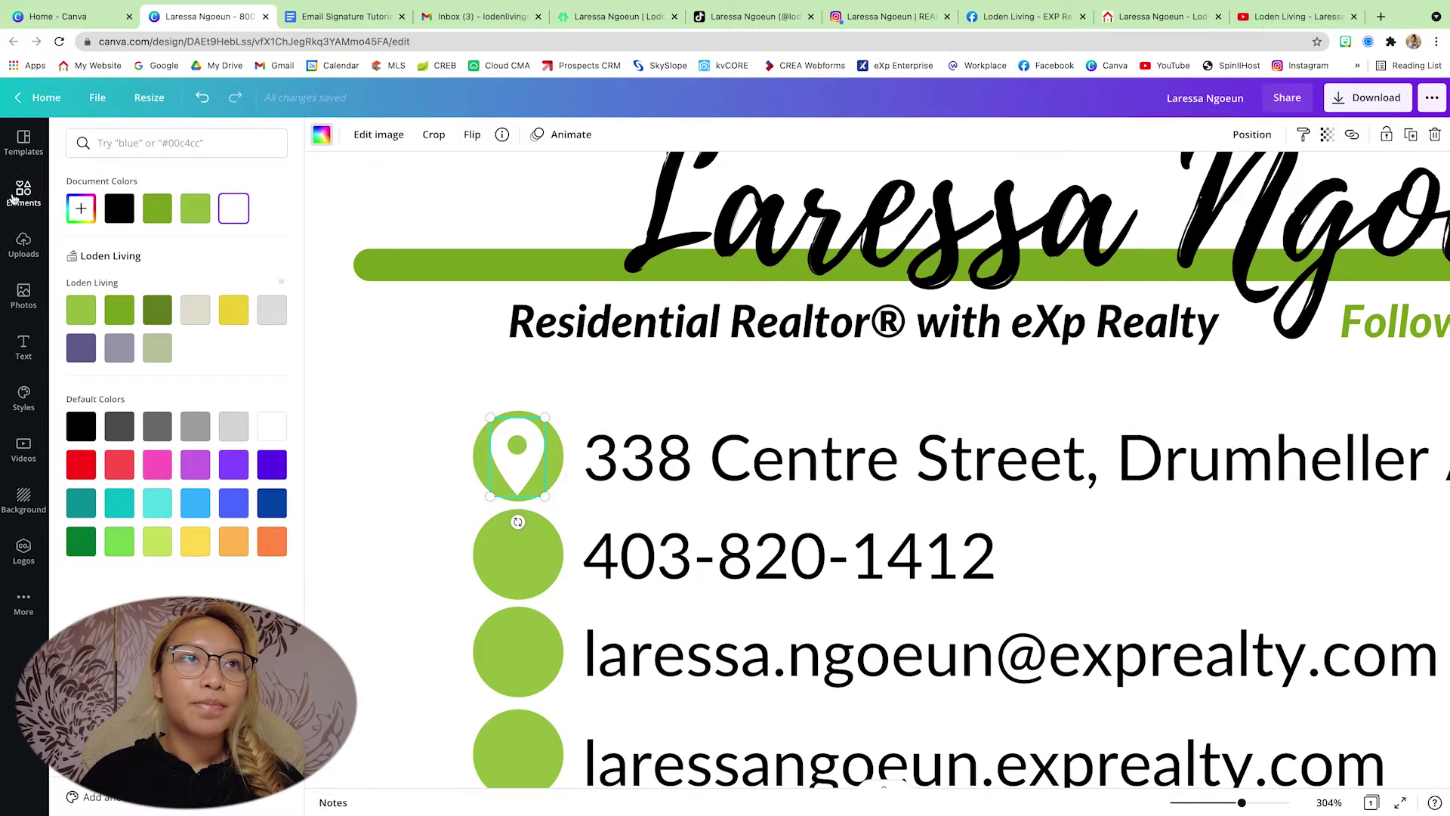
click(13, 198)
- Place phone, envelope and globe icons into the remaining three green circles
click(200, 144)
text(phone)
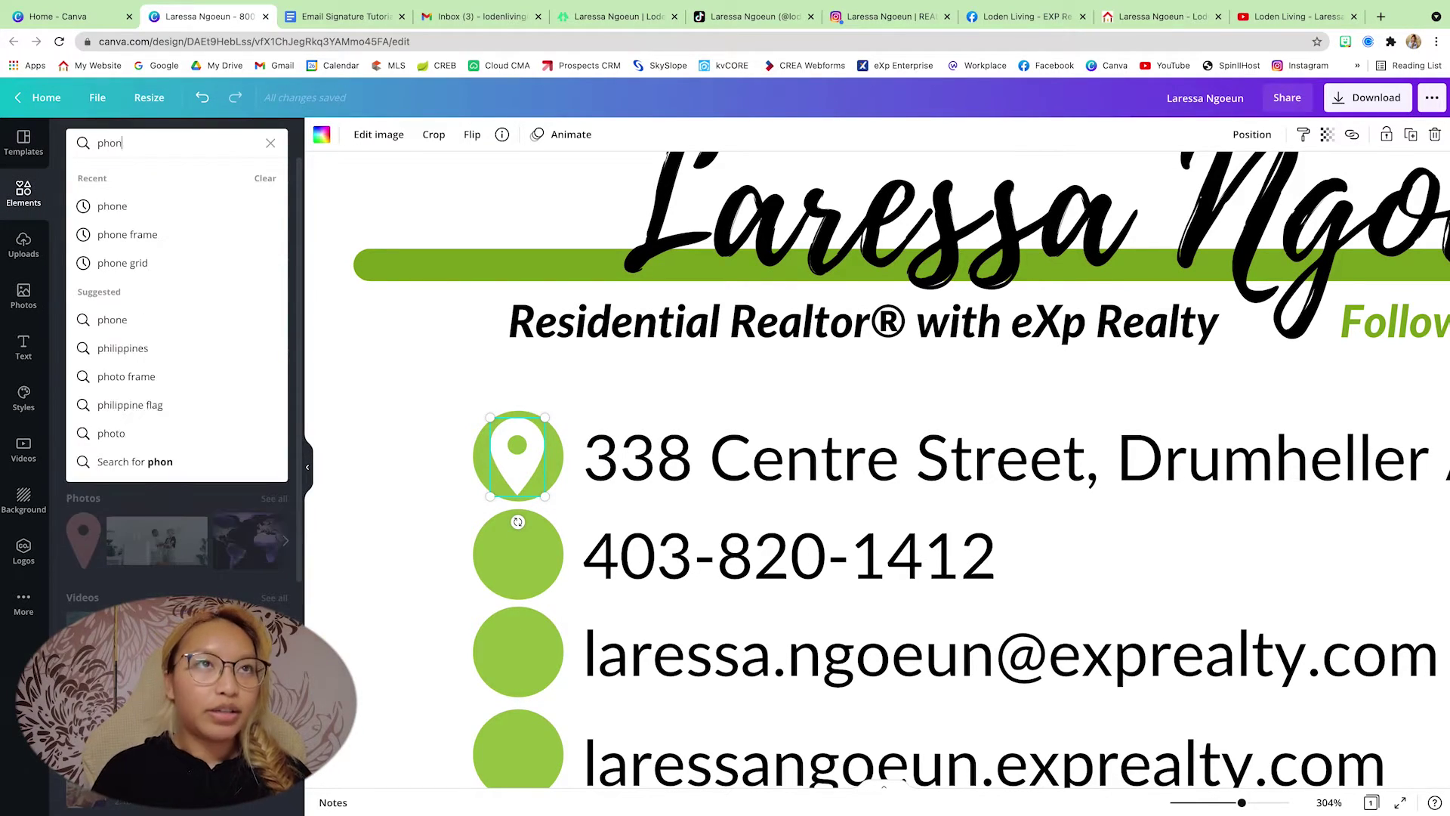
key(Return)
click(129, 262)
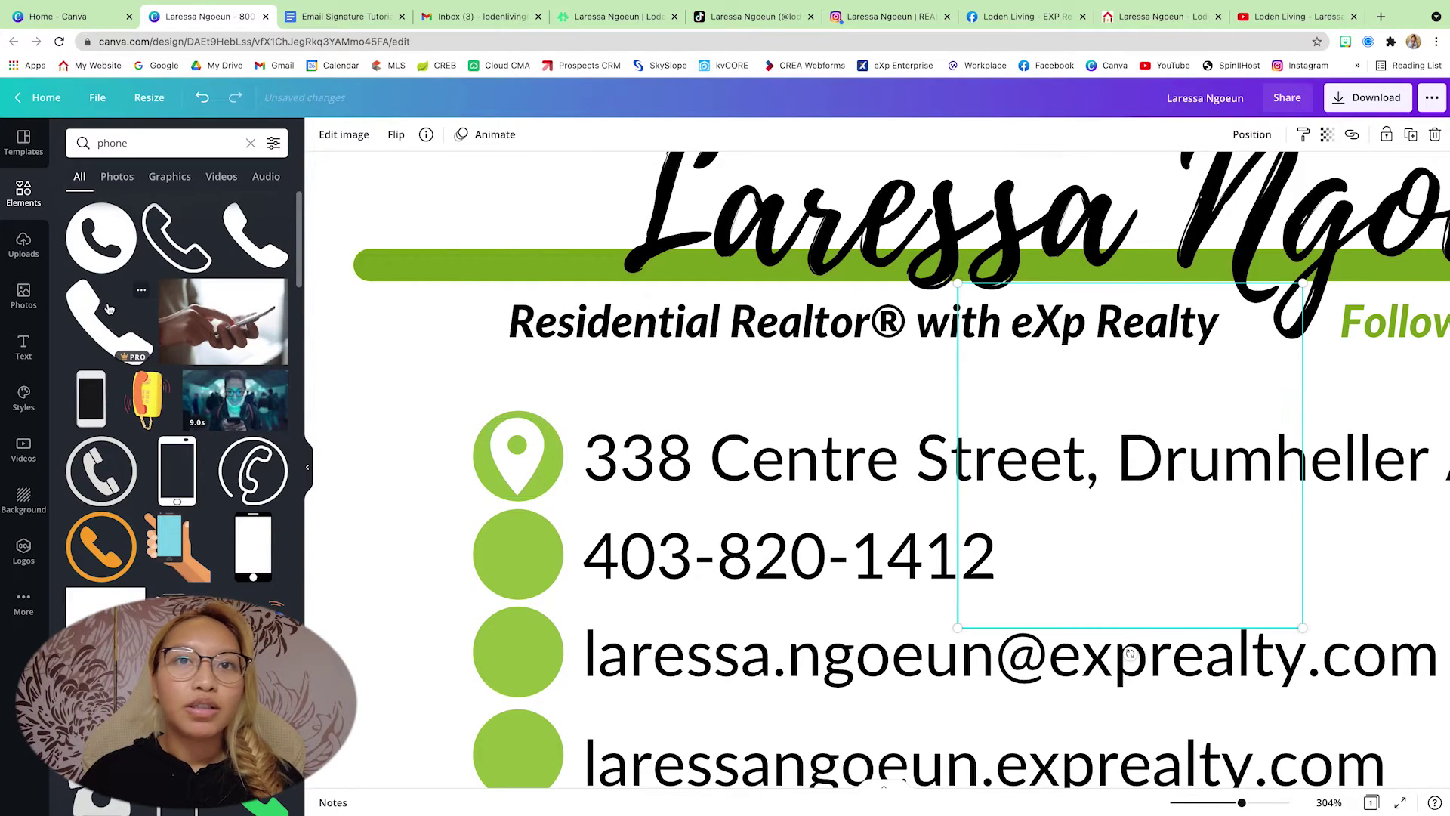
drag(1029, 392, 443, 462)
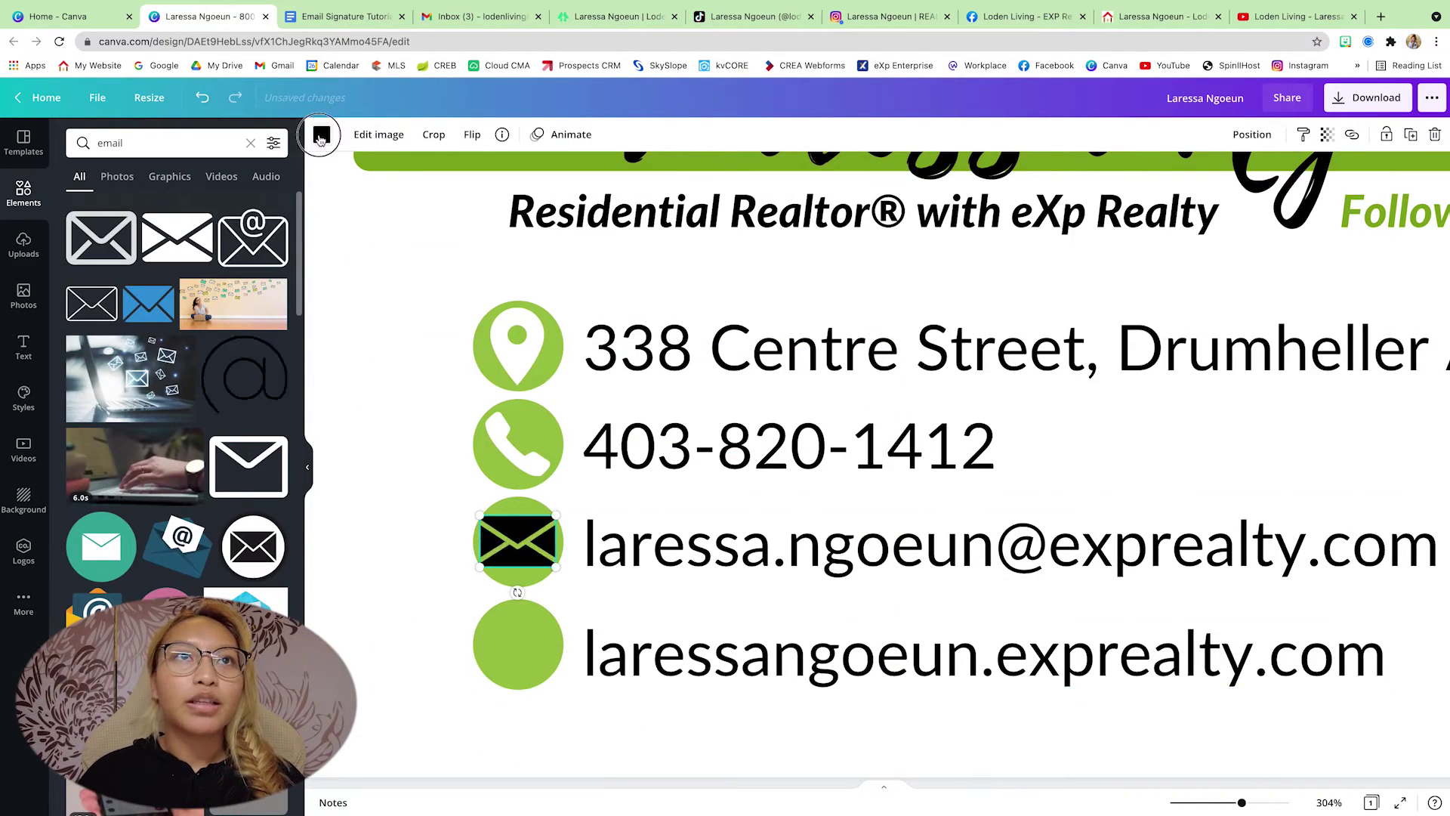
click(147, 143)
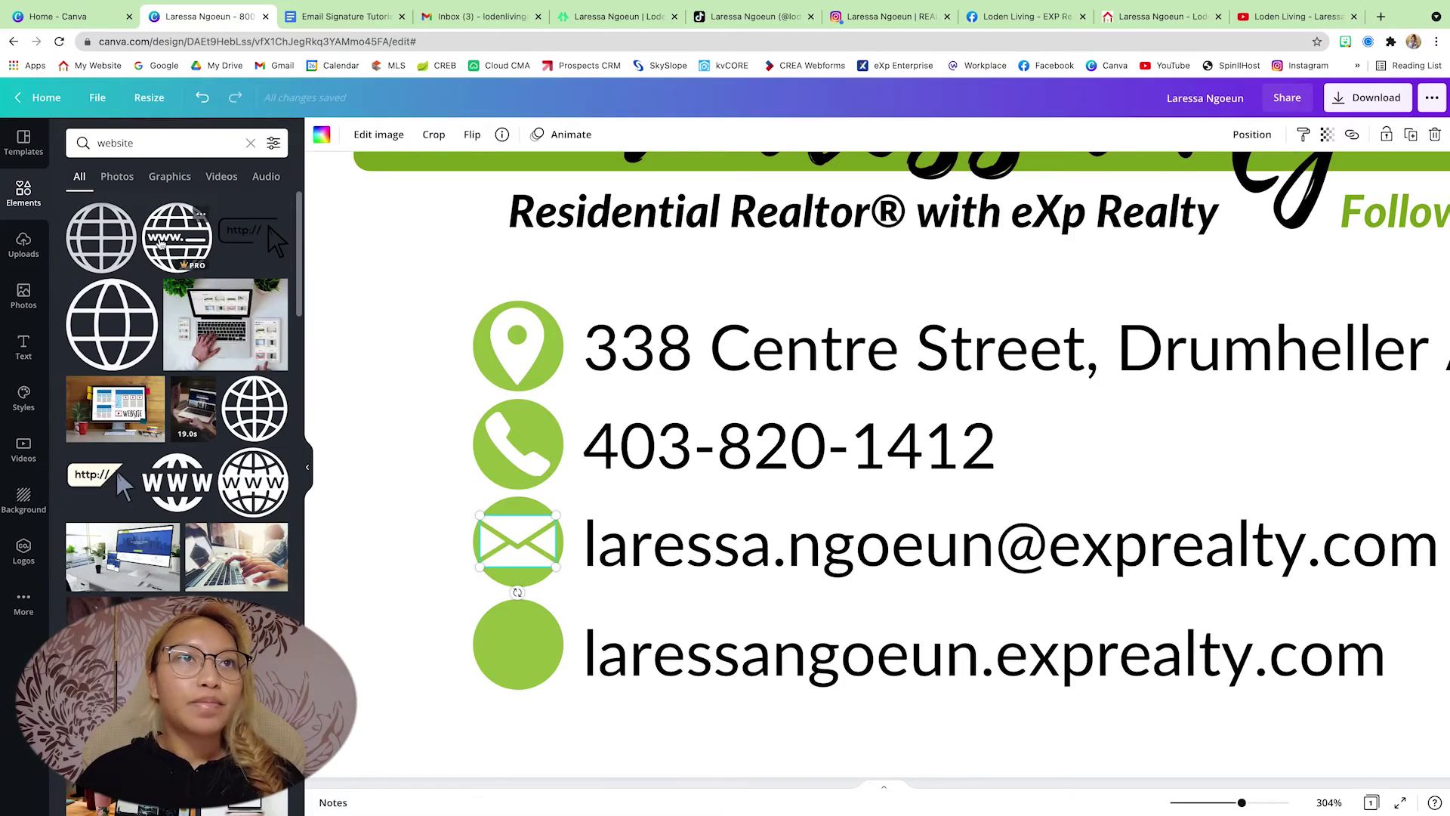
drag(168, 478, 513, 643)
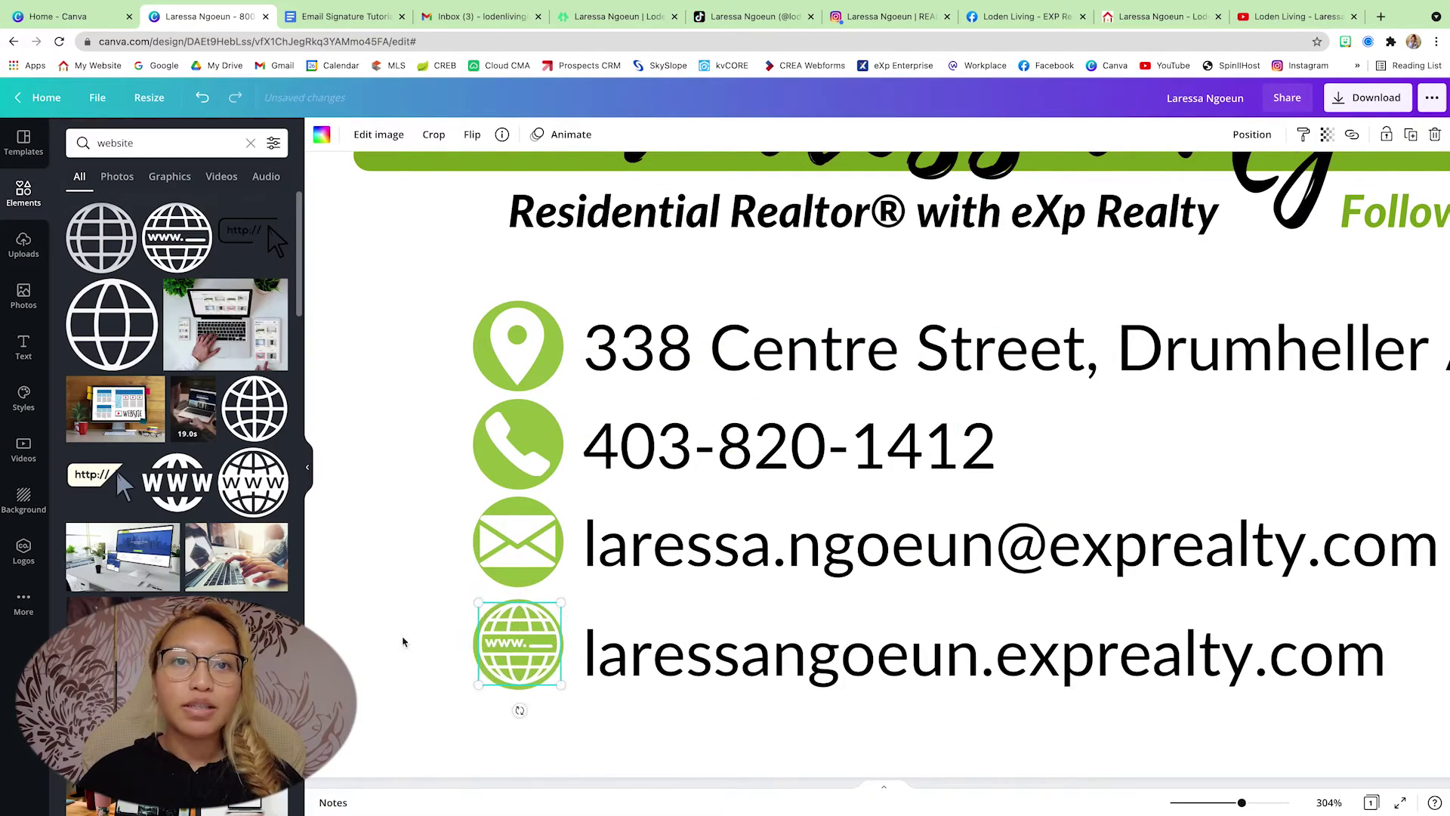
click(1225, 680)
click(23, 246)
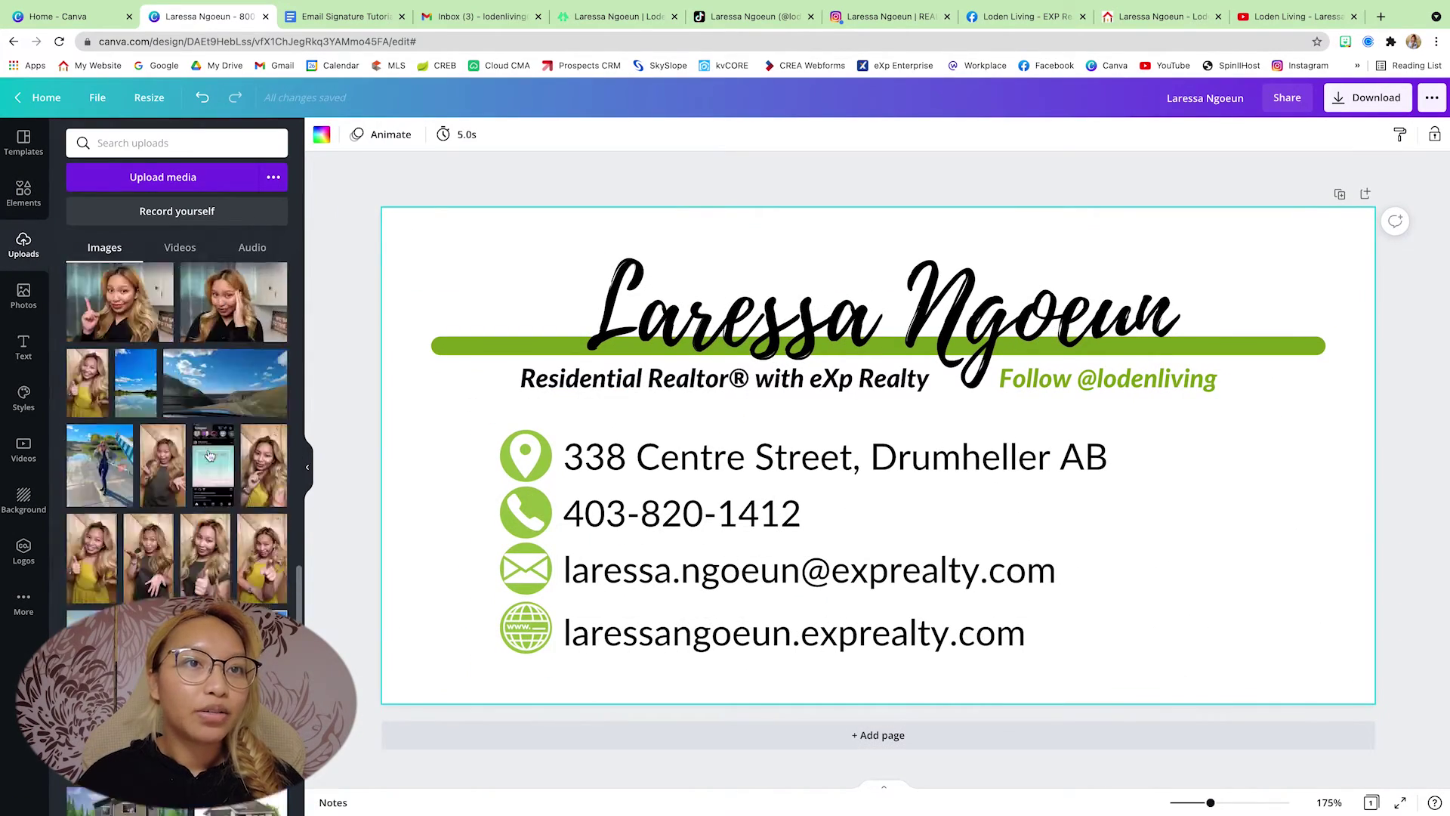
- Add the Loden Living logo from Uploads and place it at the bottom right of the page
drag(139, 680, 810, 485)
drag(1078, 376, 1215, 566)
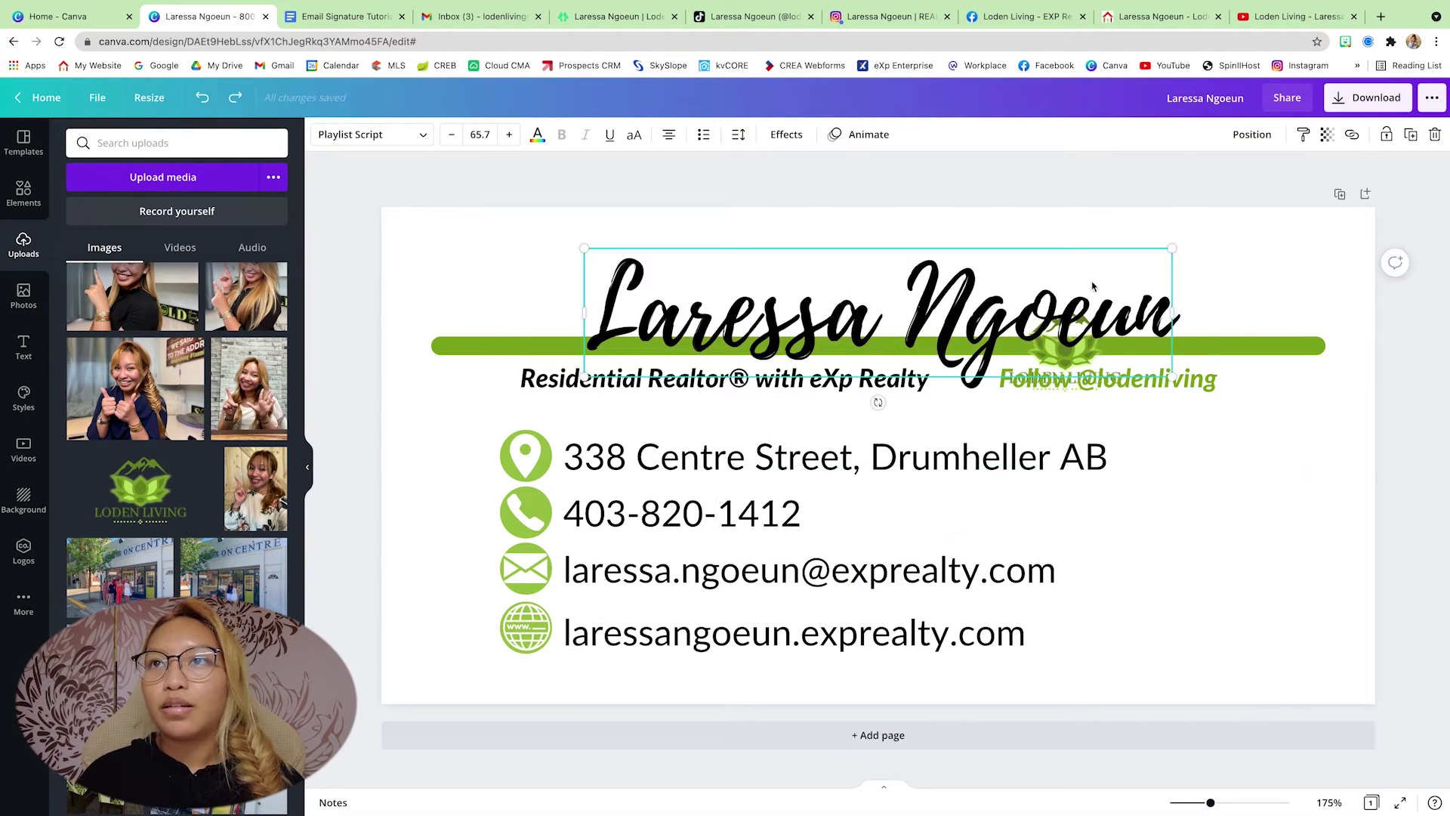
drag(1064, 348, 1170, 642)
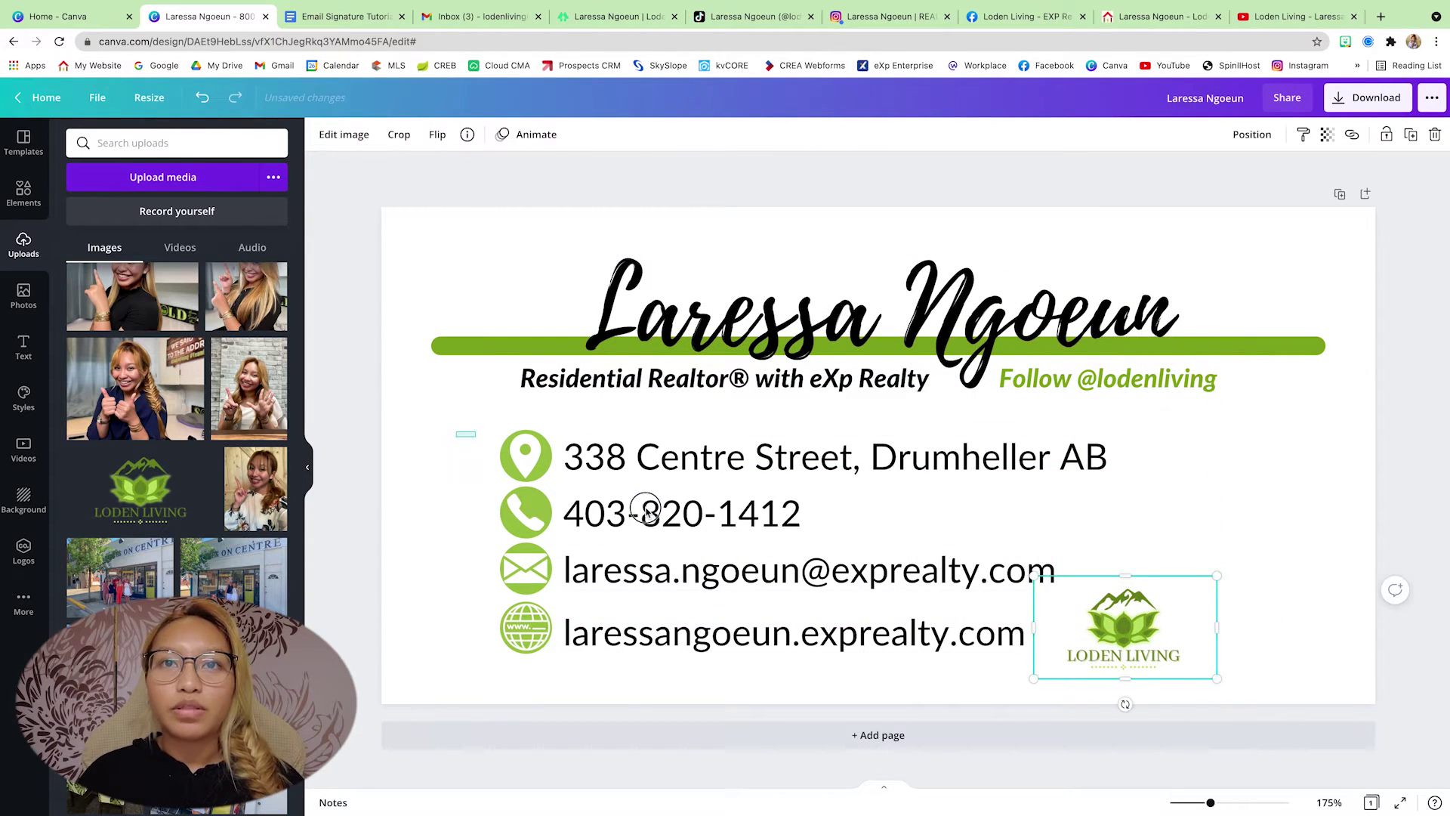
- Shift the contact block left and stretch the name, green bar and subtitles header to full page width
drag(646, 508, 602, 509)
drag(405, 225, 1271, 392)
drag(433, 394, 379, 401)
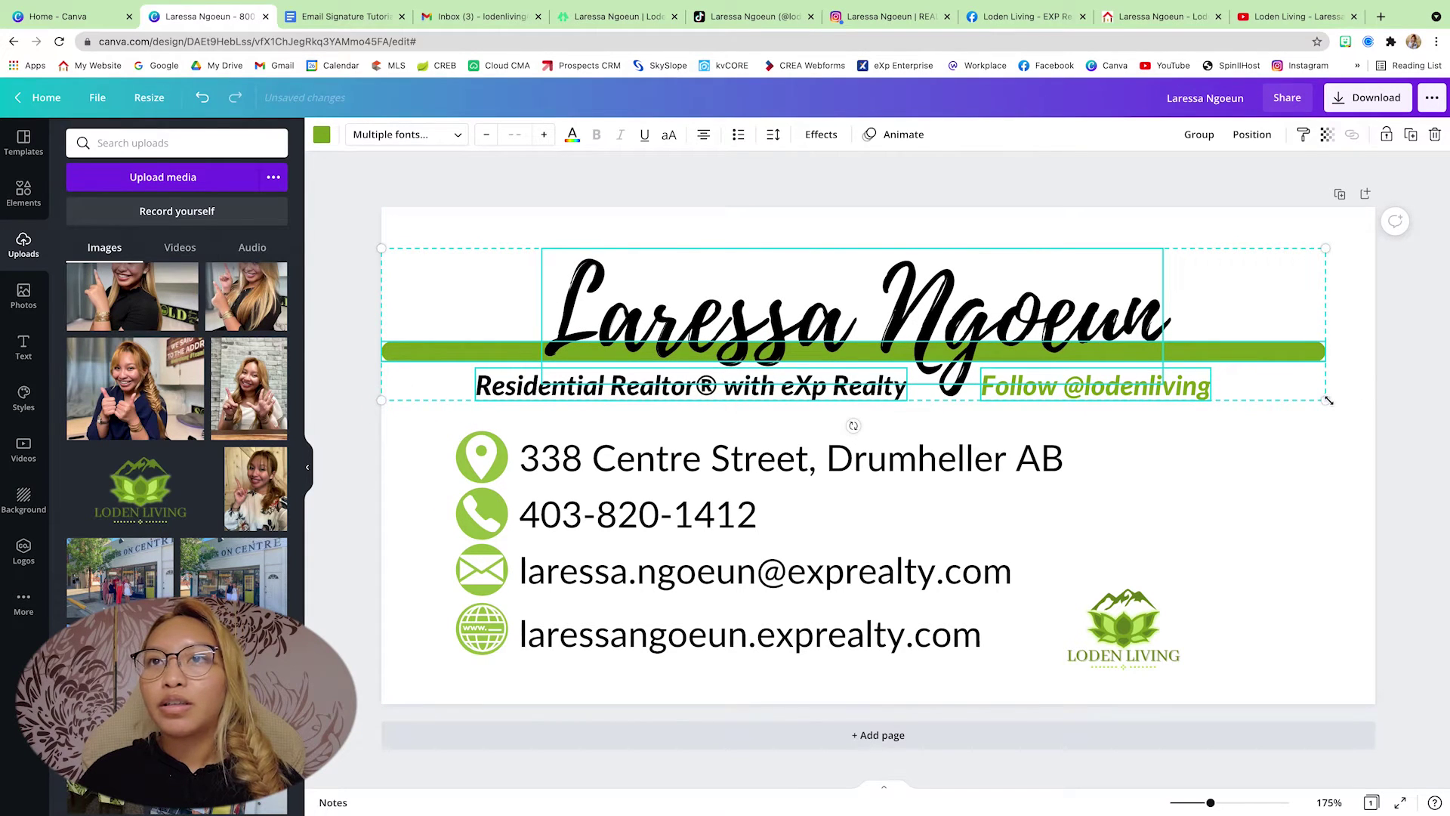
drag(1328, 400, 1375, 405)
drag(1282, 352, 1282, 337)
drag(417, 430, 855, 612)
- Shrink the Loden Living logo slightly and nudge it left and down
click(1106, 632)
drag(1106, 633, 1071, 646)
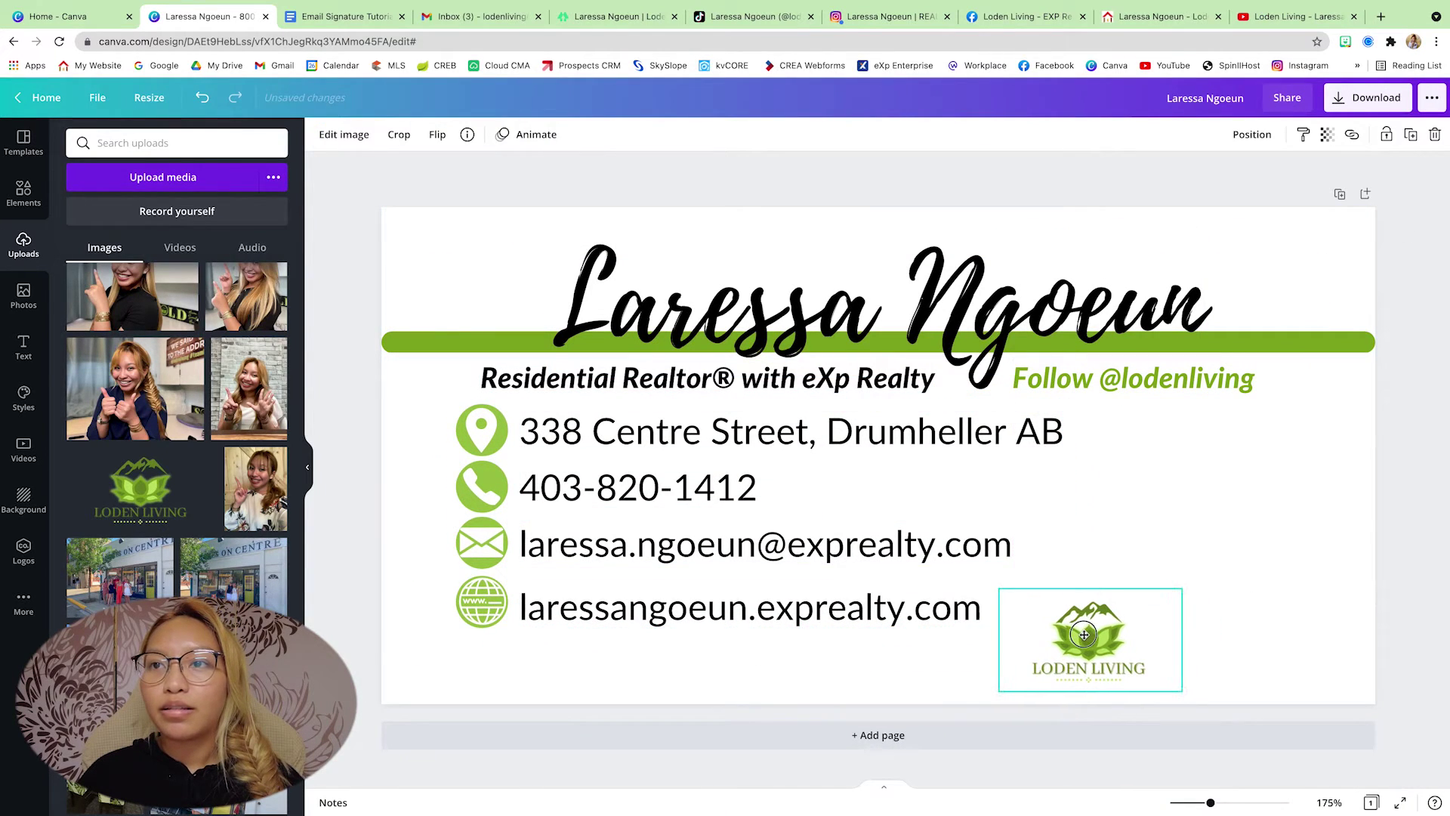
drag(1181, 589, 1110, 620)
click(1253, 557)
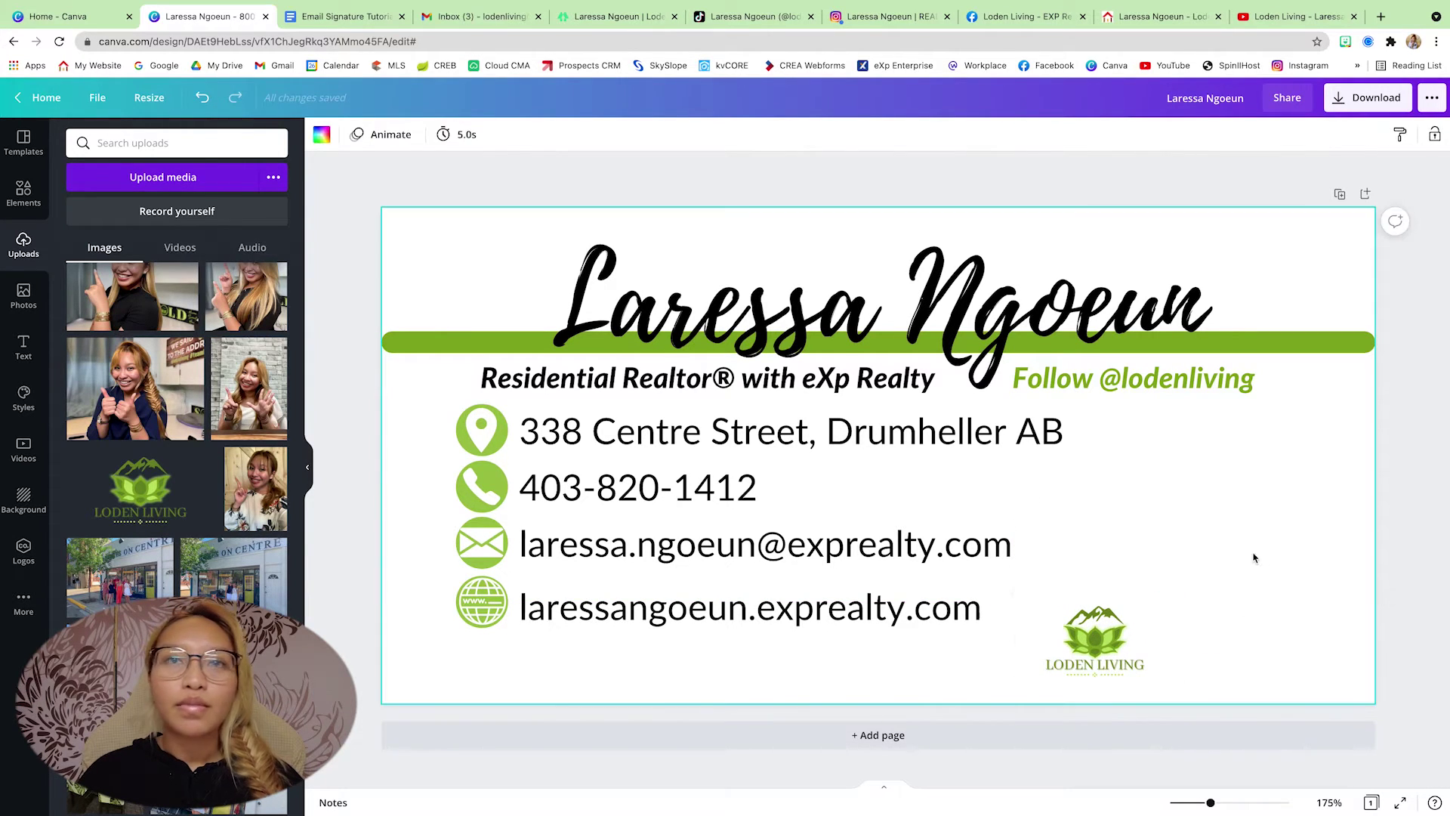
- Add the black eXp Realty logo, shrink it and place it beside the Loden Living logo
scroll(213, 335, up, 15)
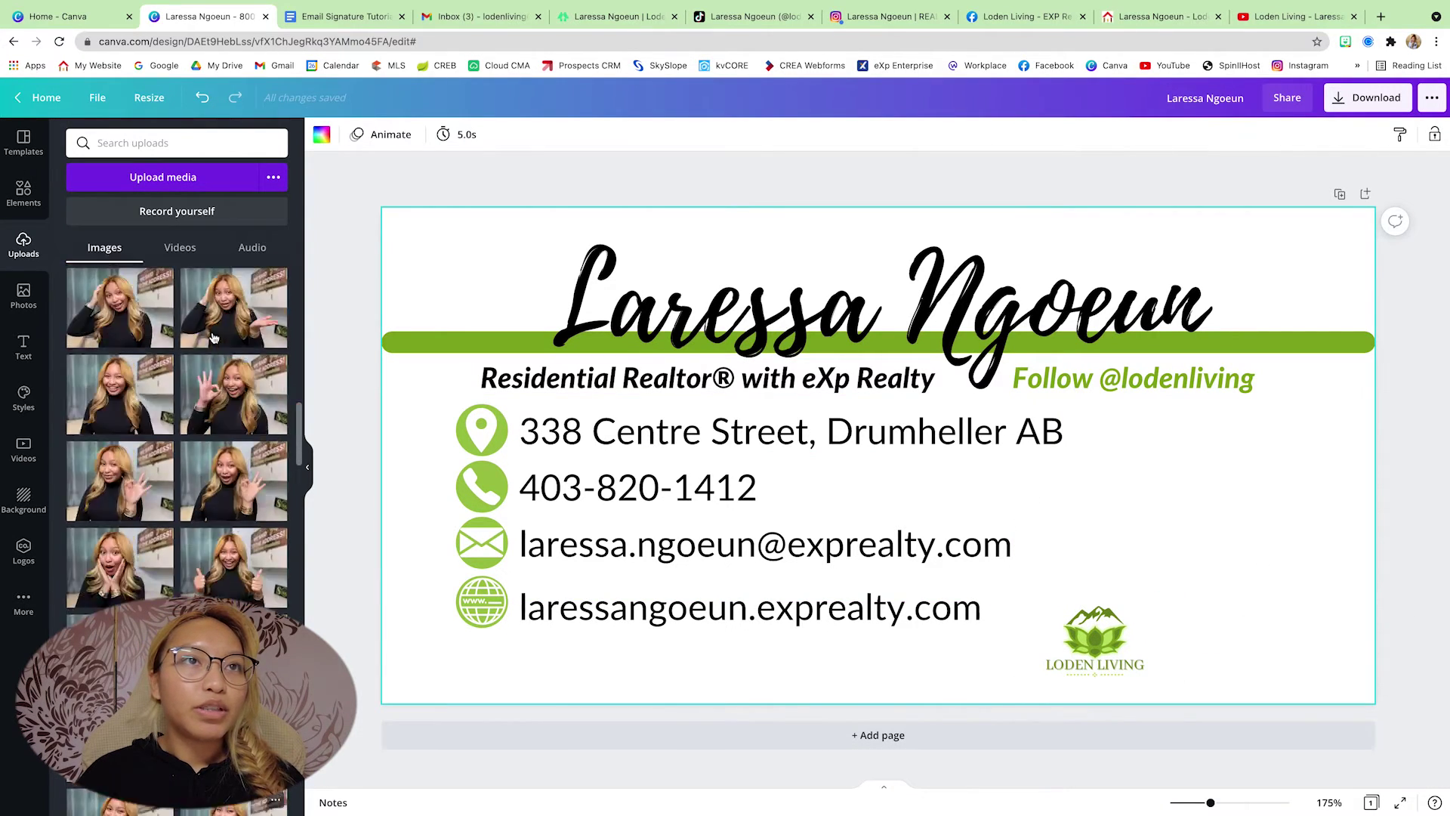
click(212, 544)
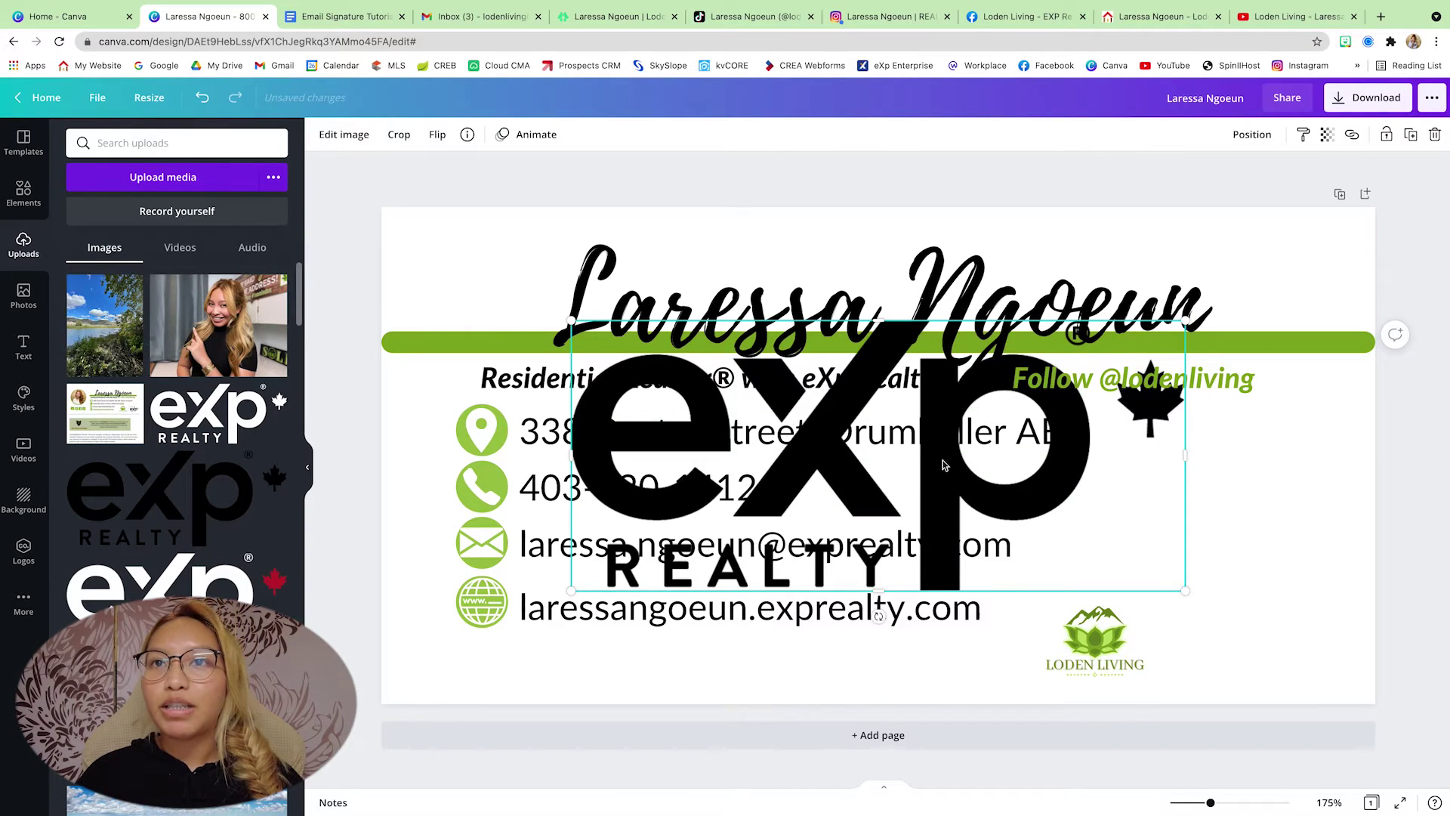
drag(638, 571, 985, 432)
drag(1121, 414, 1258, 651)
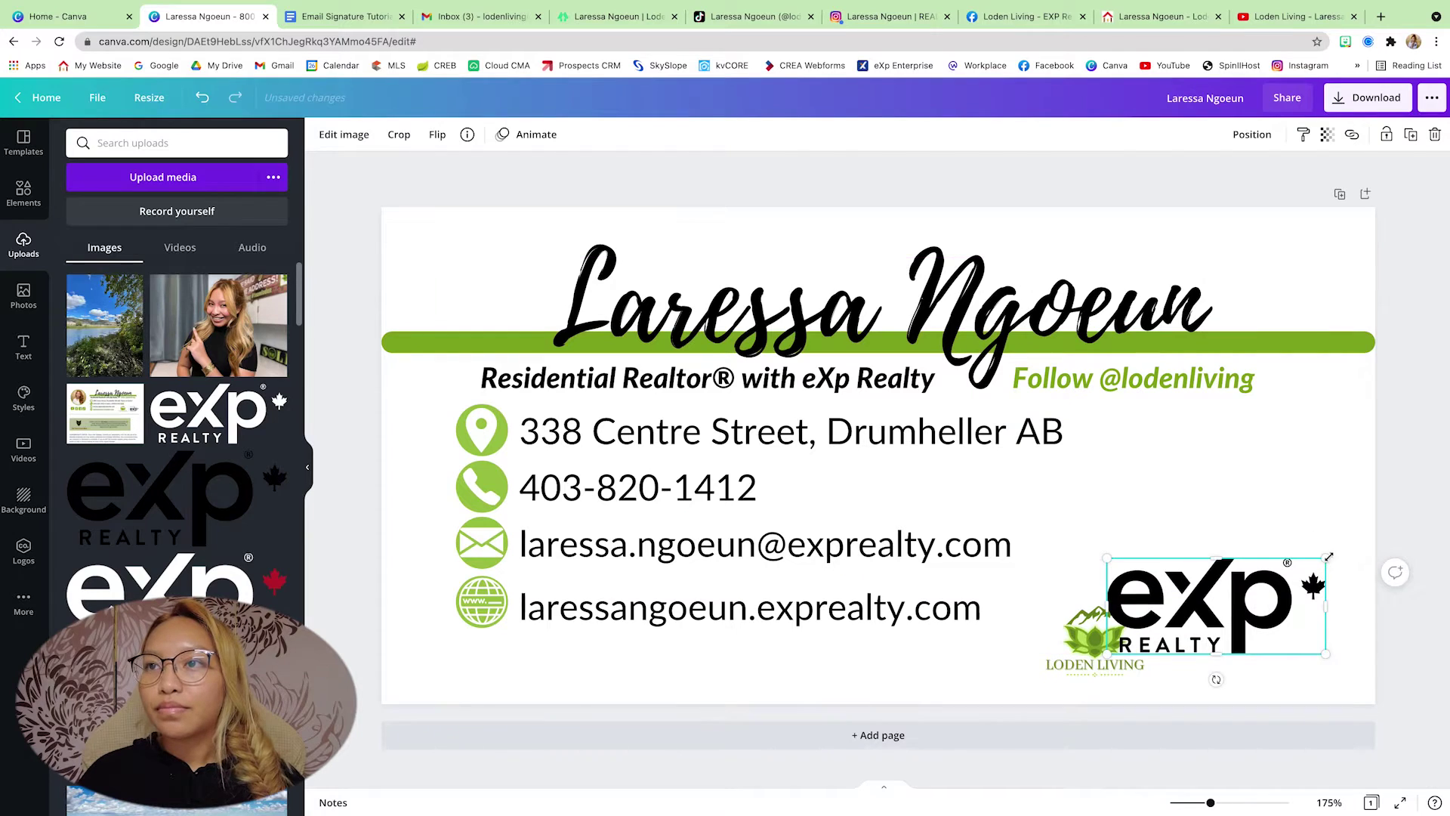
drag(1323, 553, 1217, 634)
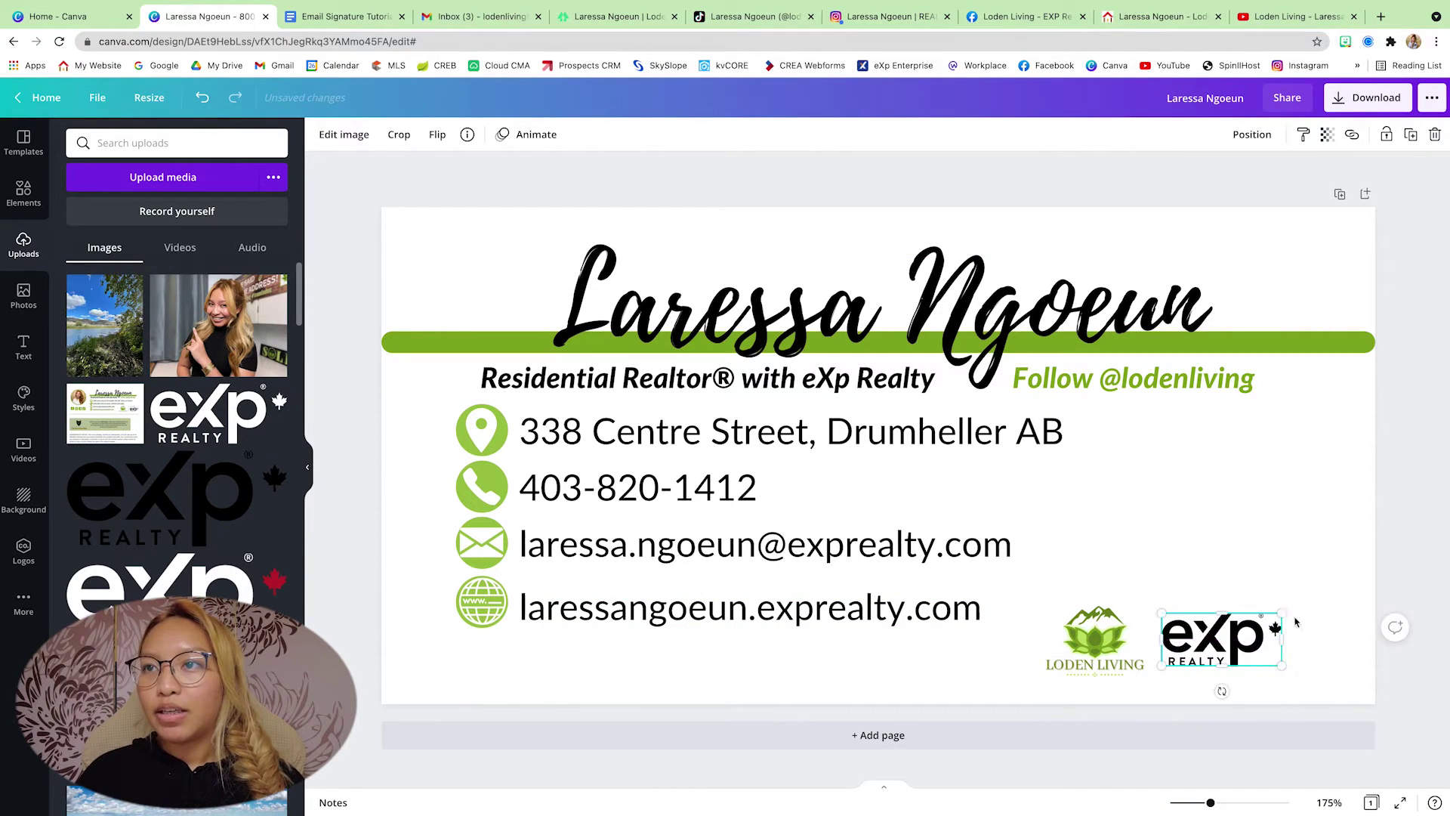
drag(1115, 636, 1104, 635)
click(1352, 657)
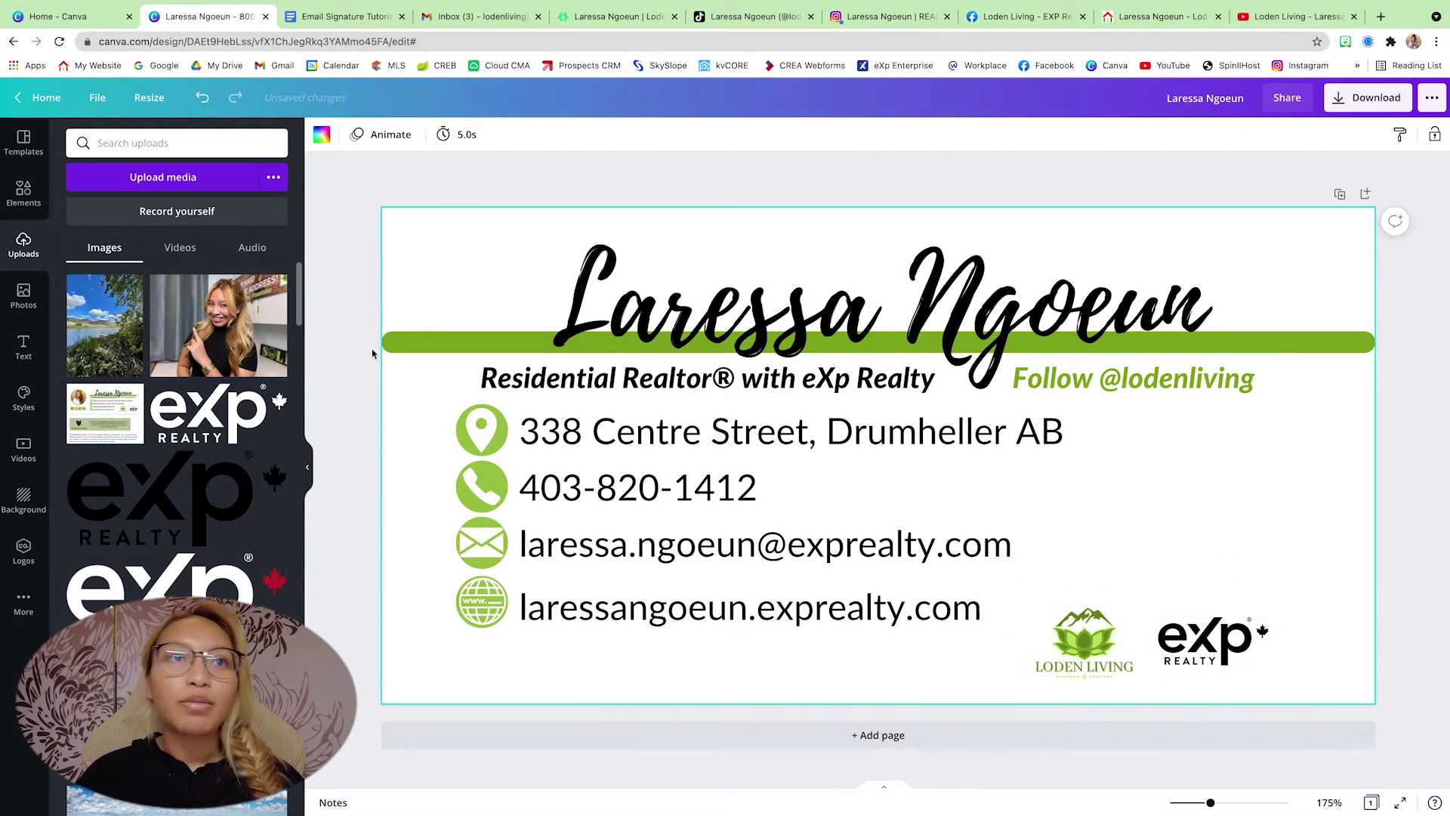
- Add the wolf logo at the right side, sized to 98 × 98
scroll(243, 376, down, 4)
click(129, 448)
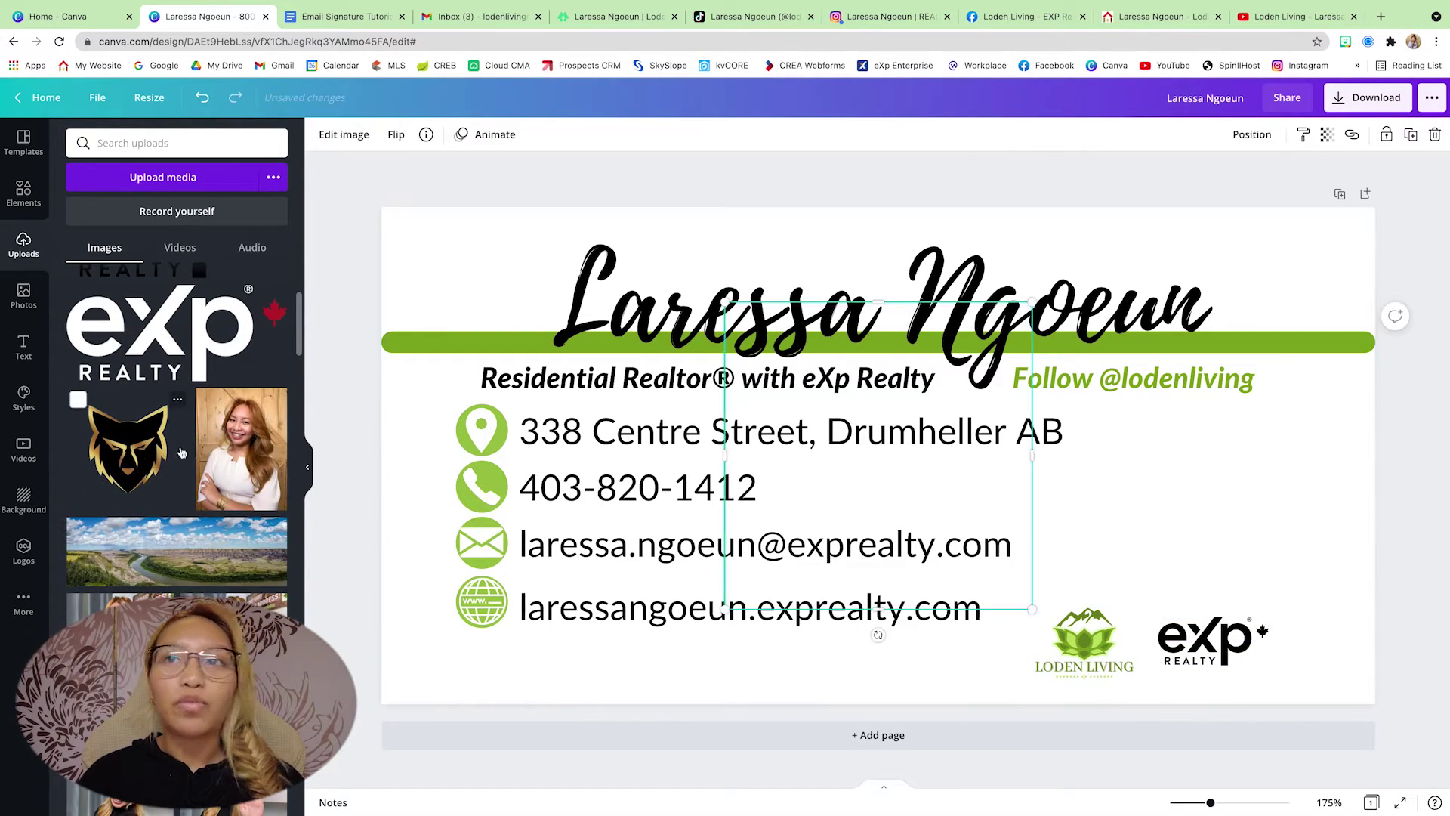
drag(956, 490, 1334, 551)
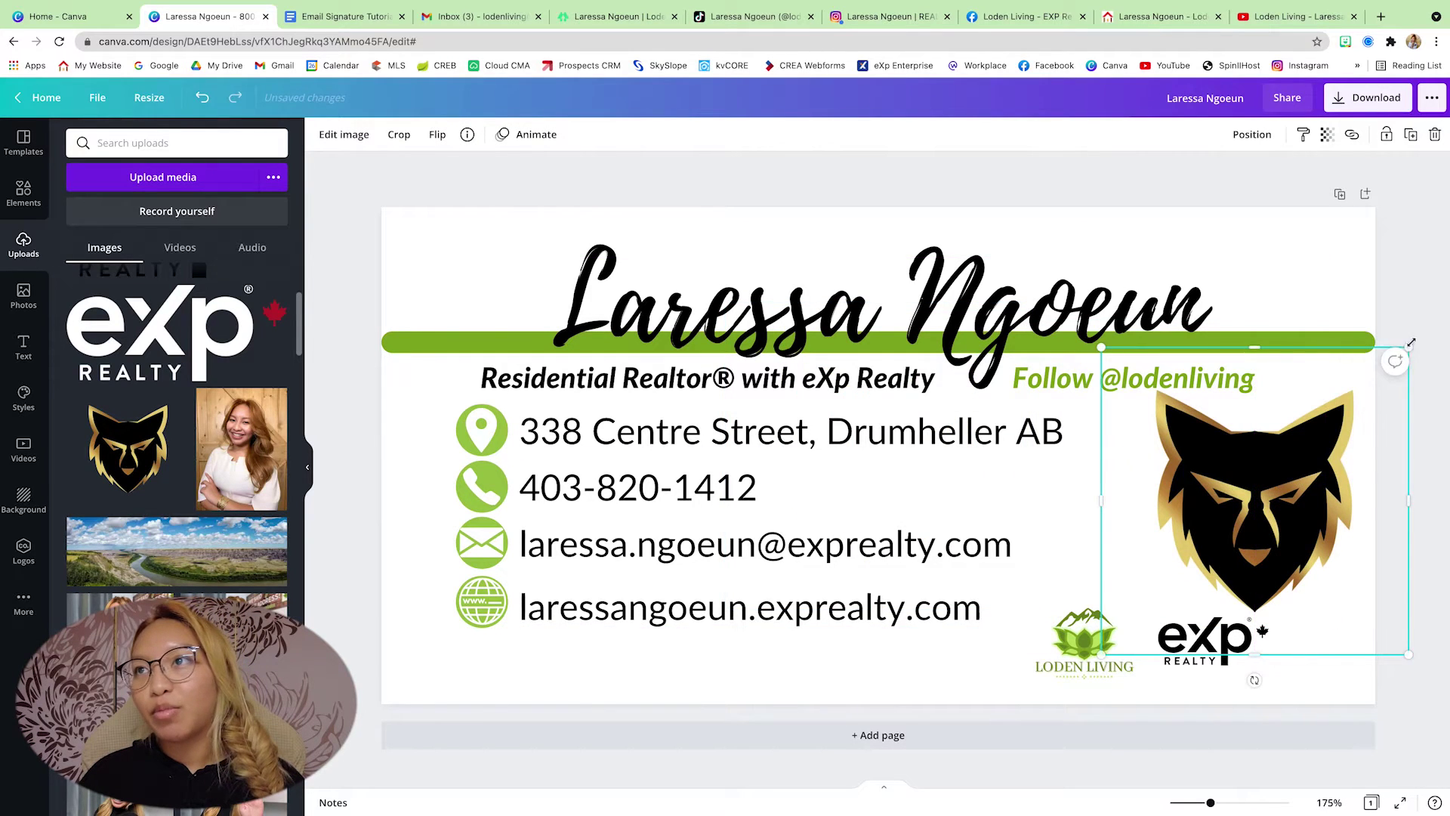
drag(1409, 361, 1322, 634)
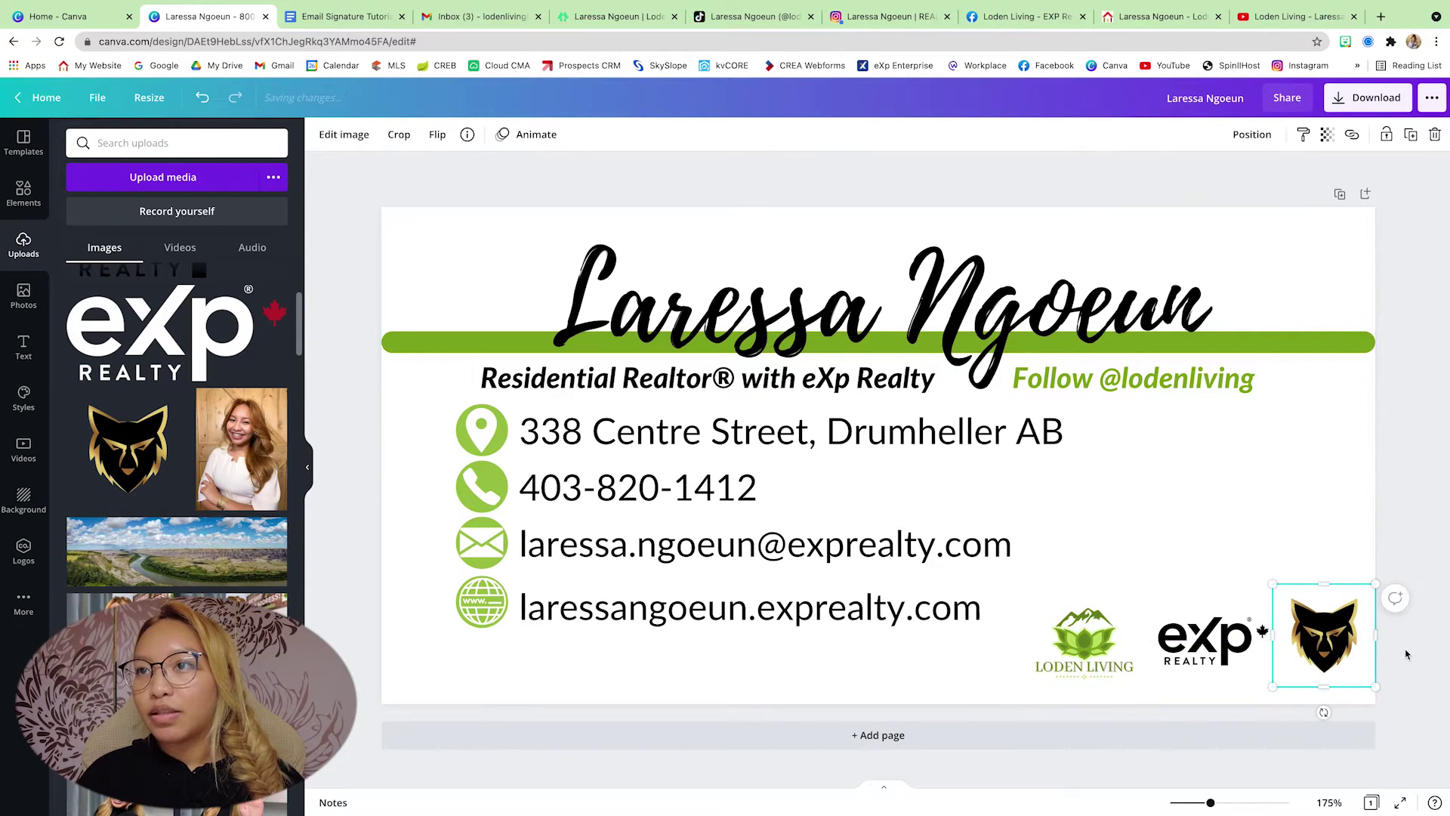
- Select the Loden Living, eXp and wolf logos and apply Middle alignment
shift+click(1094, 650)
click(1251, 135)
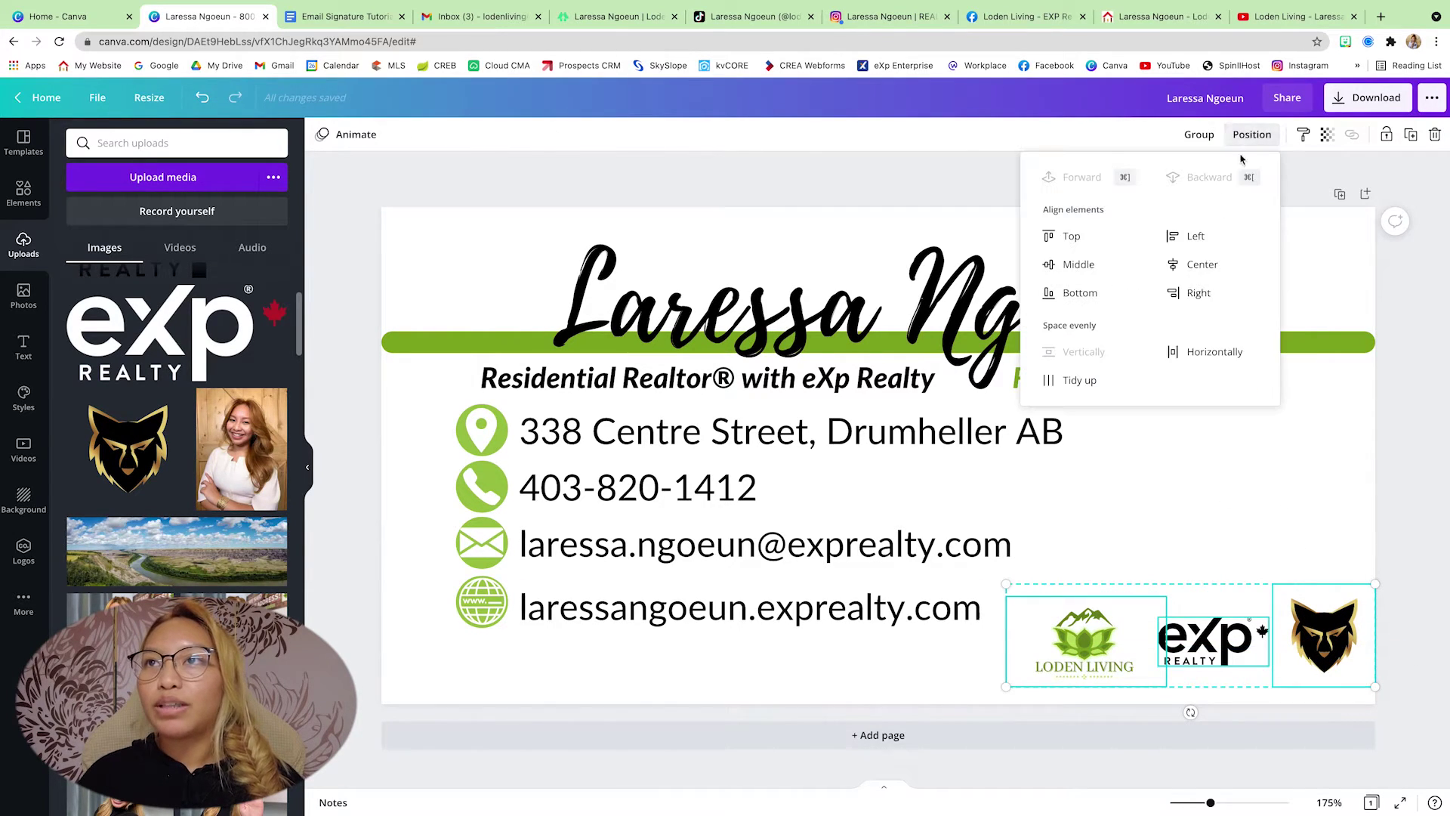
click(1060, 265)
- Search the Elements library for 'line'
click(1294, 540)
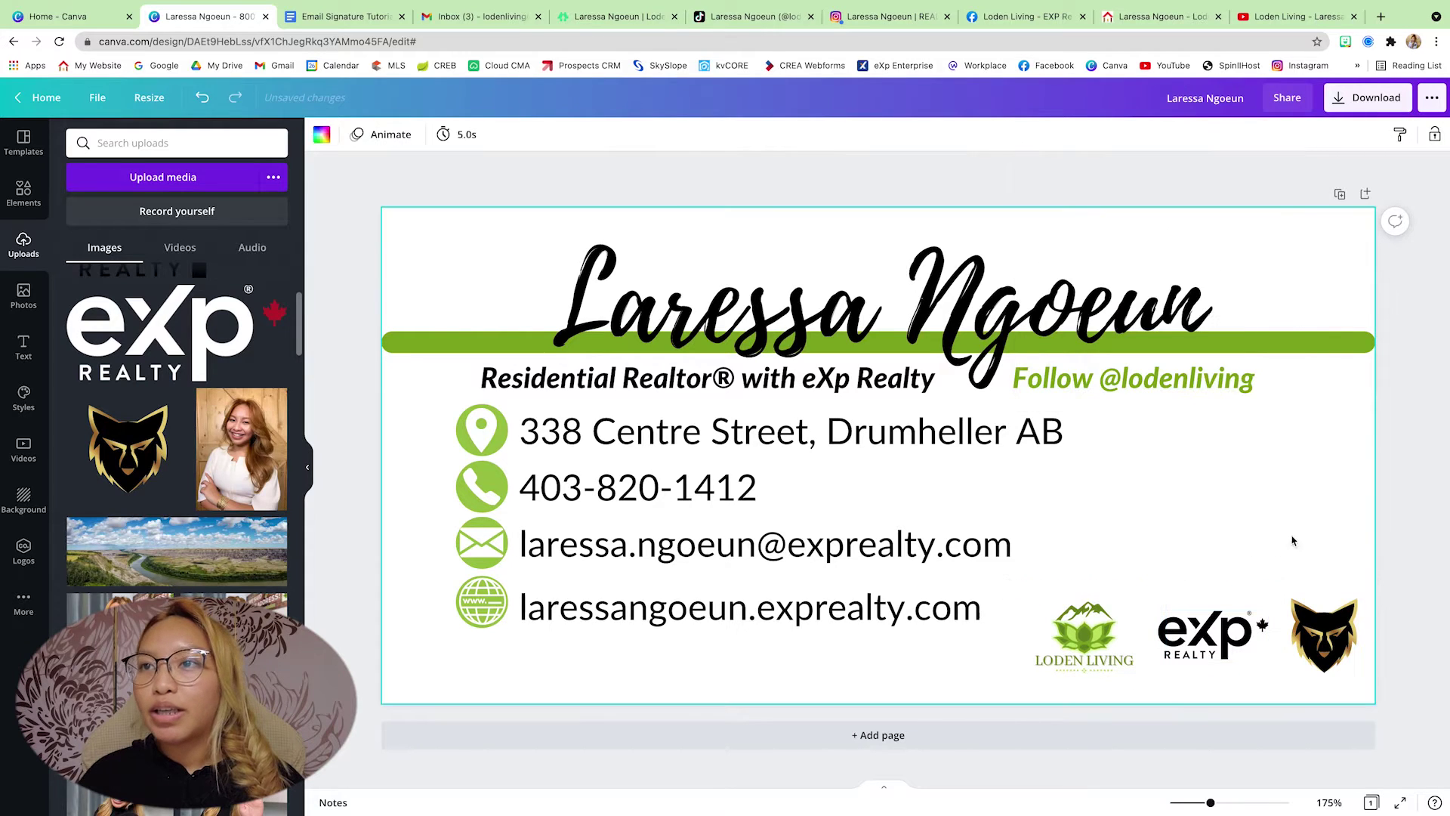
click(1219, 643)
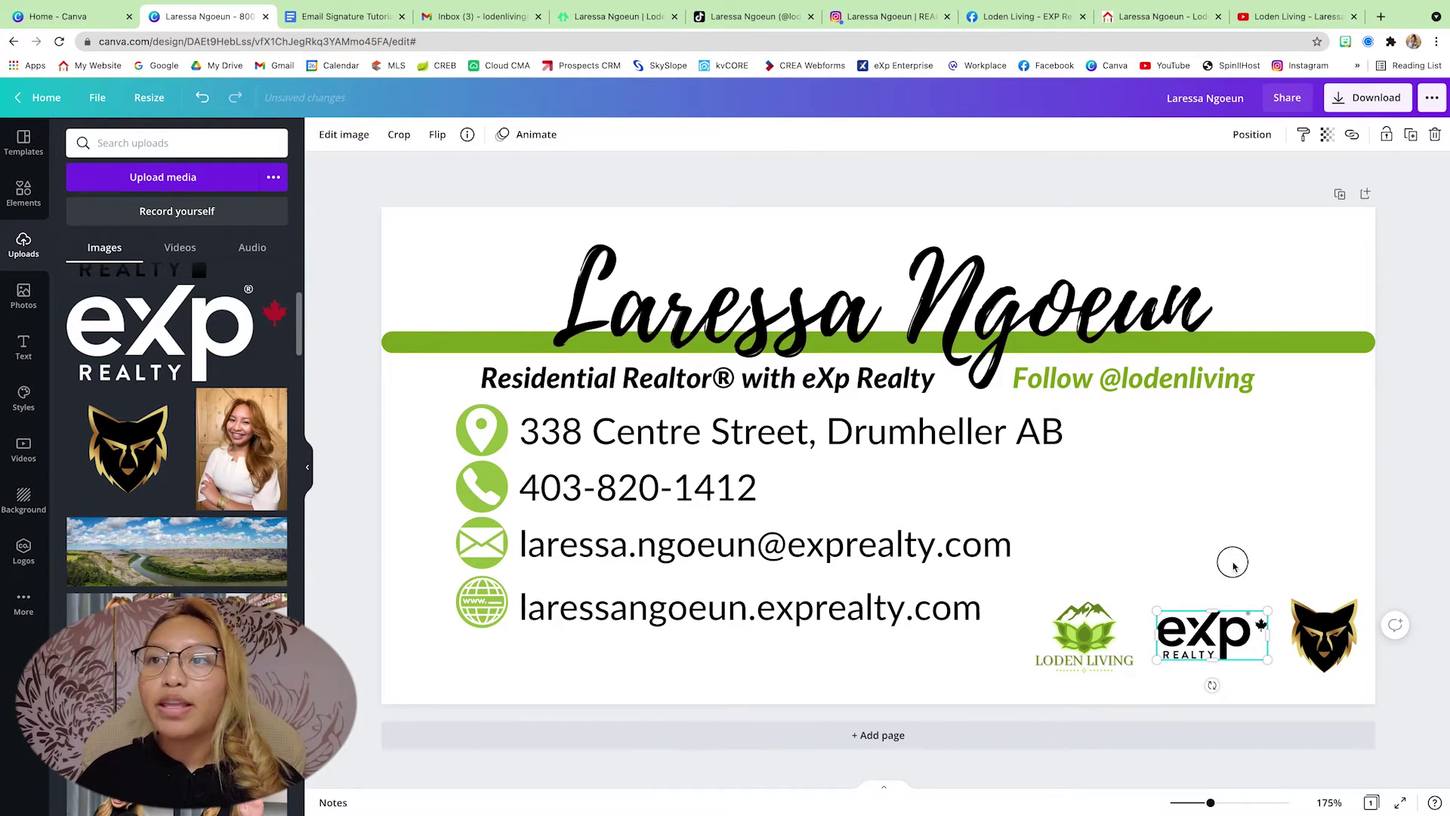
click(1232, 565)
click(27, 187)
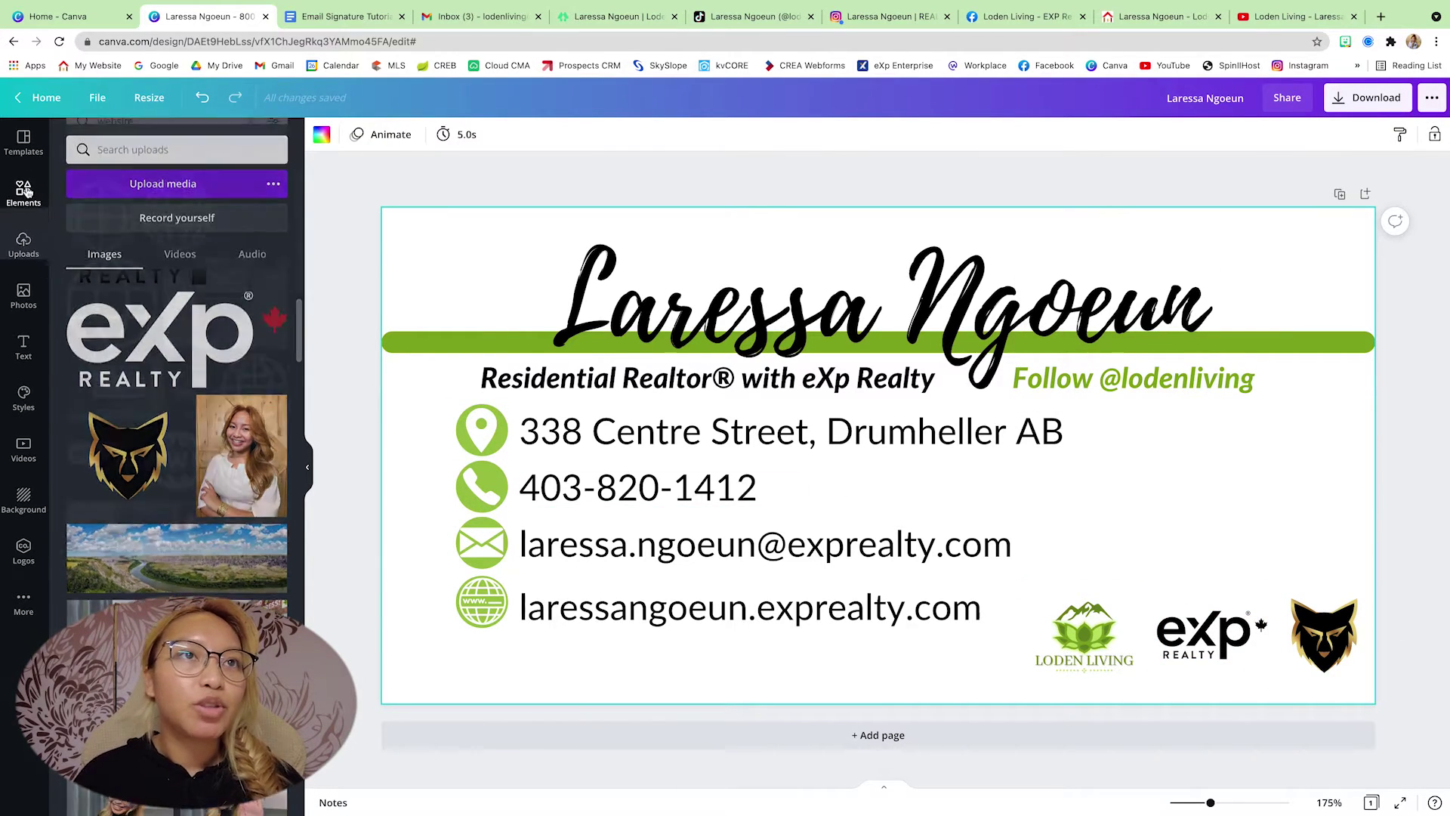
click(113, 143)
key(BackSpace)
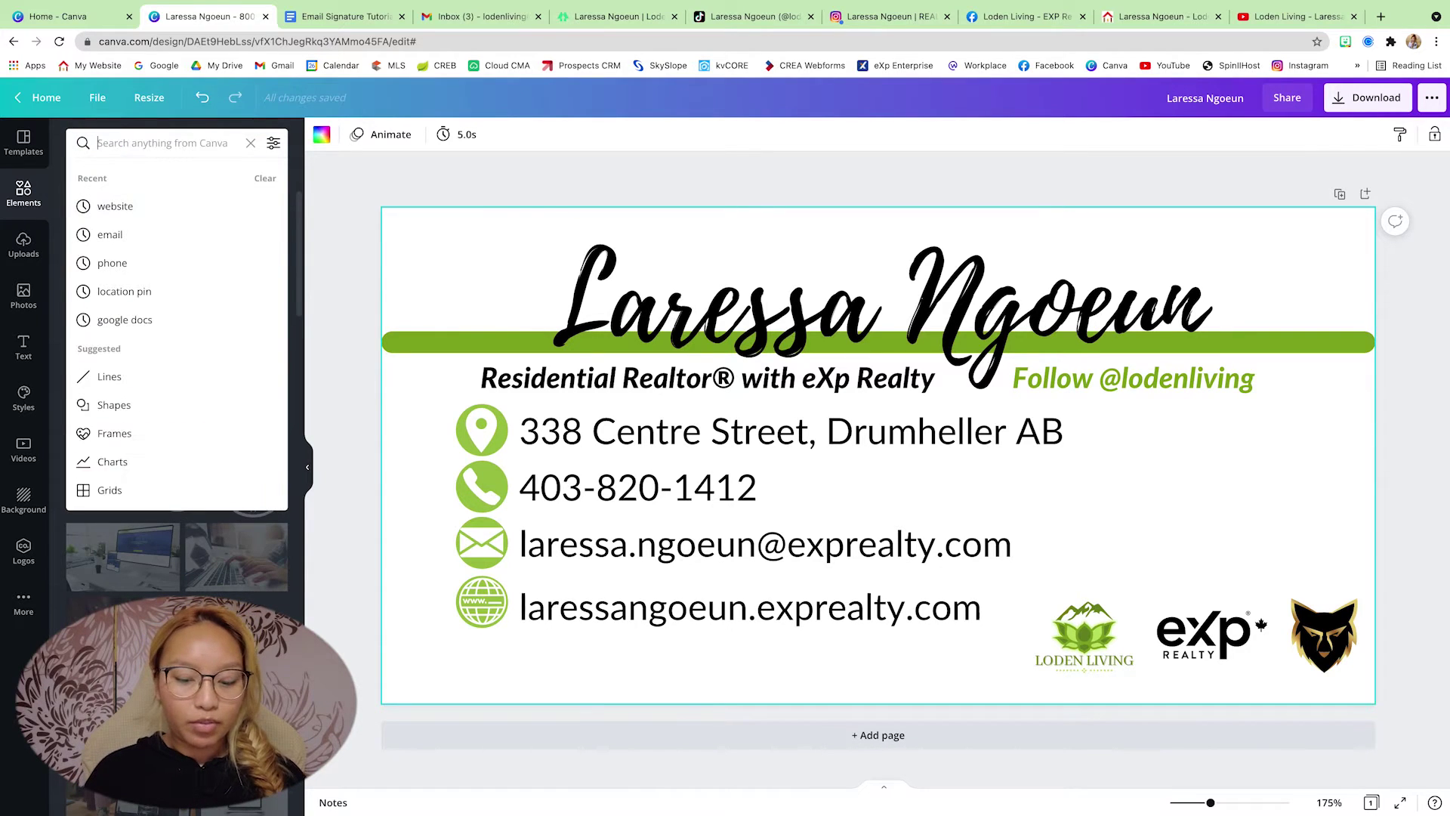
text(i)
key(BackSpace)
text(line)
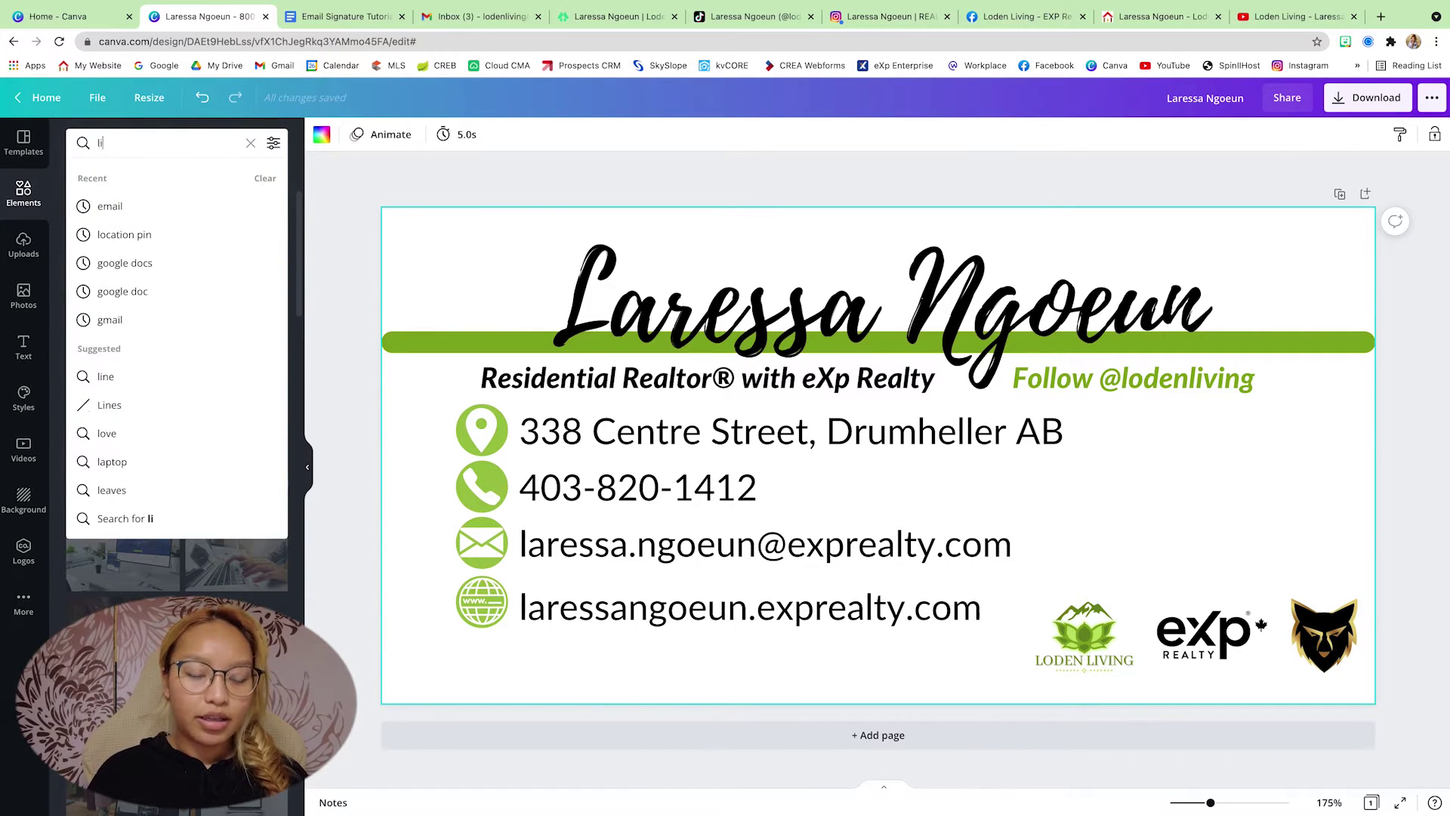
key(Return)
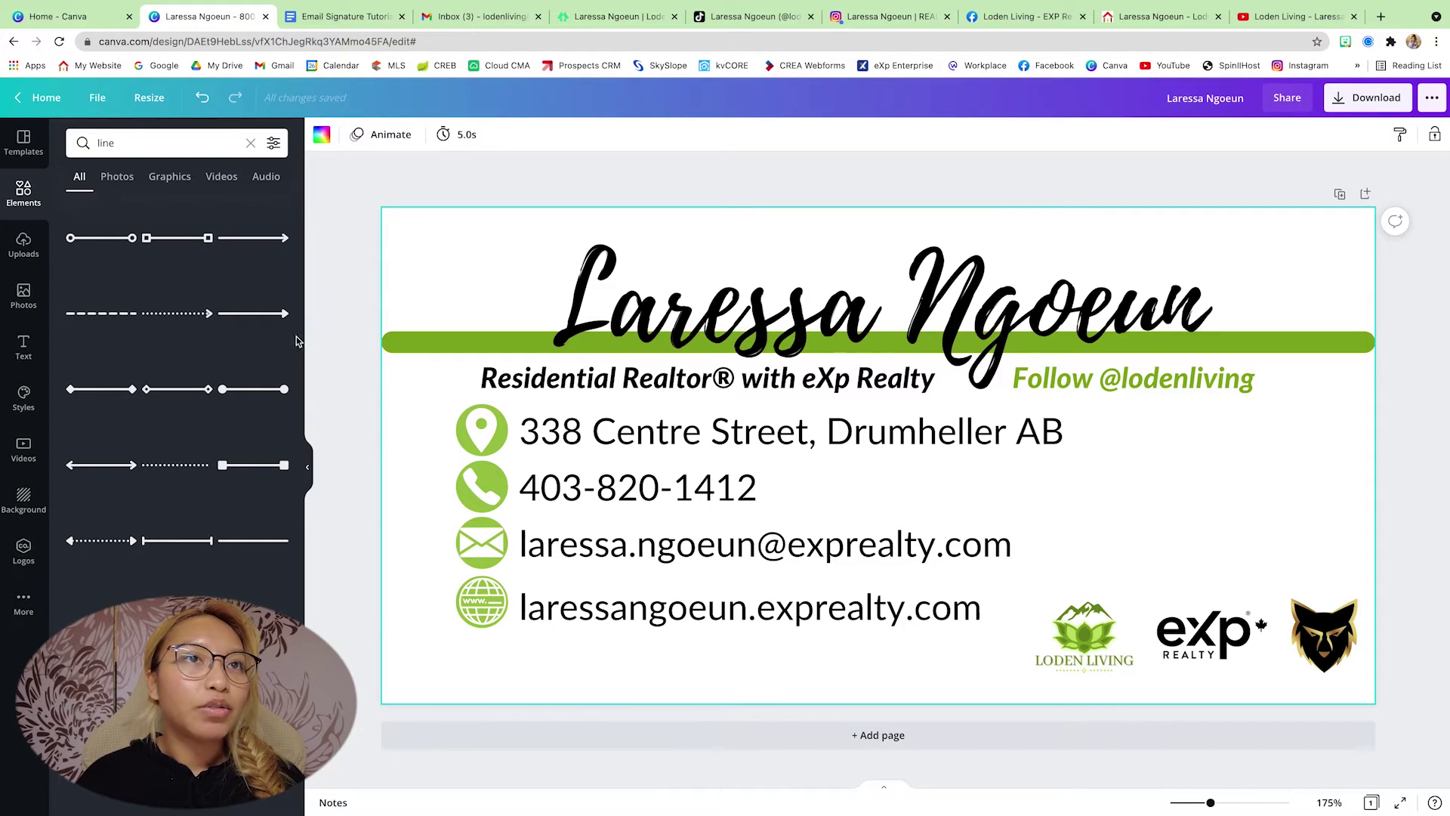
- Add a green line as a short vertical divider between the first two logos, transparency 100
click(255, 539)
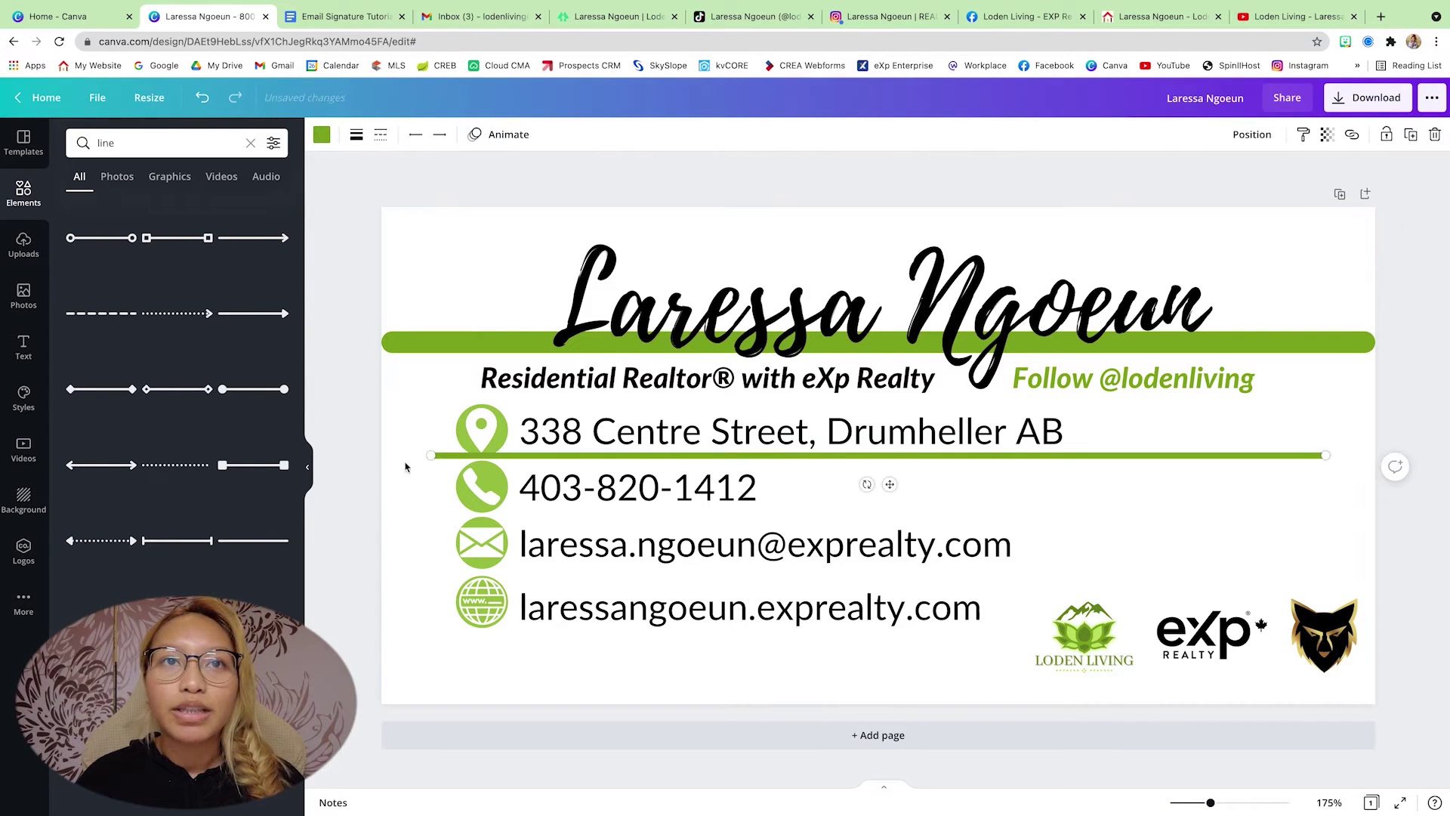
drag(431, 456, 1145, 633)
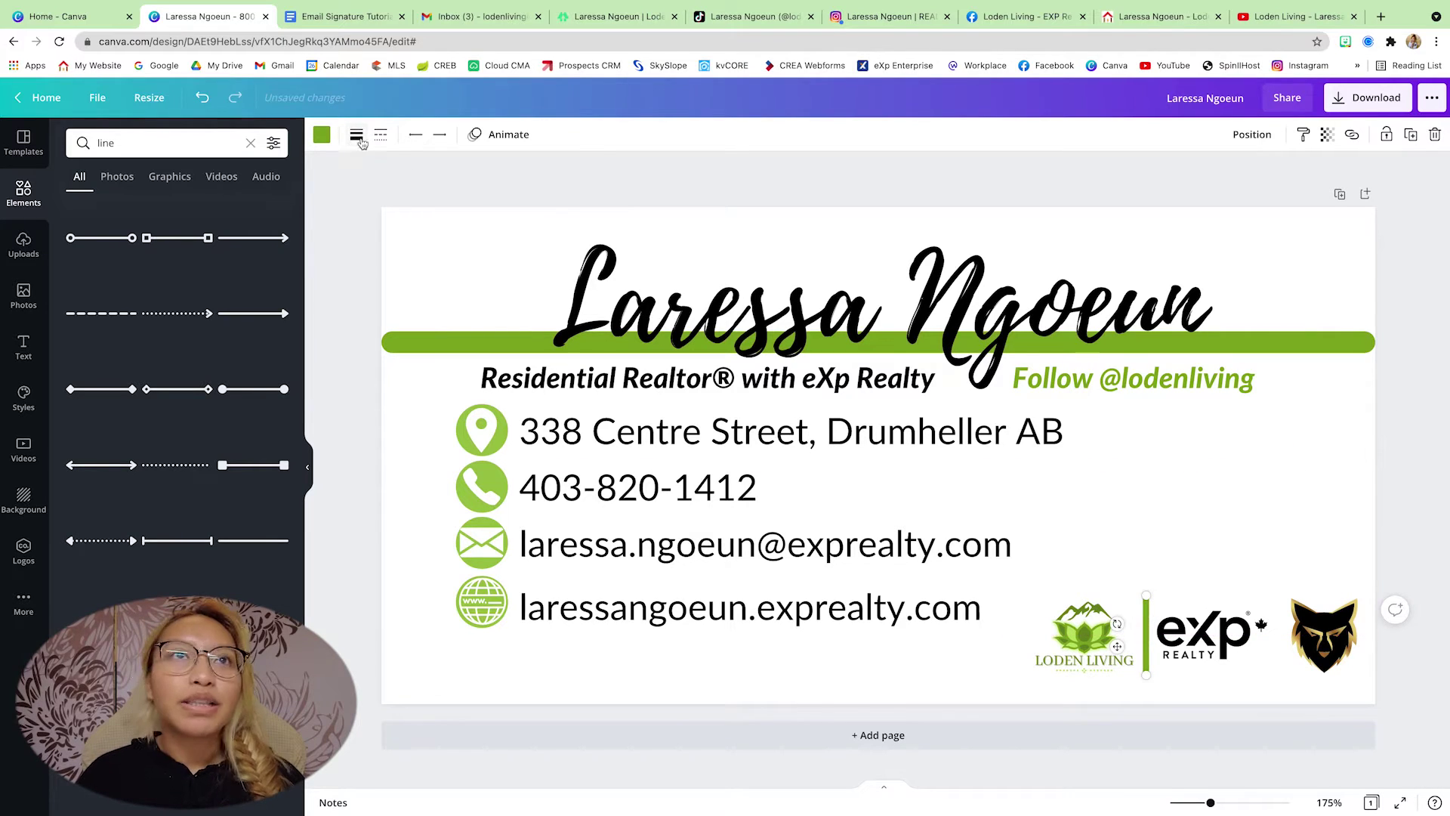
click(356, 134)
click(563, 176)
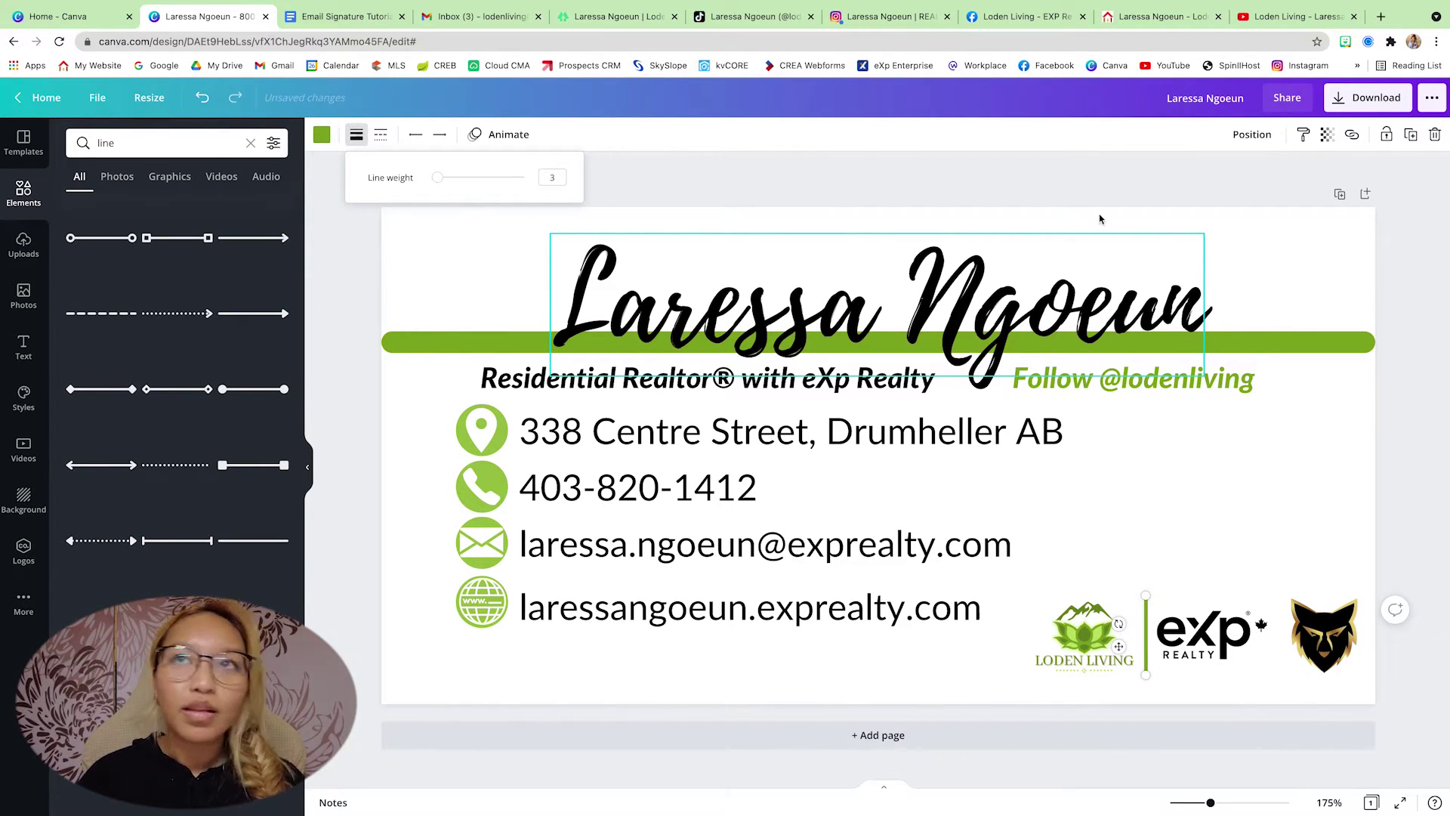
click(1327, 136)
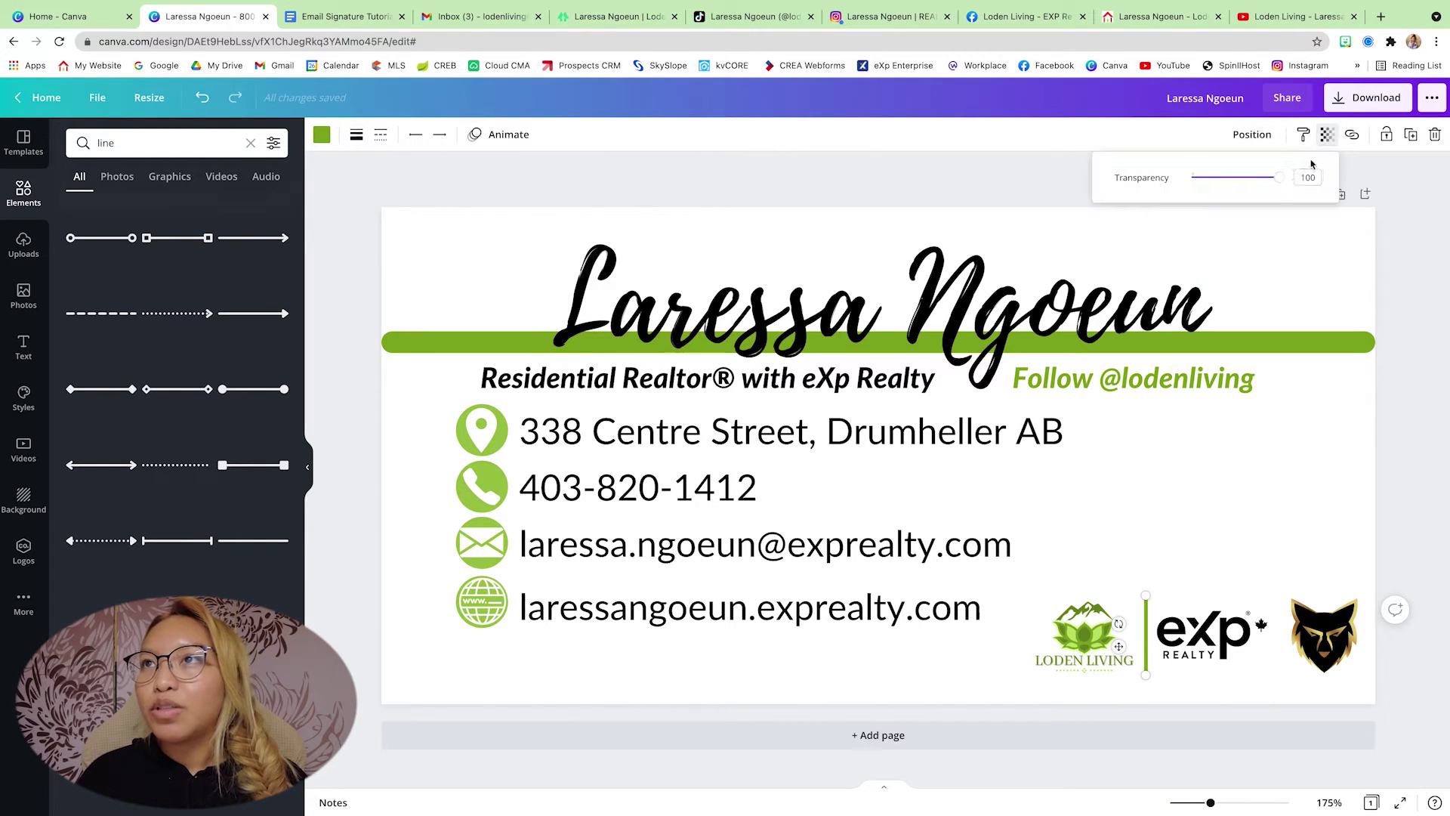
drag(1278, 177, 1239, 188)
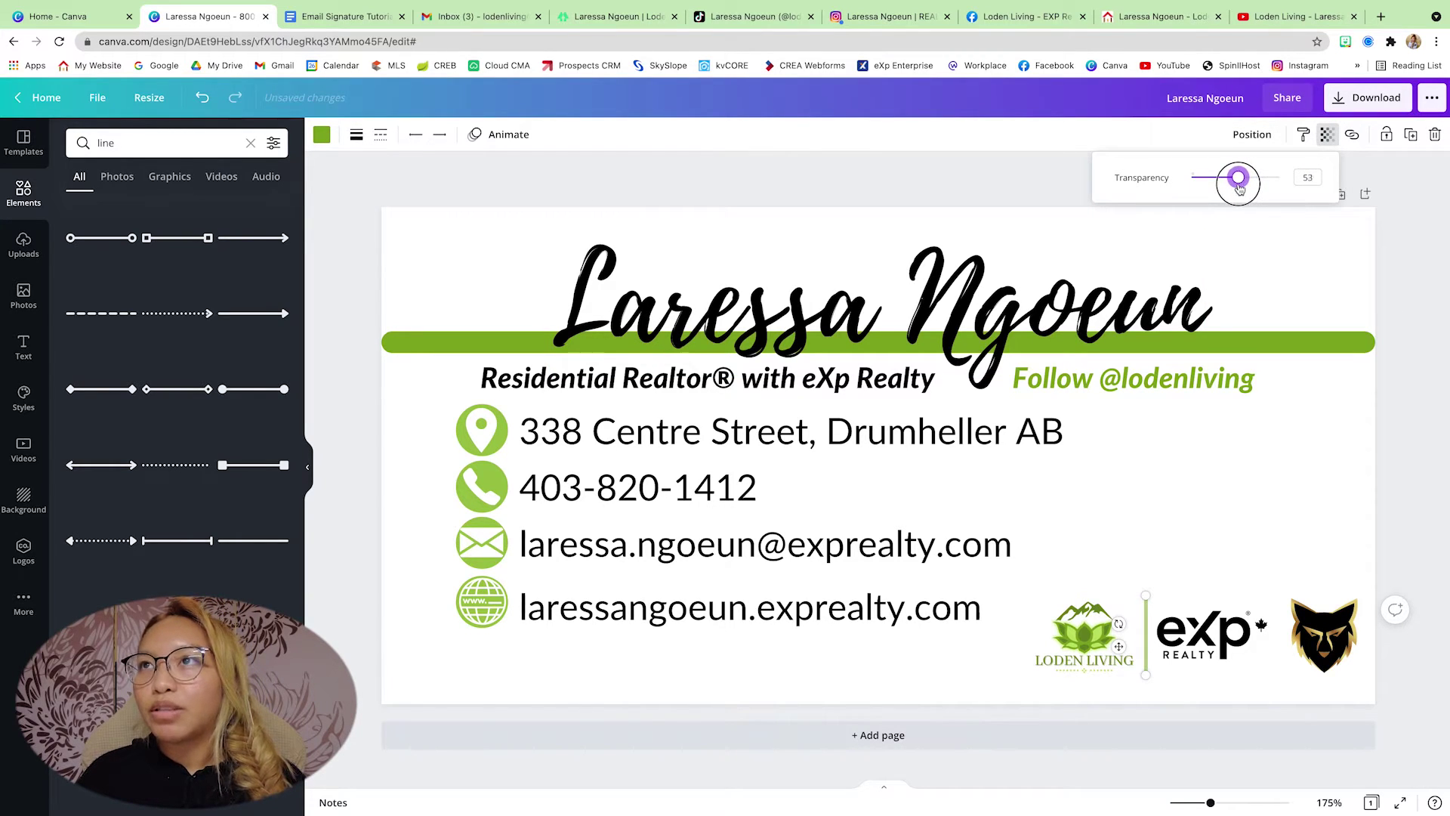
double_click(1307, 177)
text(100)
key(Return)
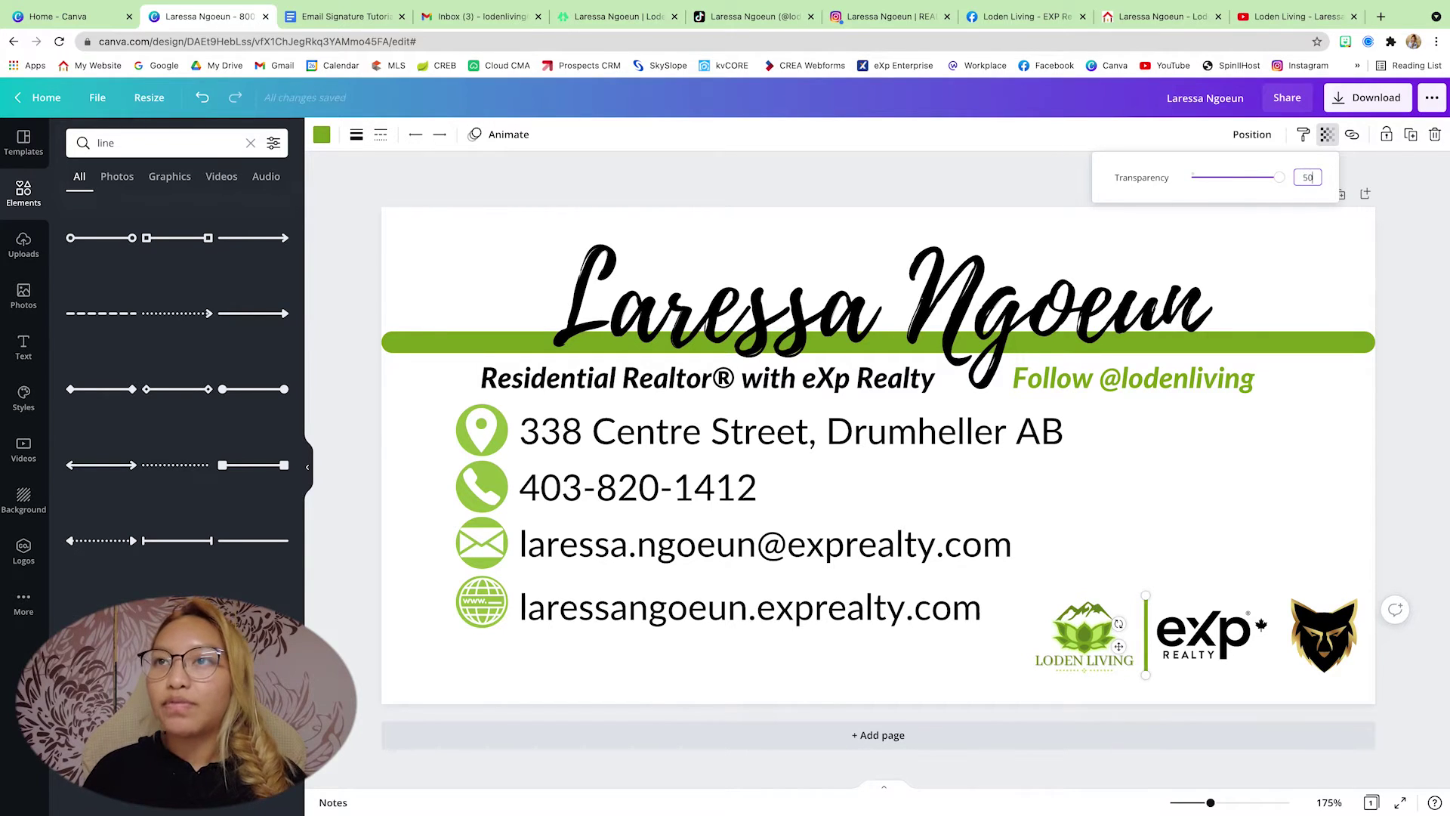
key(Return)
- Check the divider's thickness and place a copy between the eXp and wolf logos
click(1217, 546)
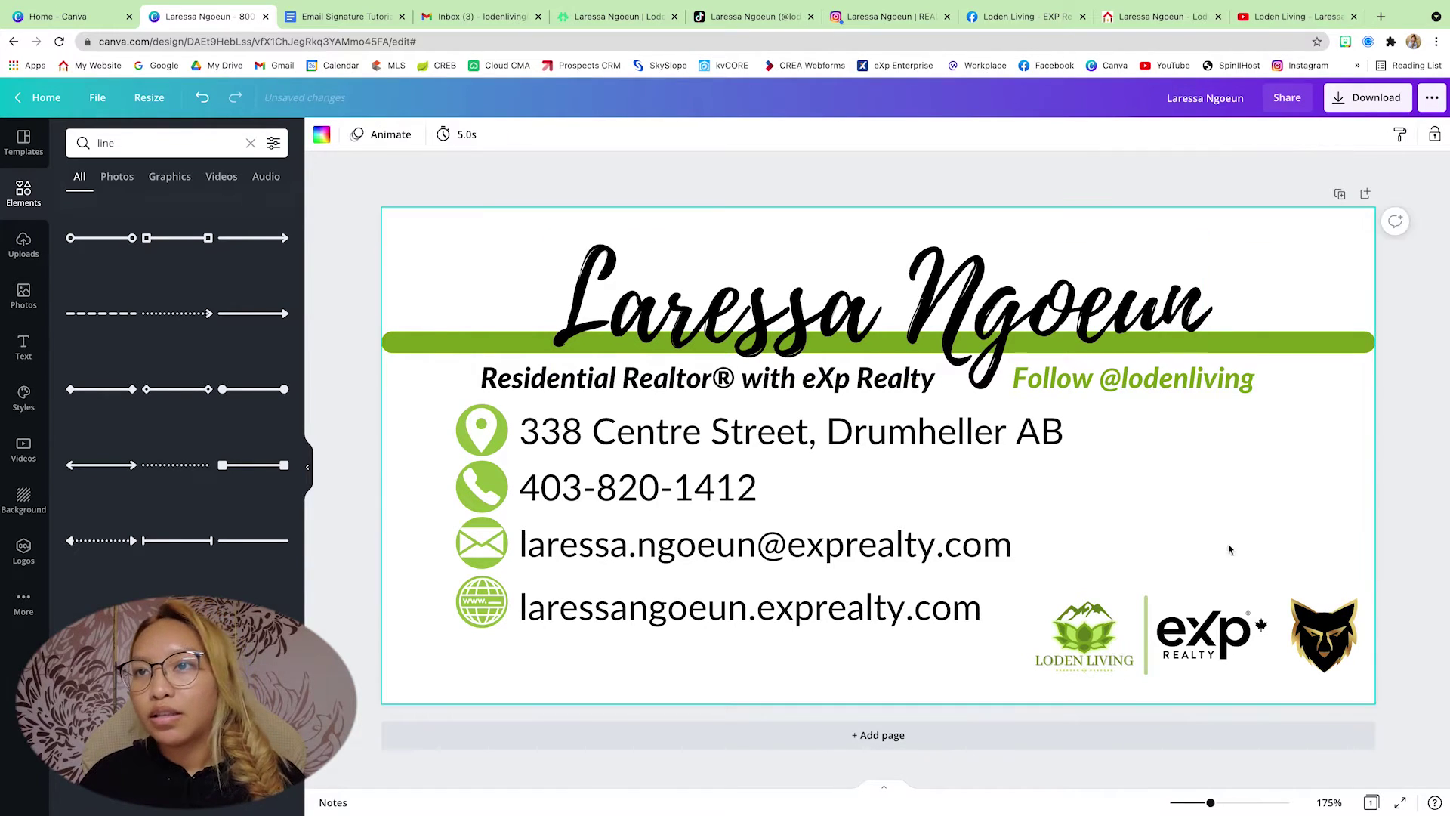
click(1148, 636)
click(358, 135)
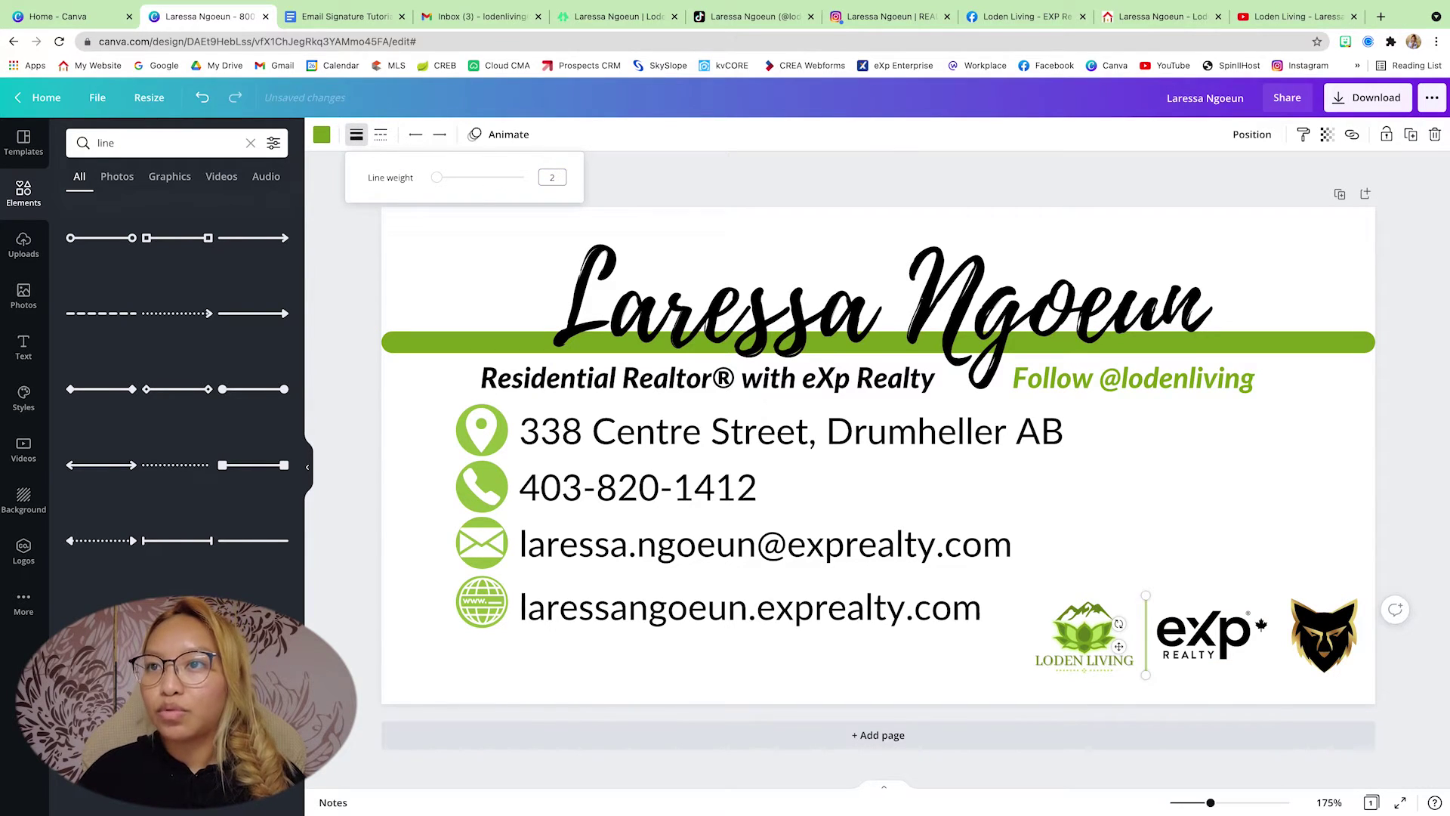
click(1190, 507)
click(1147, 649)
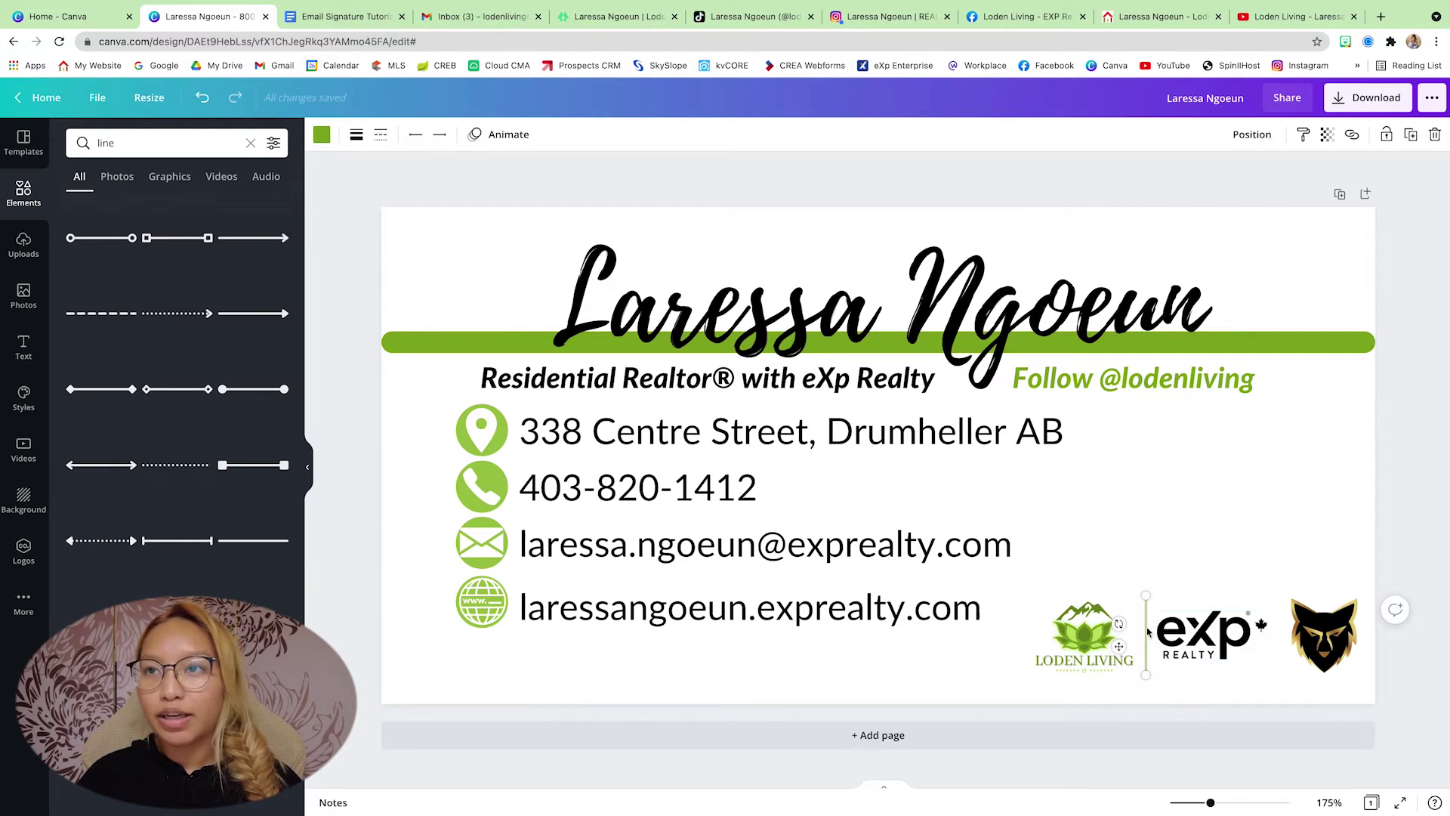
drag(1146, 633, 1171, 623)
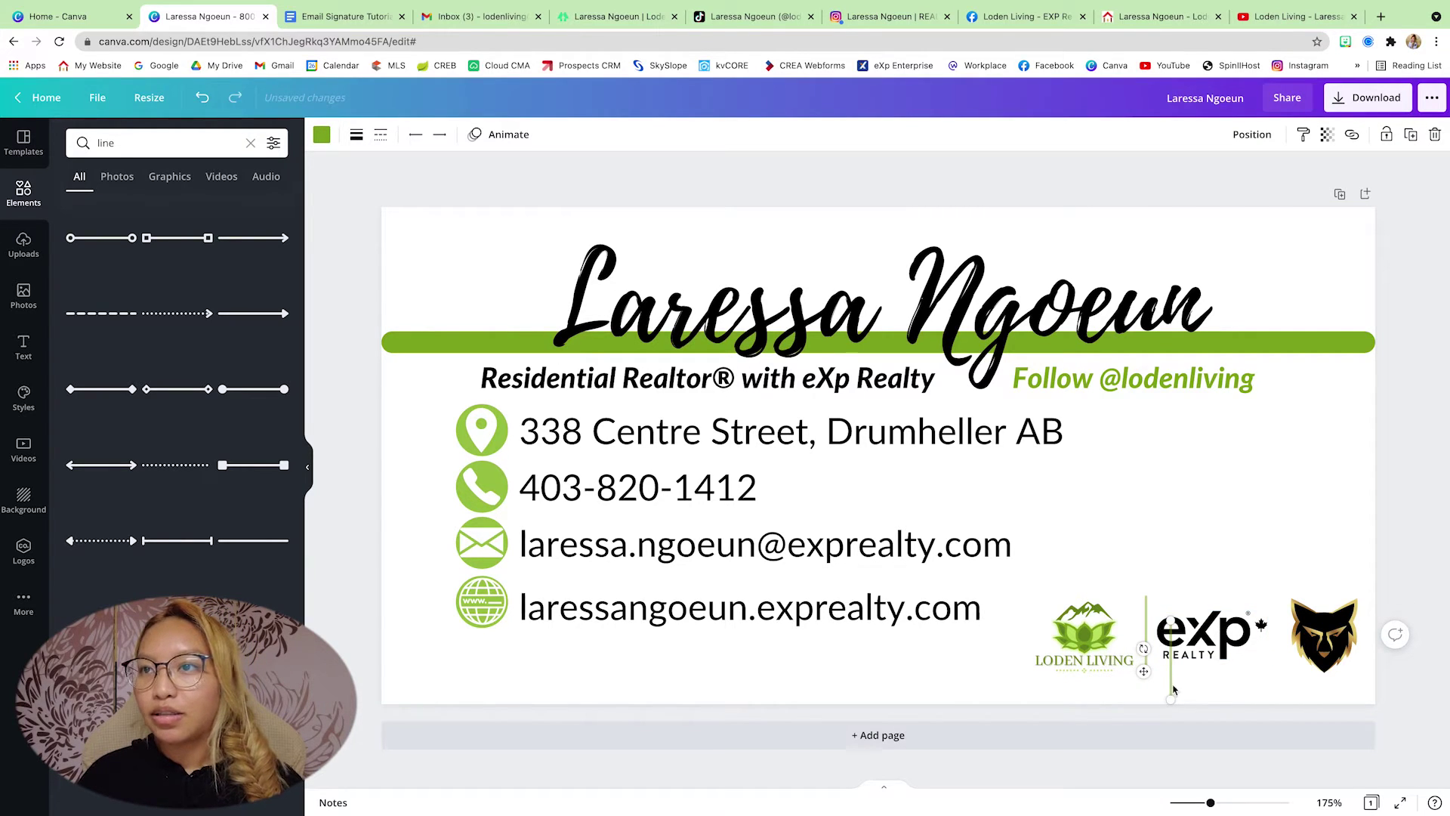
drag(1170, 663, 1279, 663)
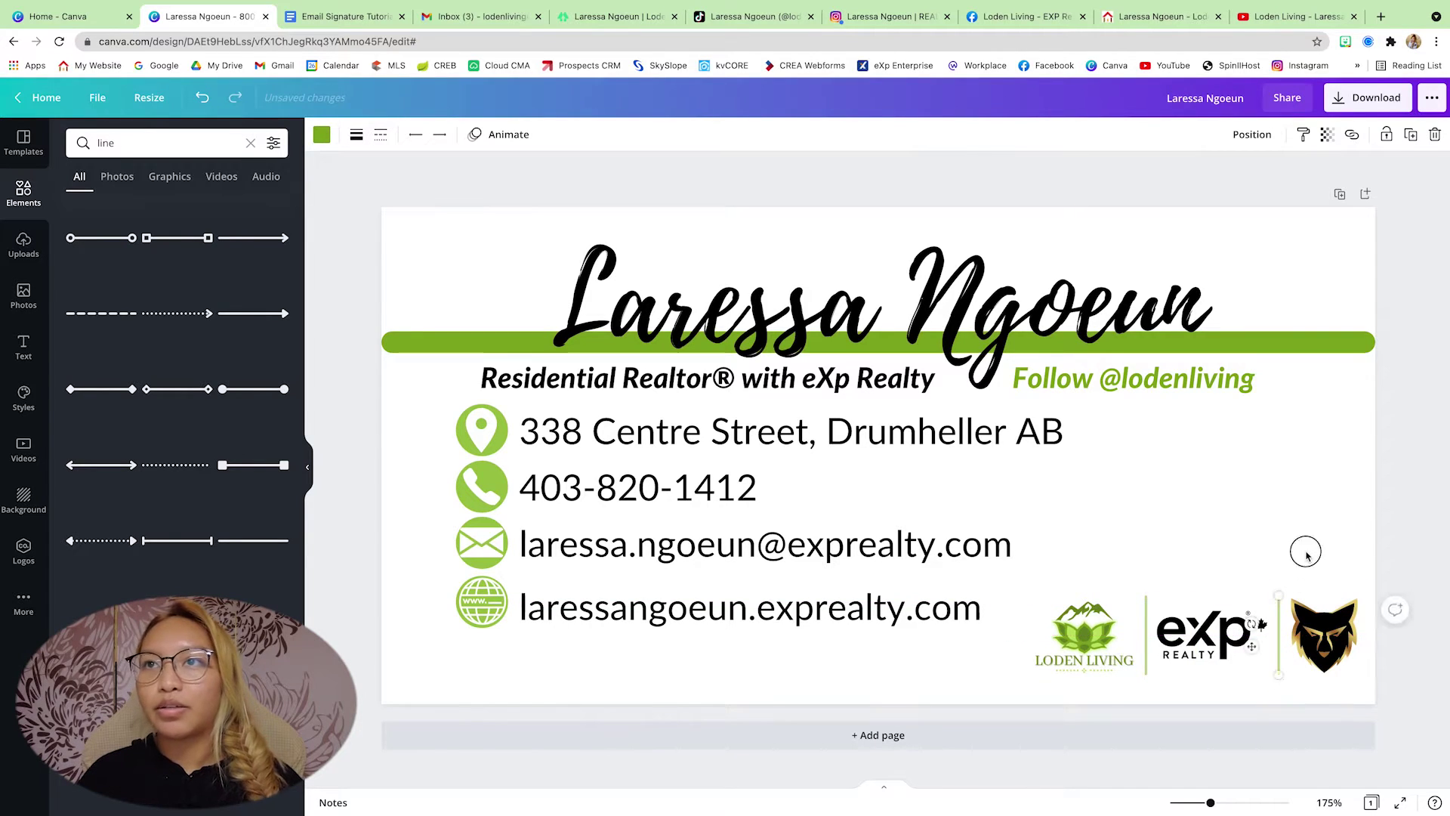
click(1318, 529)
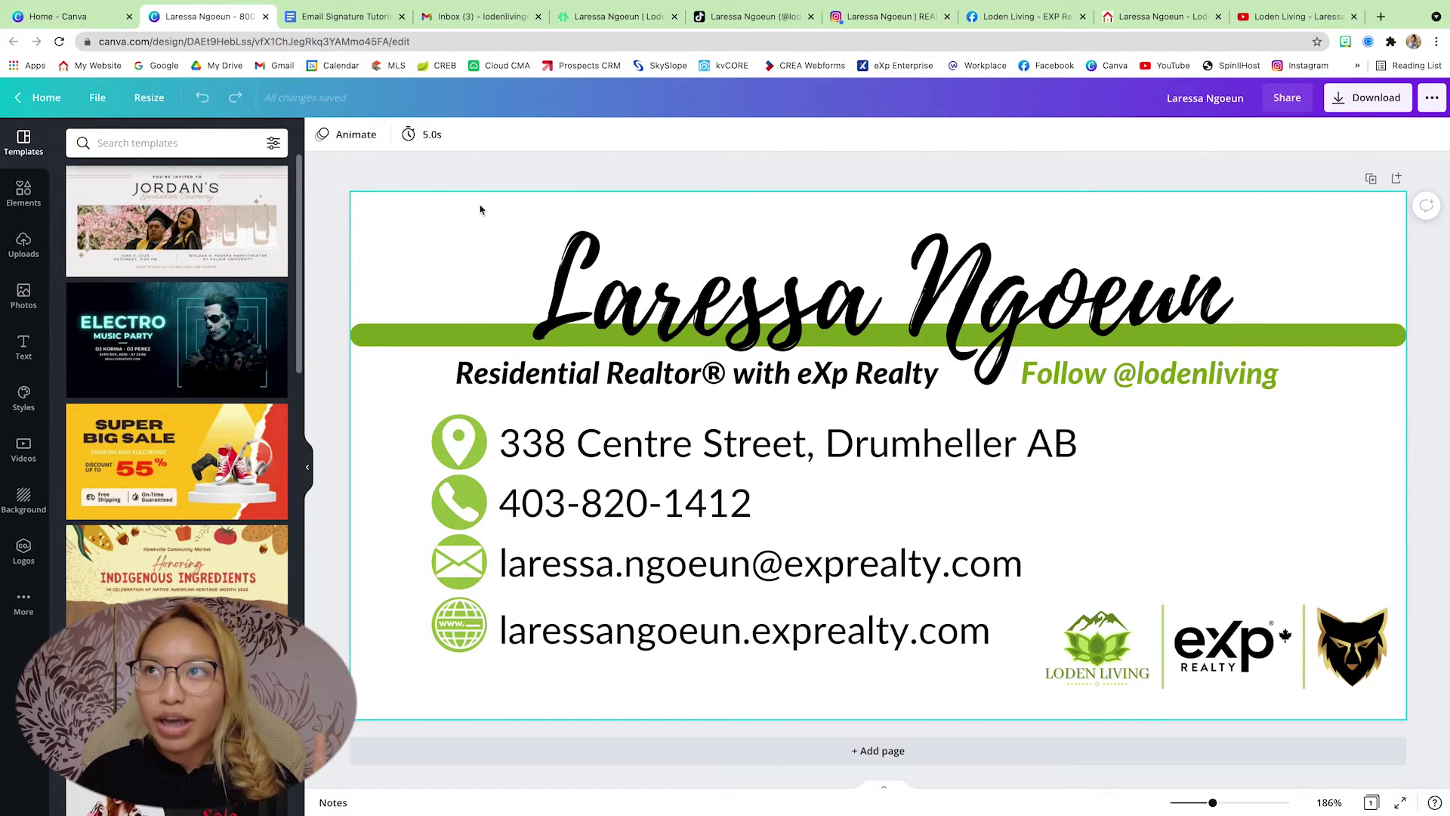
- Export the signature as a PNG with transparent background, then go back to the Canva home page
click(1363, 105)
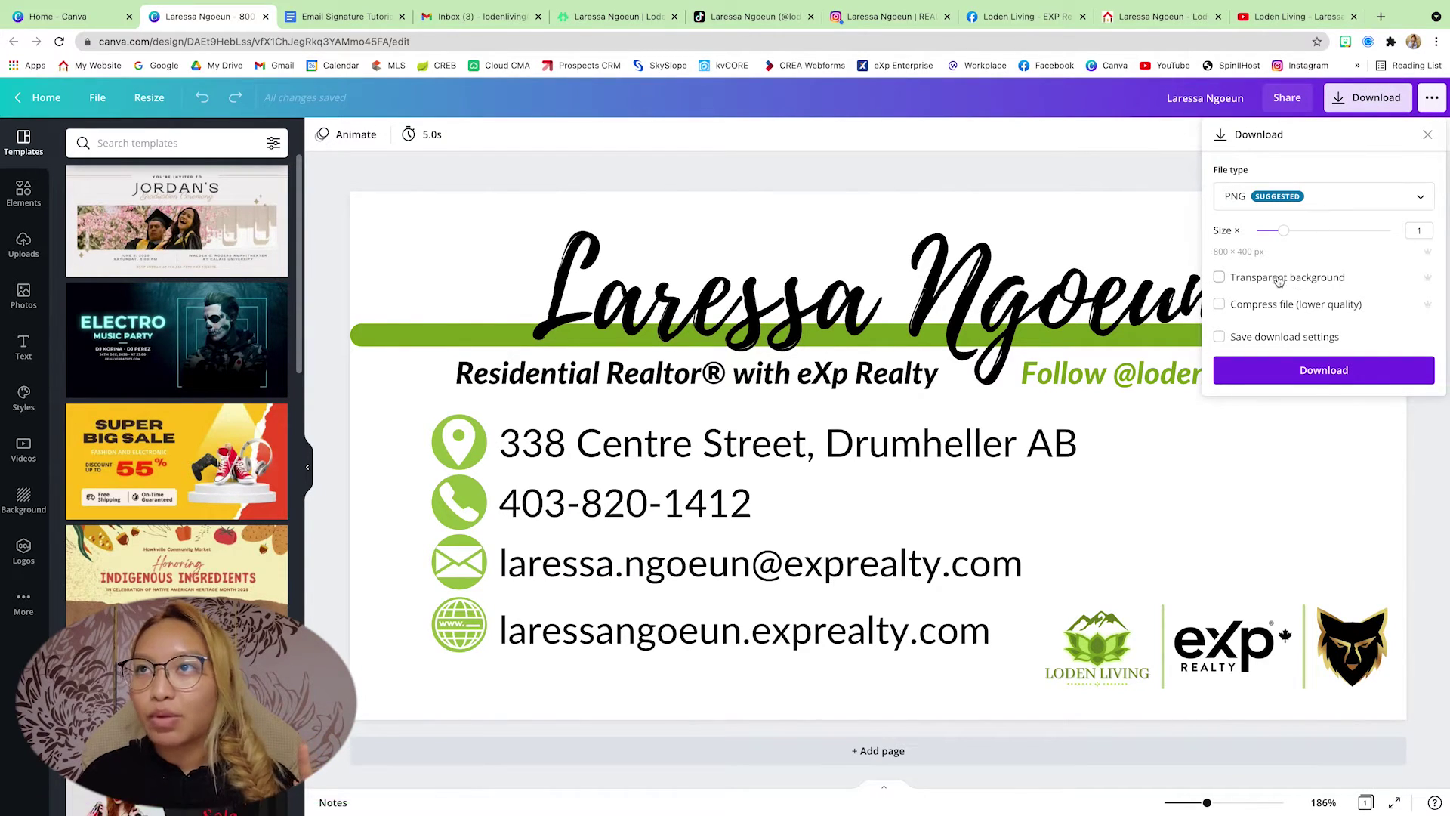
click(1324, 370)
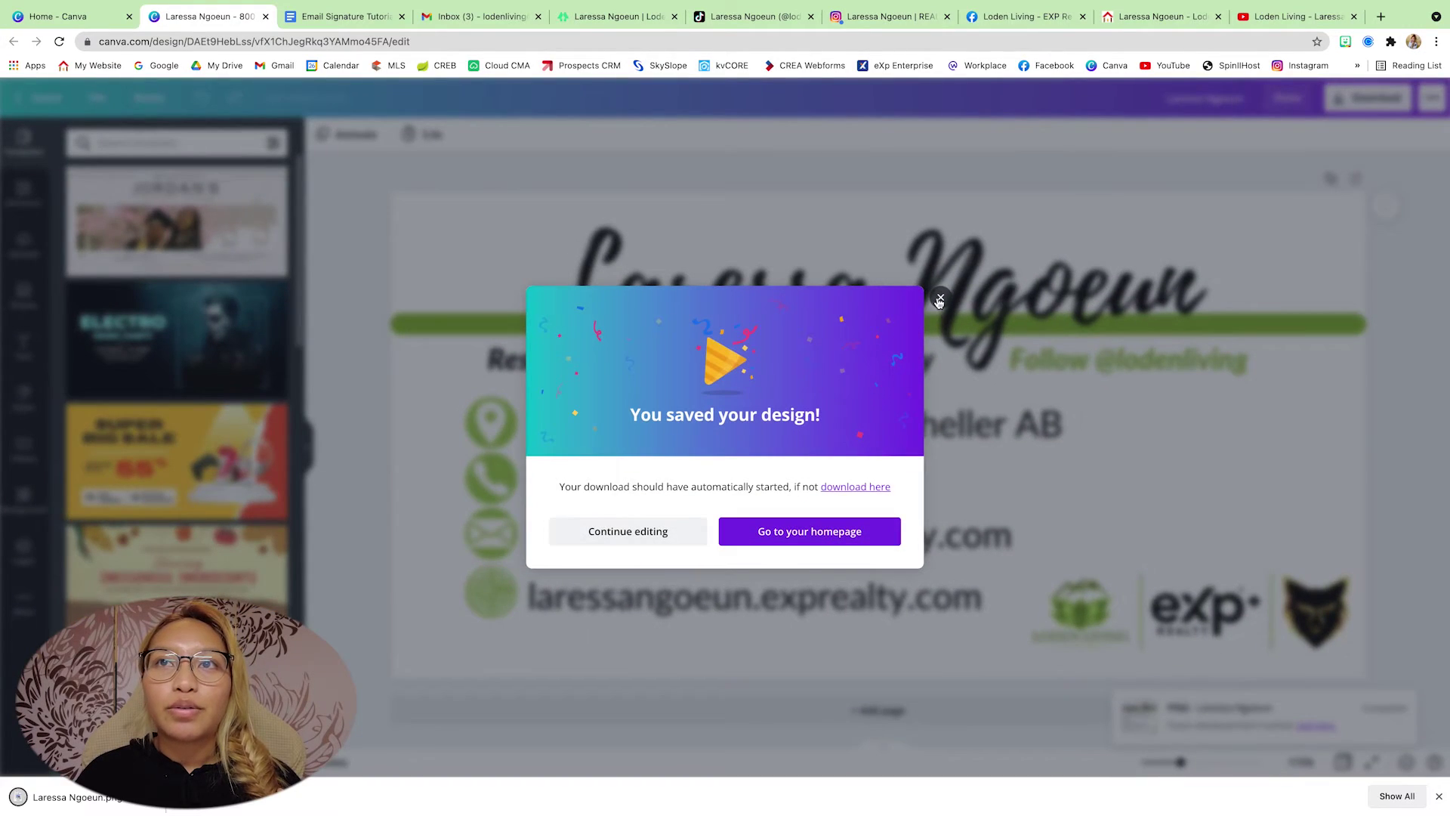
click(422, 157)
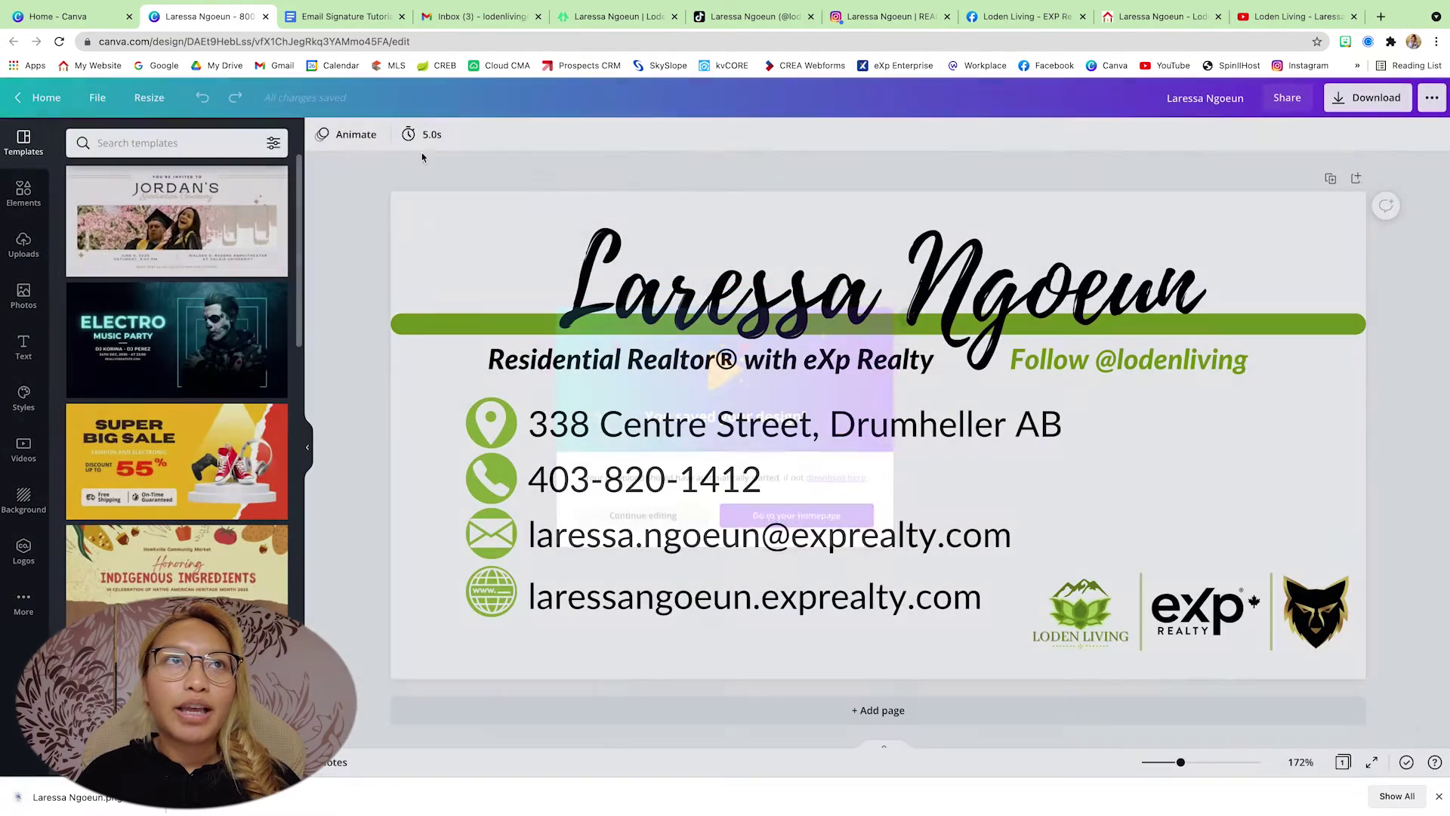
click(39, 99)
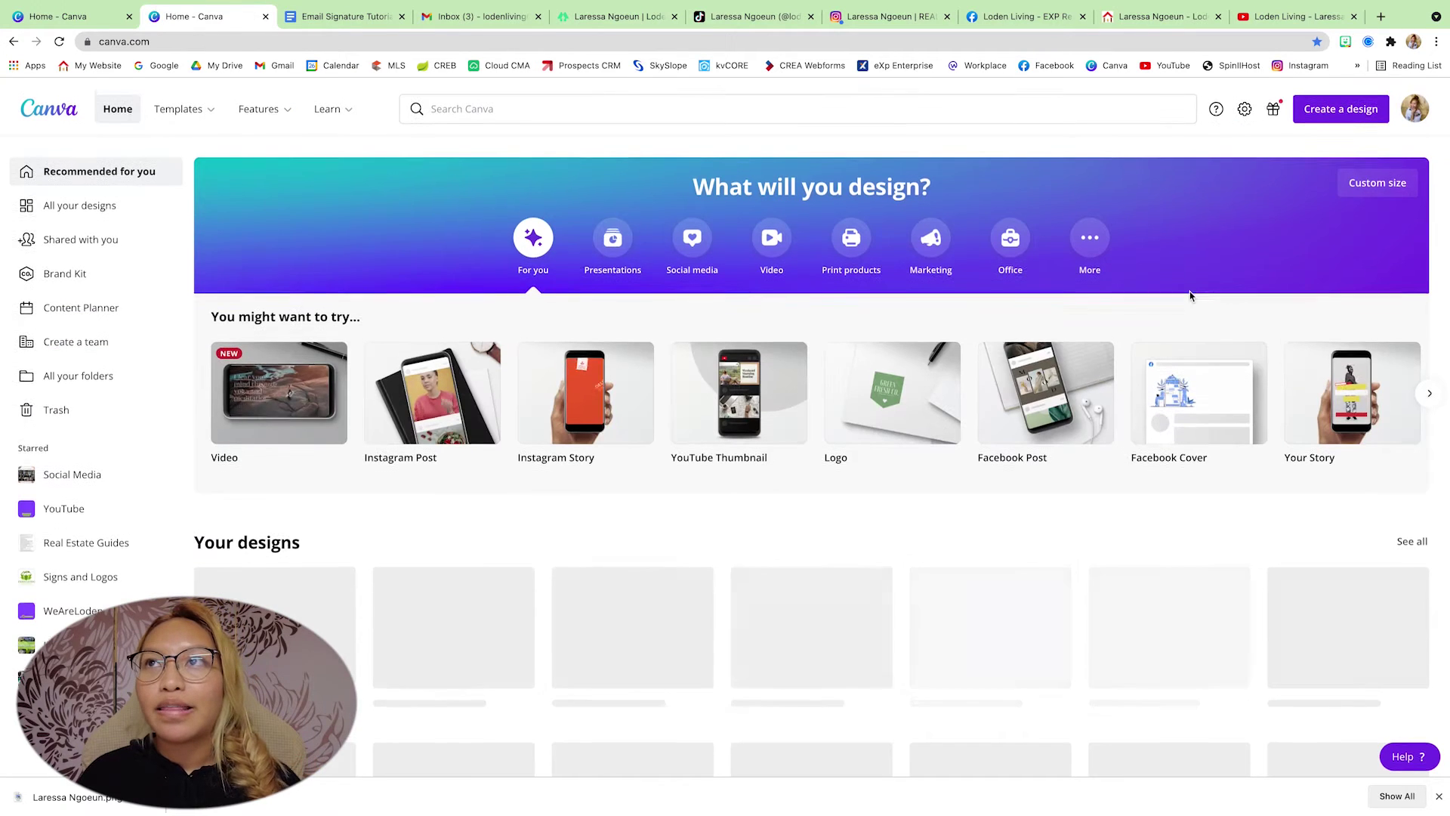
- Create a custom-size design of 300 by 300 px
click(1343, 108)
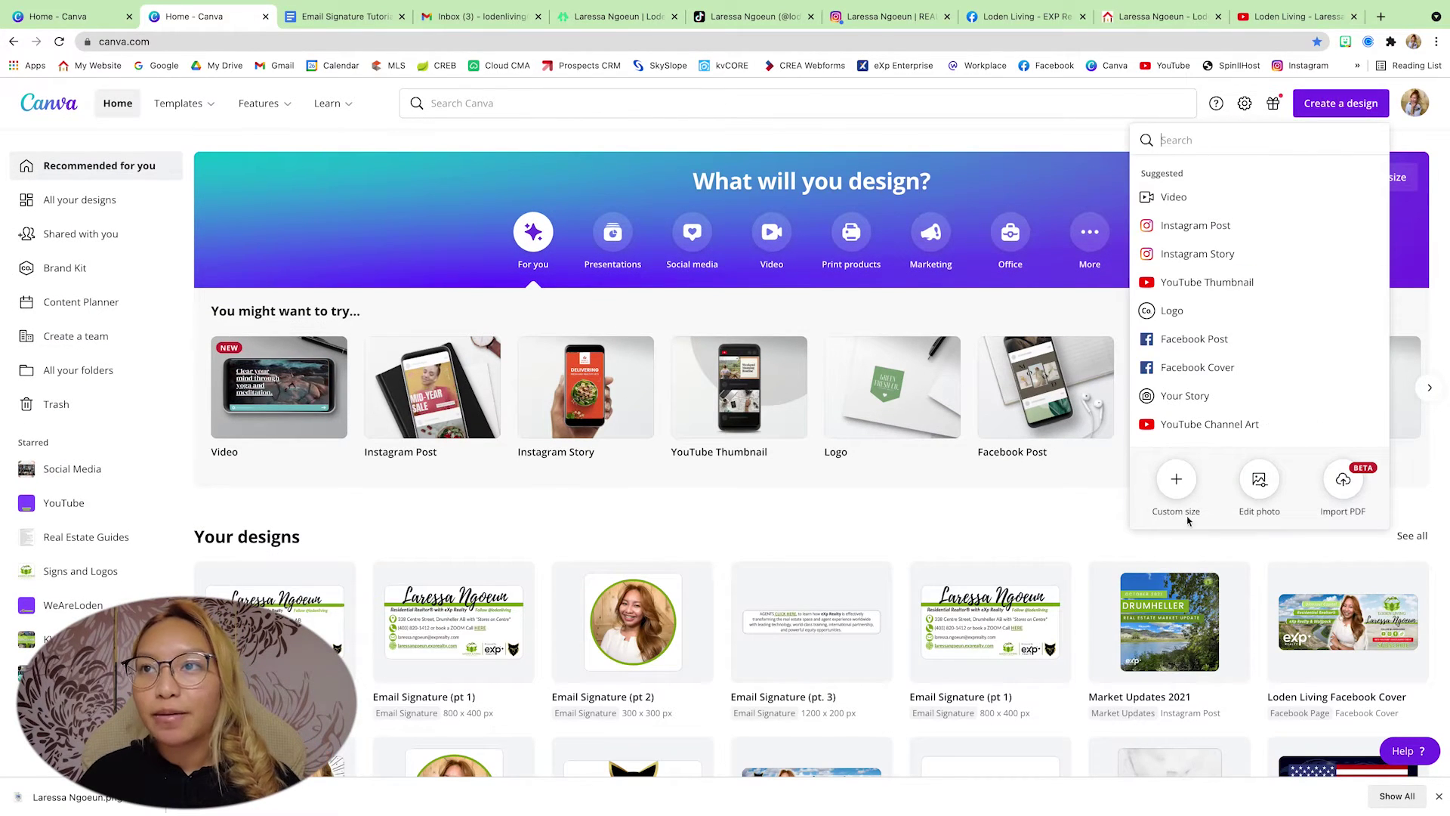
click(1176, 482)
text(300)
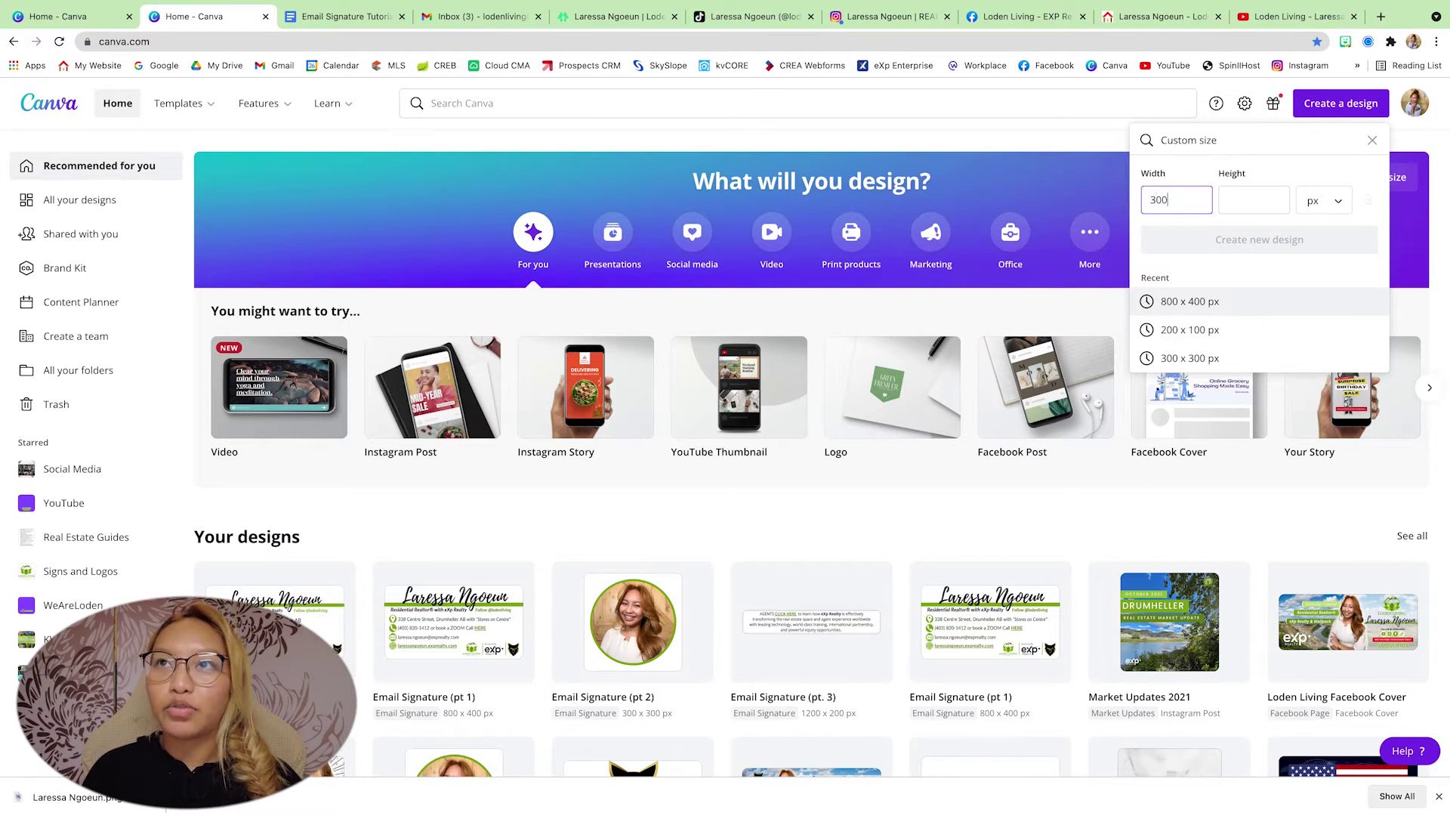
key(Tab)
text(300)
key(Return)
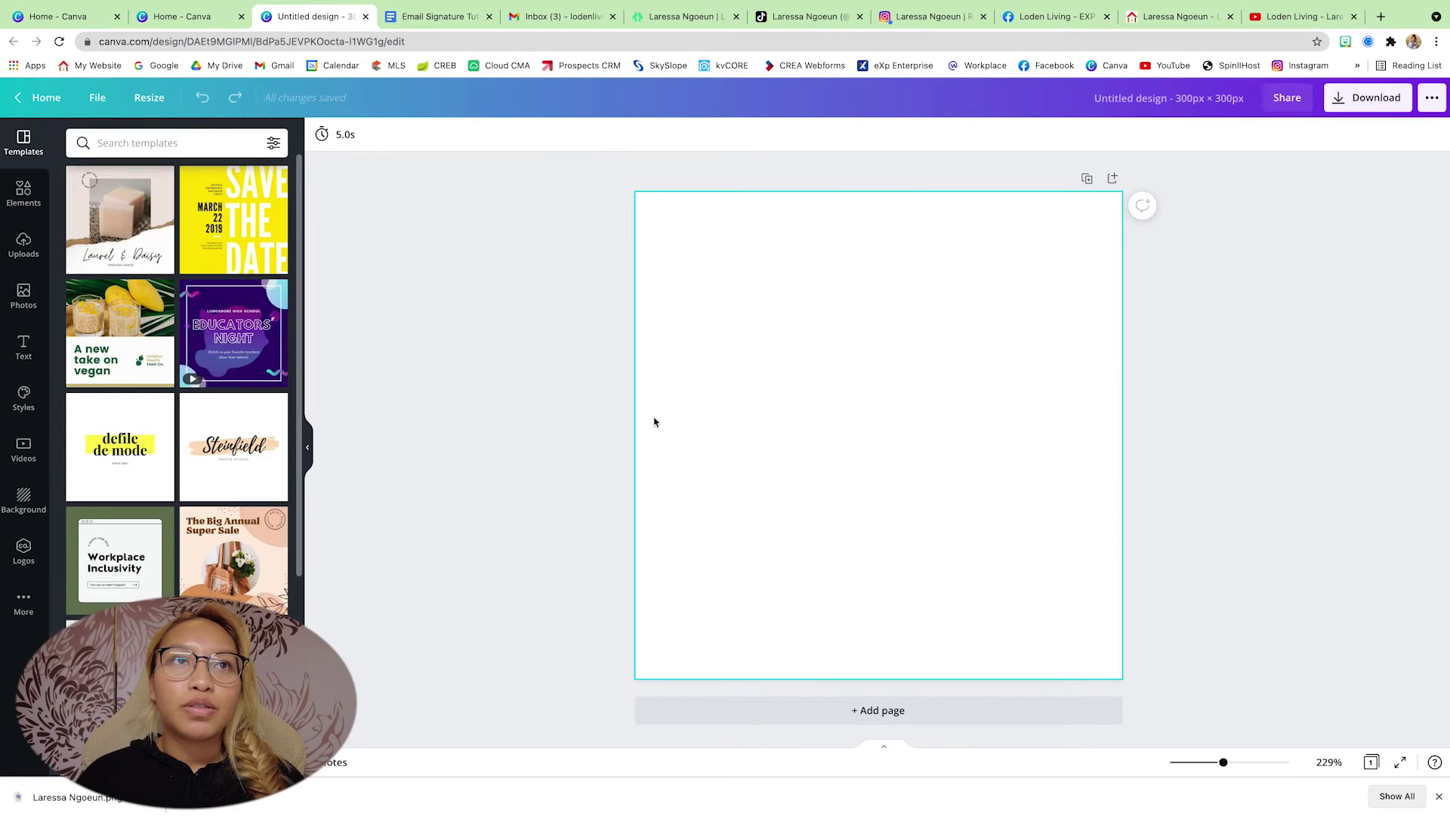
- Add a green circle from Elements and enlarge it to fill the canvas
click(23, 193)
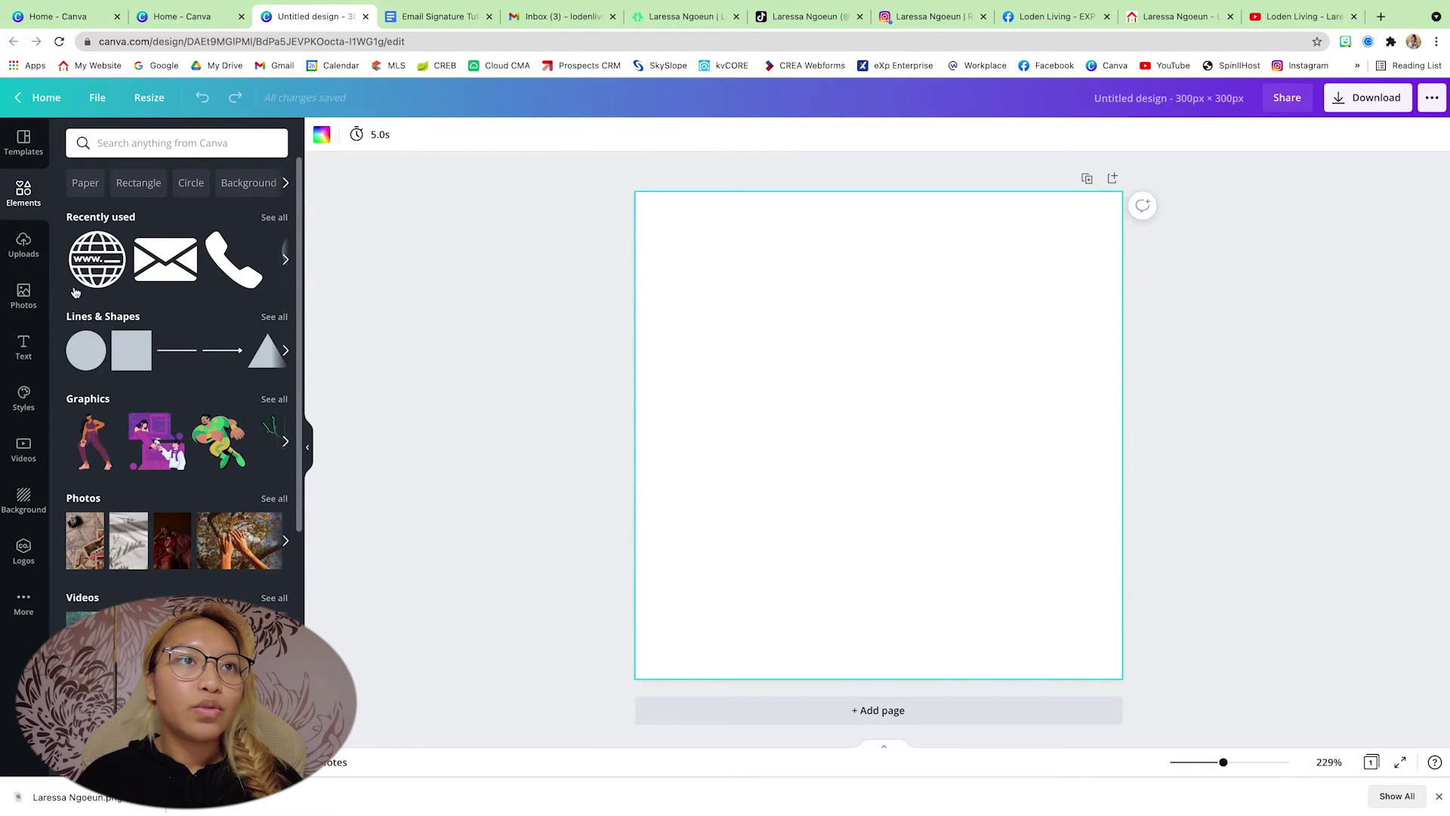
click(84, 350)
drag(737, 577, 658, 658)
drag(1014, 305, 1111, 191)
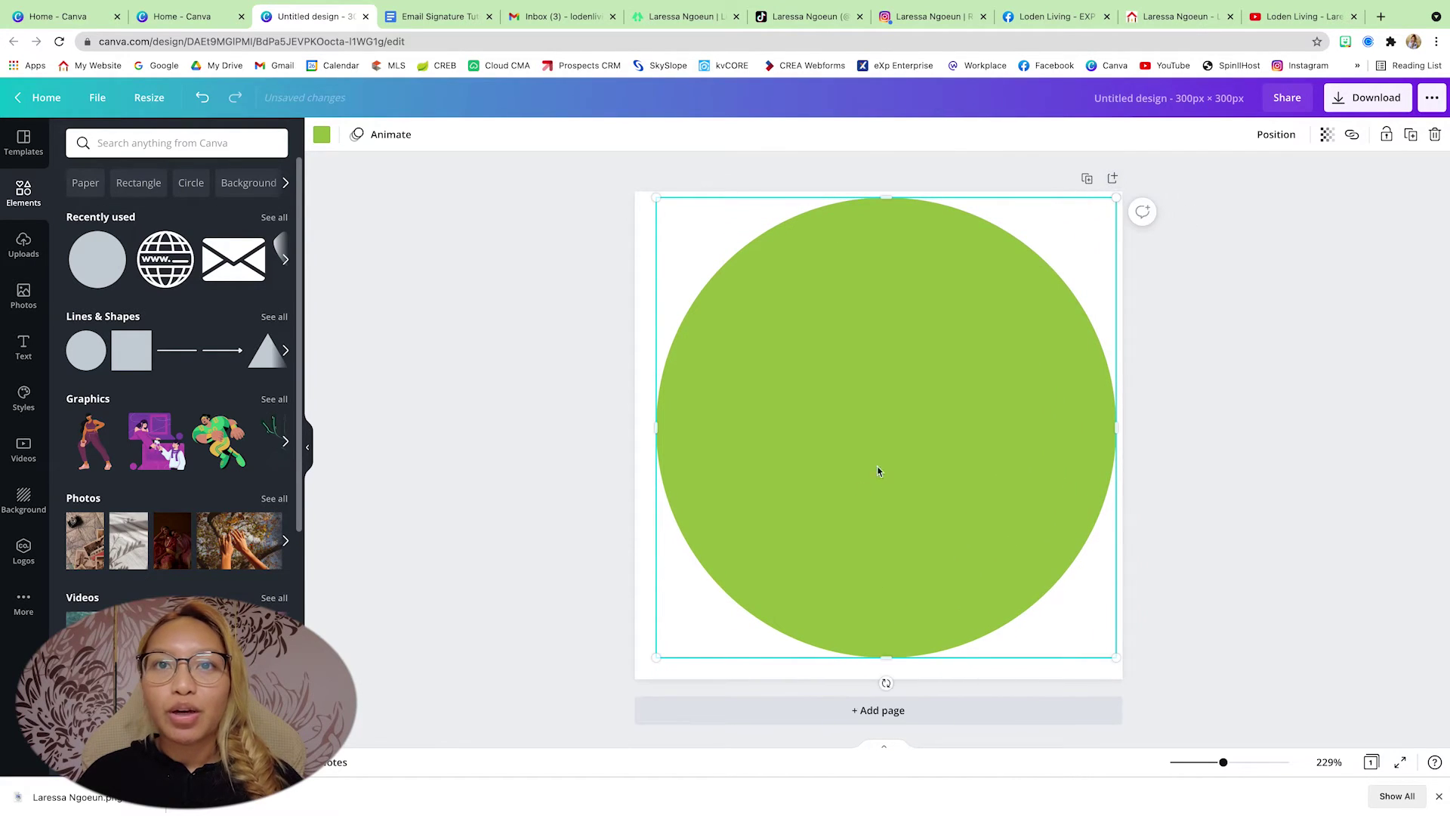
drag(657, 658, 640, 671)
- Add a circular frame, enlarge it to fill the green ring, and centre it
scroll(196, 388, down, 5)
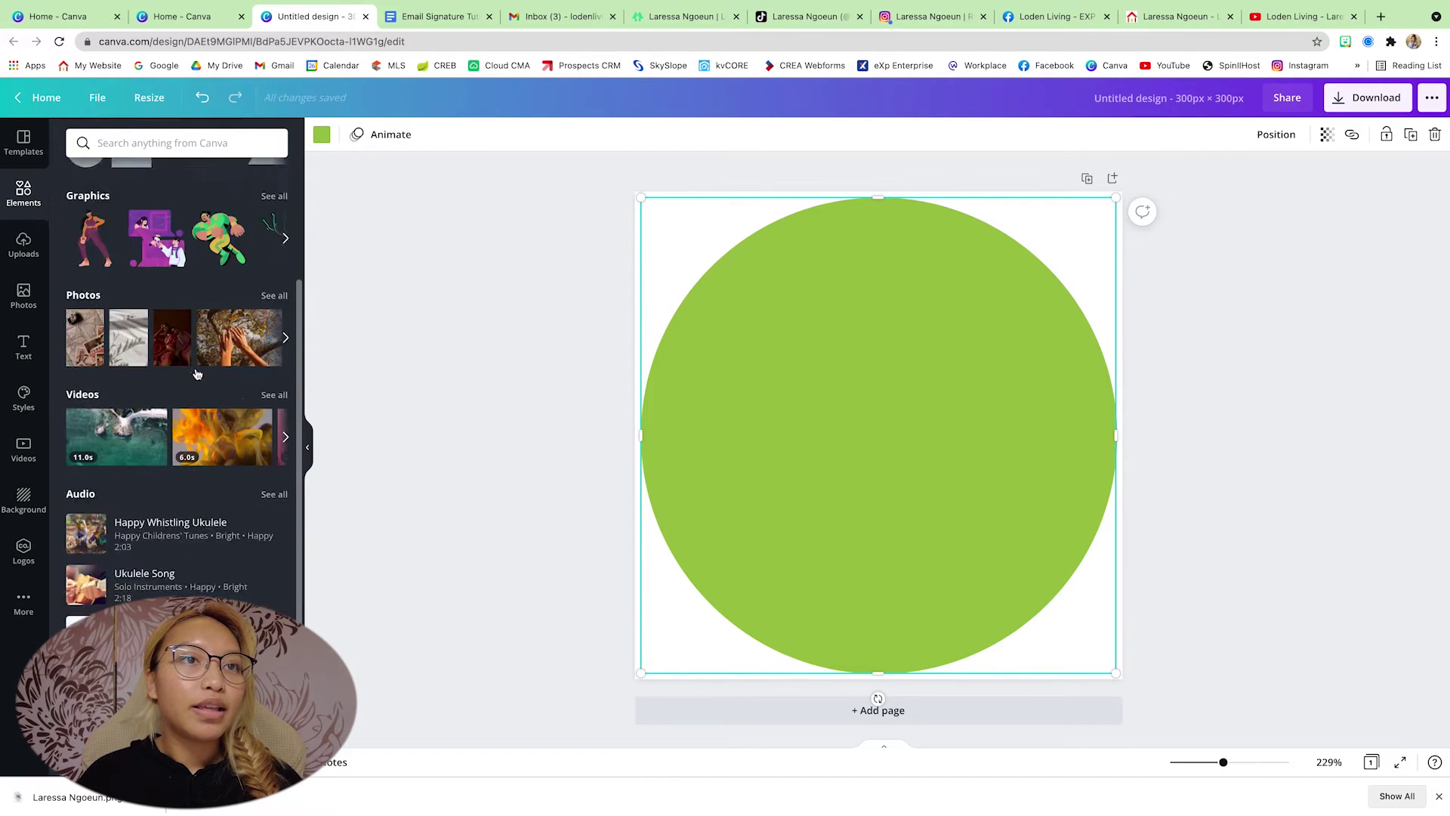
click(90, 613)
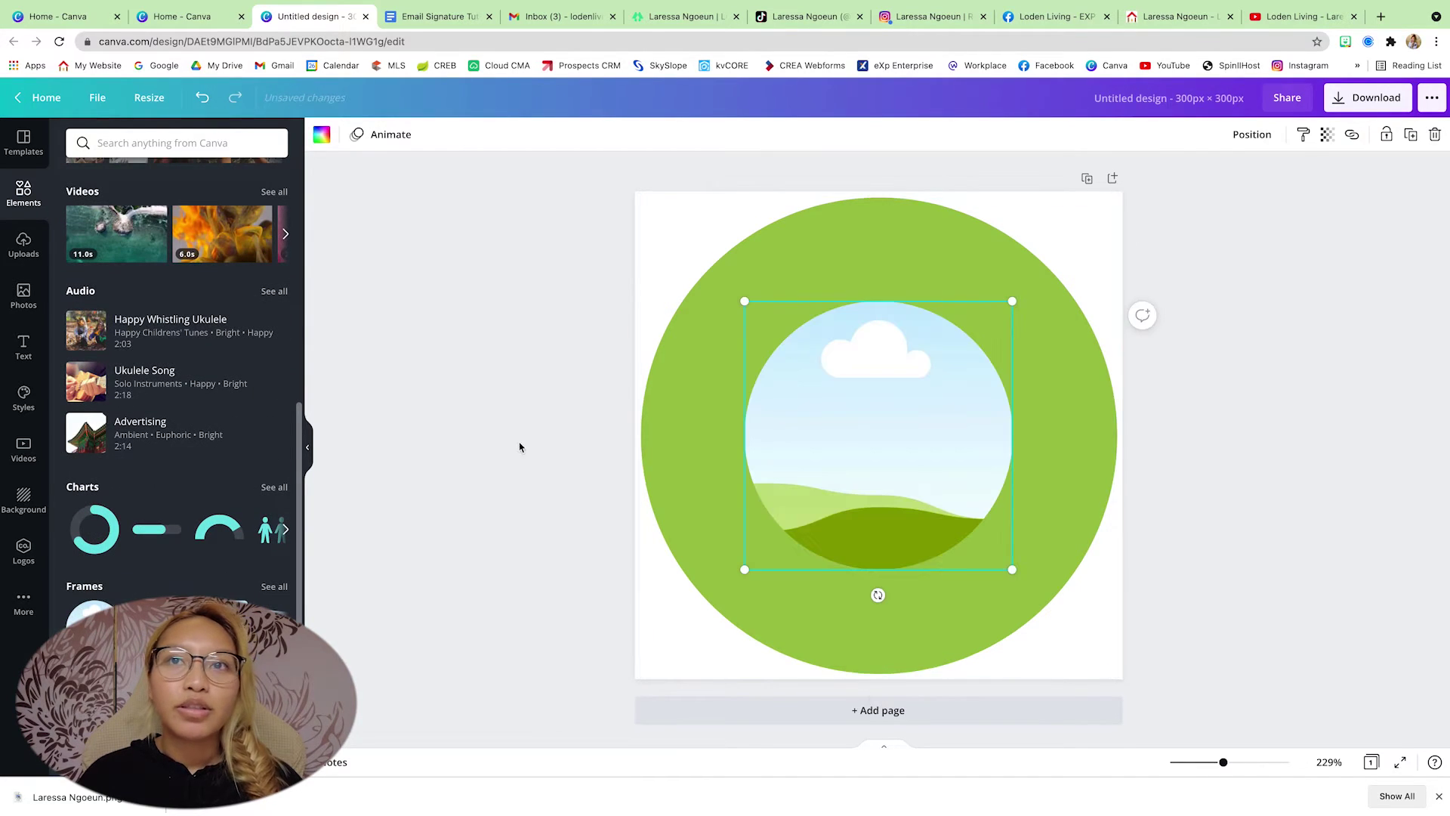
drag(1012, 301, 1083, 224)
drag(743, 567, 655, 659)
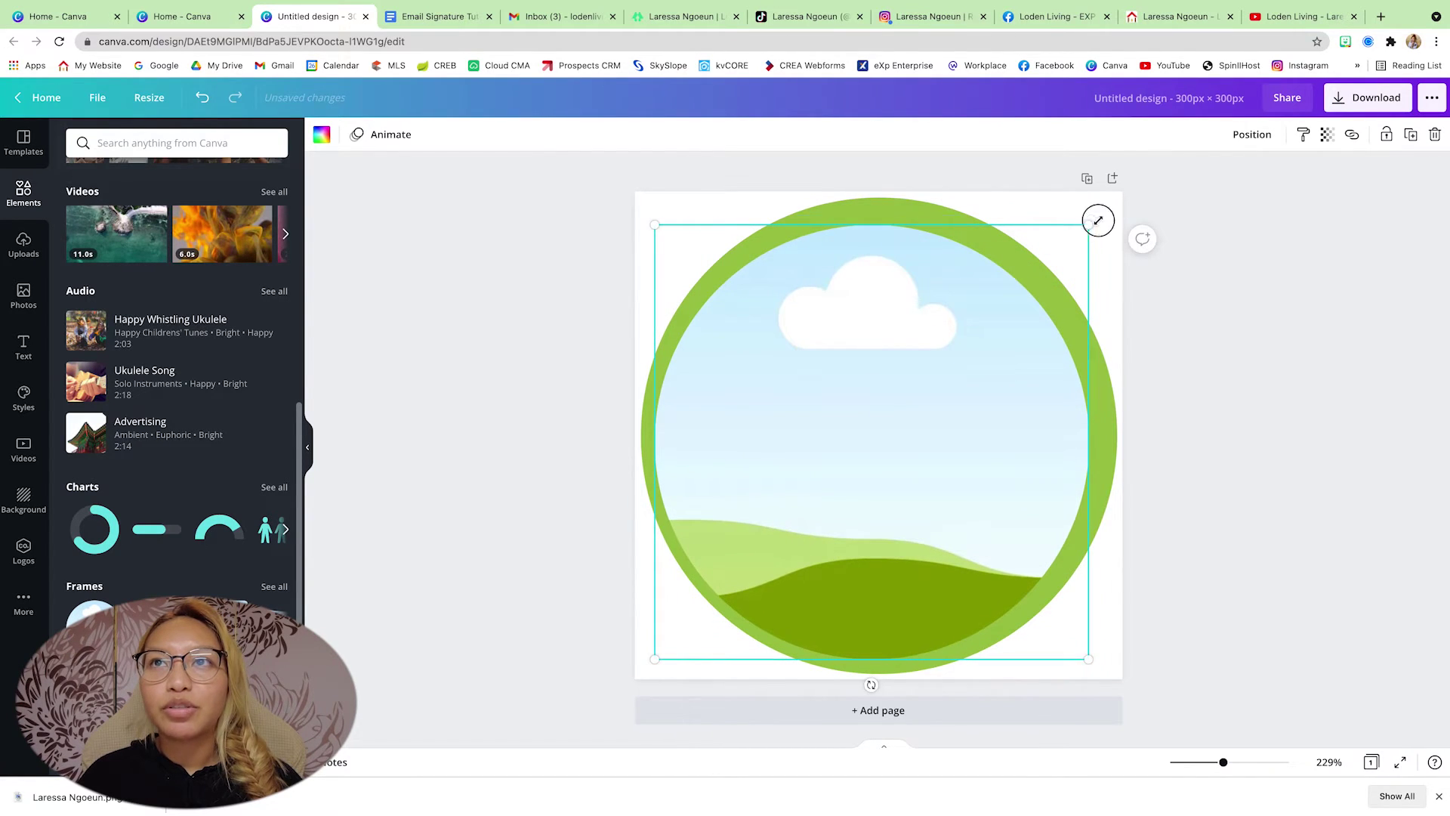
drag(1098, 220, 1103, 209)
drag(910, 365, 906, 364)
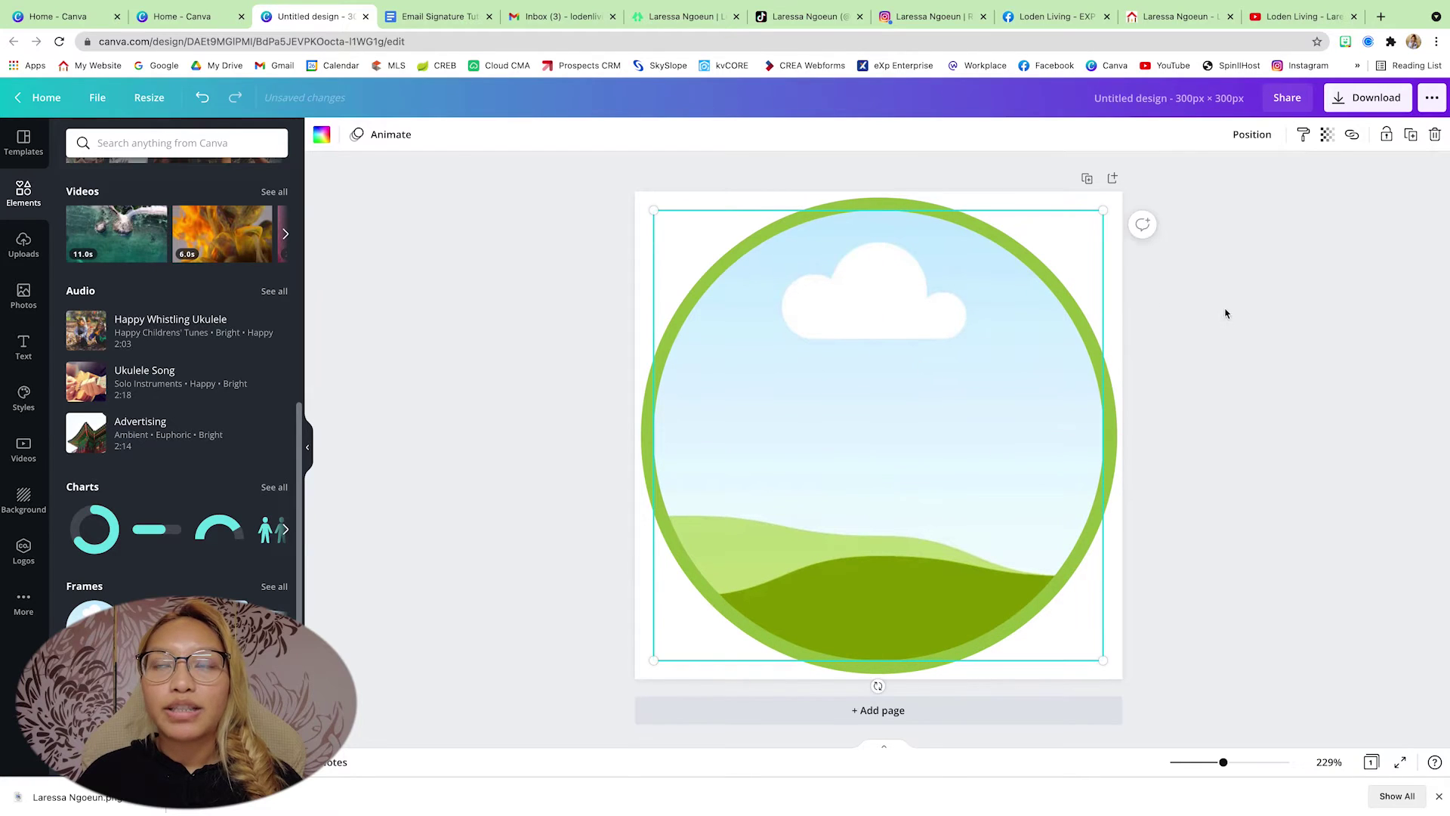
- Drop the headshot from Uploads into the frame, adjust its crop, and add a blank page
click(24, 245)
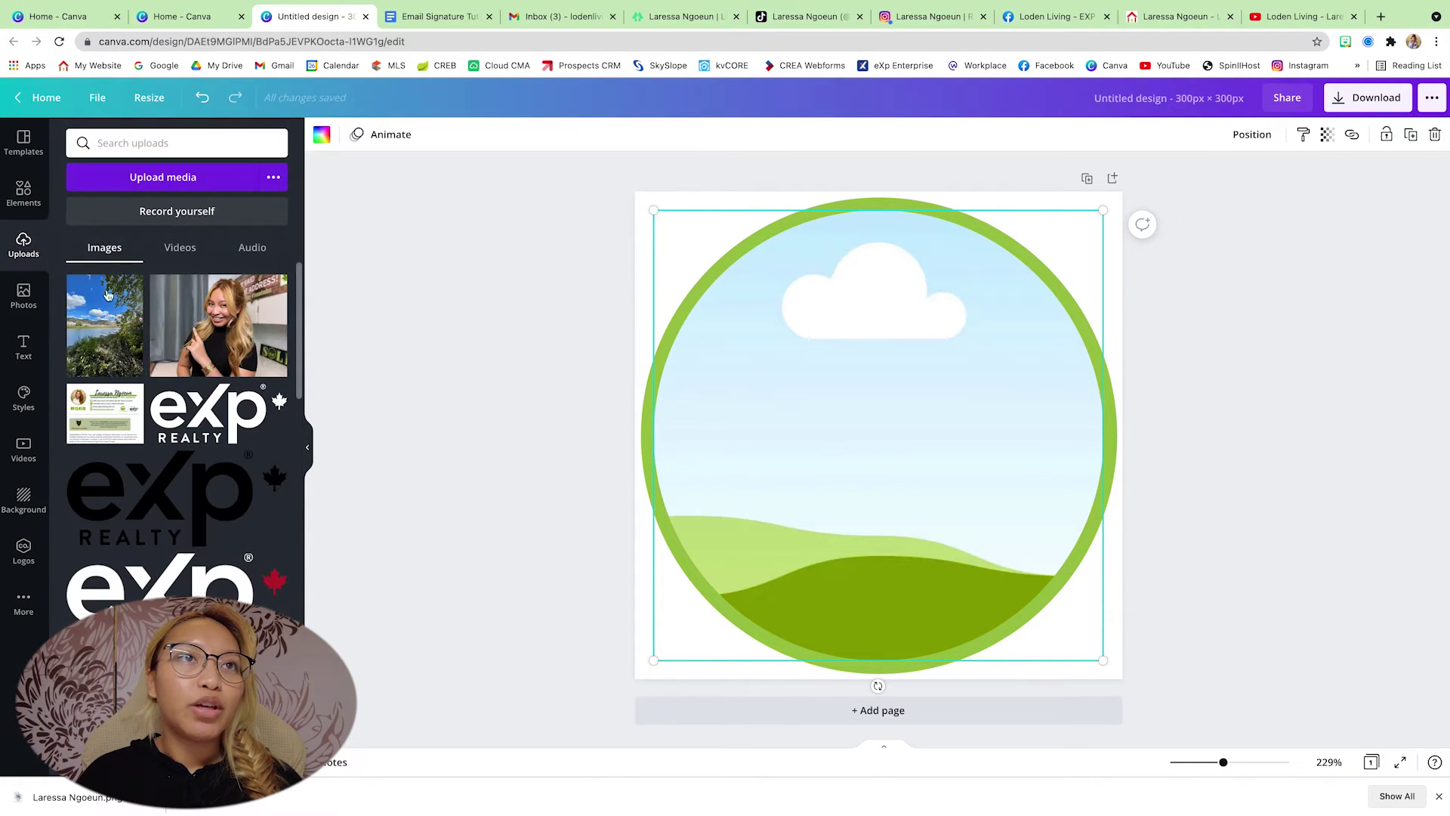
scroll(234, 361, down, 5)
drag(234, 393, 805, 405)
double_click(831, 372)
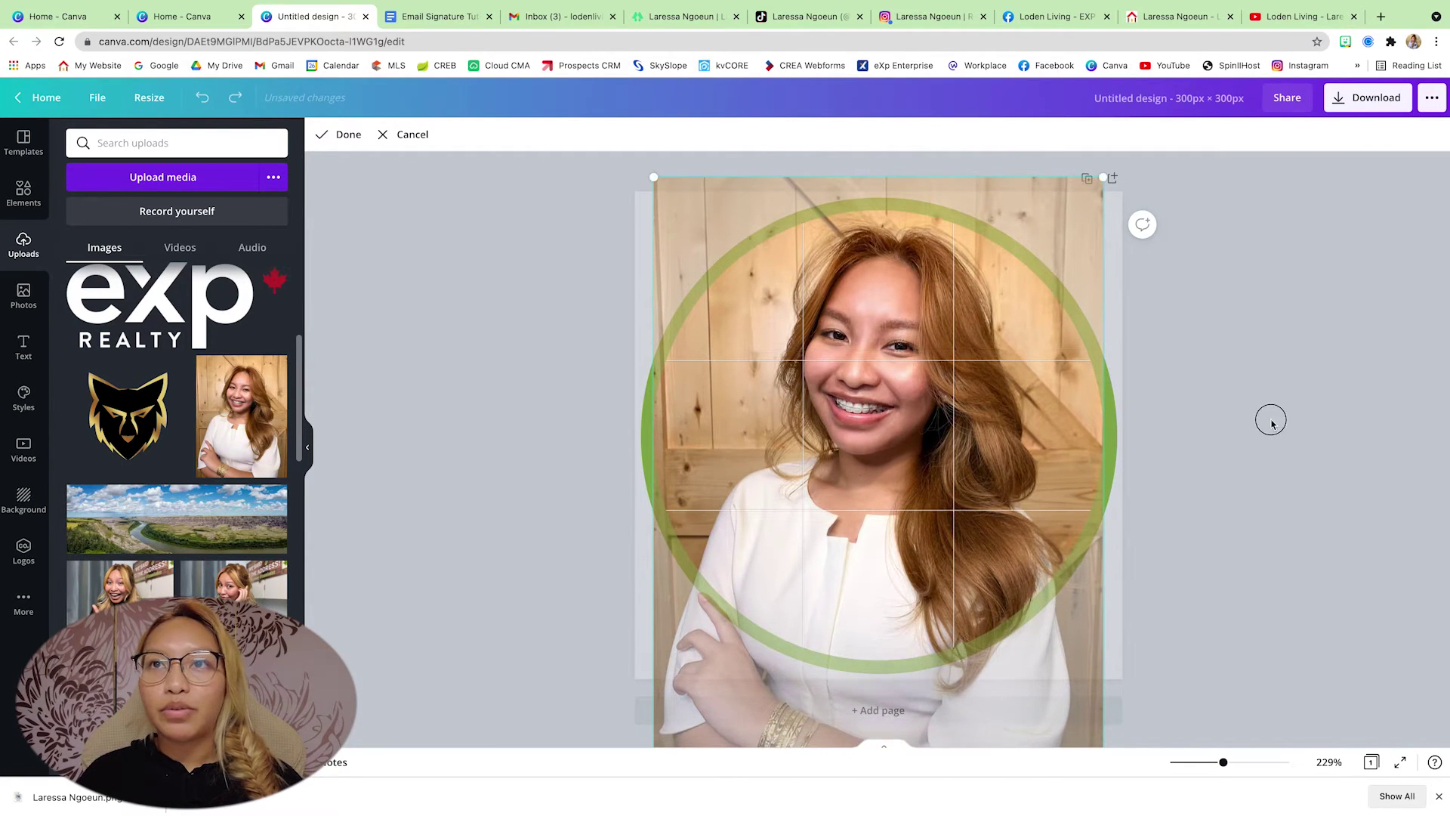
click(1271, 421)
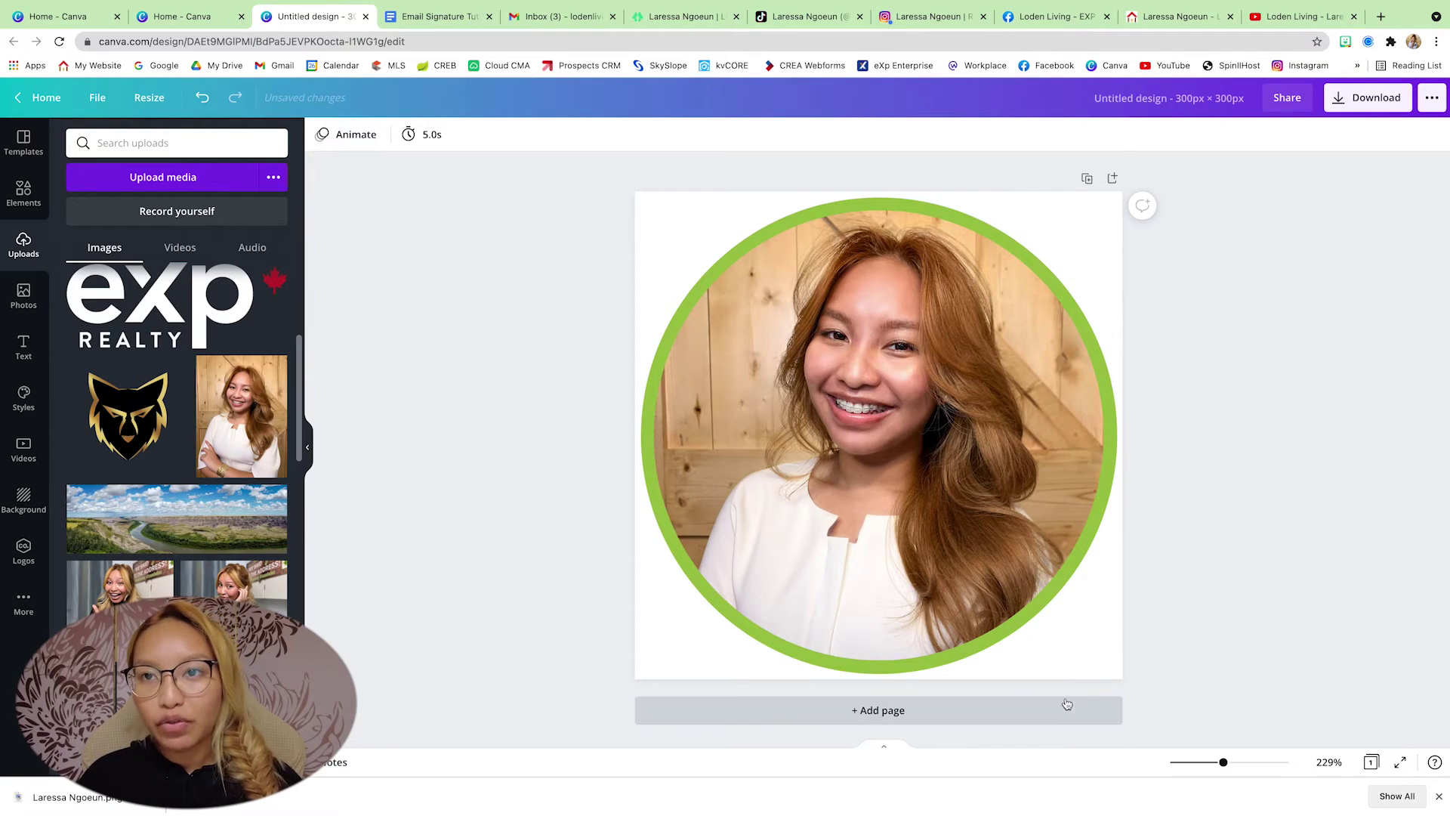
click(1066, 704)
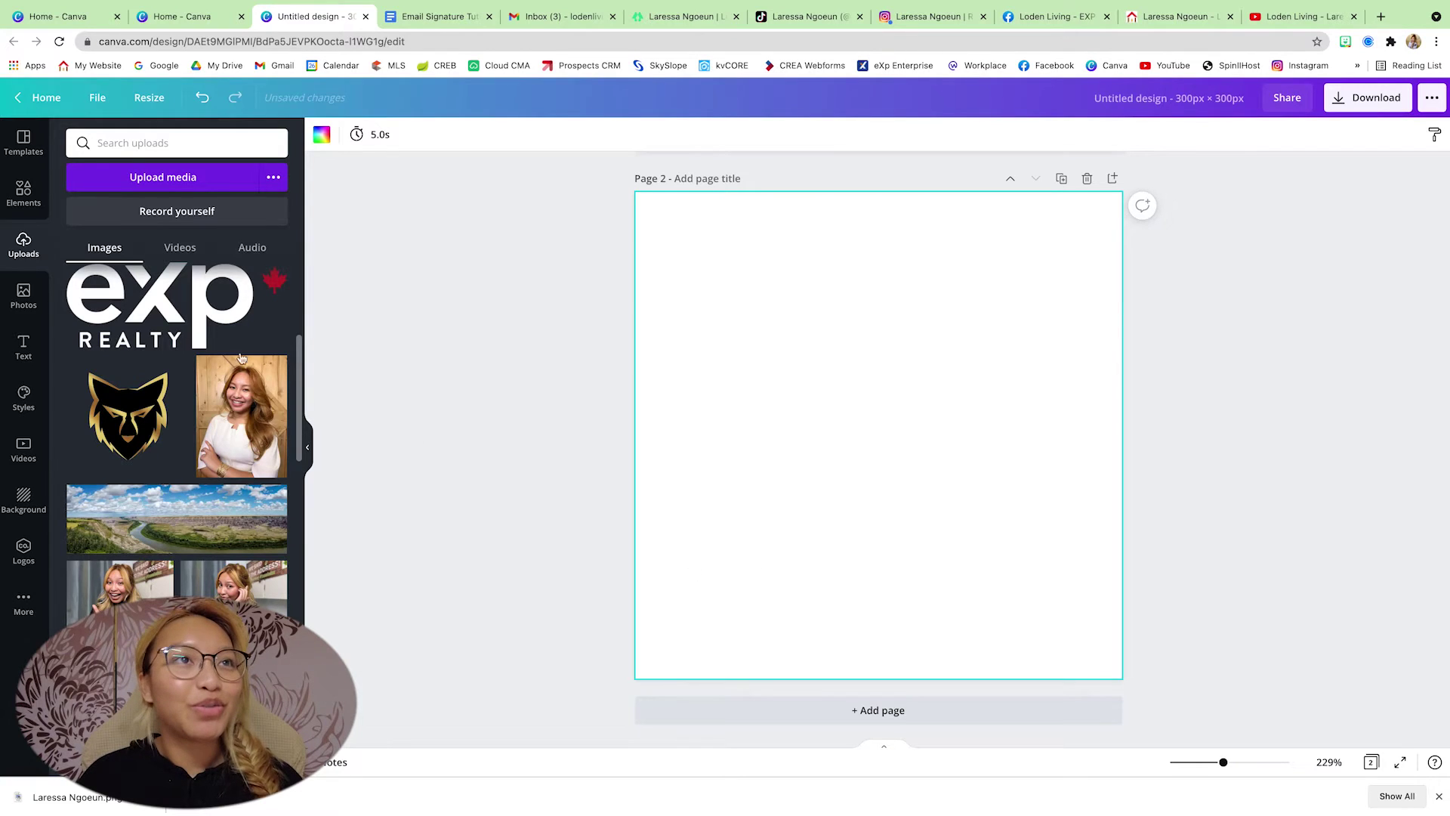
- Add a YouTube play icon, enlarge it to fill the page and colour it green
click(21, 189)
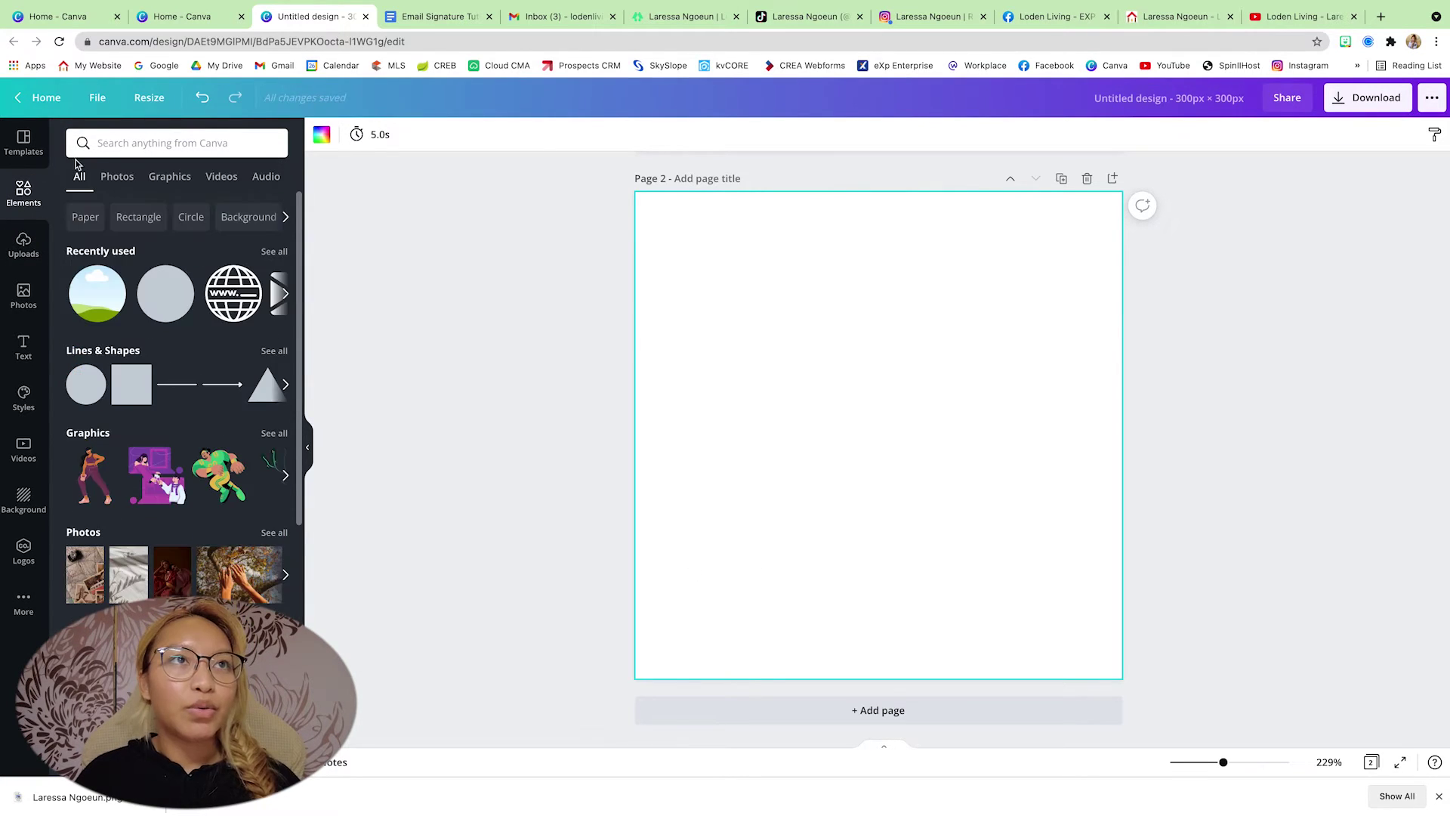
click(130, 146)
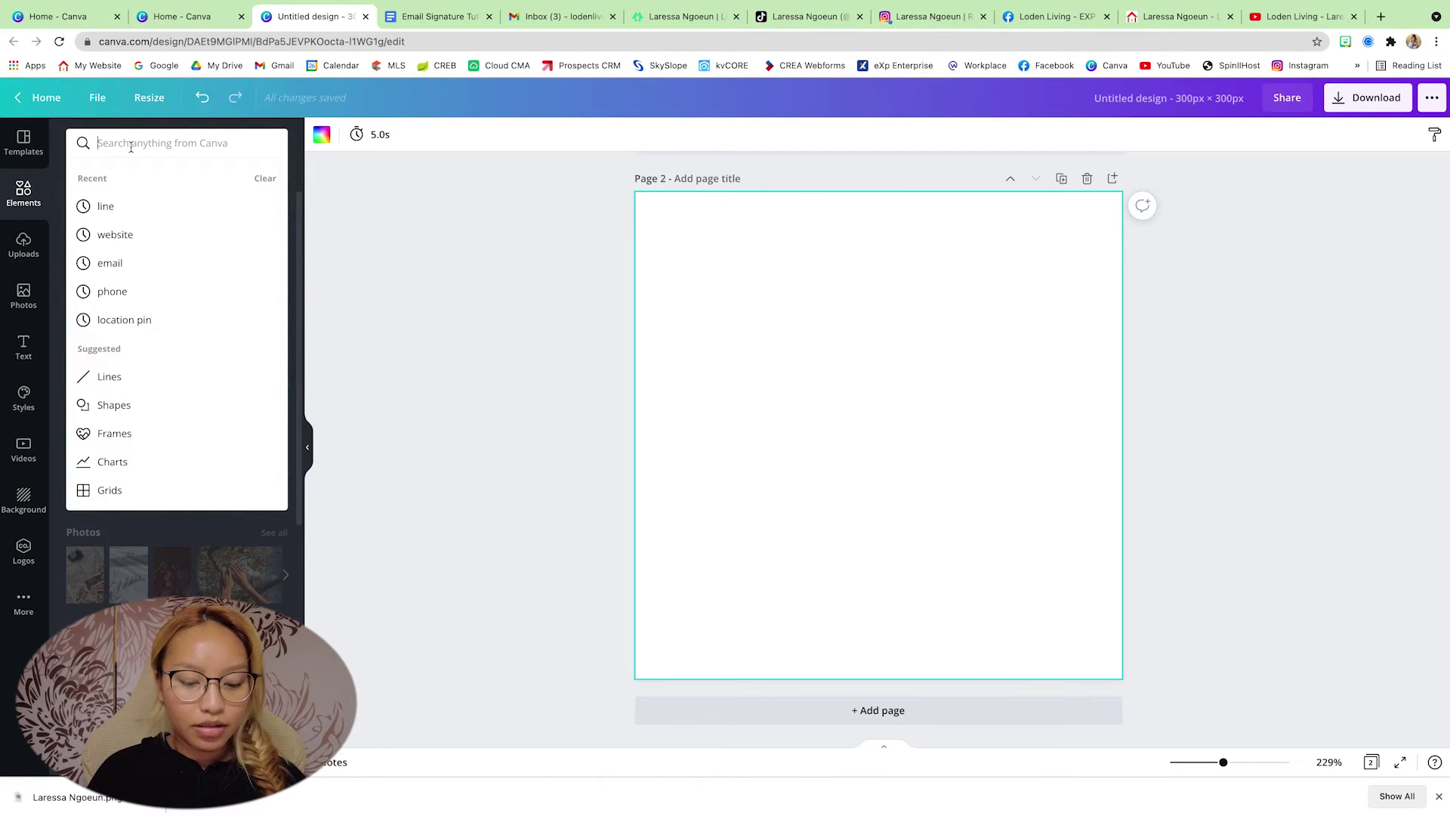
text(yu)
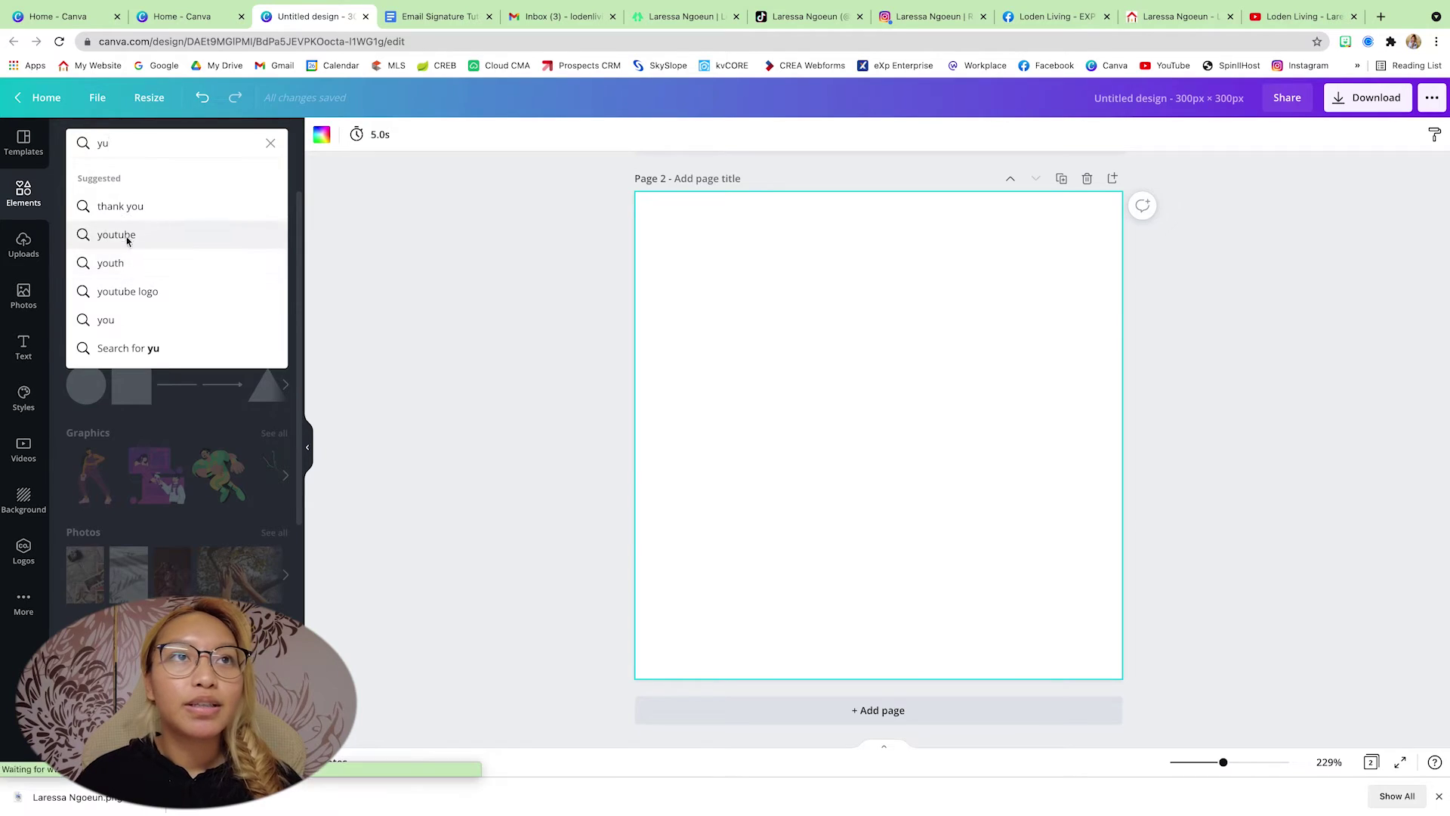
click(121, 235)
click(175, 251)
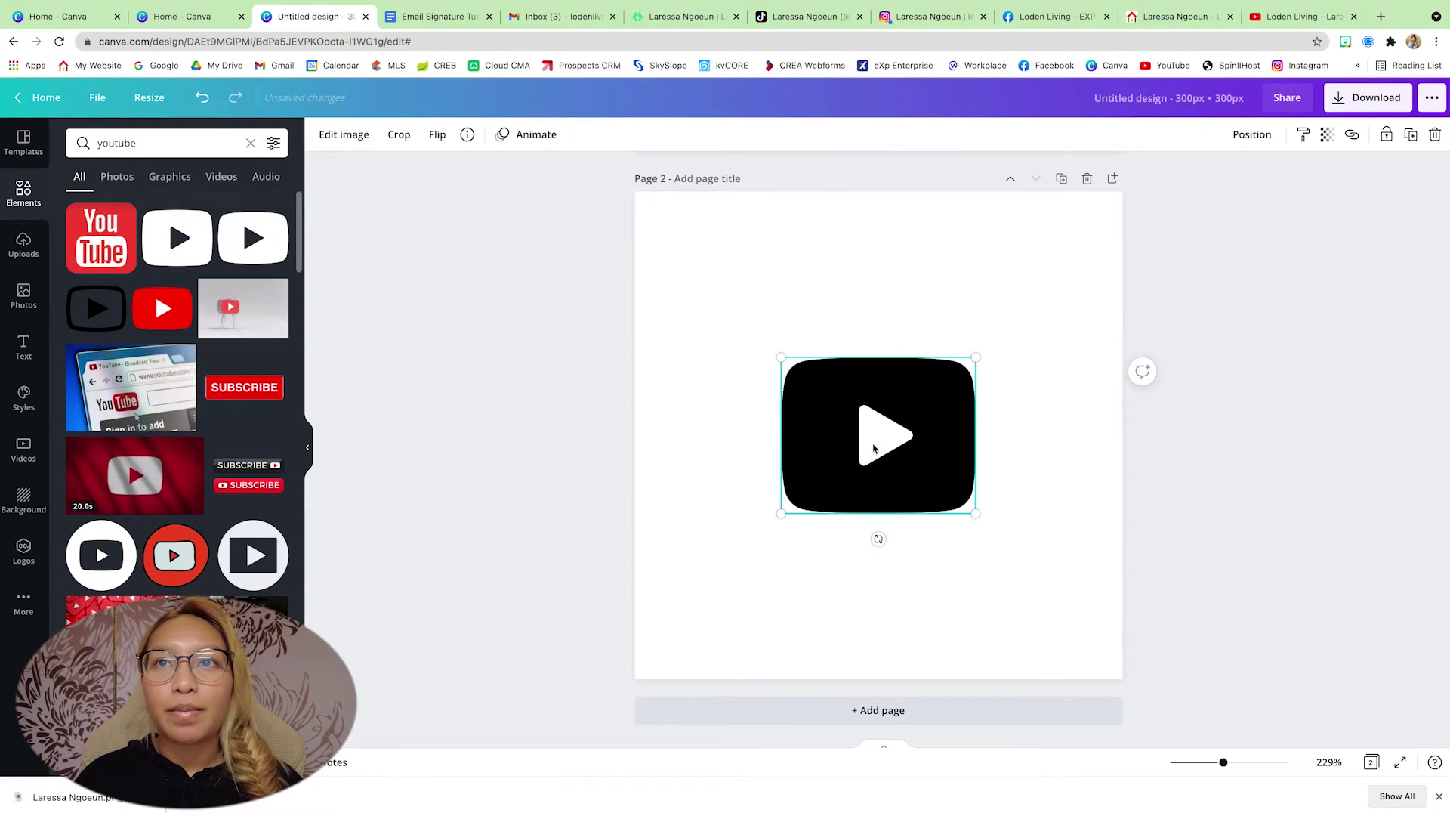
drag(778, 511, 638, 626)
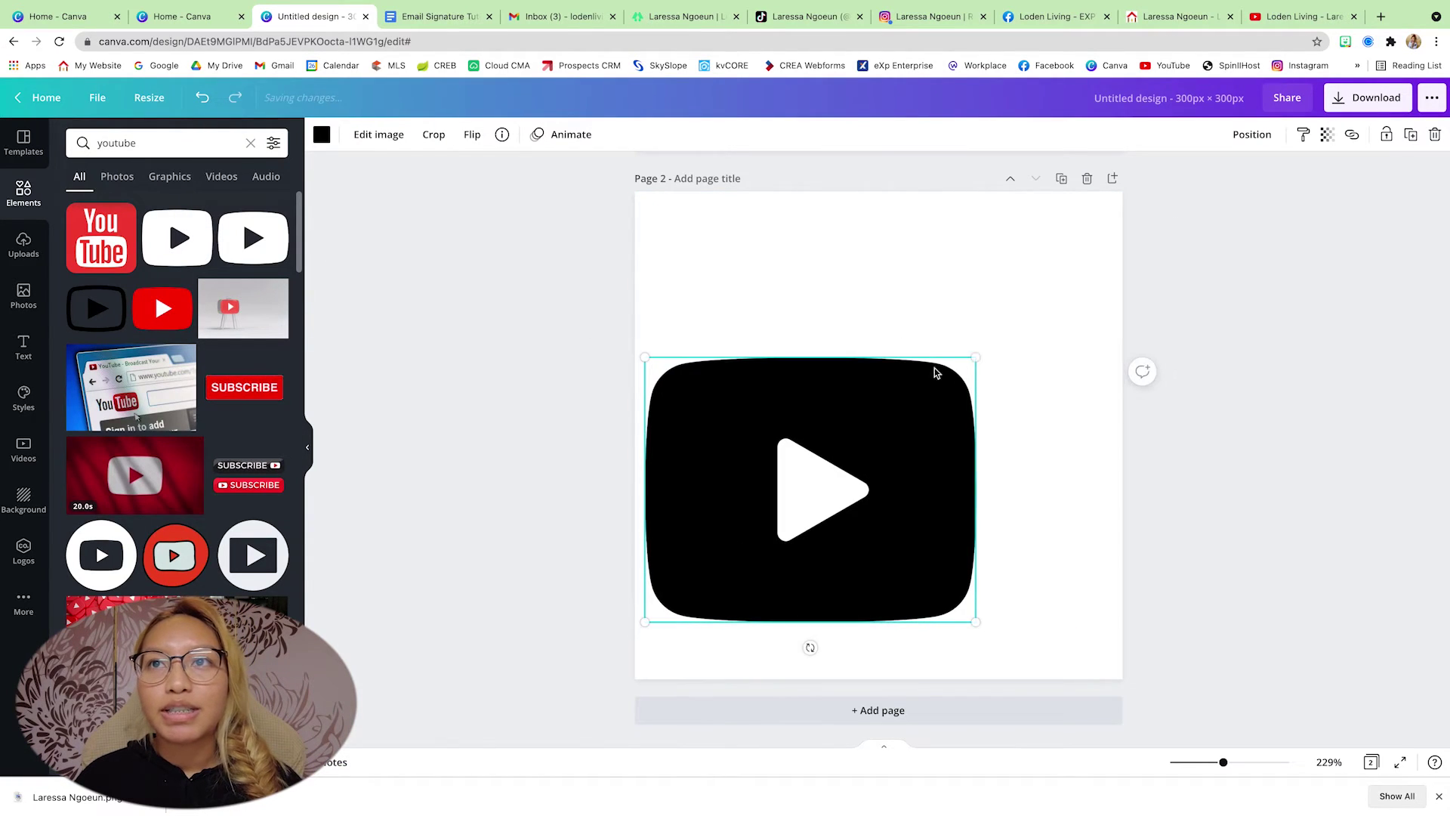
mouse_move(975, 357)
mouse_down()
mouse_move(1125, 241)
mouse_move(959, 375)
mouse_up()
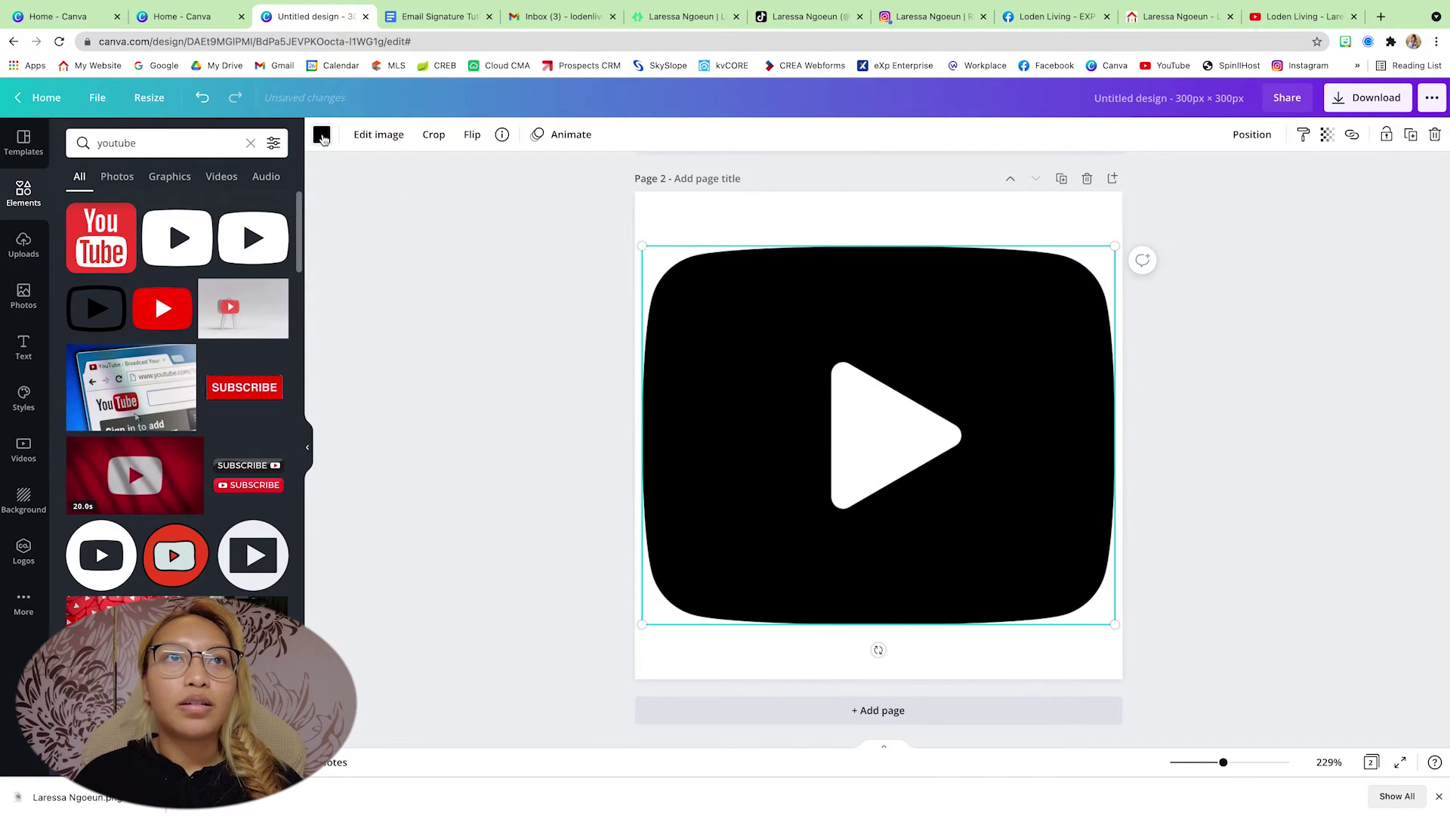
click(322, 134)
click(158, 209)
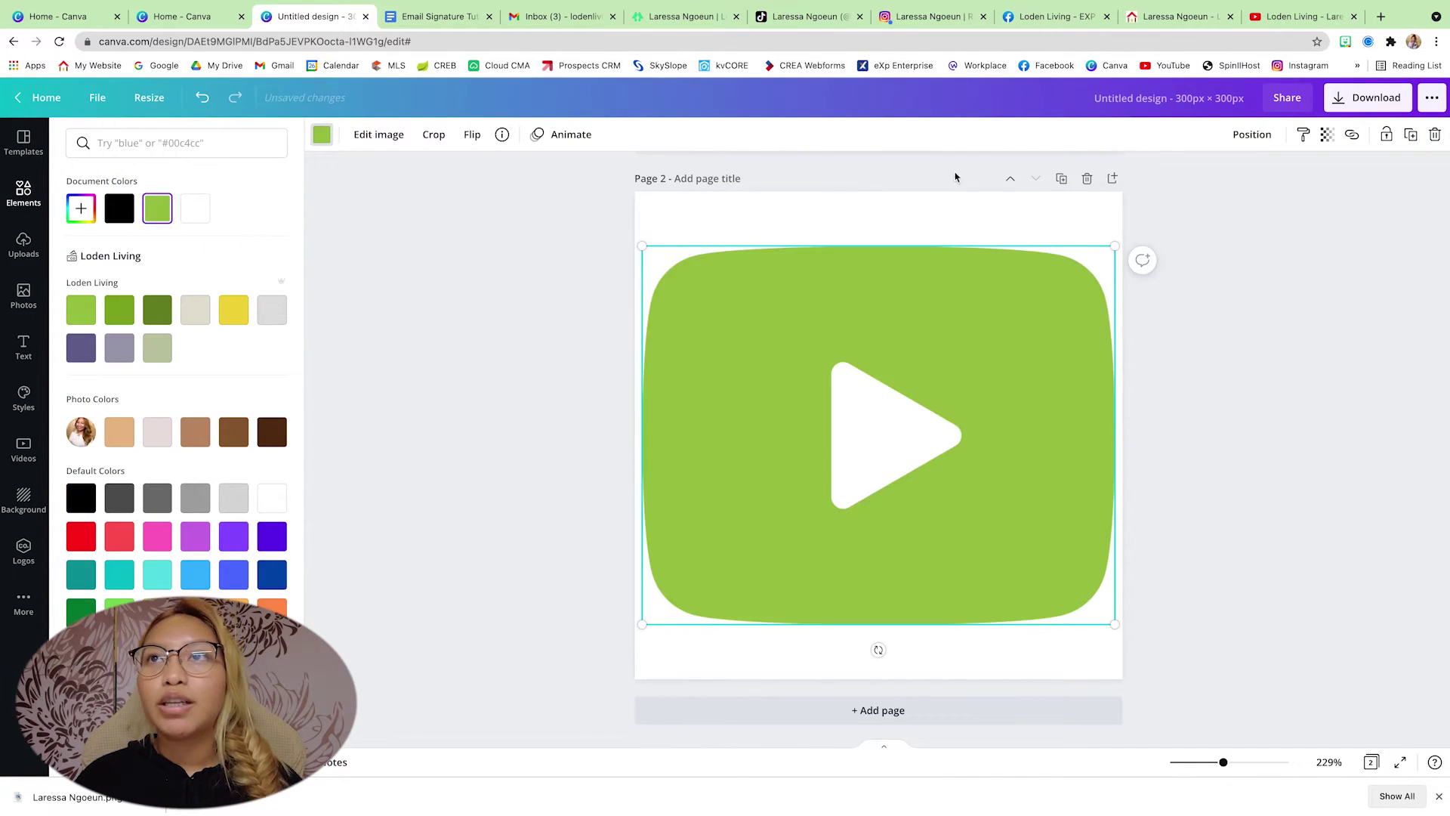
- On a new page, add the Instagram icon enlarged to fill the page
click(1112, 178)
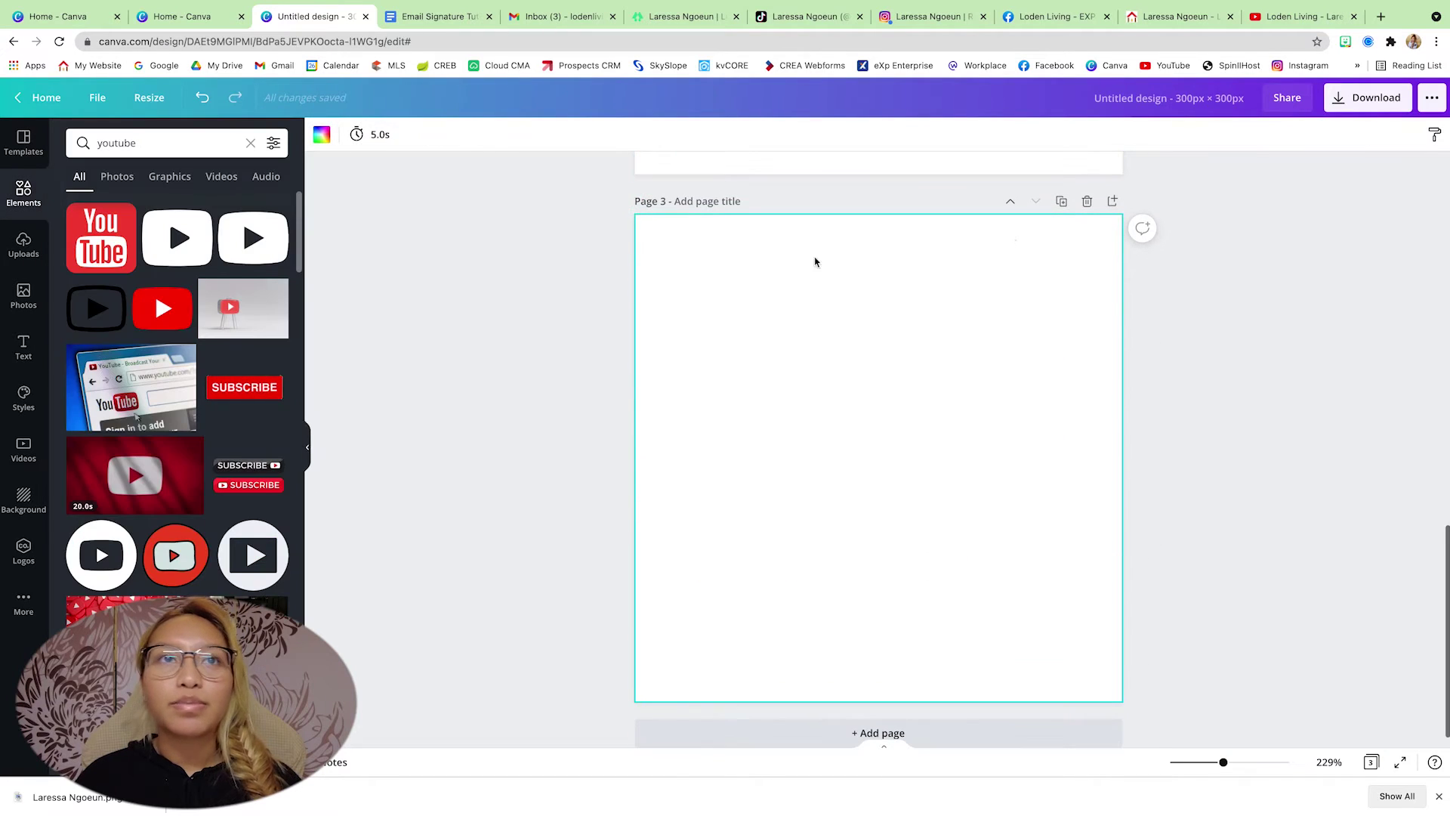
triple_click(149, 142)
text(instagram)
key(Return)
click(112, 324)
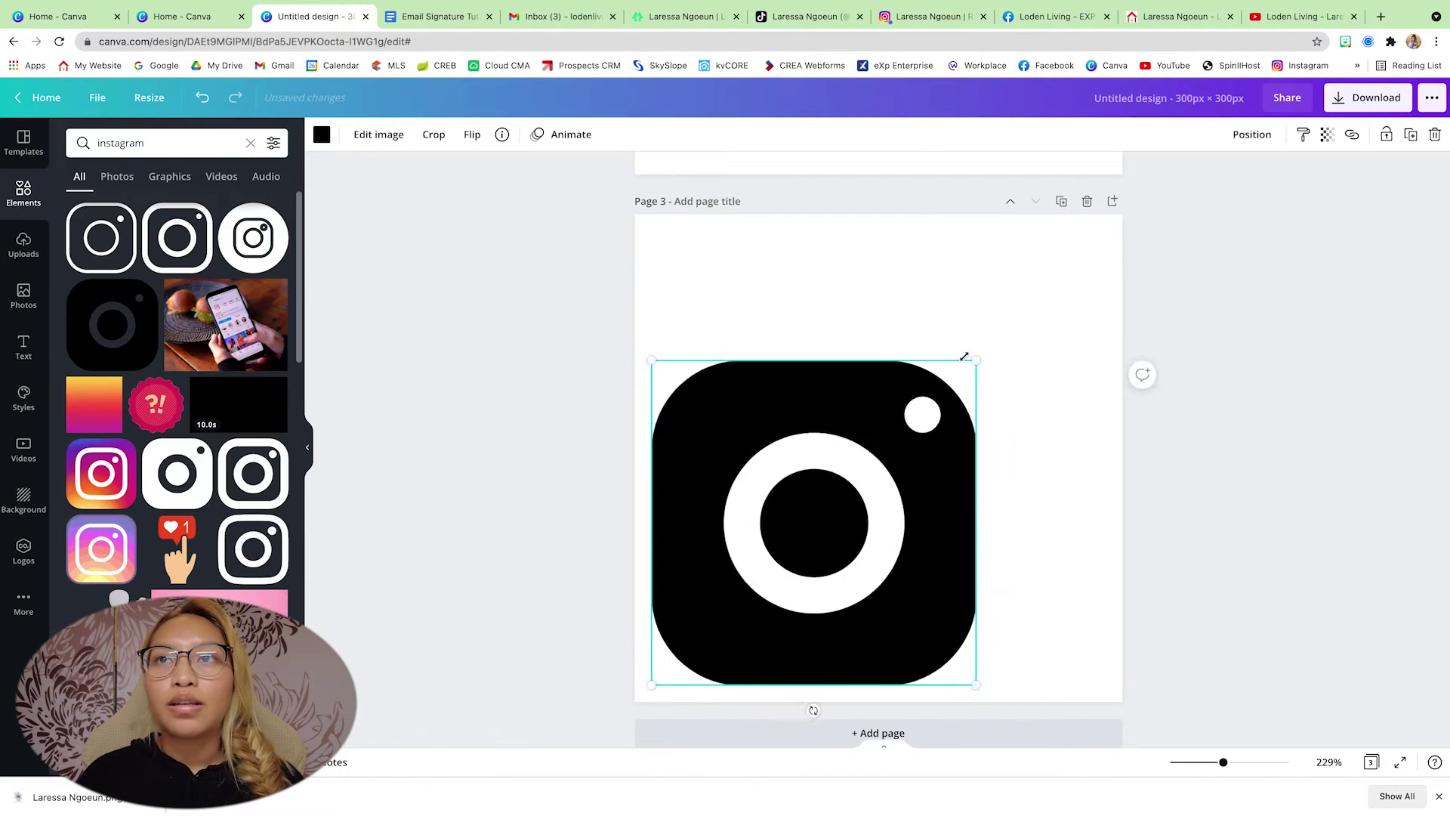
drag(964, 357, 1117, 221)
click(322, 134)
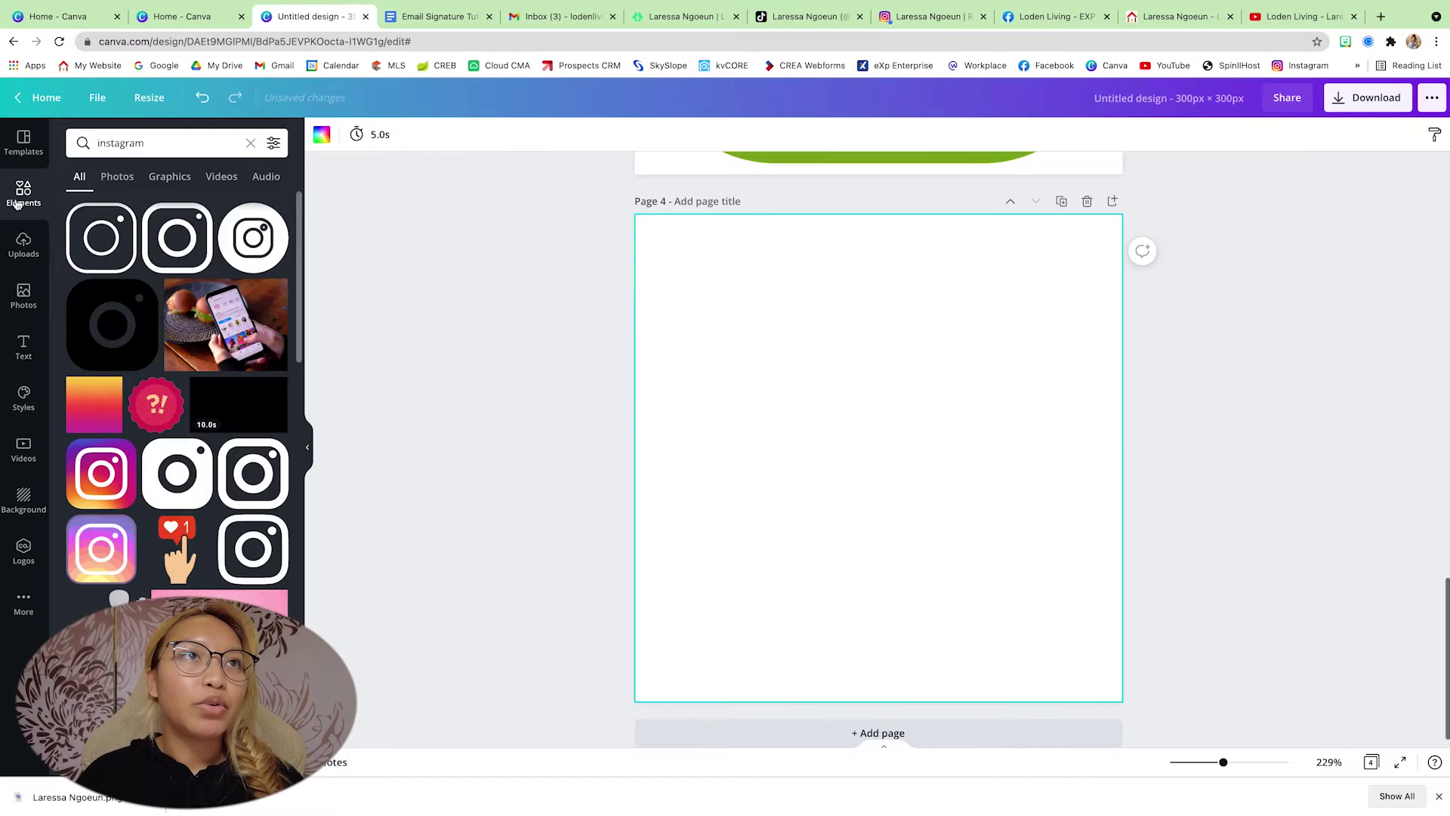
- Add the Facebook icon, enlarge it to fill the page and recolour it green
text(fac)
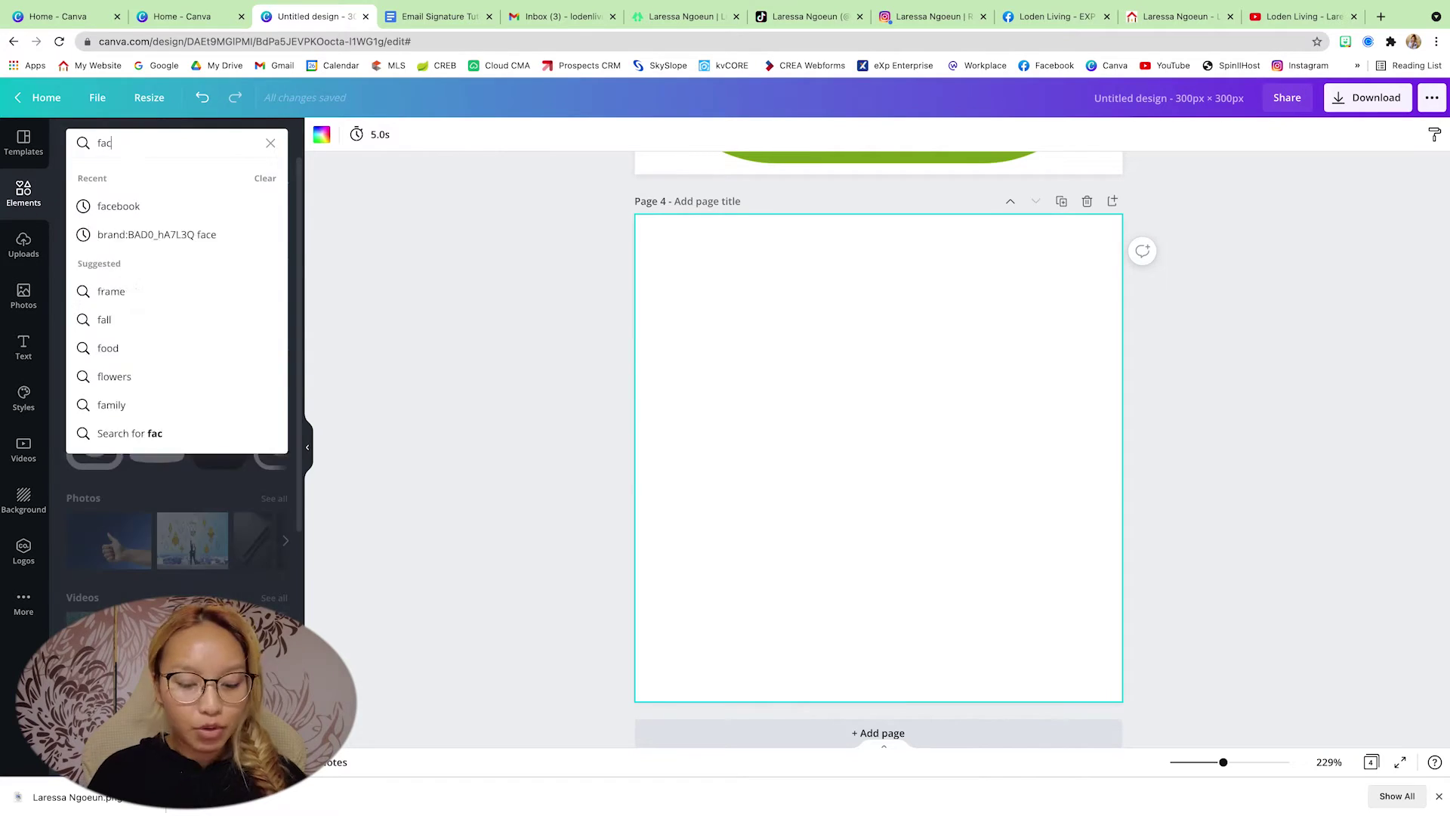
text(ebook)
key(Return)
click(253, 501)
drag(977, 363, 1117, 220)
click(322, 134)
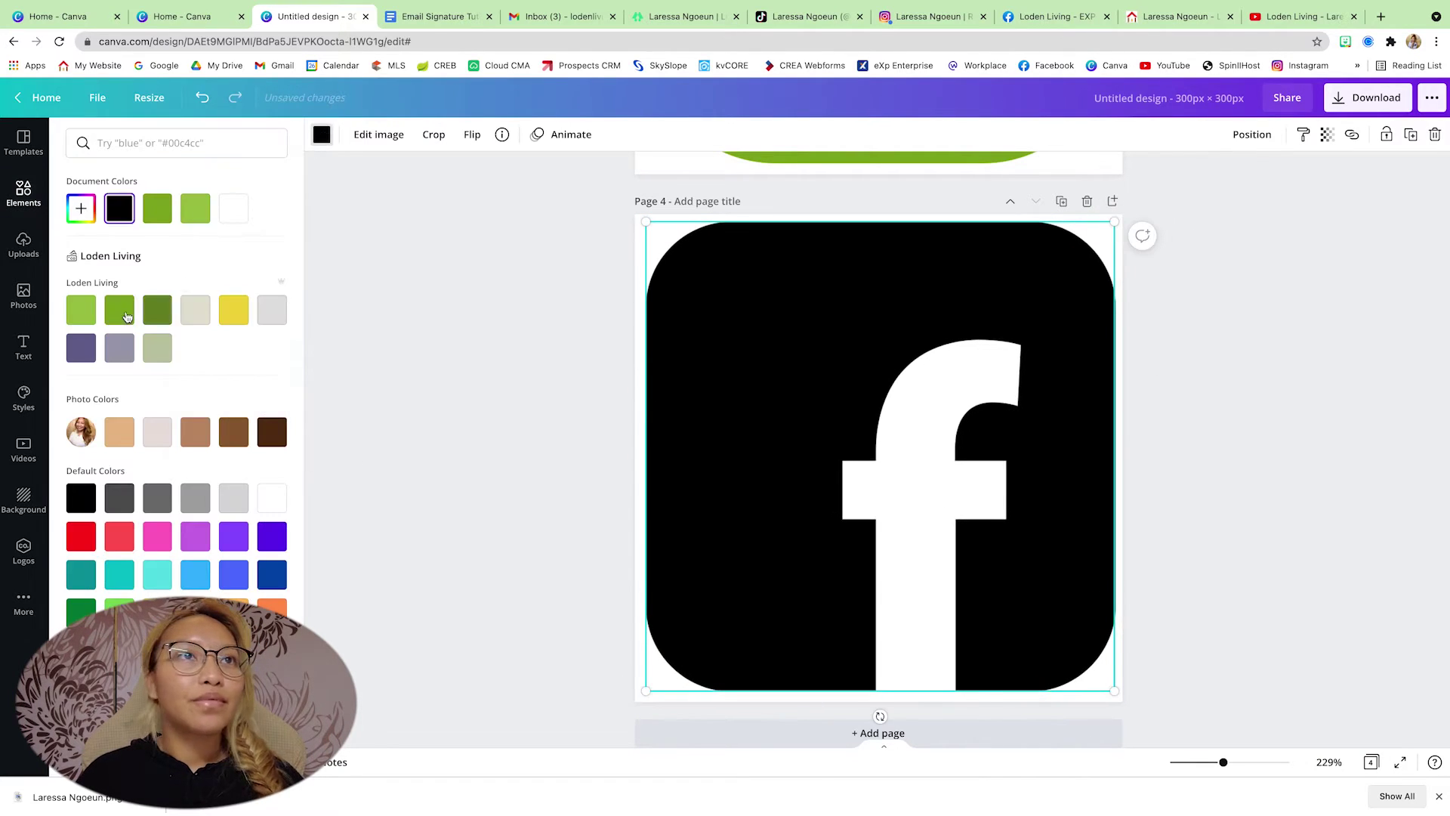
click(125, 315)
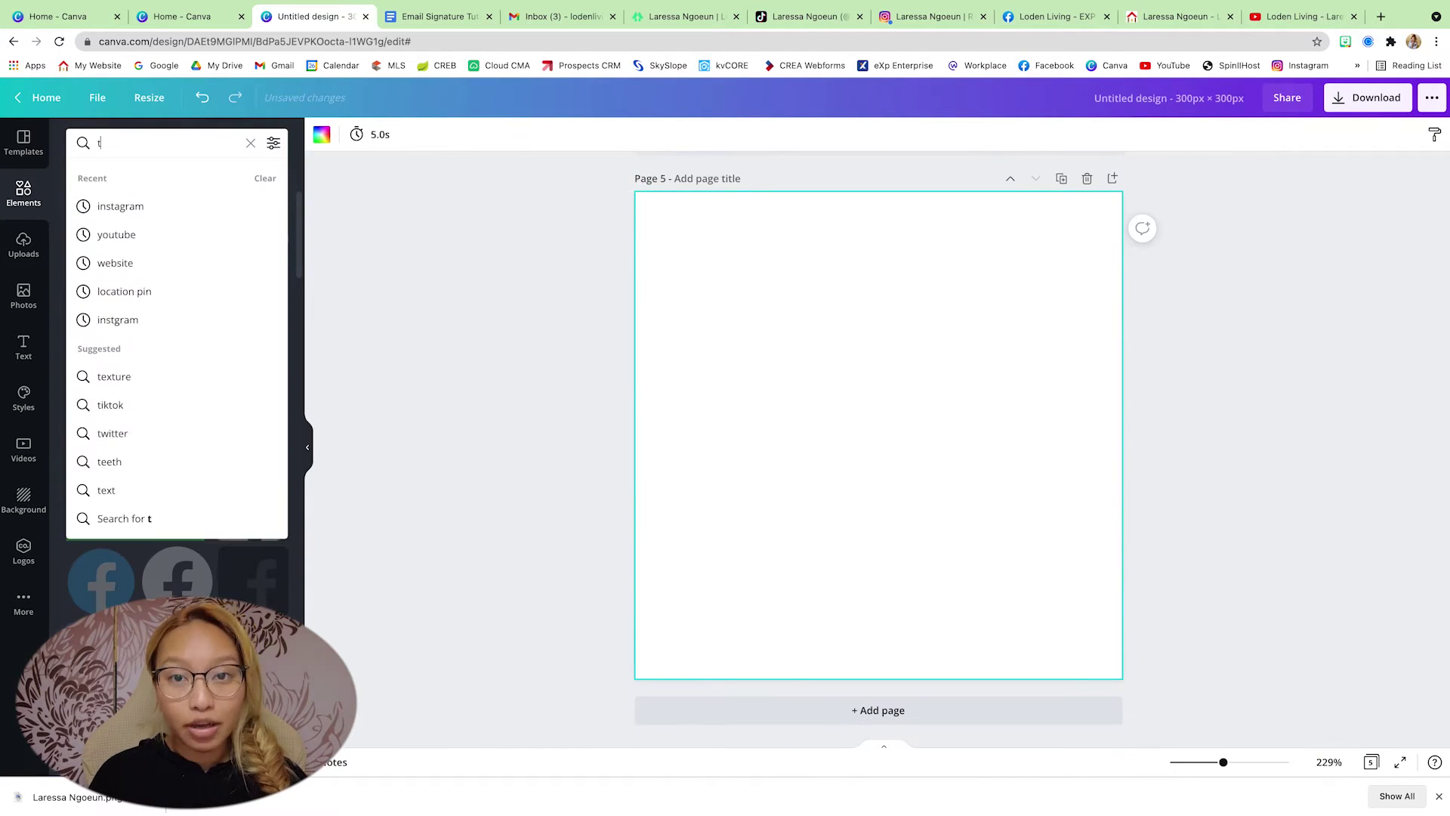
- Add the TikTok icon, enlarge it to fill the page and colour it green
text(tik tok)
key(Return)
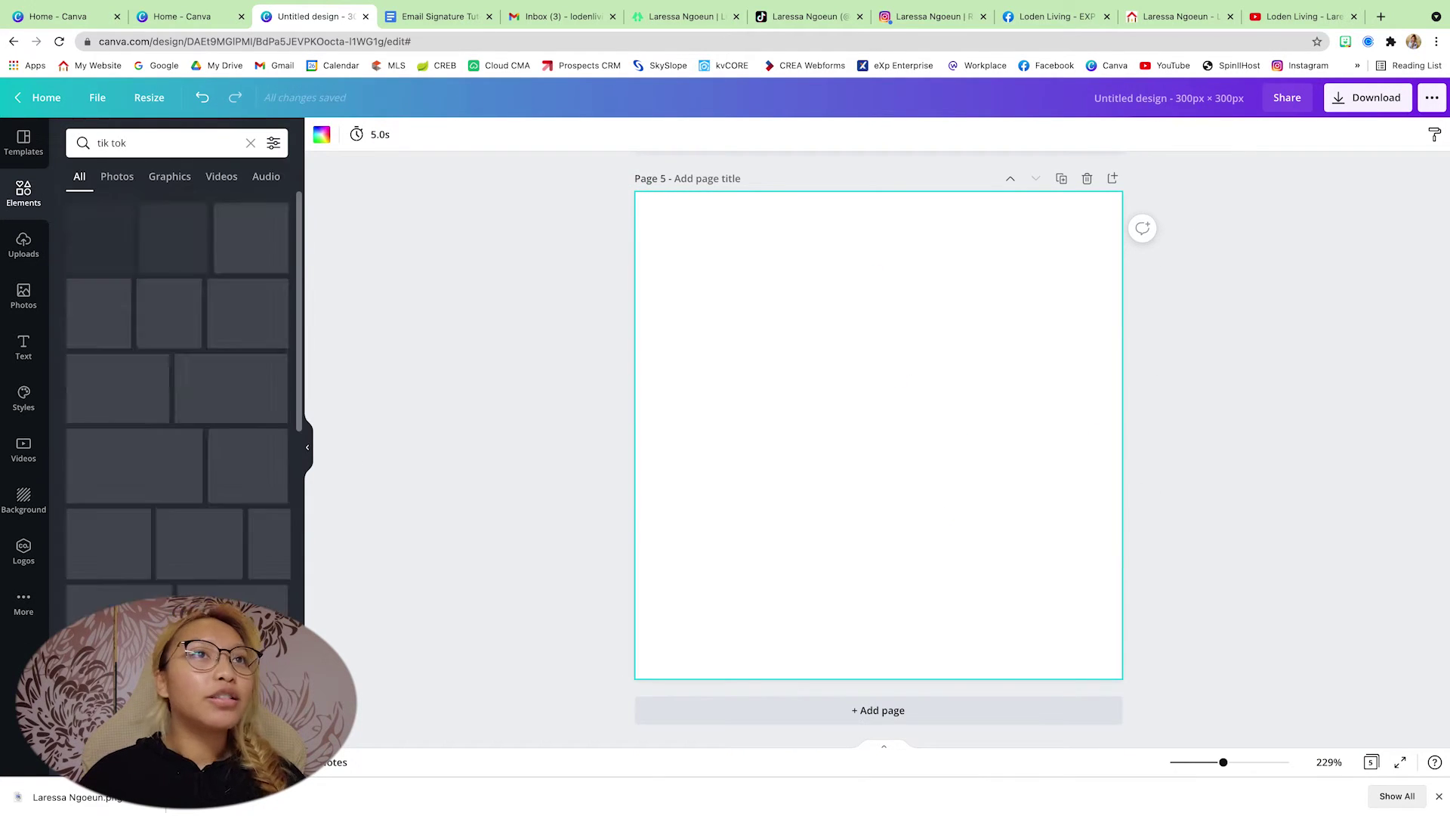
click(252, 237)
drag(851, 421, 1114, 672)
click(321, 134)
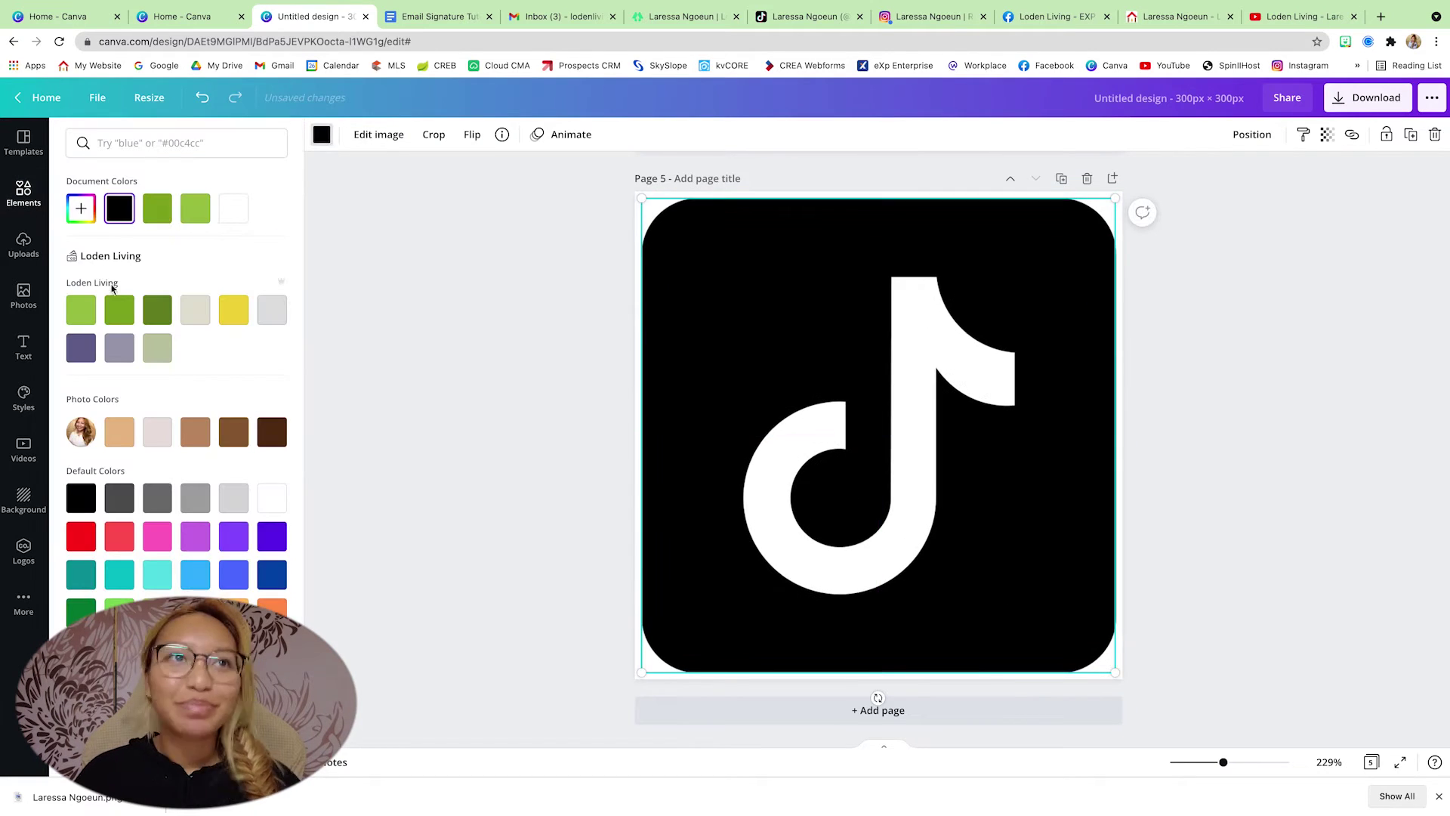
click(119, 309)
scroll(532, 283, up, 5)
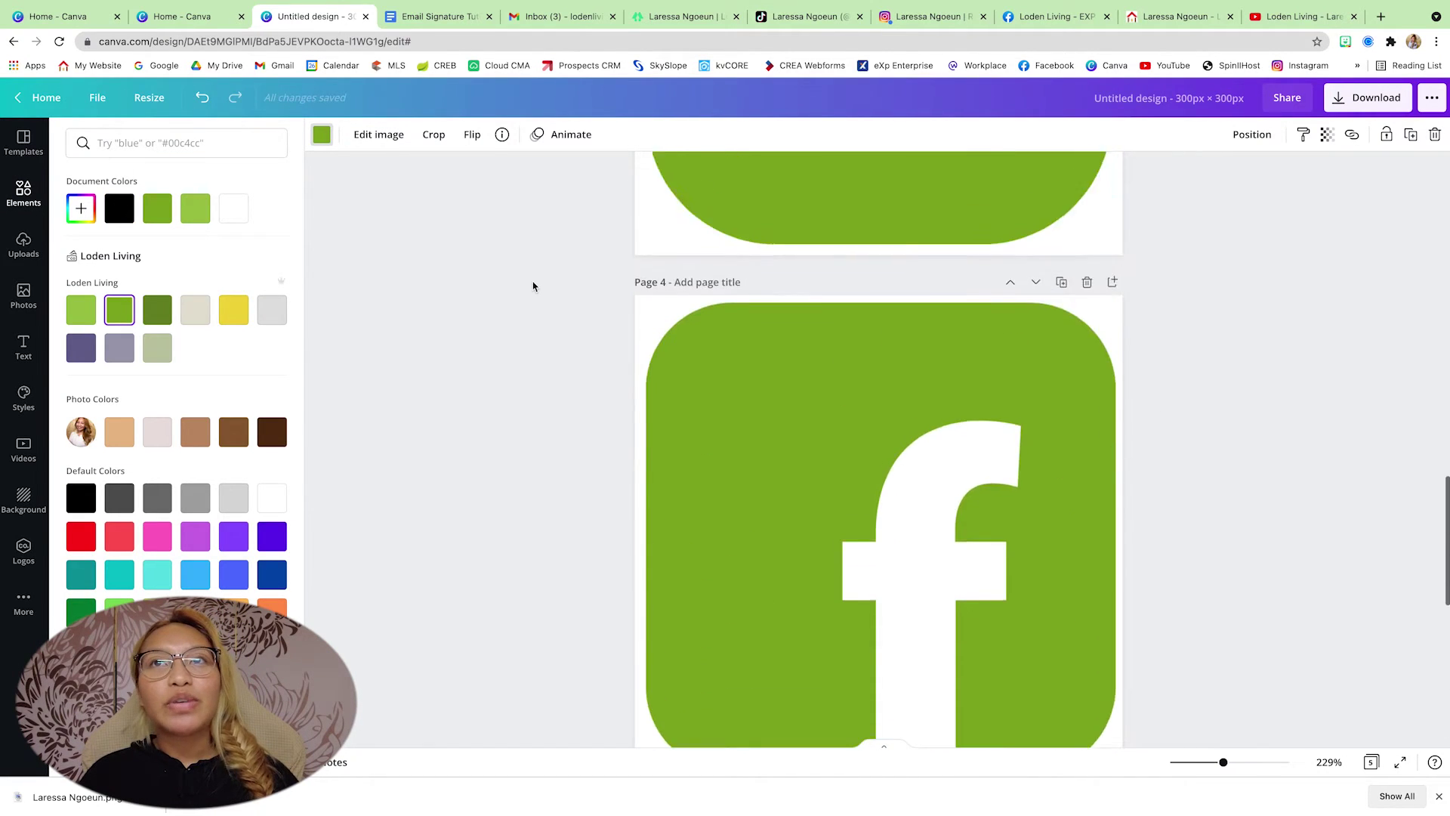
scroll(533, 285, up, 15)
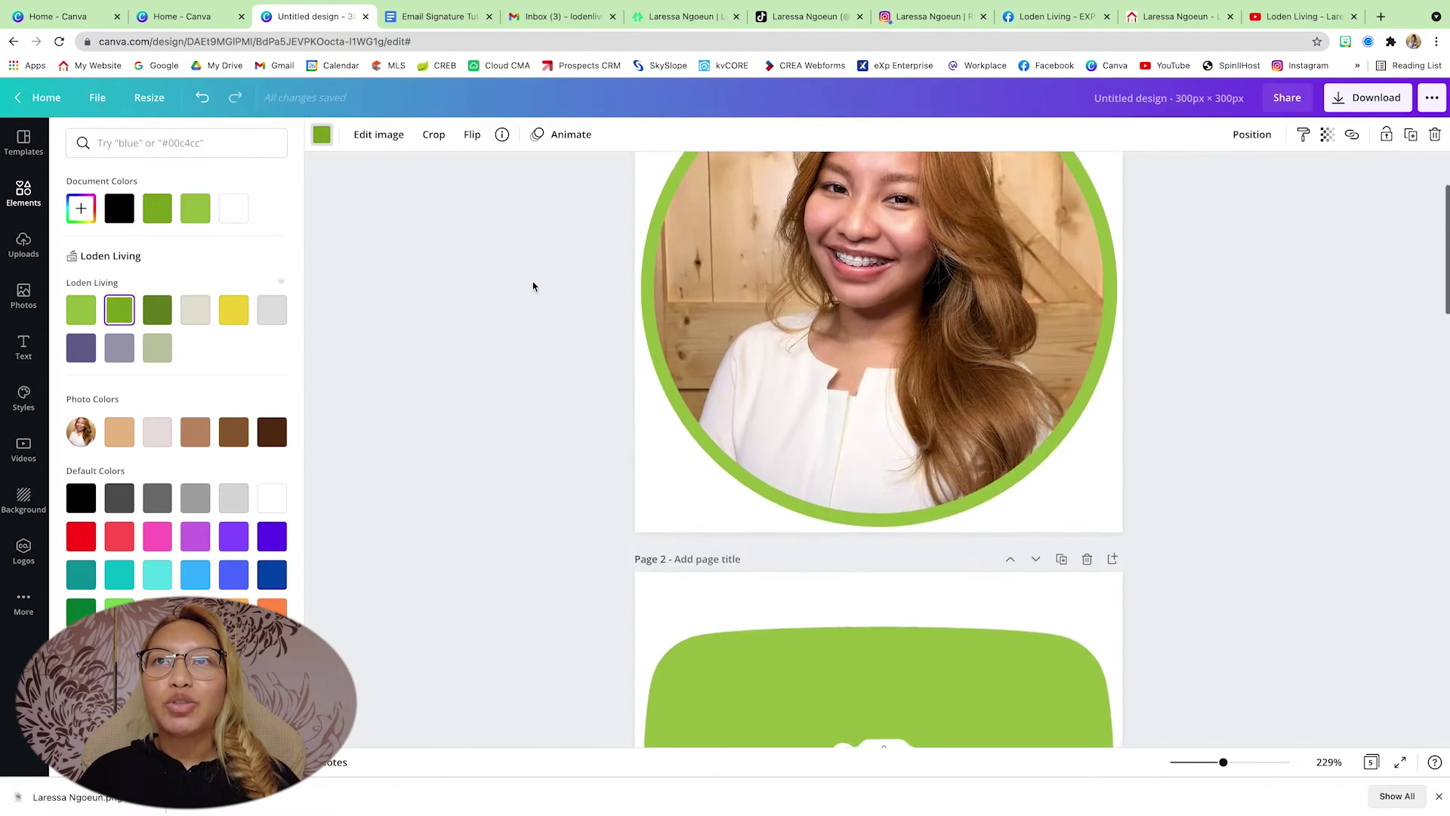
scroll(532, 286, up, 2)
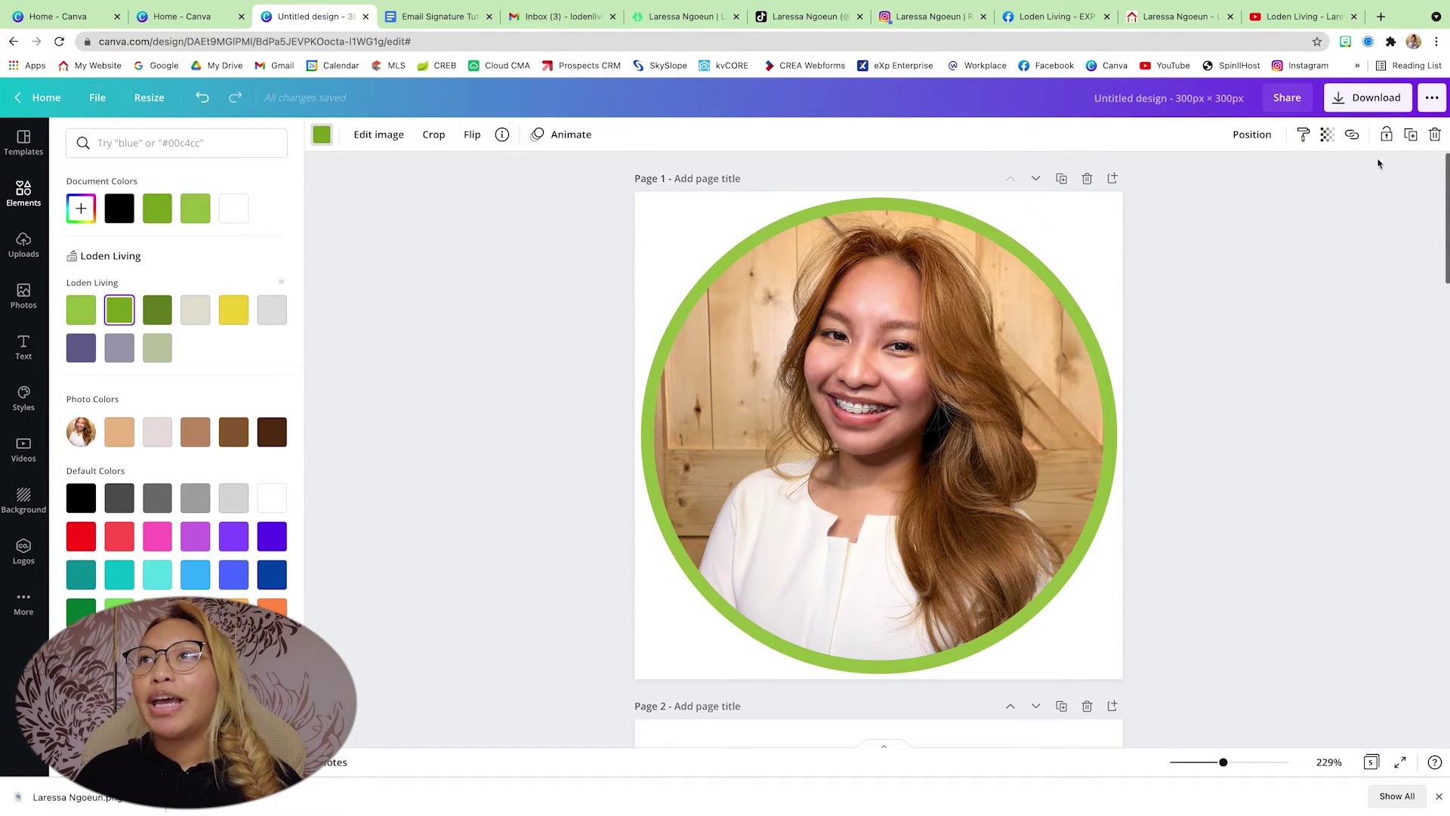
- Download all pages as PNGs with a transparent background and dismiss the saved-design popup
click(1368, 98)
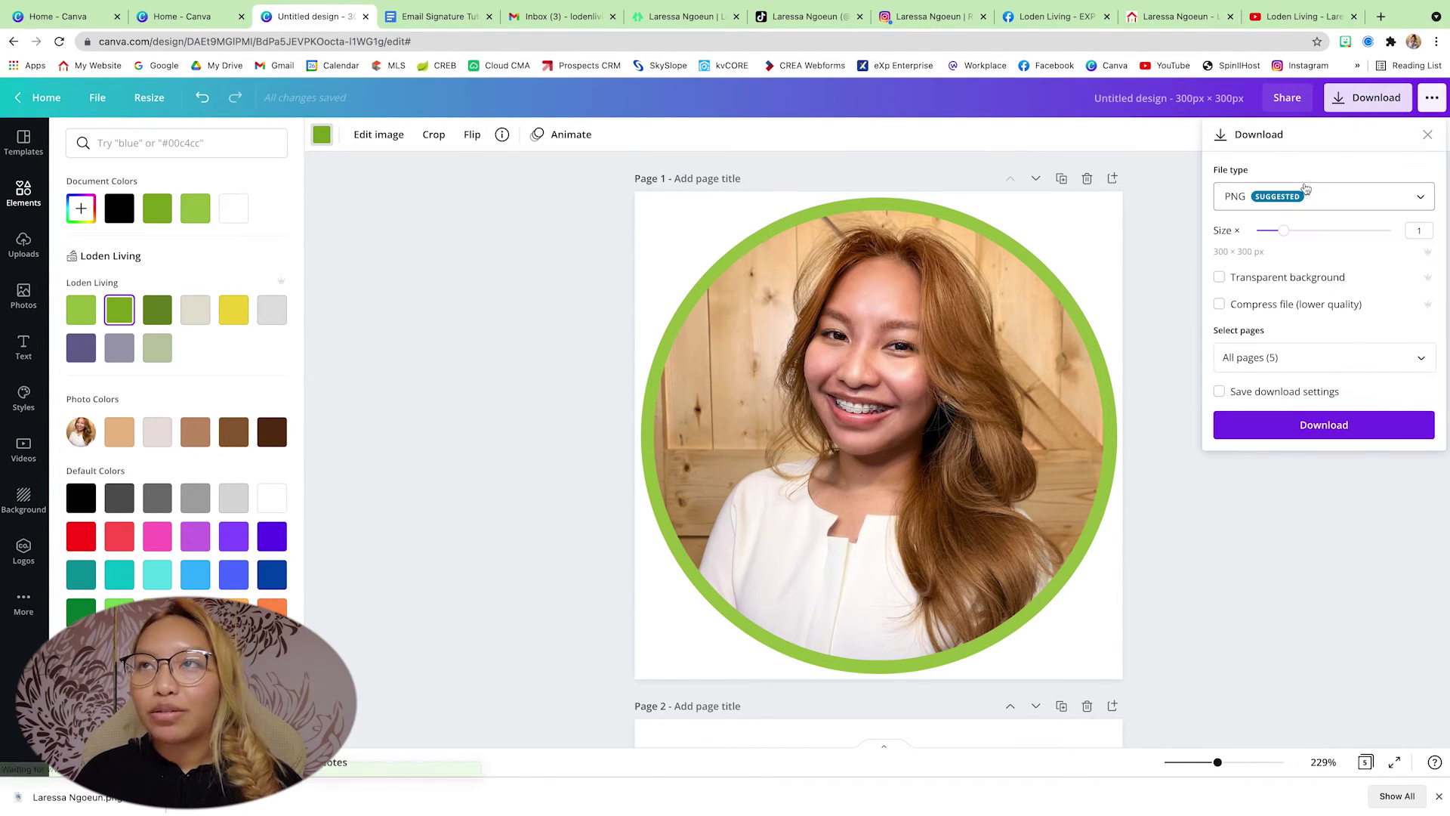
click(1219, 278)
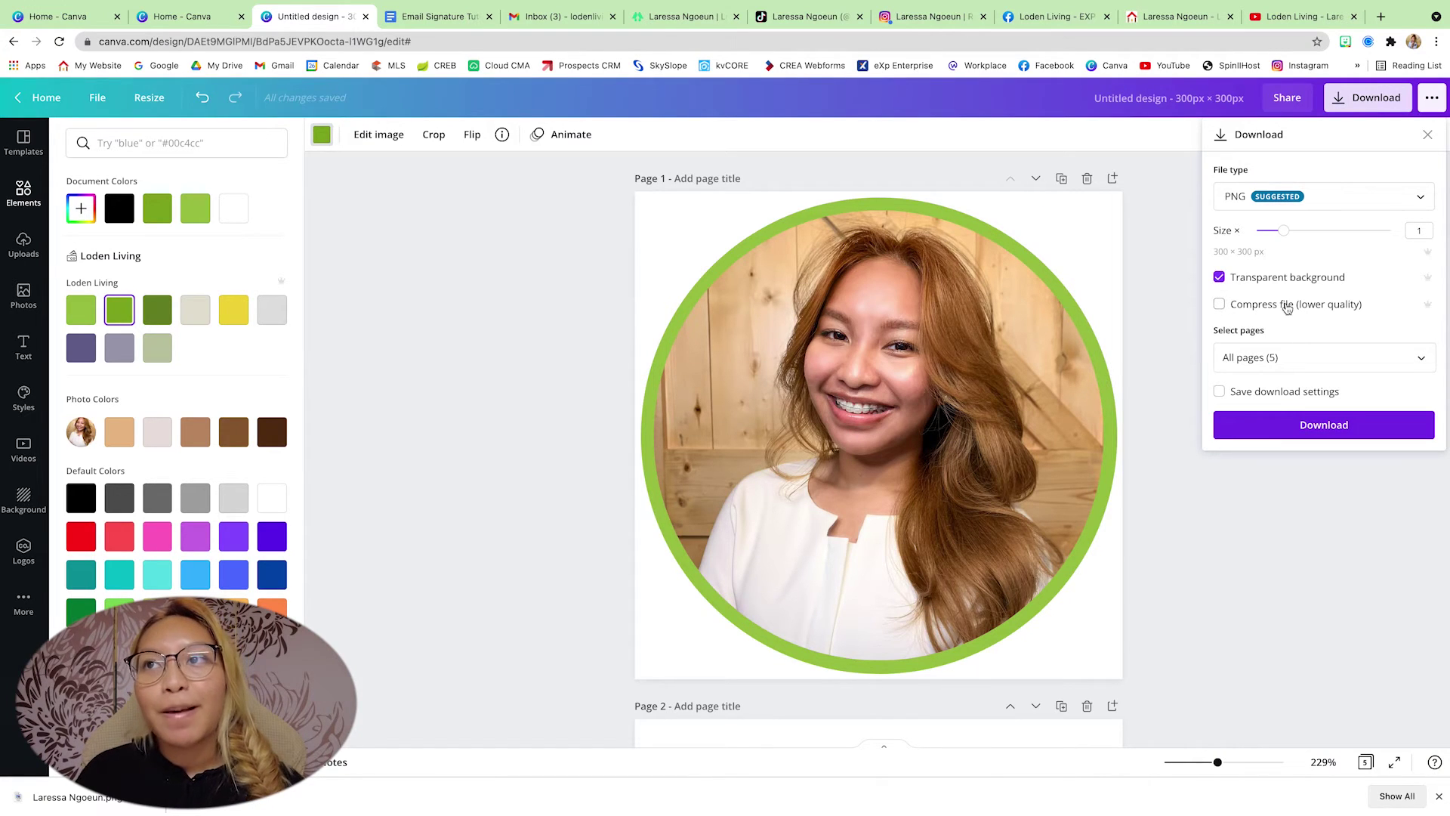
click(1365, 428)
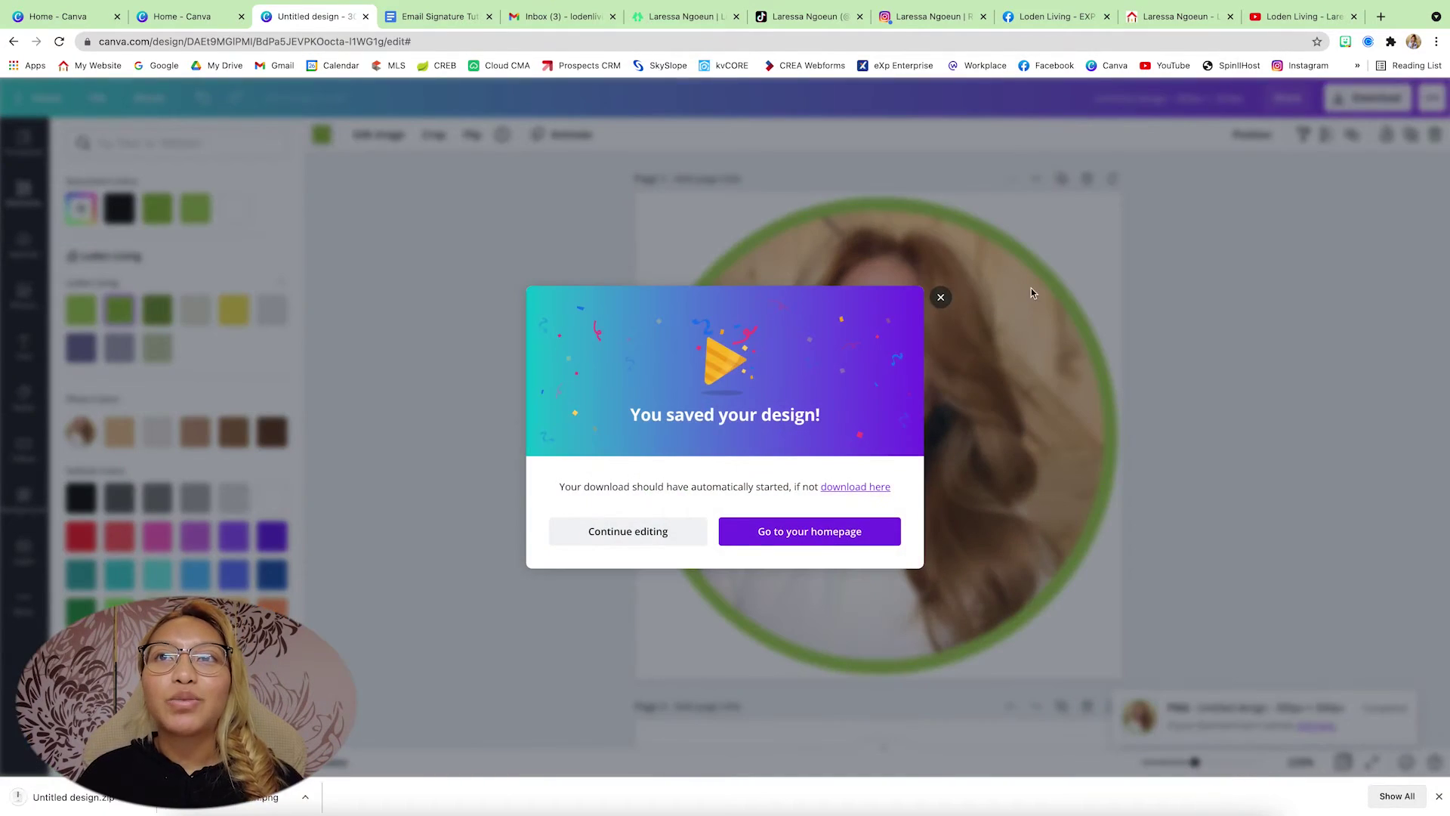
click(941, 297)
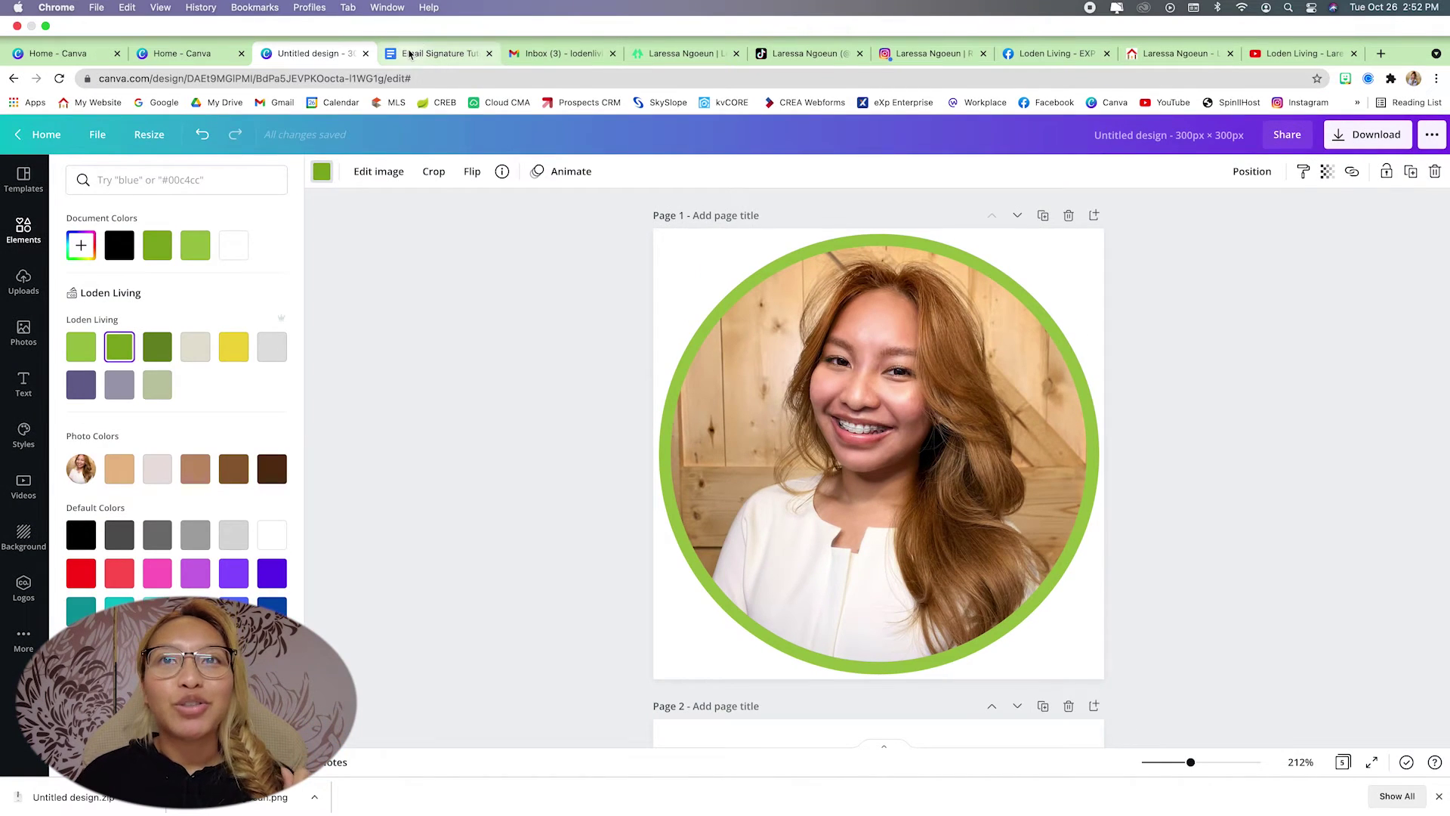
- In the Email Signature Tutorial document, insert a 2×1 table
click(410, 54)
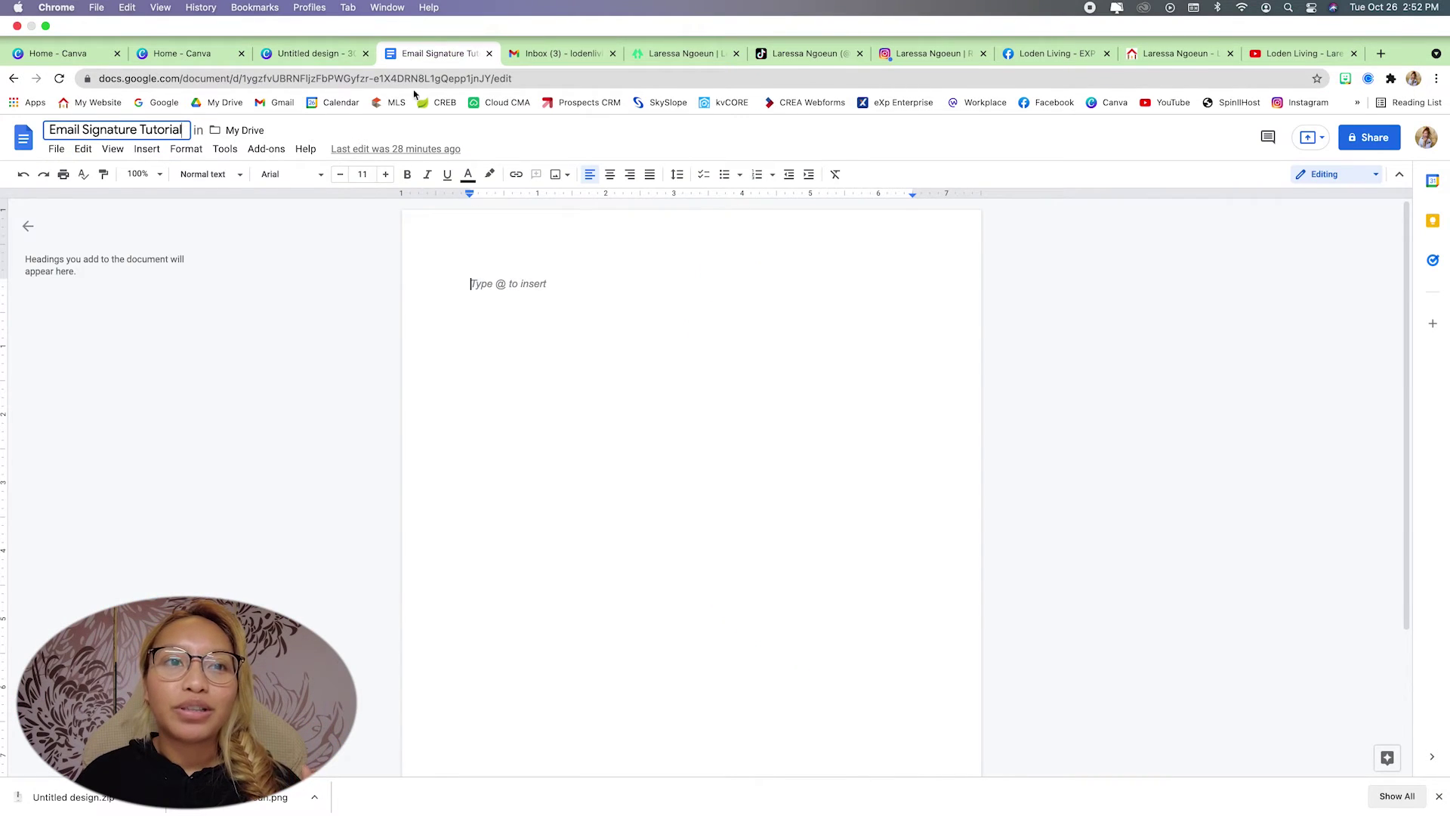
click(1439, 796)
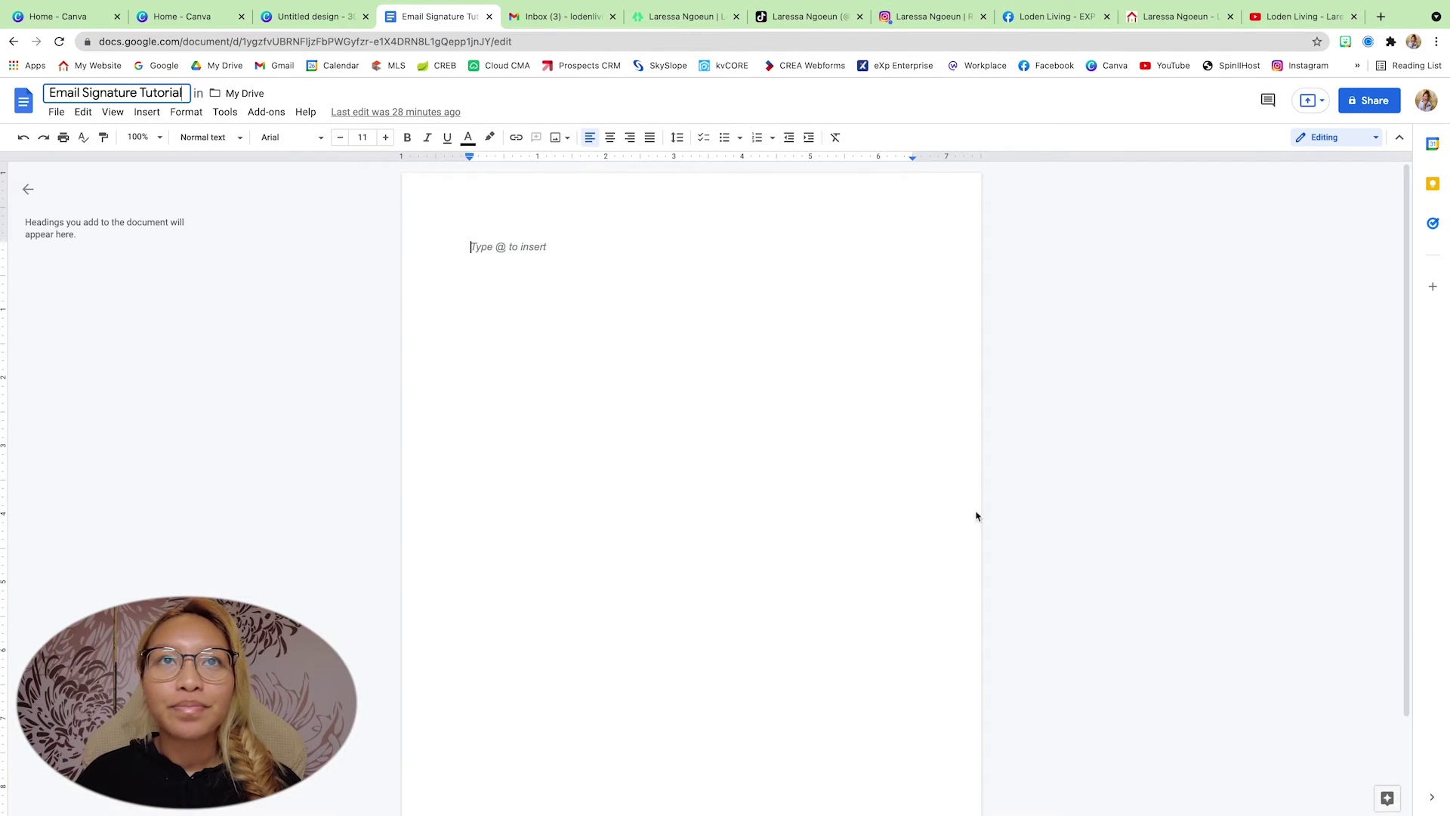
click(565, 284)
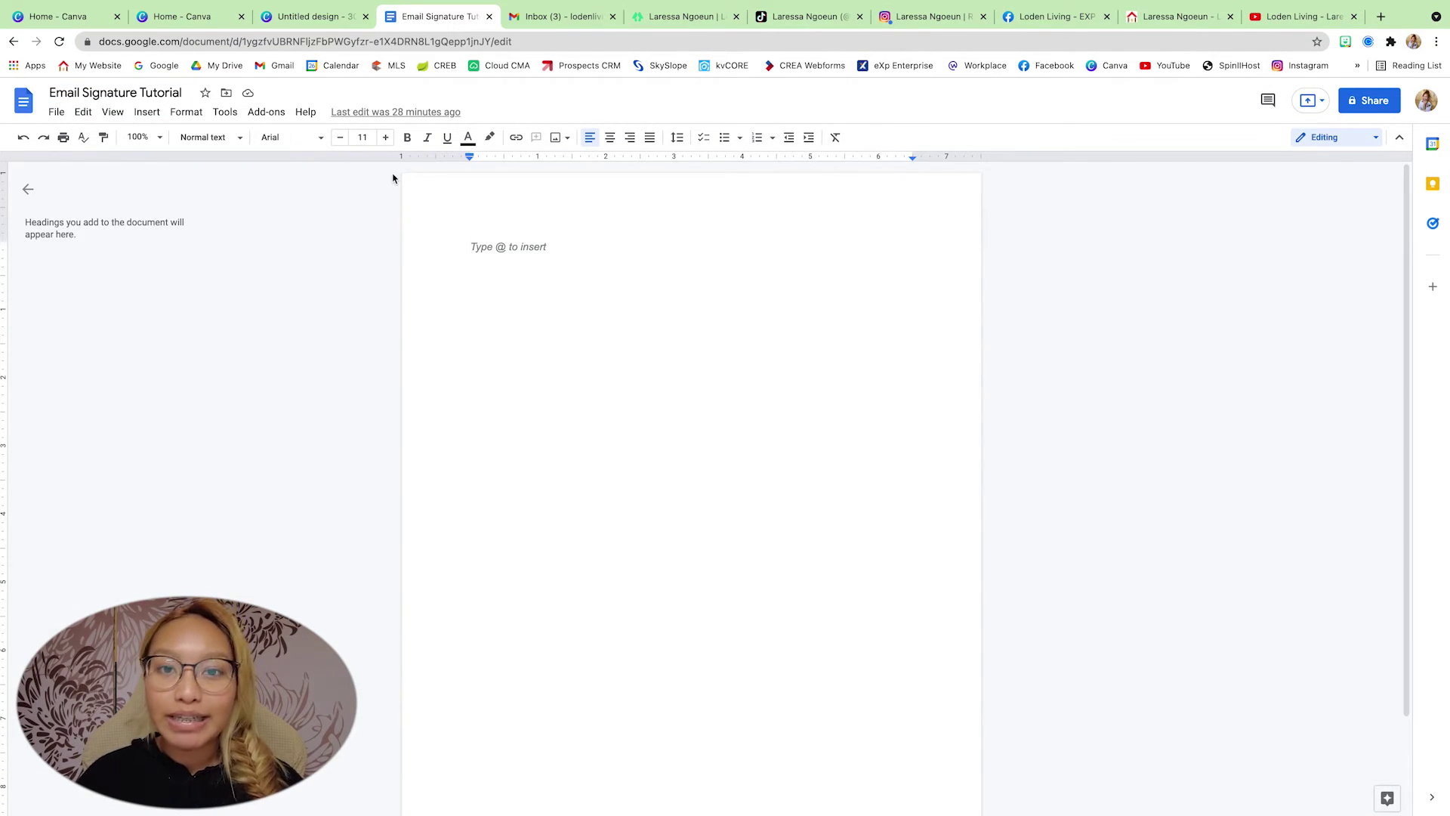
click(154, 115)
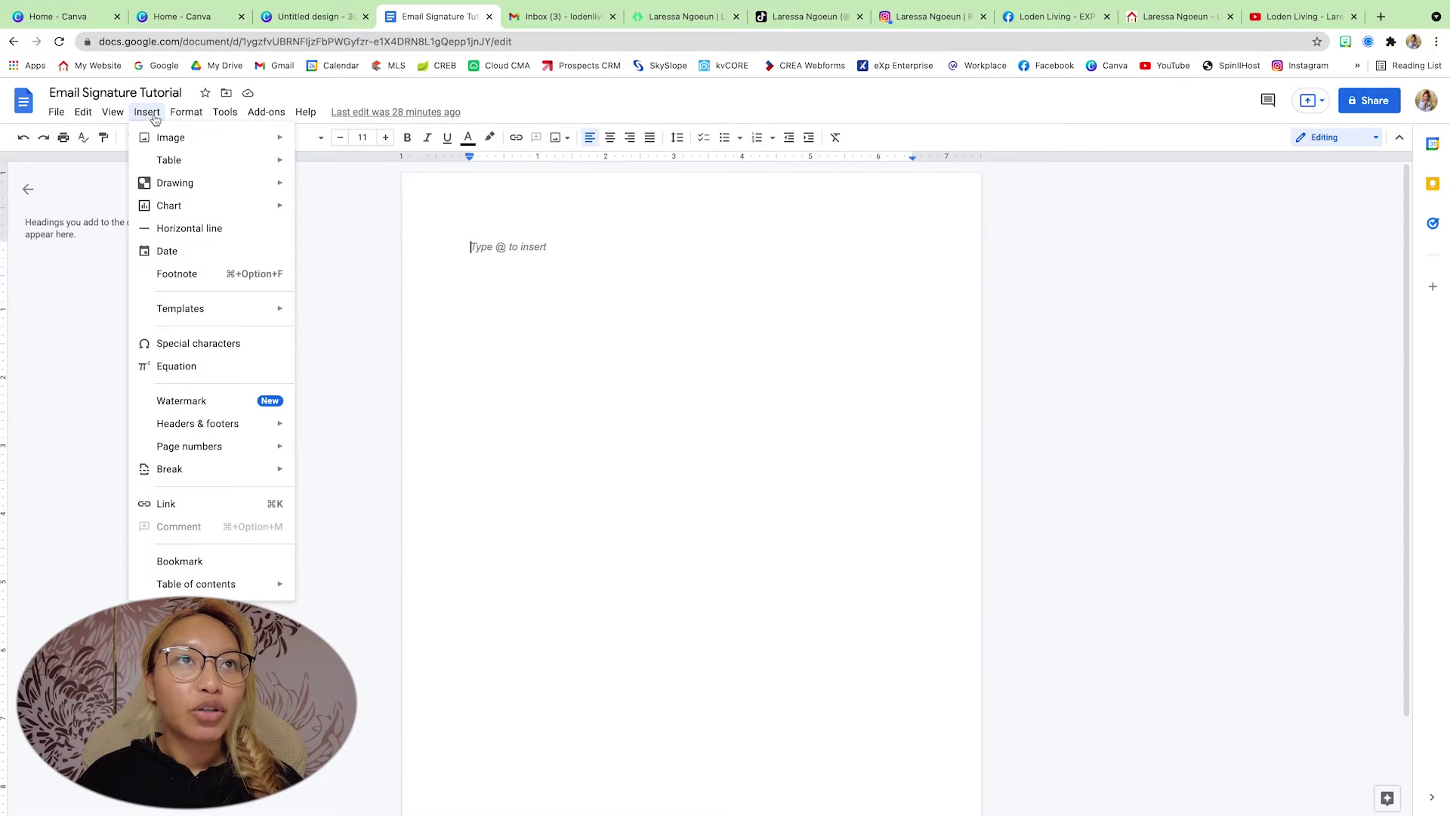
mouse_move(168, 160)
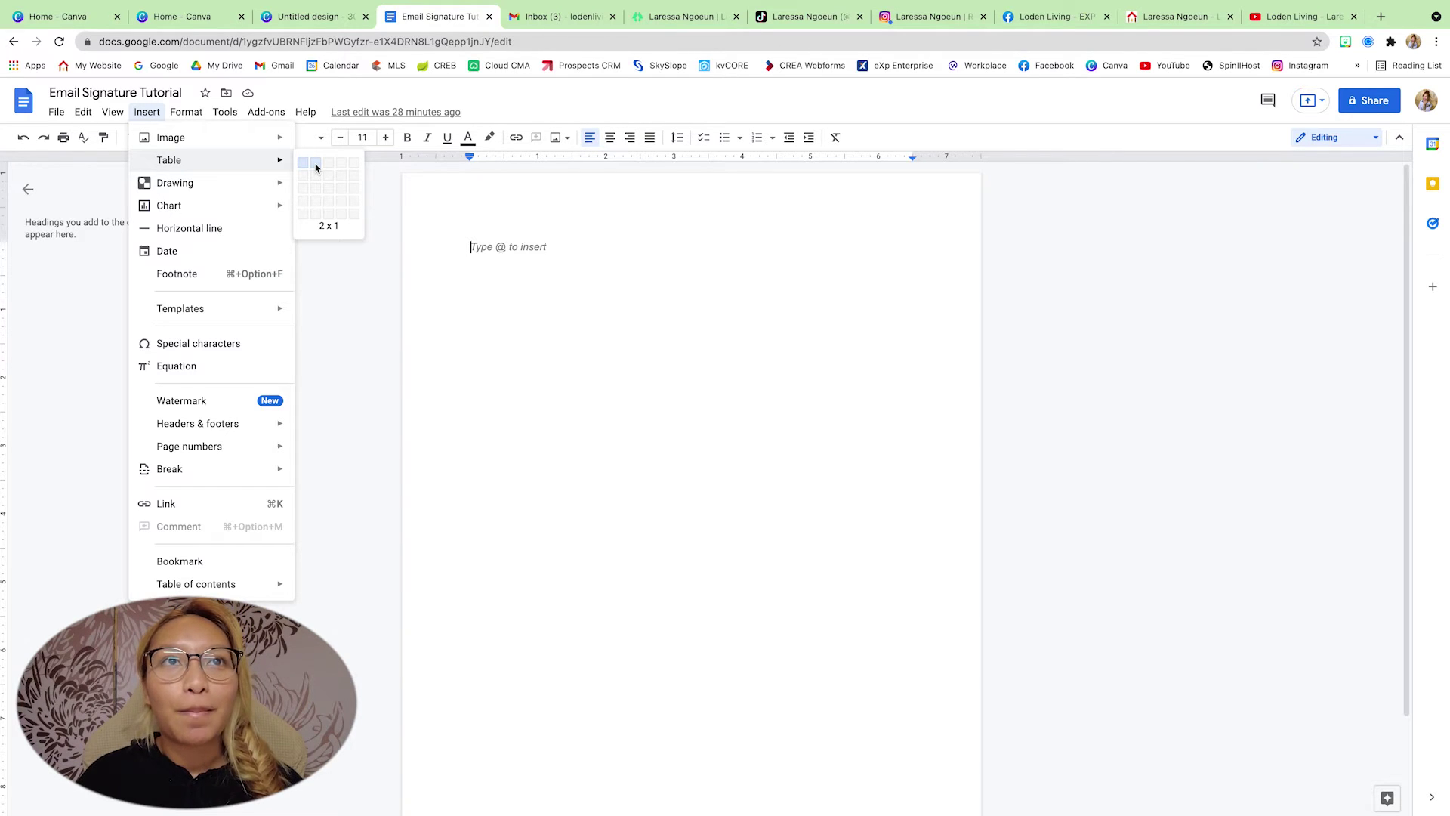
click(316, 167)
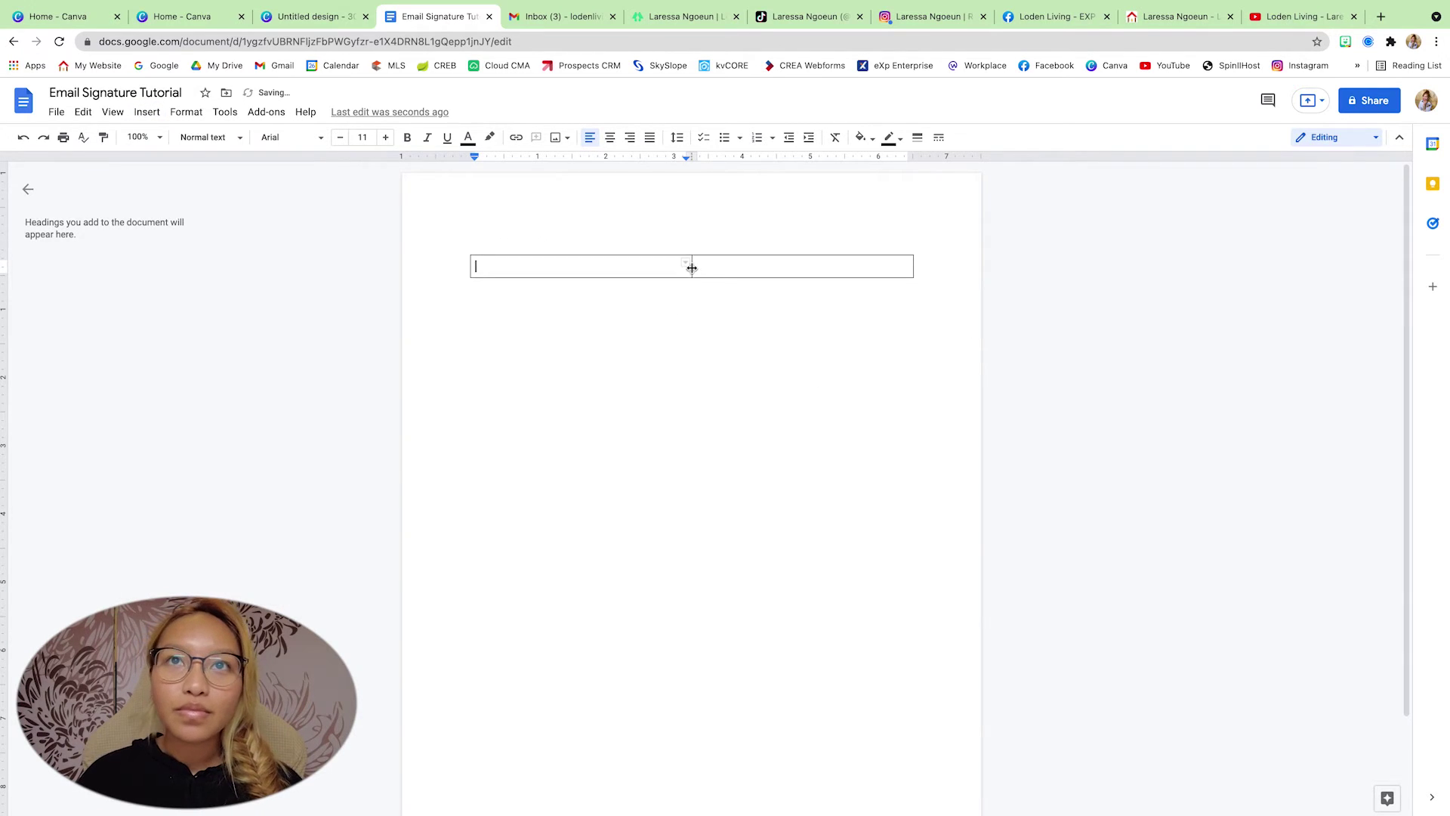
- Drag the middle border left and pull the table's right edge in, then fine-tune both borders
drag(692, 273, 572, 281)
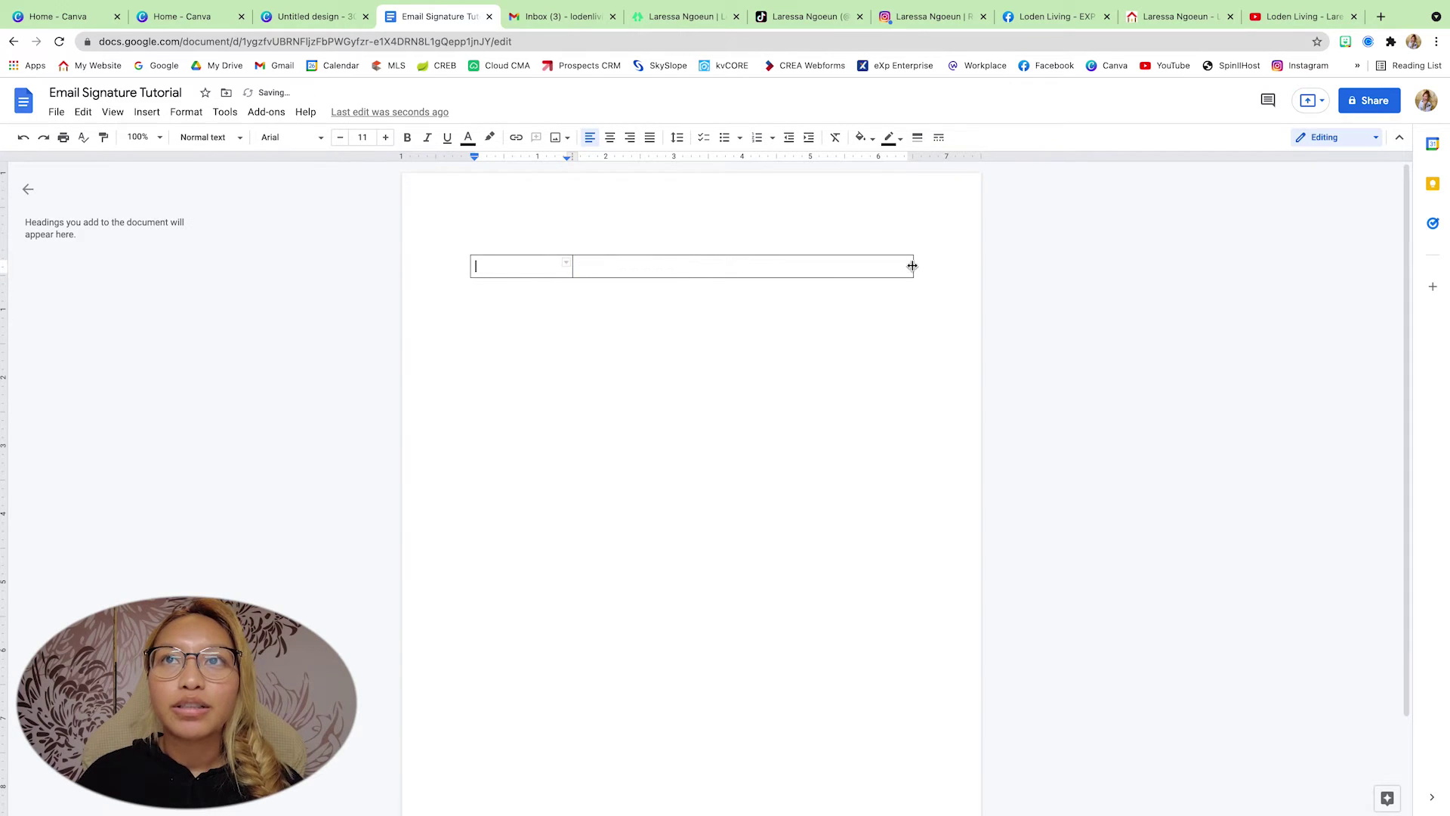
drag(912, 265, 791, 269)
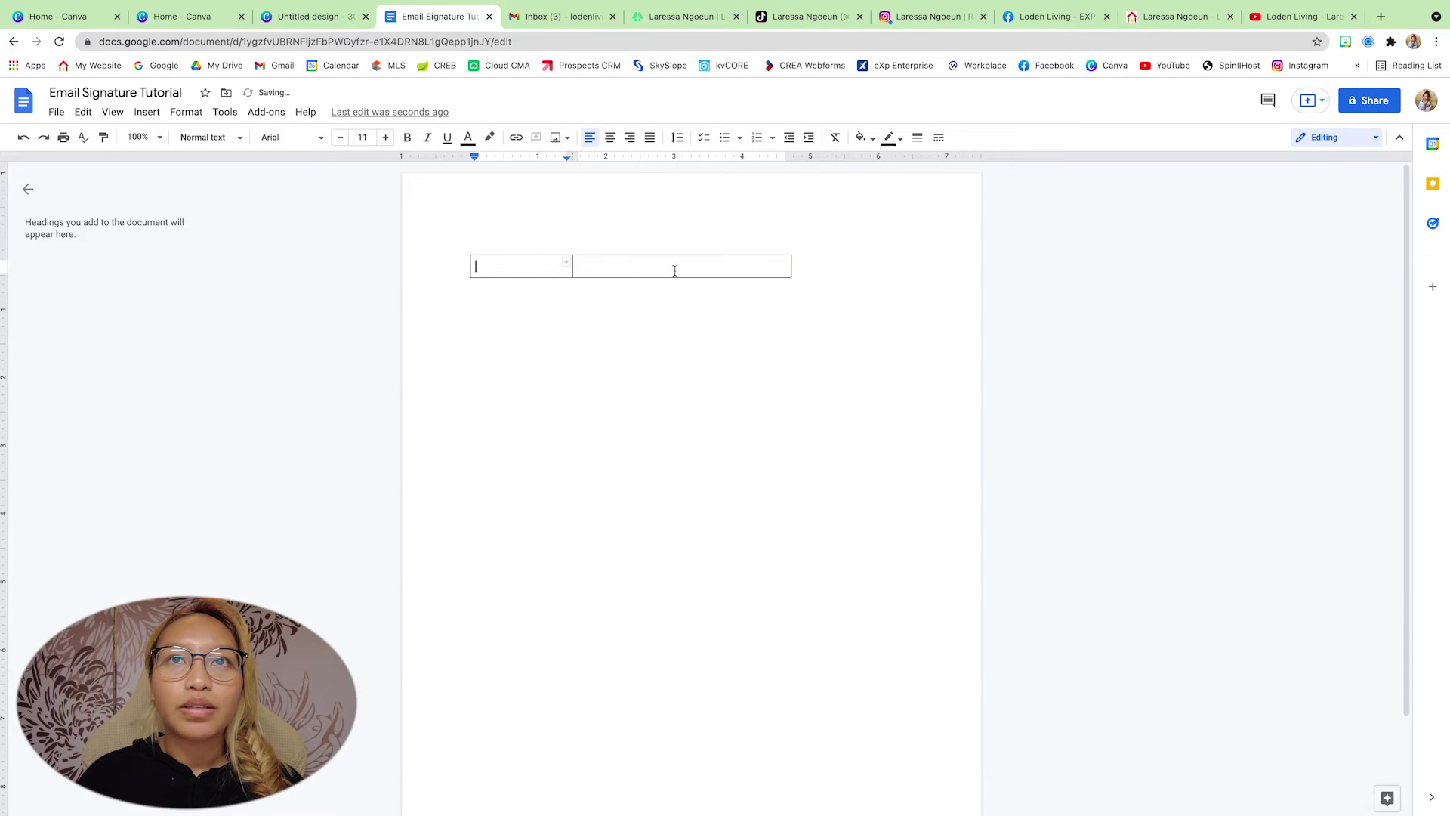
click(789, 266)
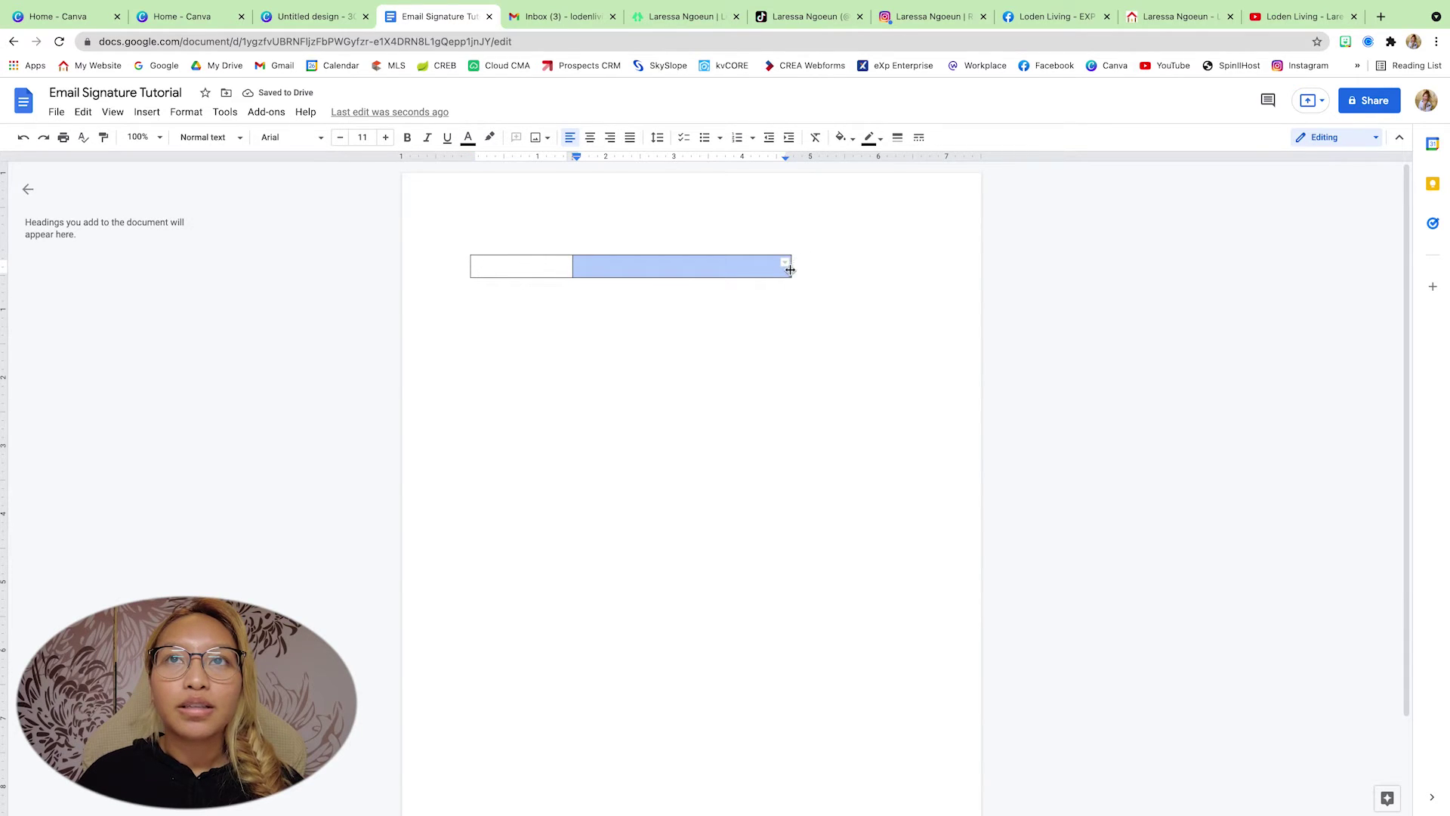
drag(790, 270, 806, 266)
drag(572, 266, 577, 265)
click(613, 265)
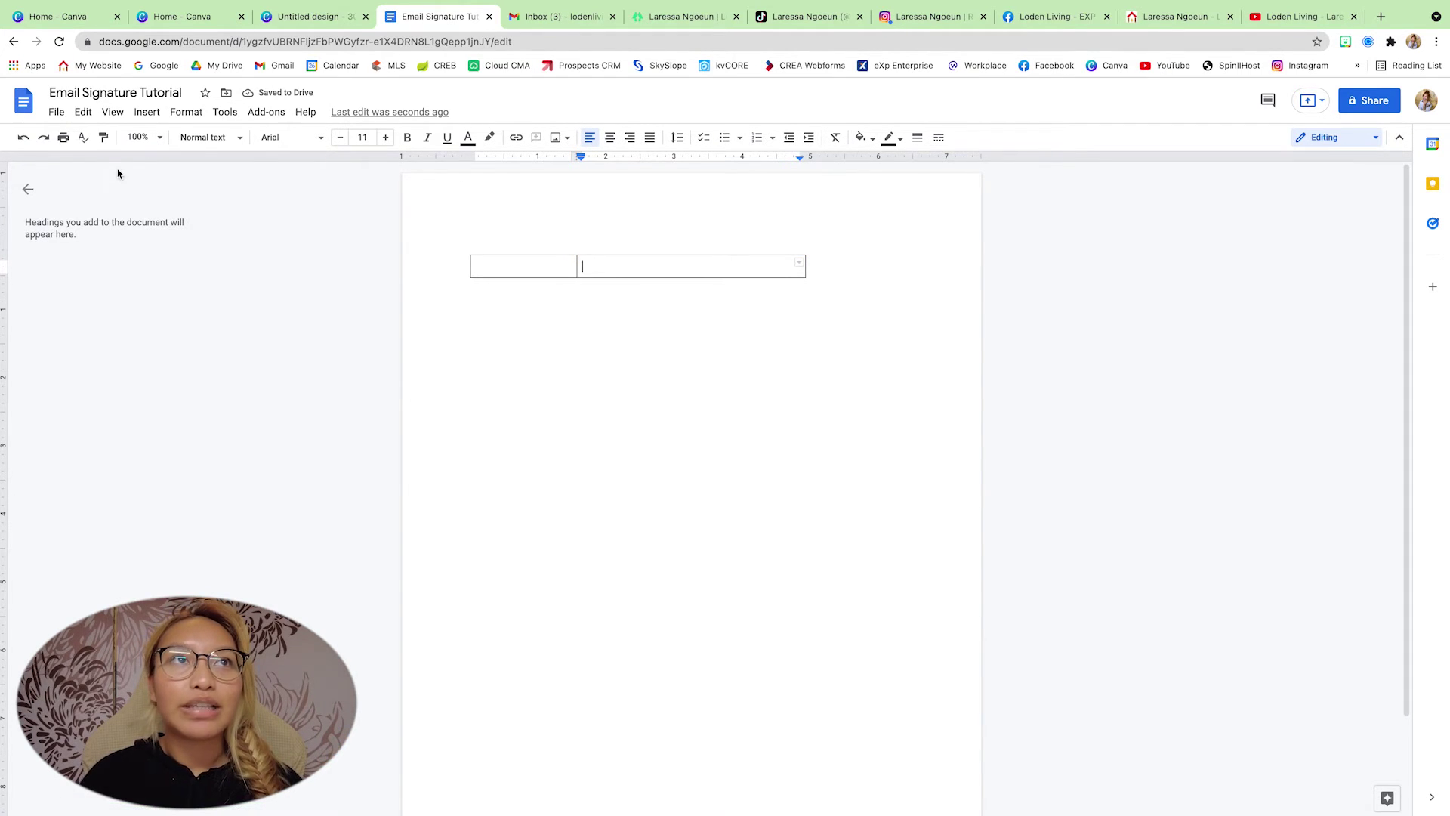
click(147, 112)
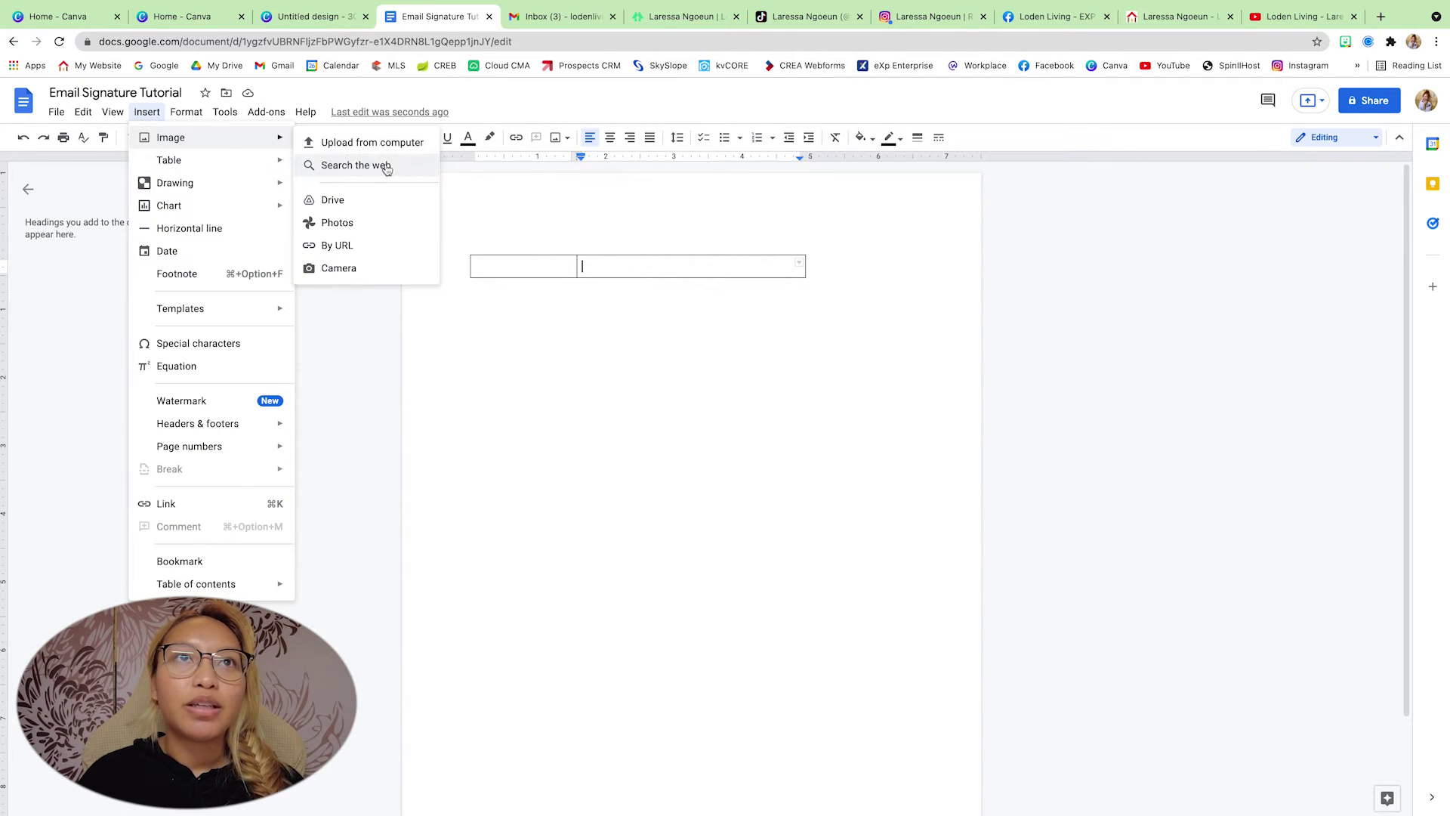
- Upload the signature PNG from Downloads into the table's right cell
click(370, 143)
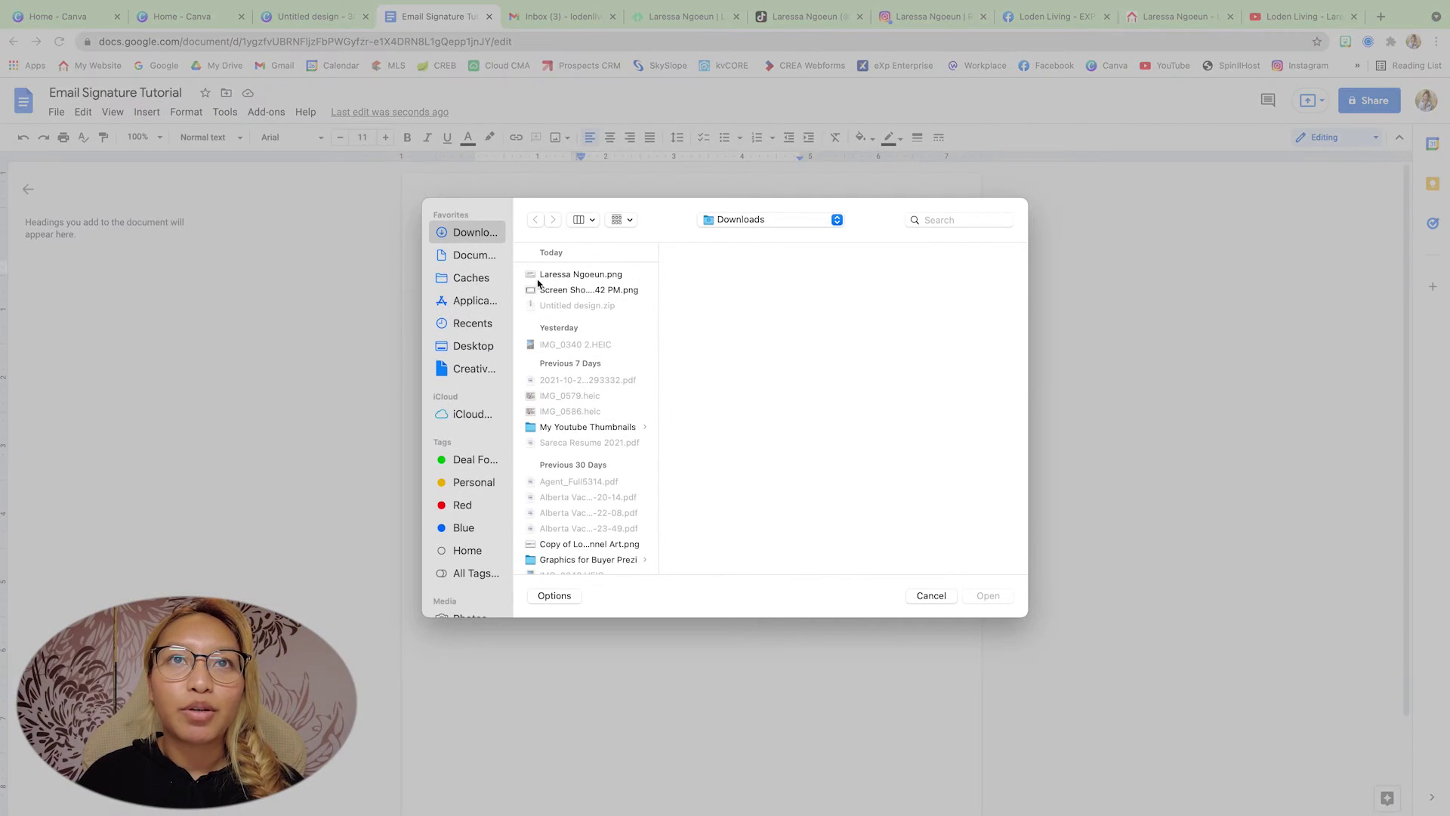
click(596, 290)
click(592, 275)
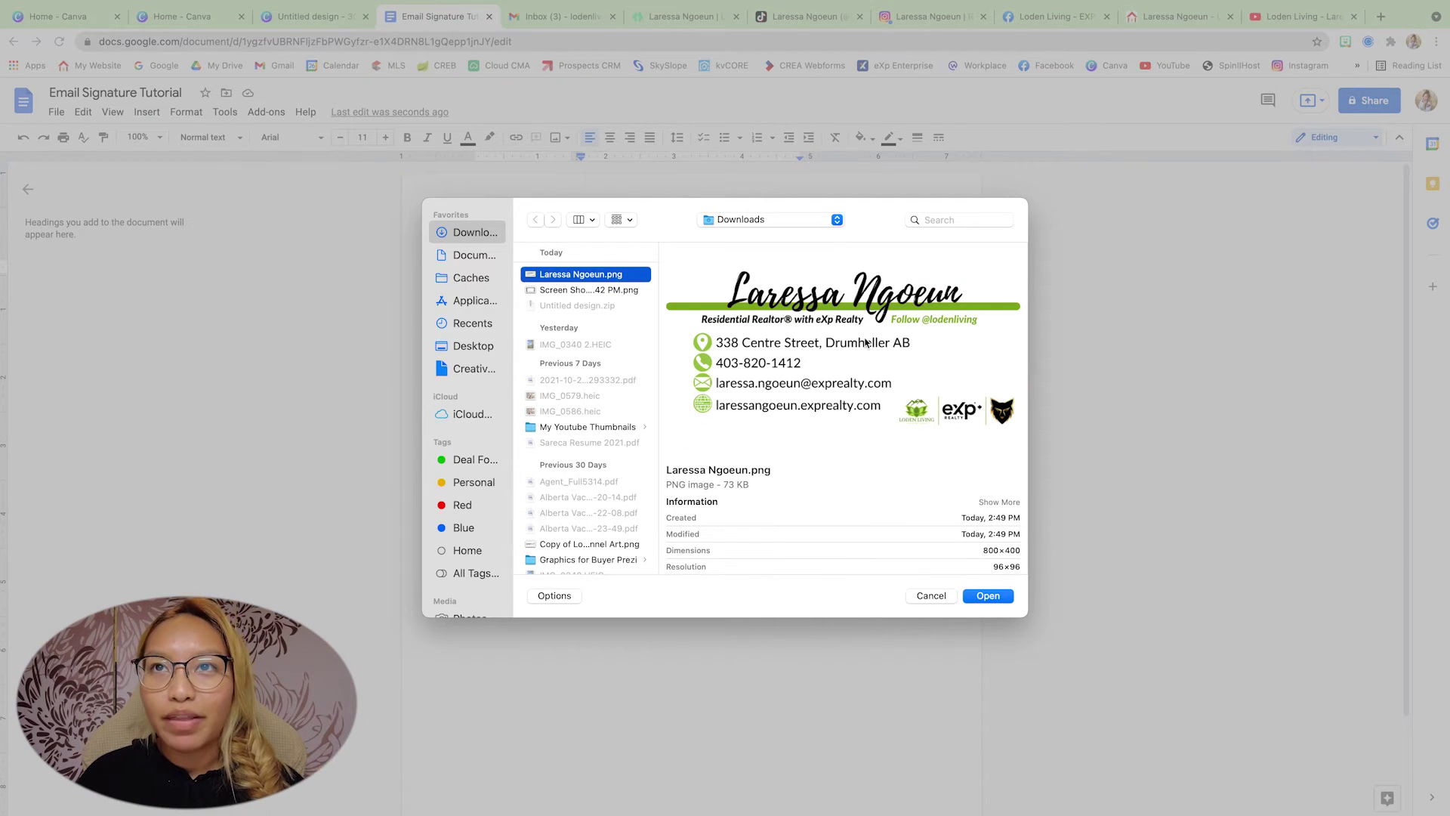
click(992, 596)
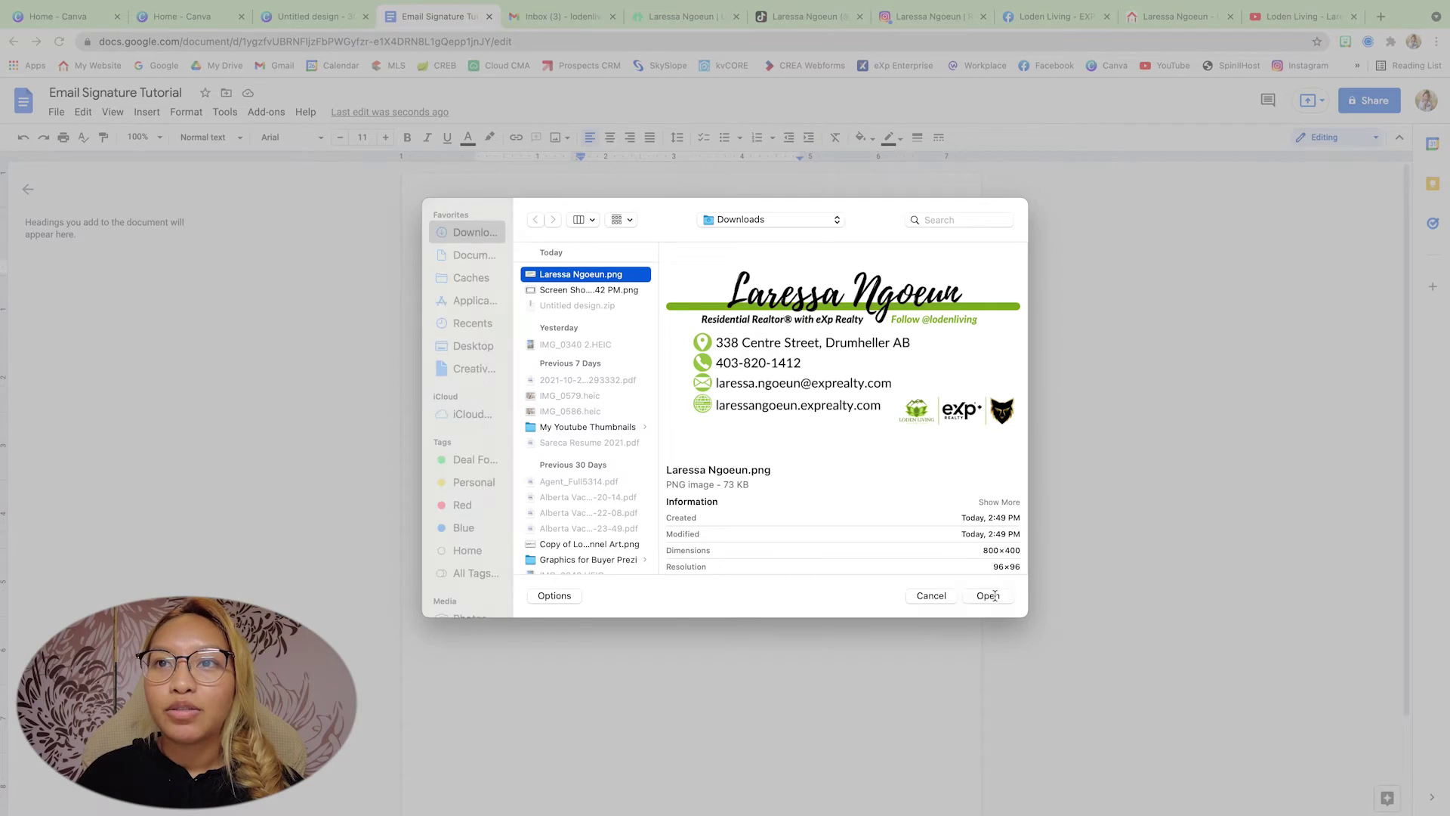
- Enlarge the signature image slightly so it fills the right cell
click(780, 354)
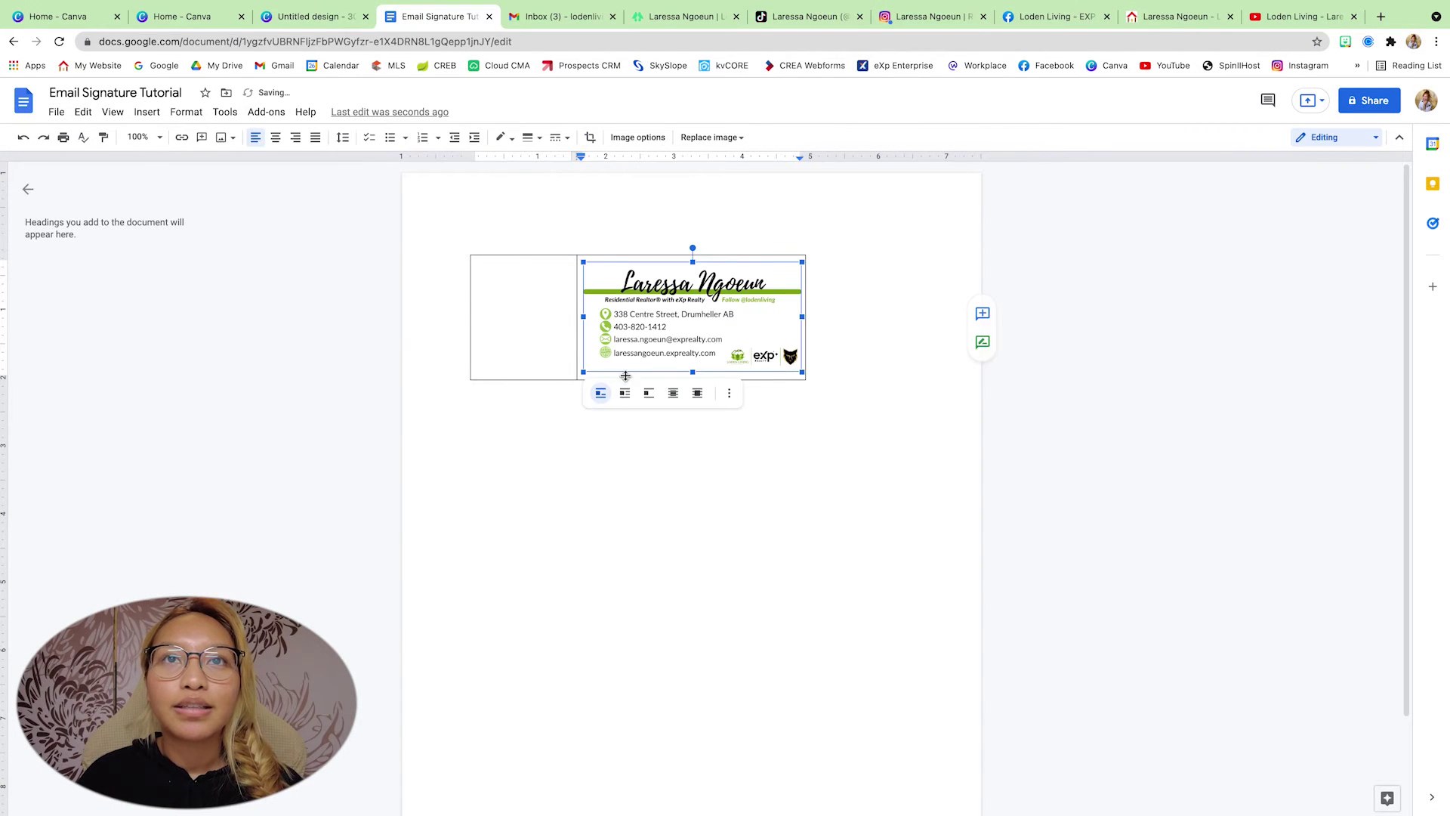
drag(583, 371, 578, 375)
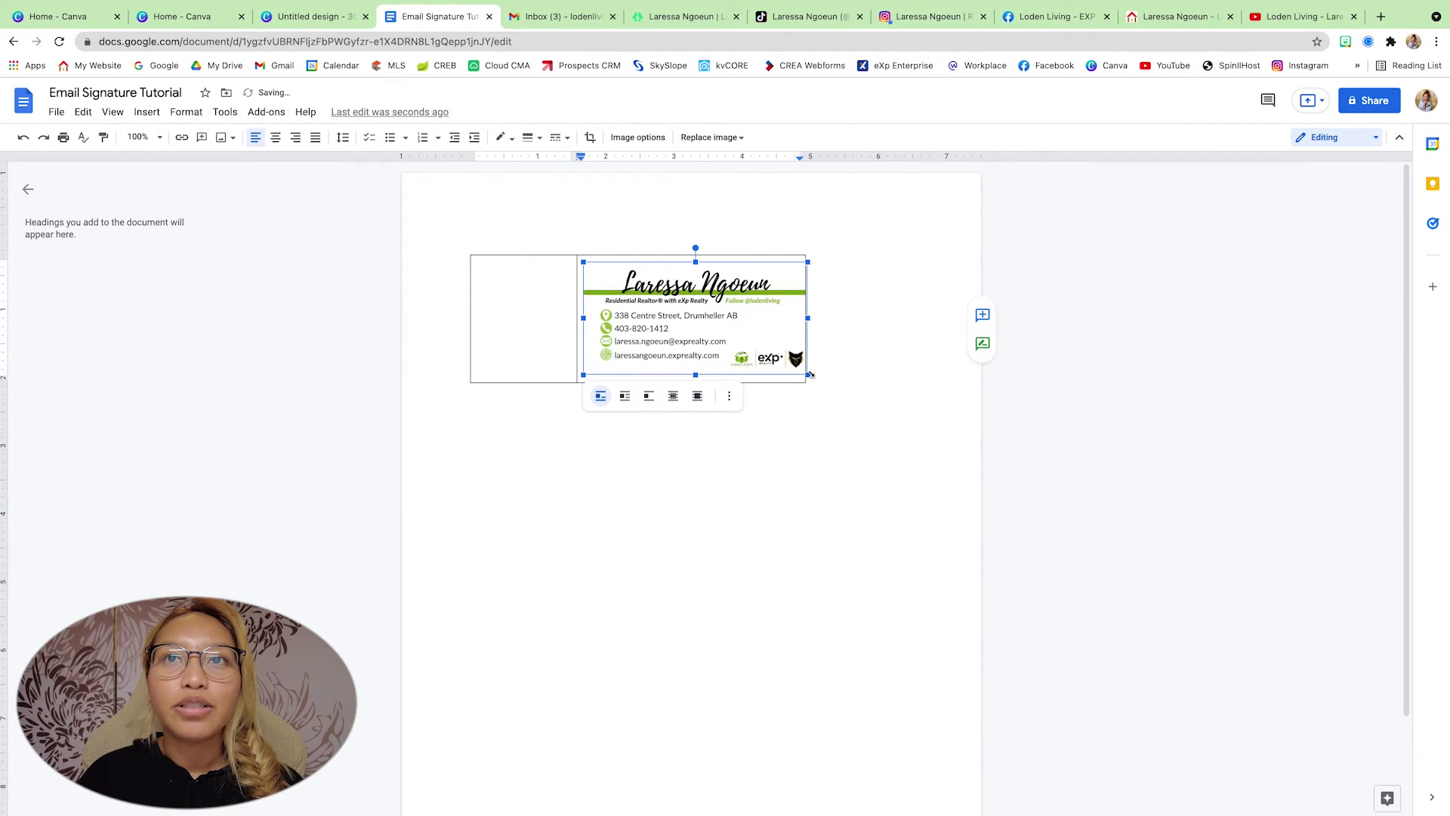
click(824, 393)
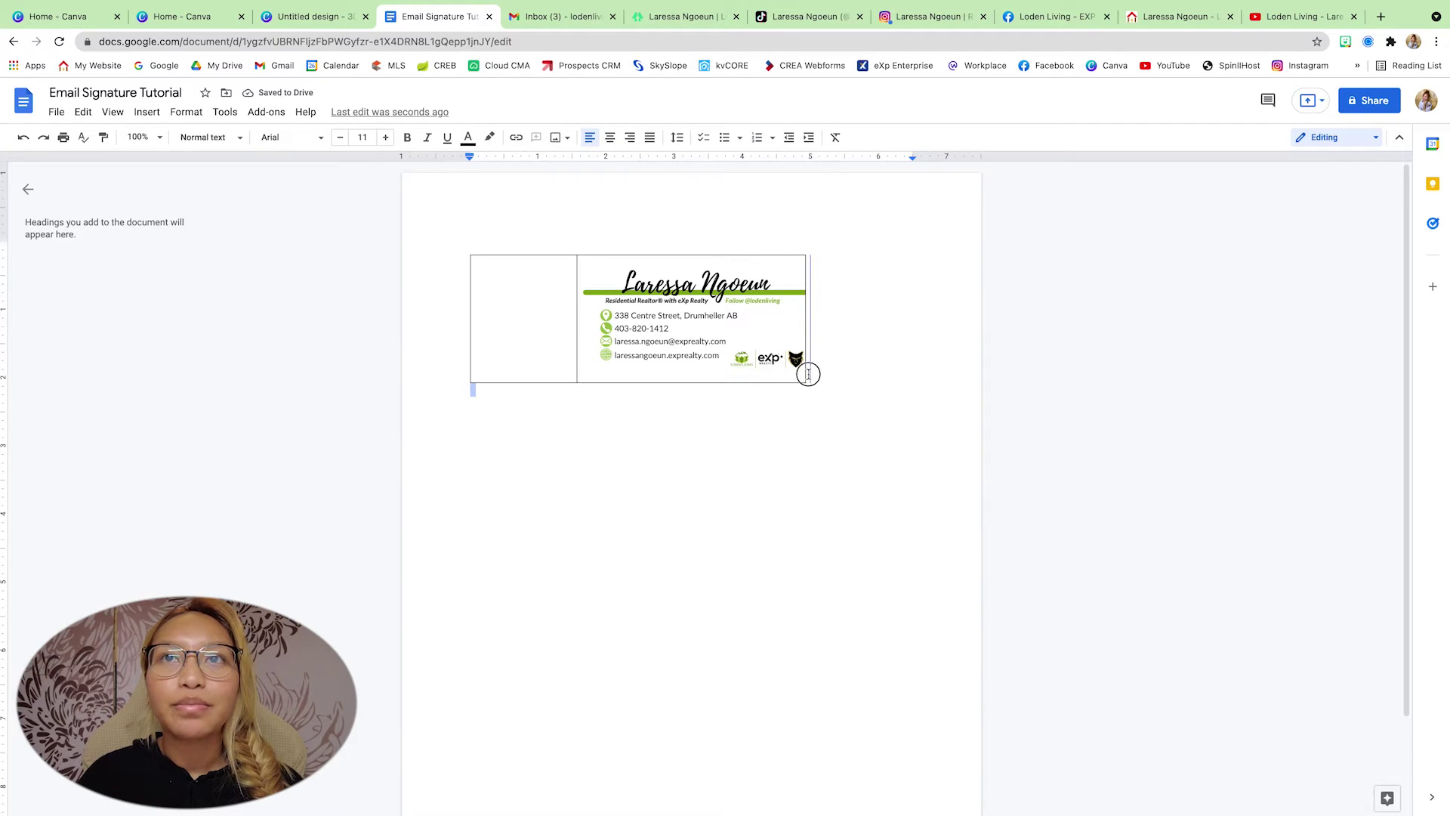
click(497, 268)
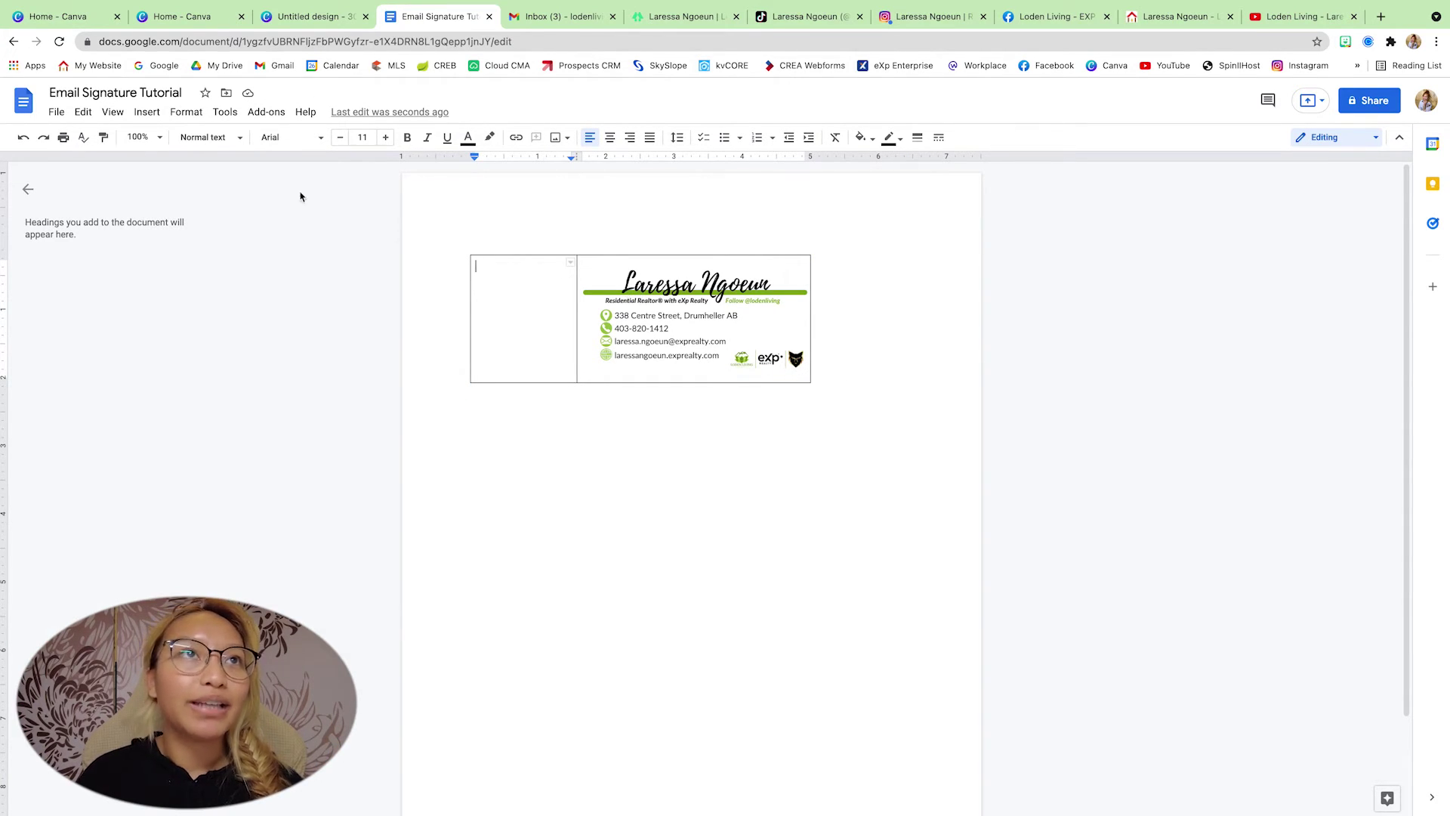
- Upload the headshot 1.png from the Untitled design 2 folder into the left cell
click(146, 112)
mouse_move(166, 138)
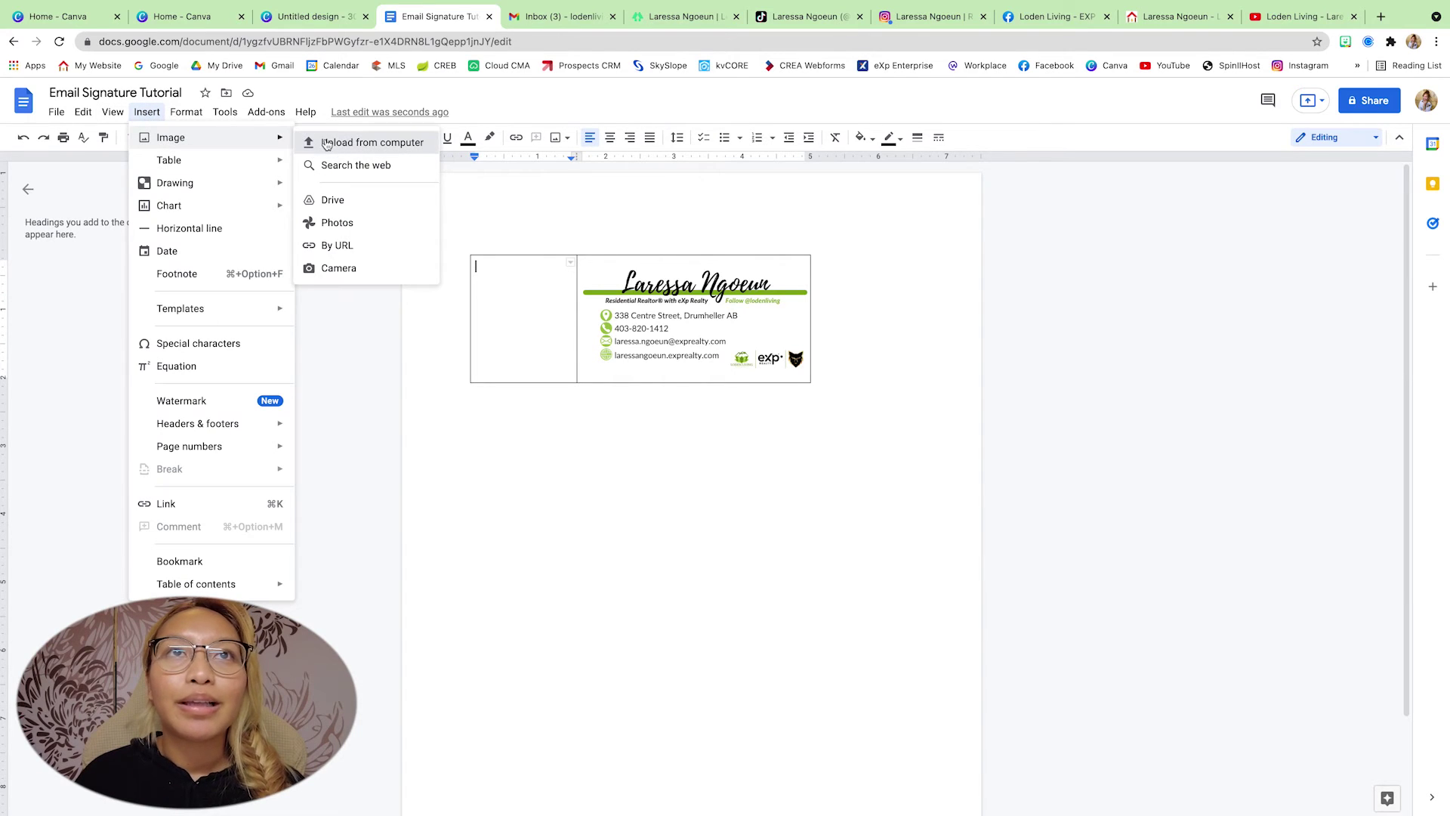
click(326, 144)
click(573, 306)
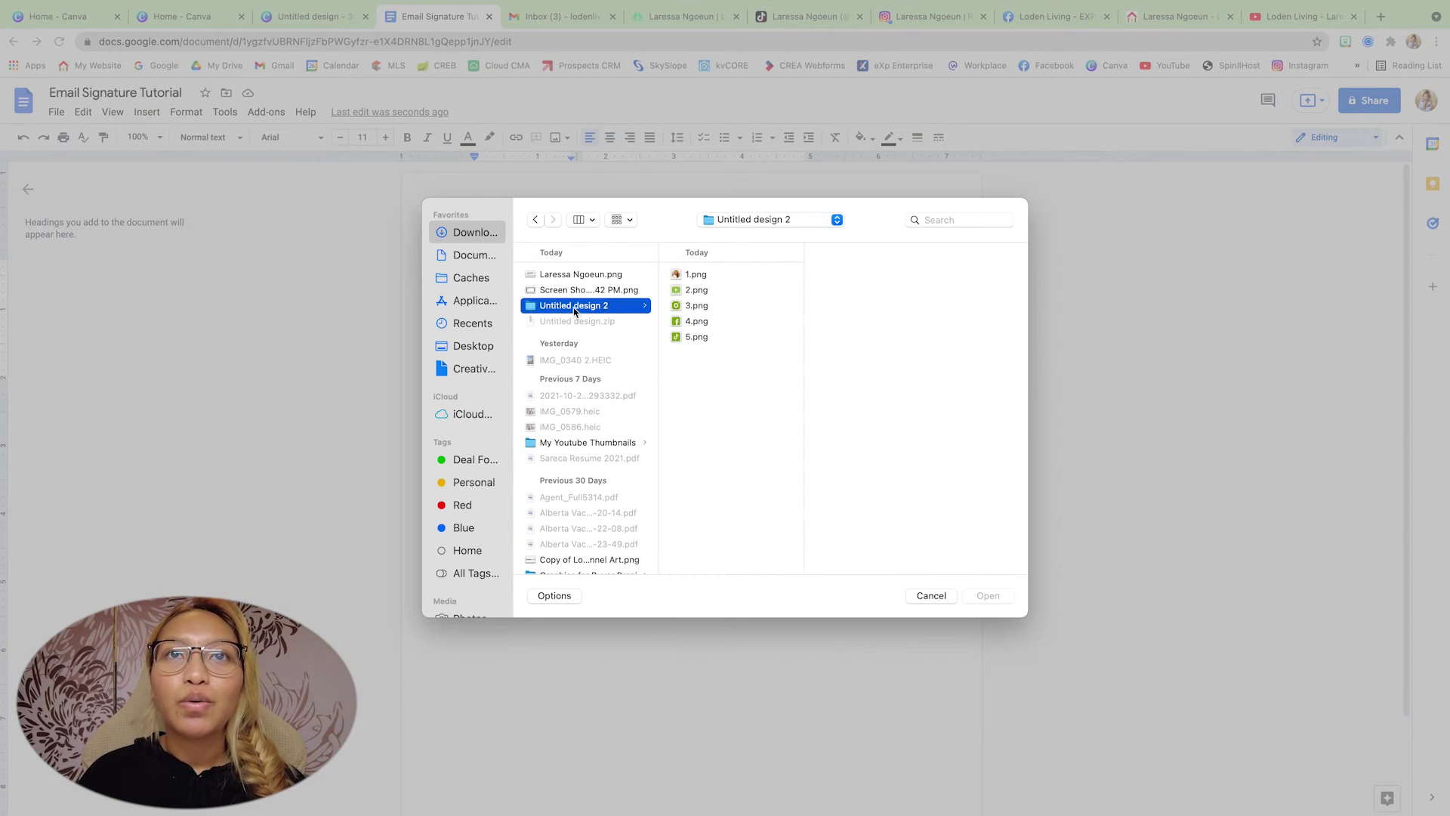
click(701, 275)
click(986, 597)
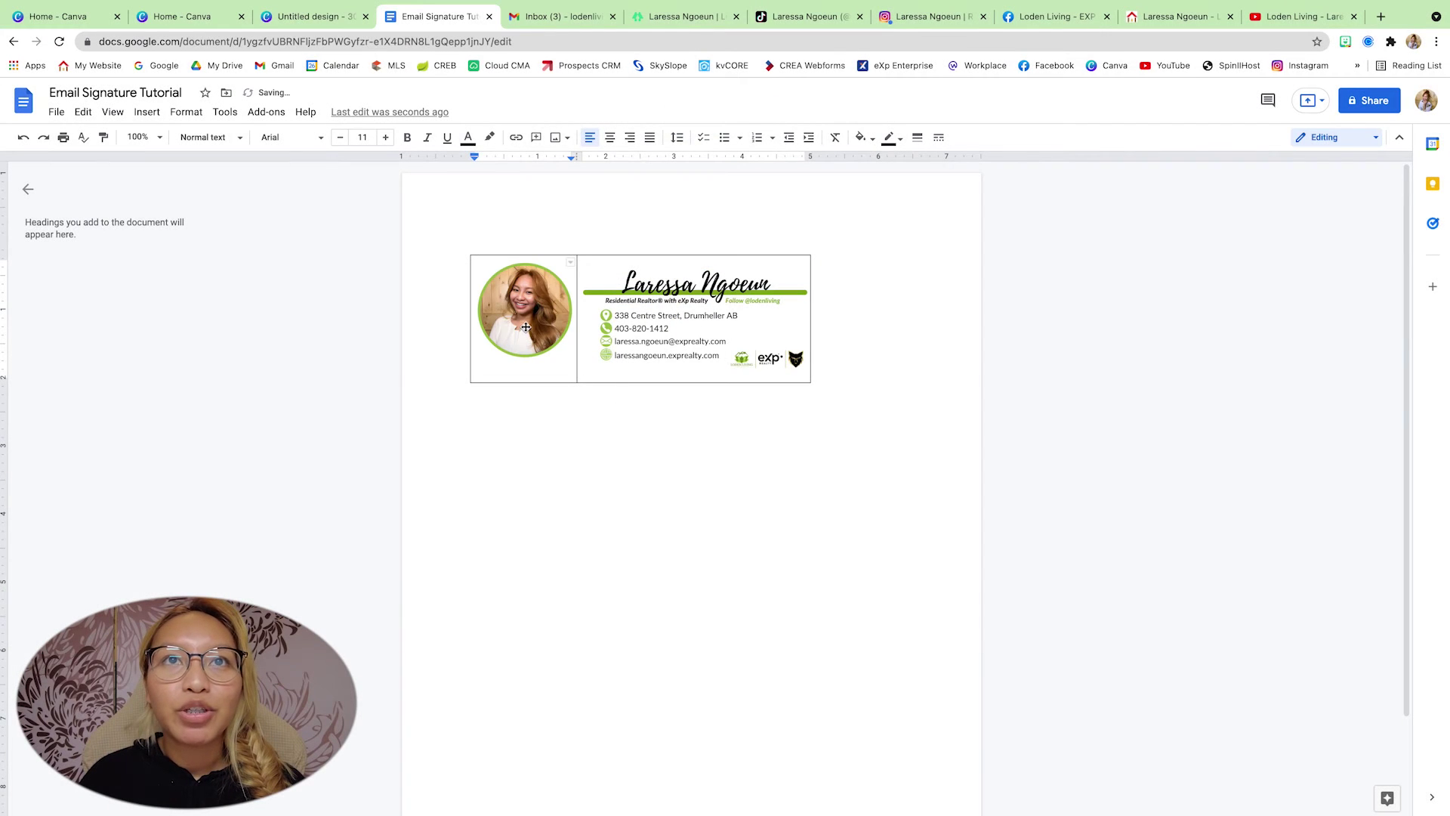
- Resize the headshot to fit the left cell and start a new line below it
click(525, 326)
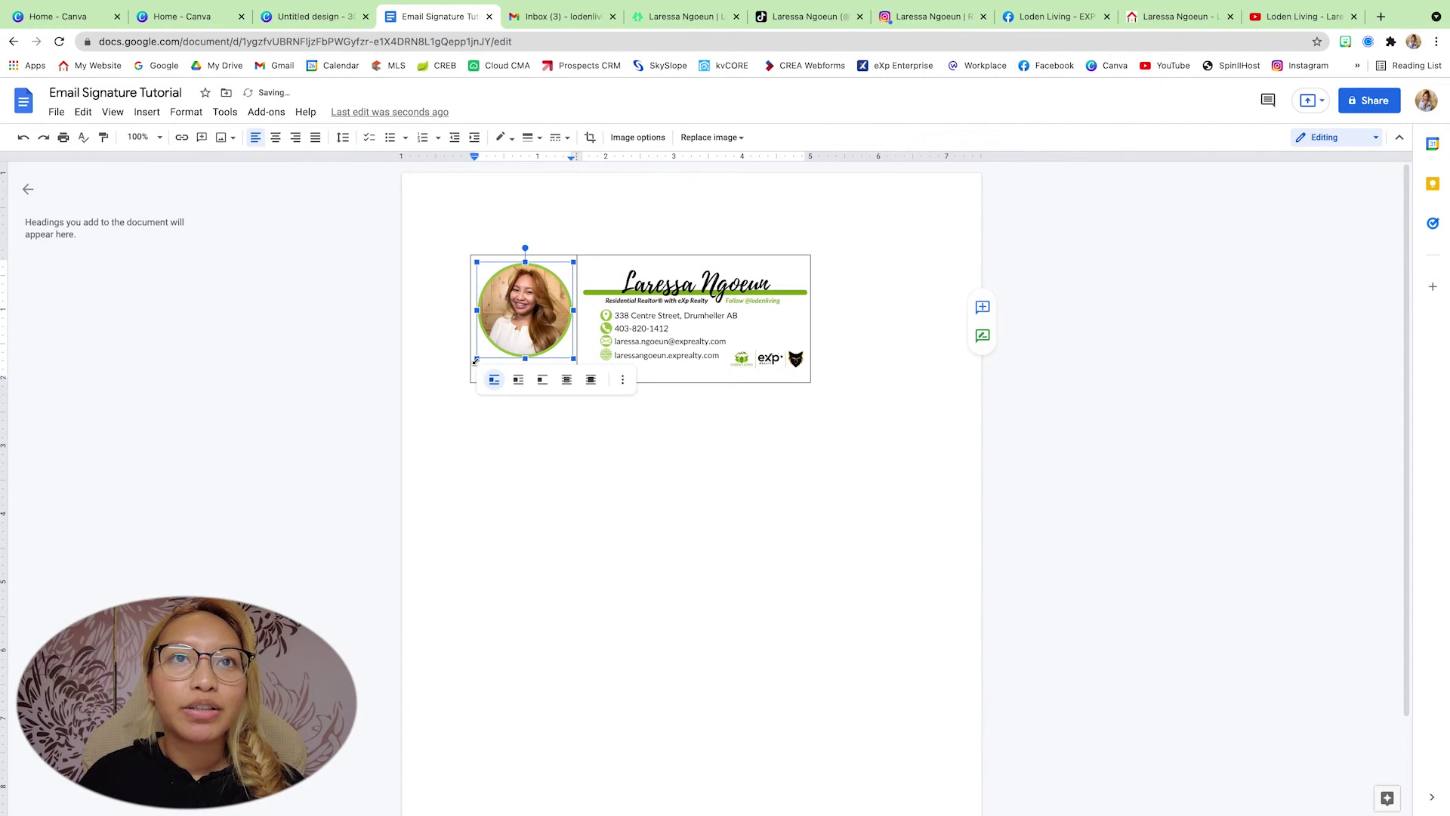
drag(475, 360, 575, 360)
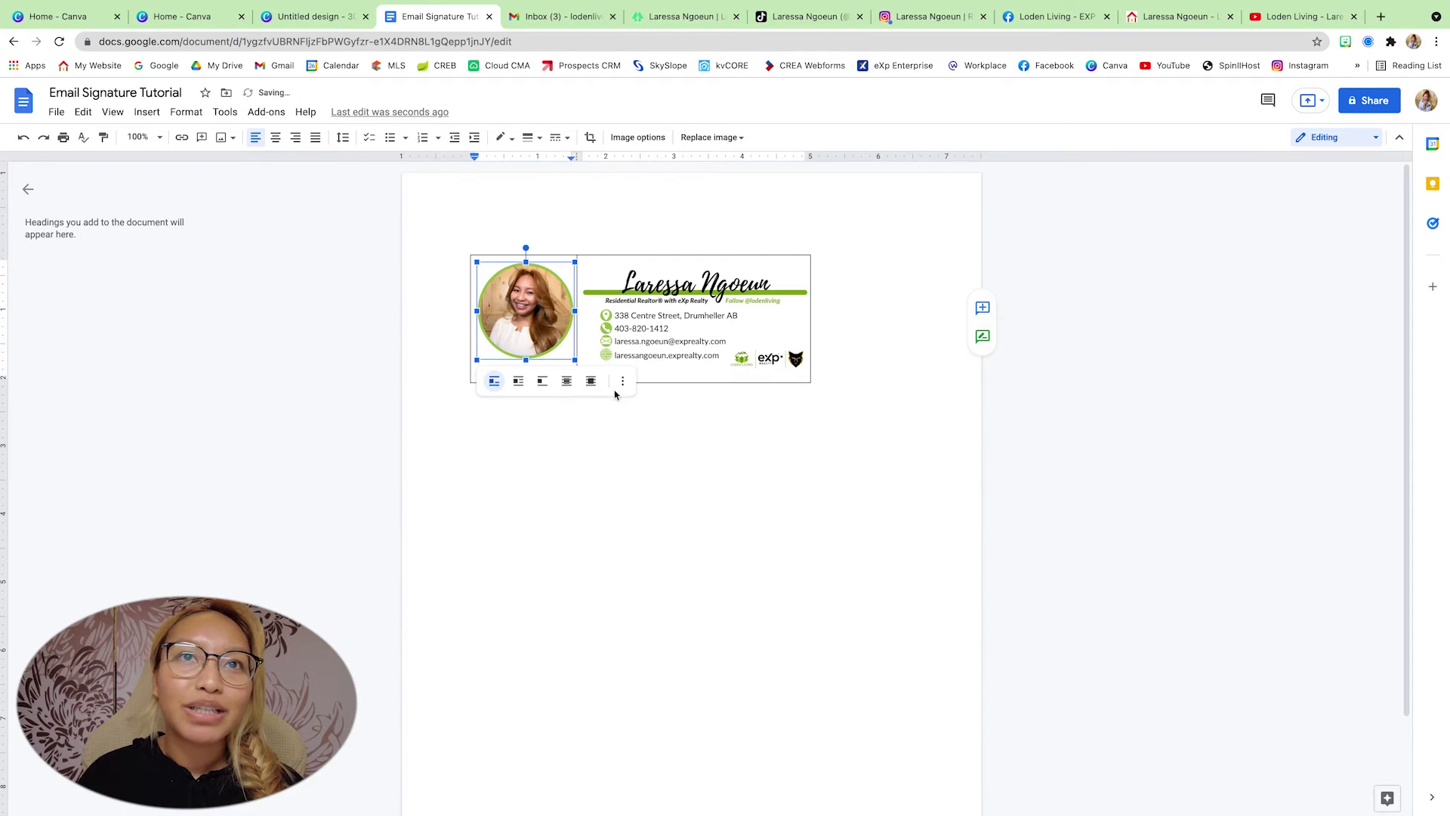
click(646, 432)
click(551, 331)
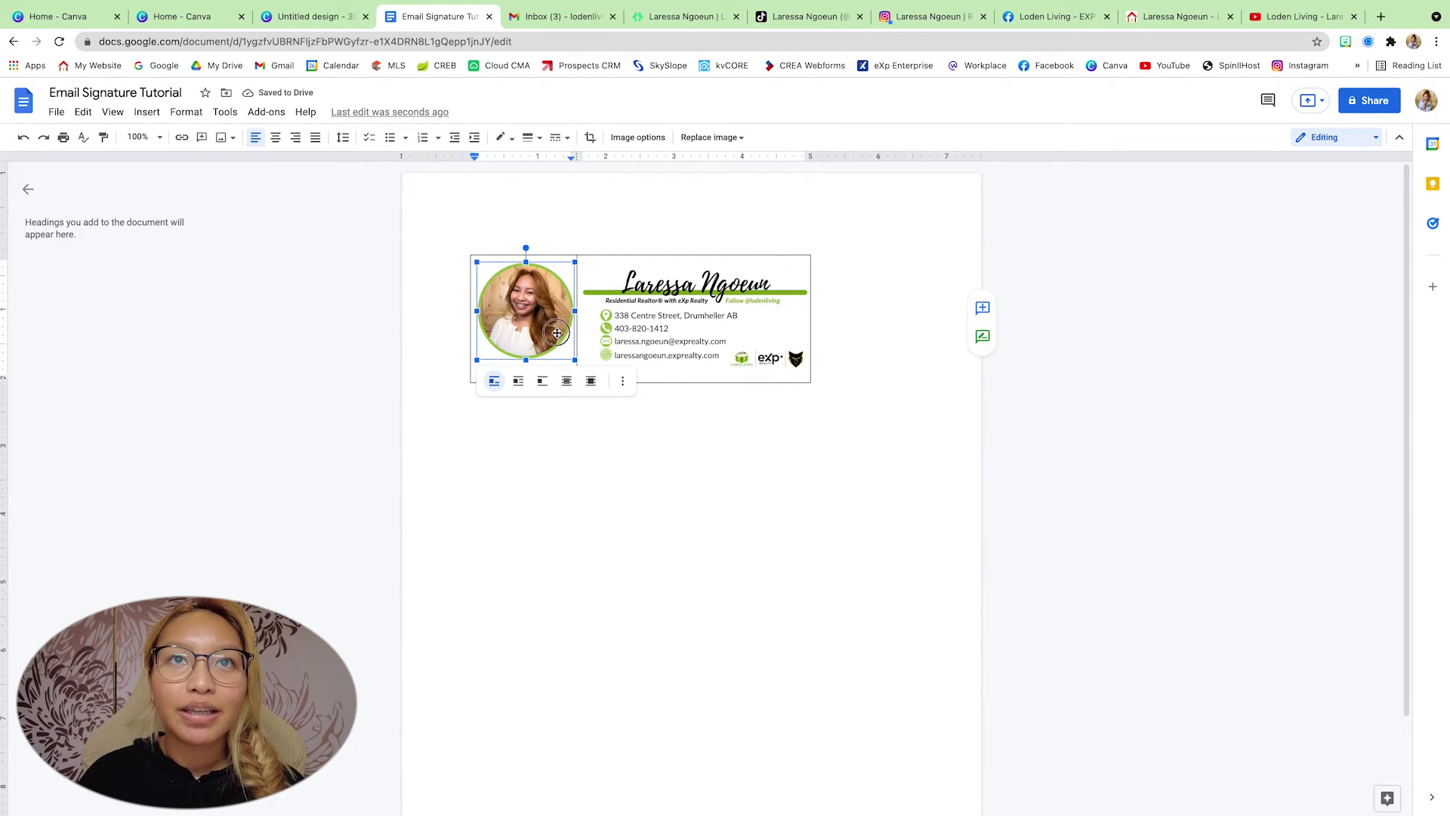
click(679, 475)
click(545, 353)
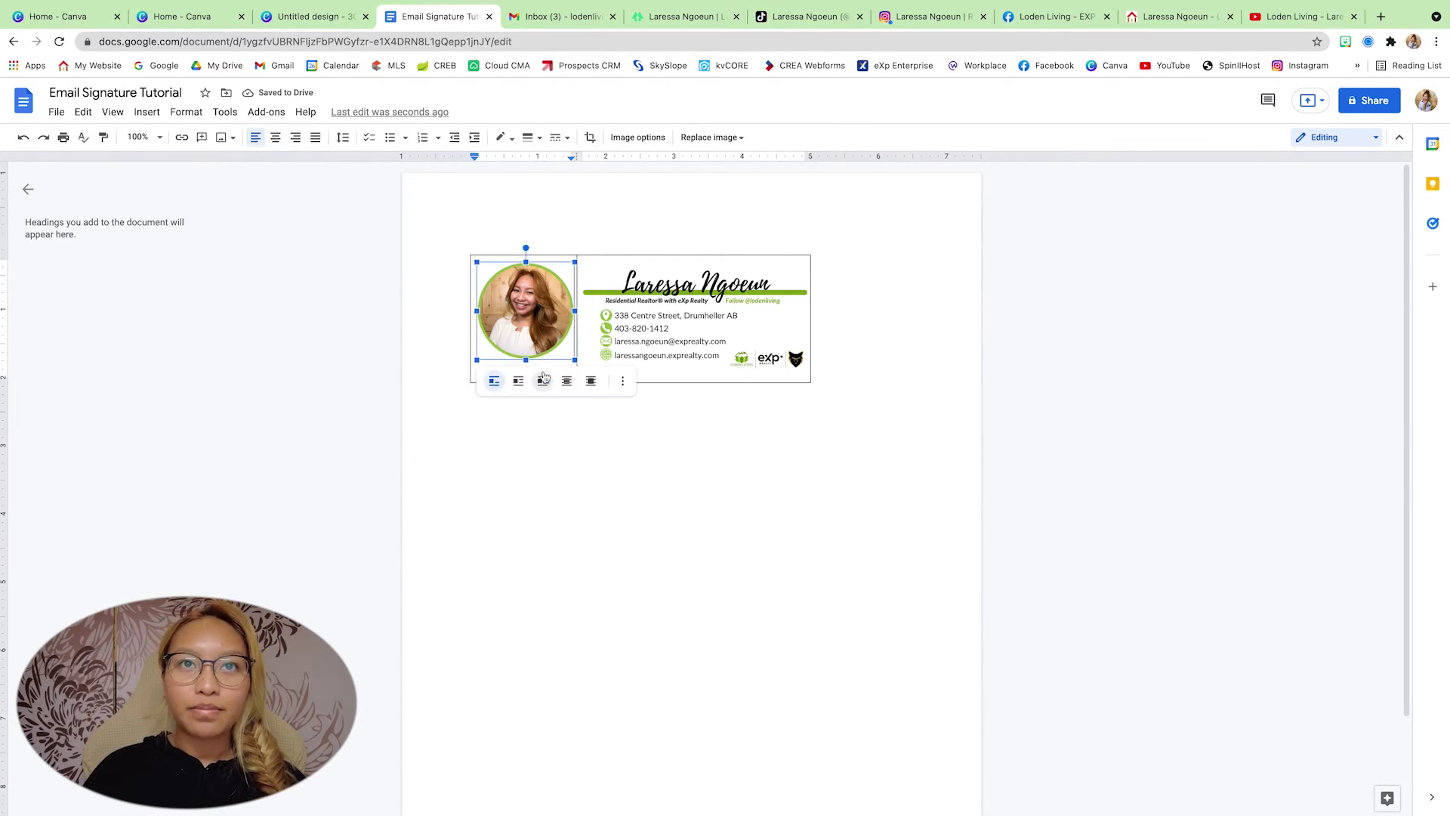
click(576, 355)
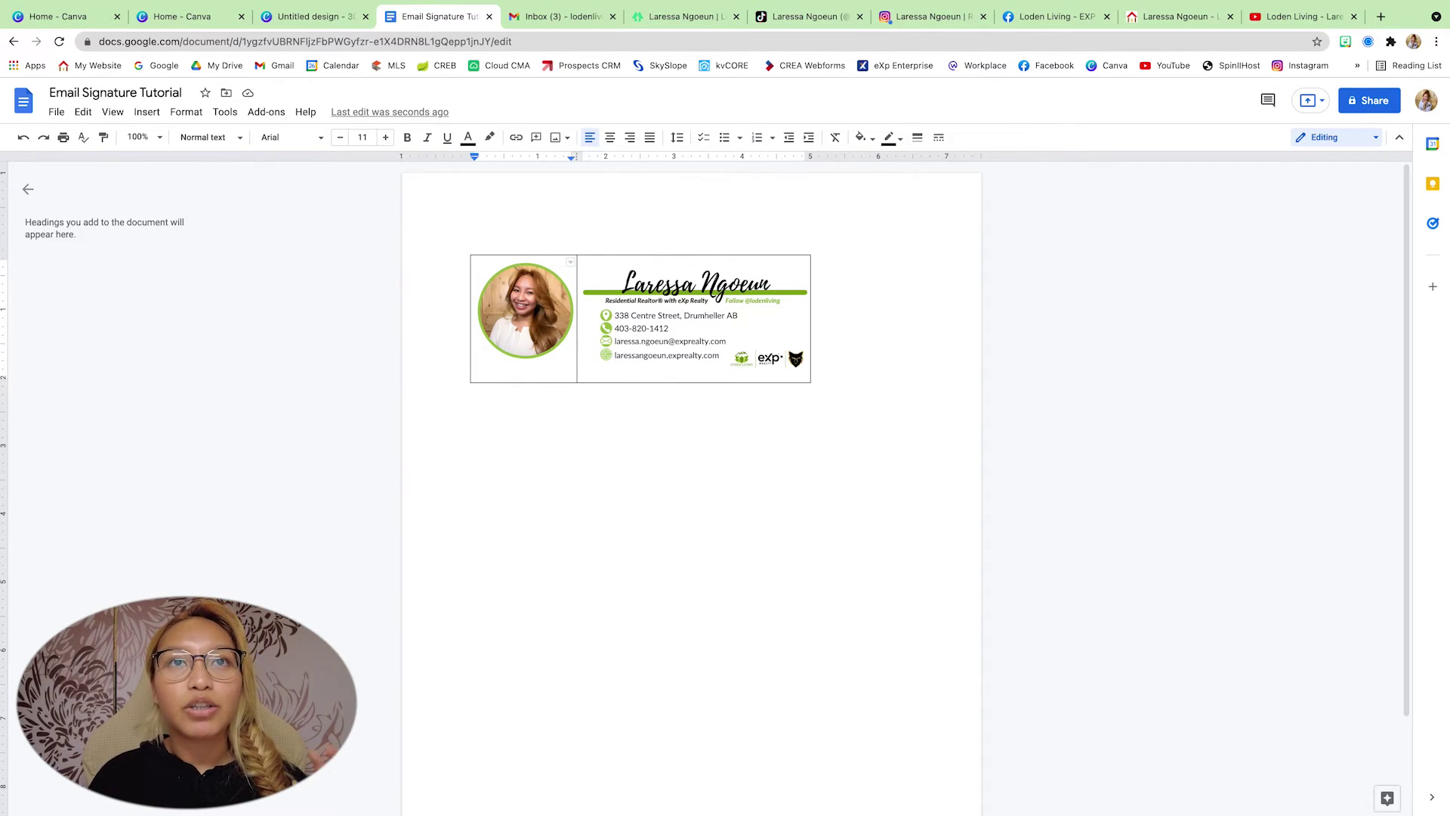
key(Return)
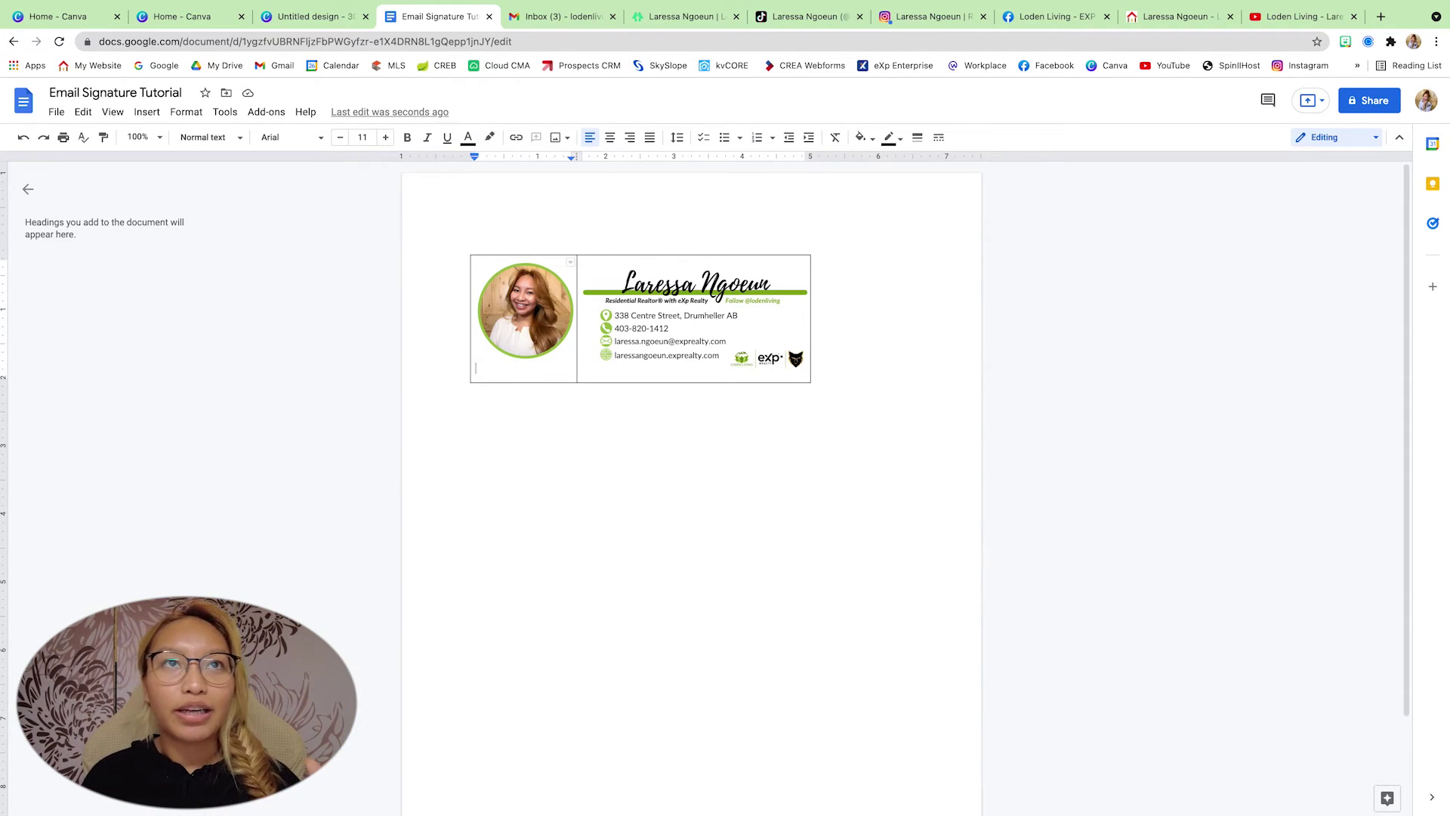
- Upload the four social icon files 2.png to 5.png below the headshot
click(148, 112)
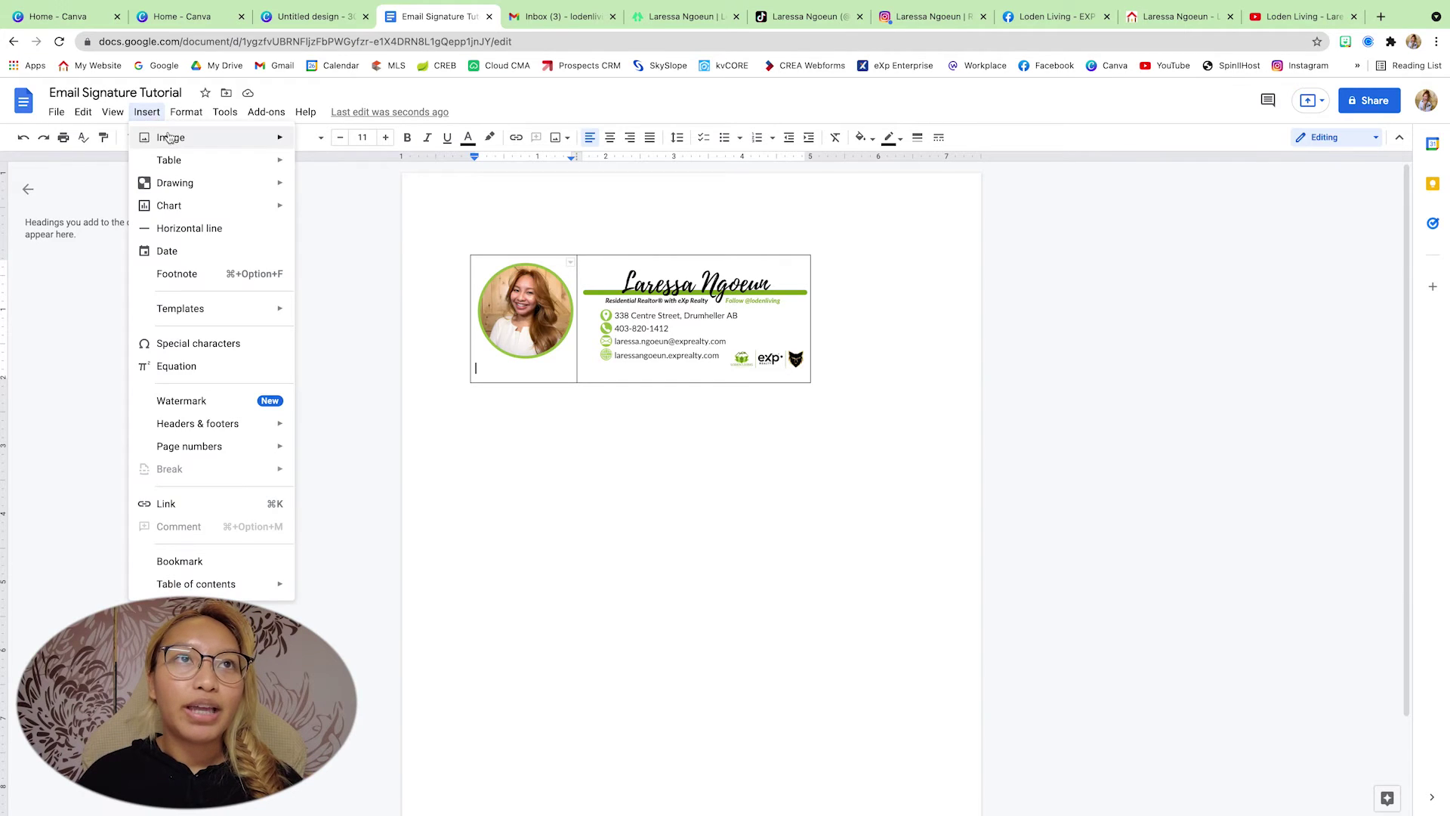
mouse_move(279, 141)
click(325, 142)
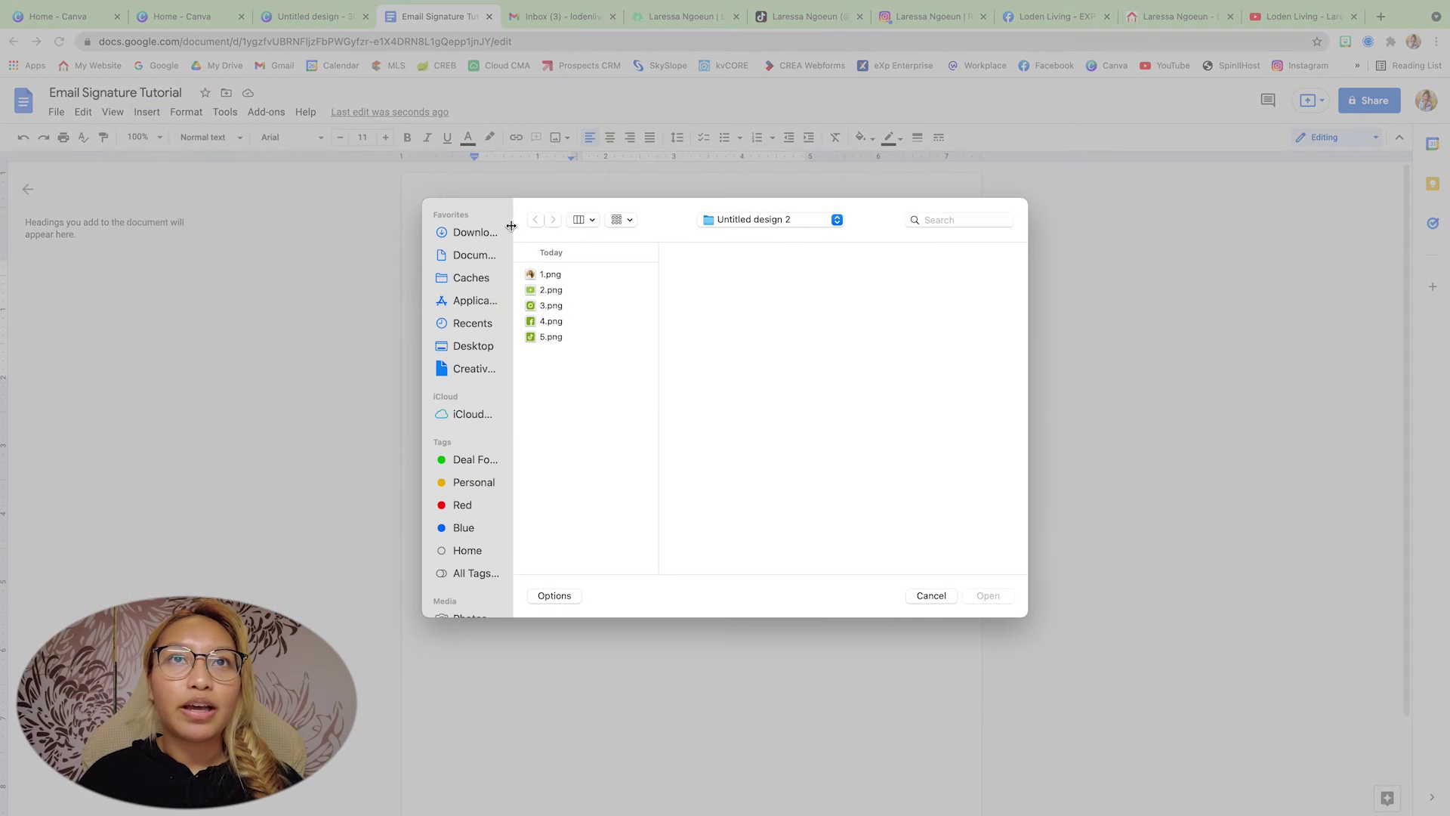
click(583, 291)
drag(616, 356, 585, 292)
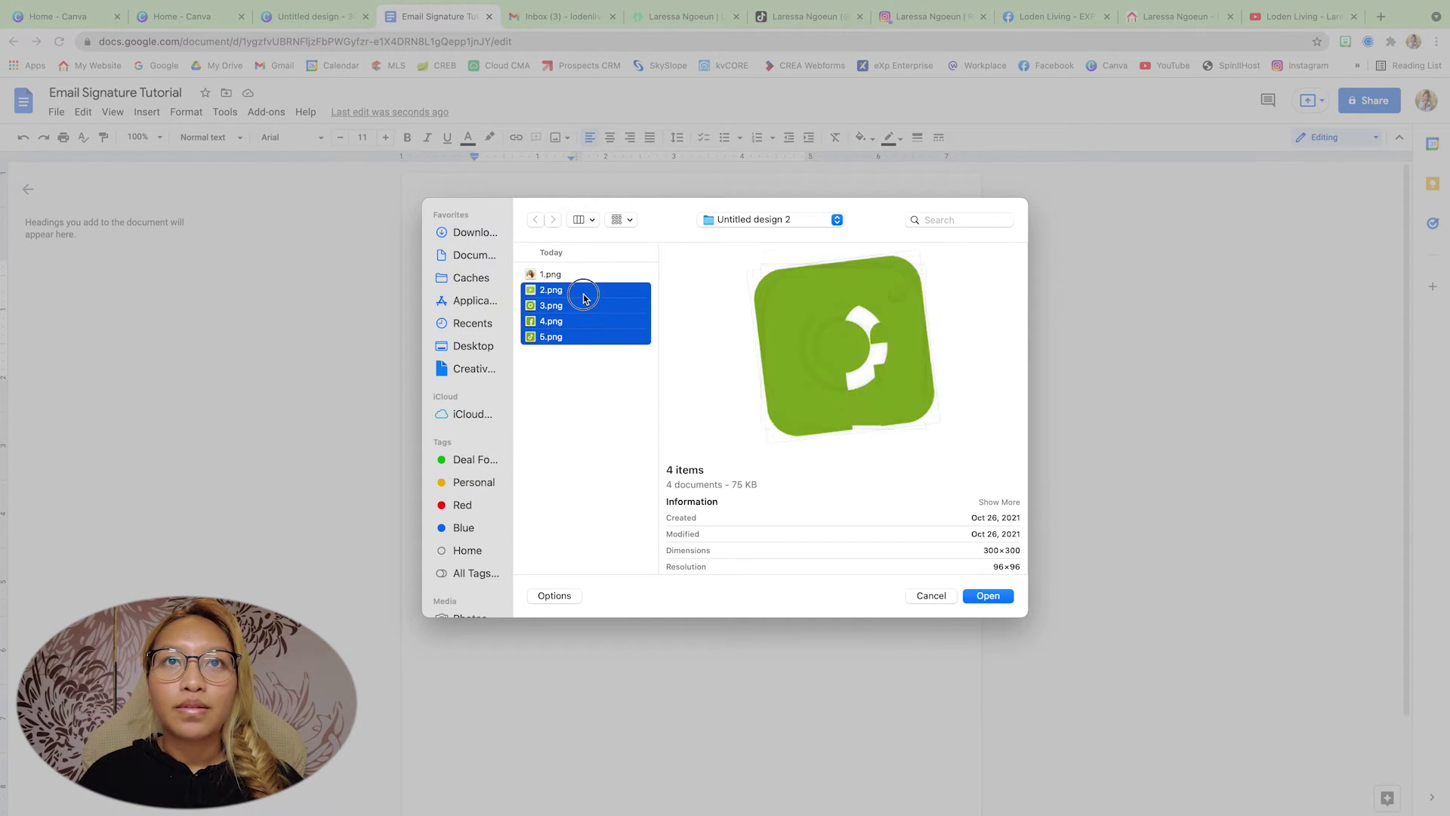
click(987, 596)
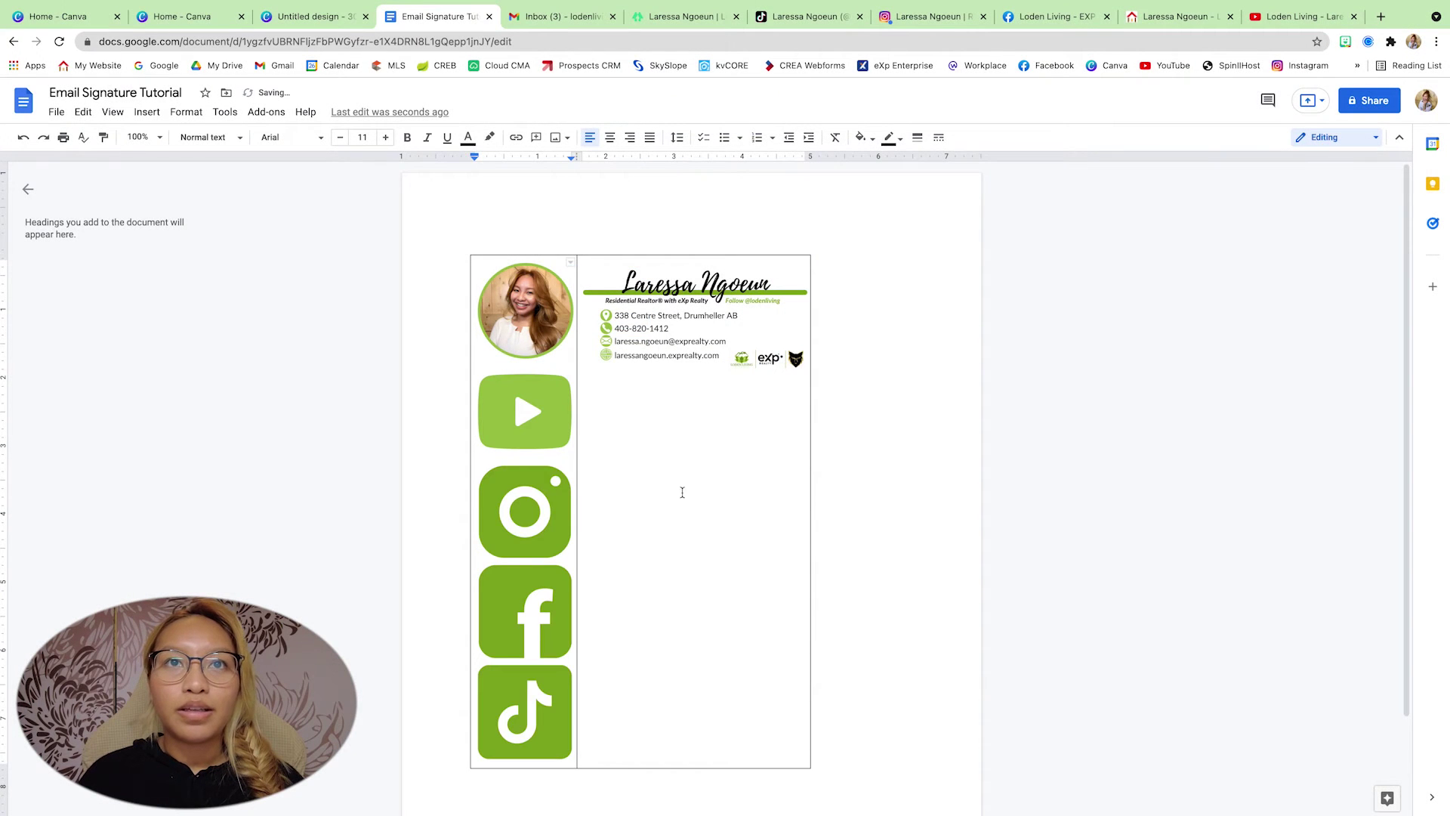
- Shrink the YouTube, Instagram and Facebook images to small icon size
click(545, 404)
drag(573, 459, 478, 380)
click(564, 458)
drag(574, 481, 476, 396)
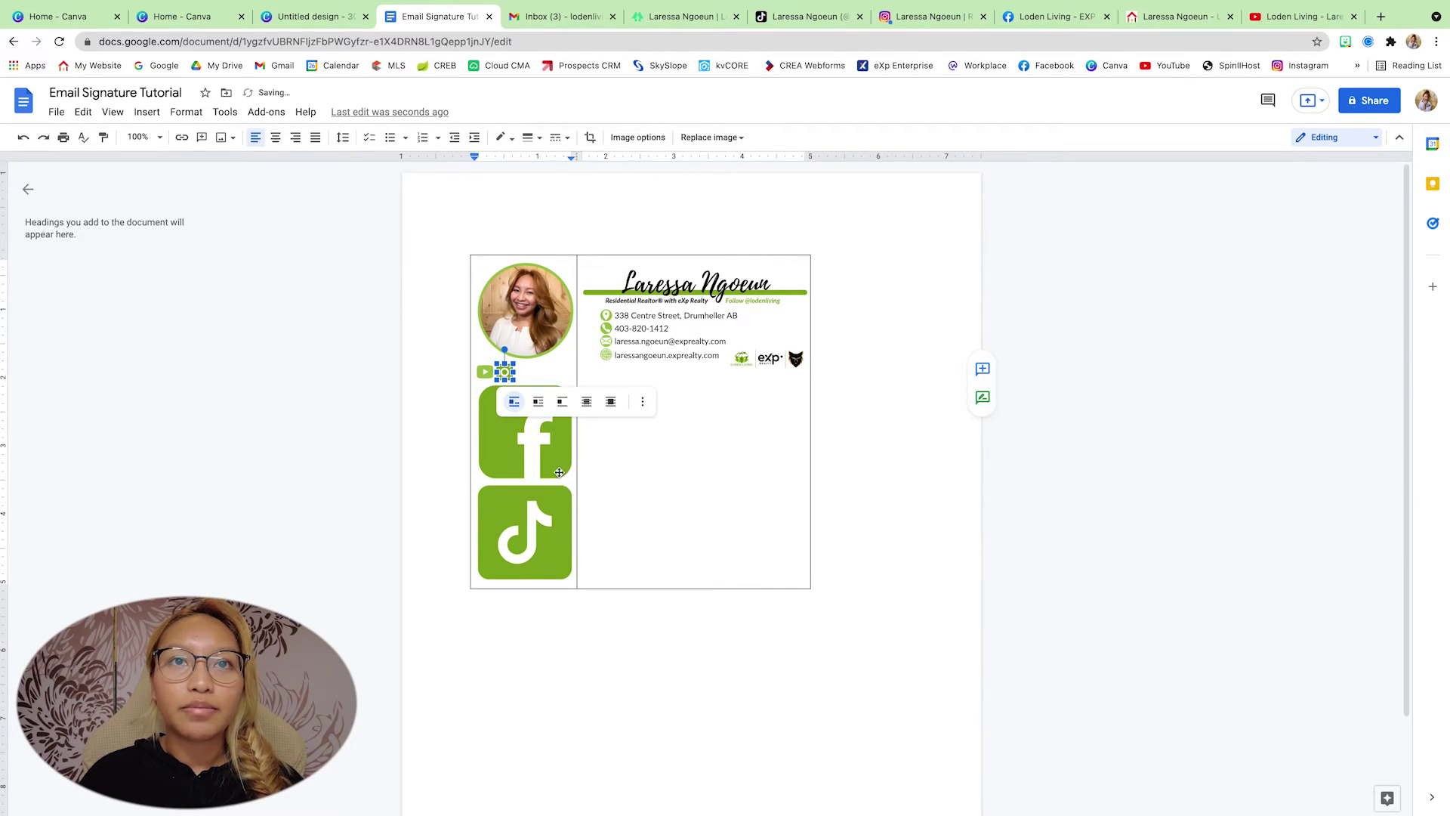
click(522, 430)
click(525, 434)
drag(571, 478, 469, 399)
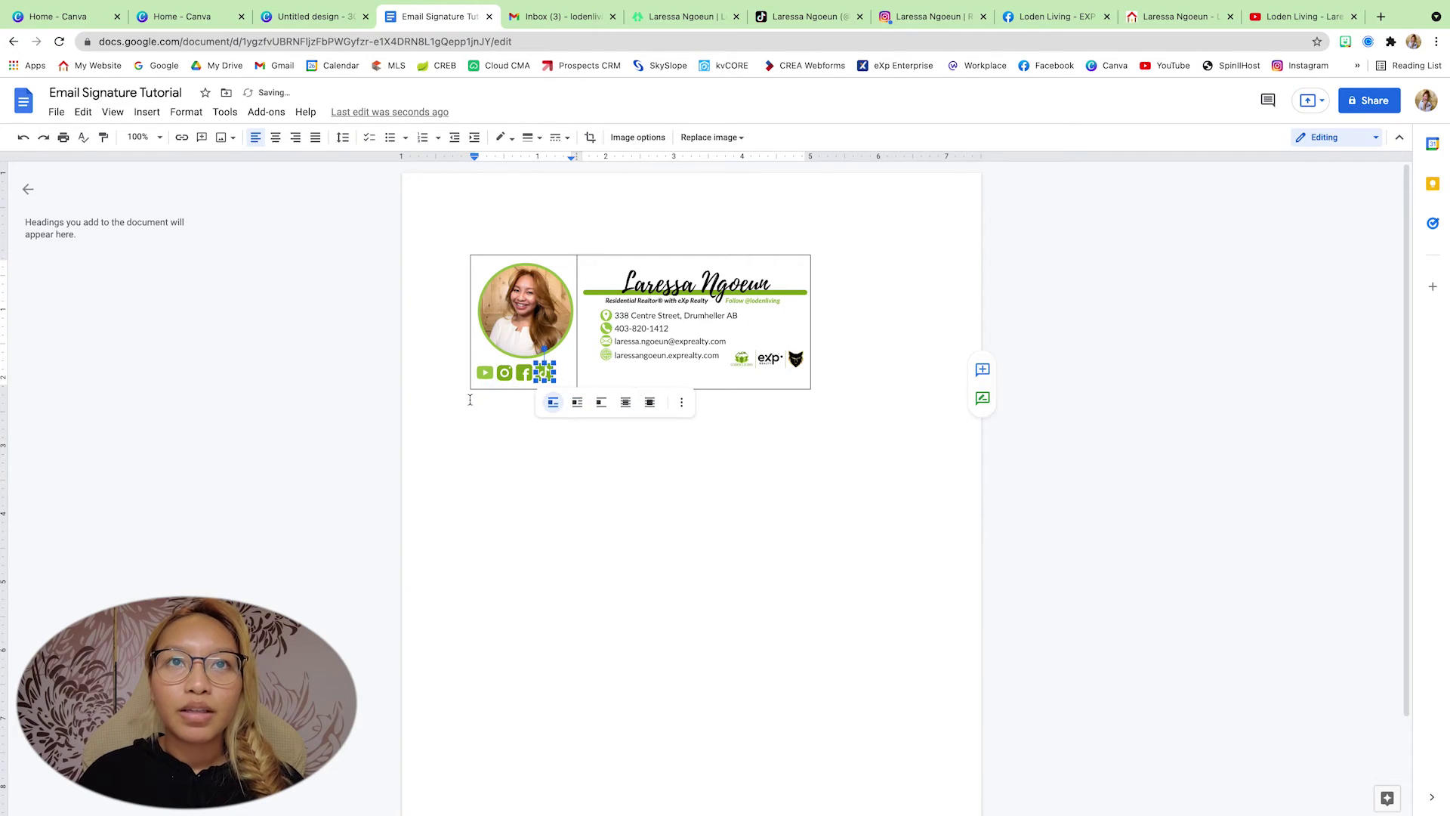
click(508, 476)
- Add spacing between the social icons in the row
click(543, 374)
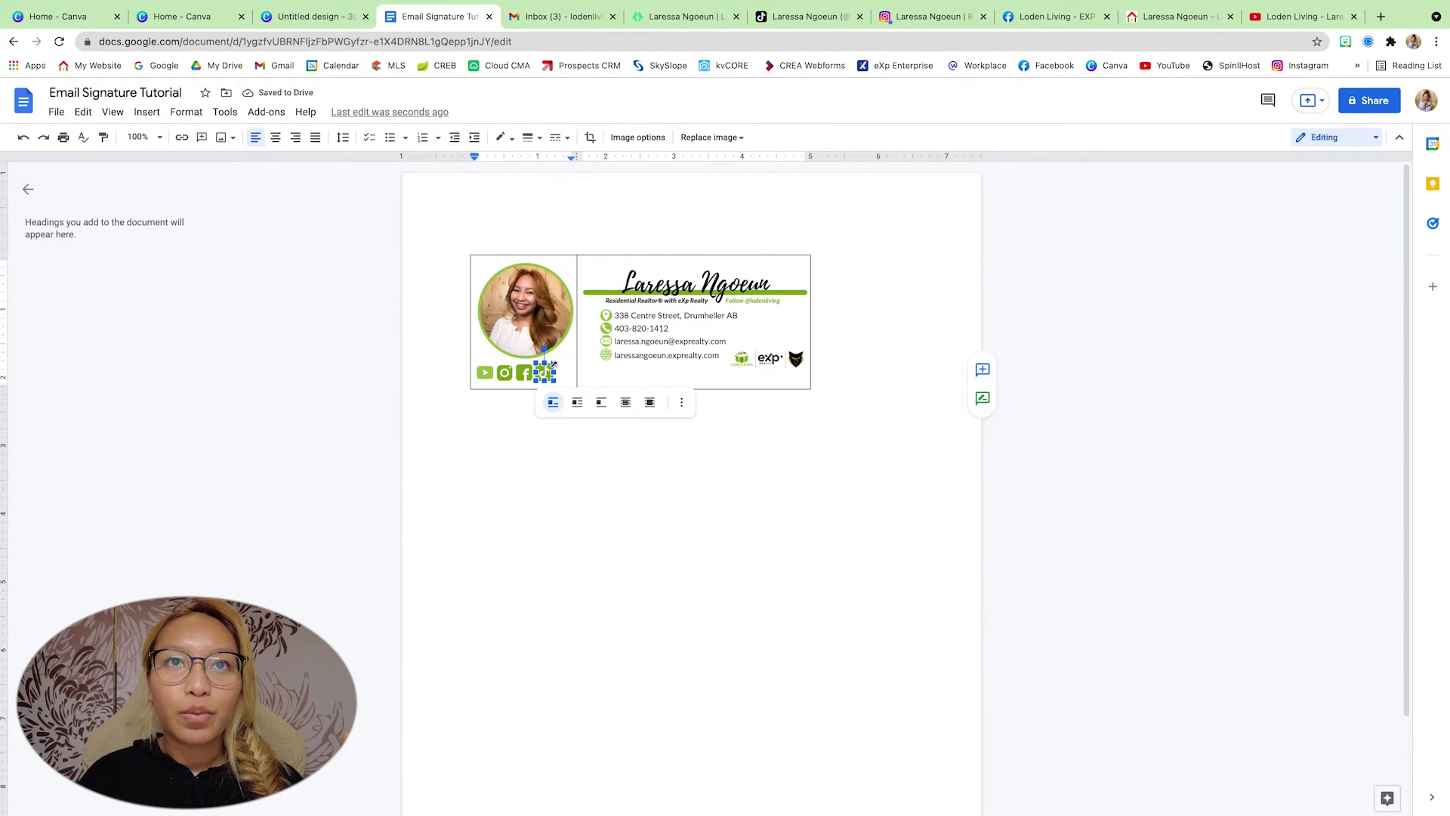
click(485, 372)
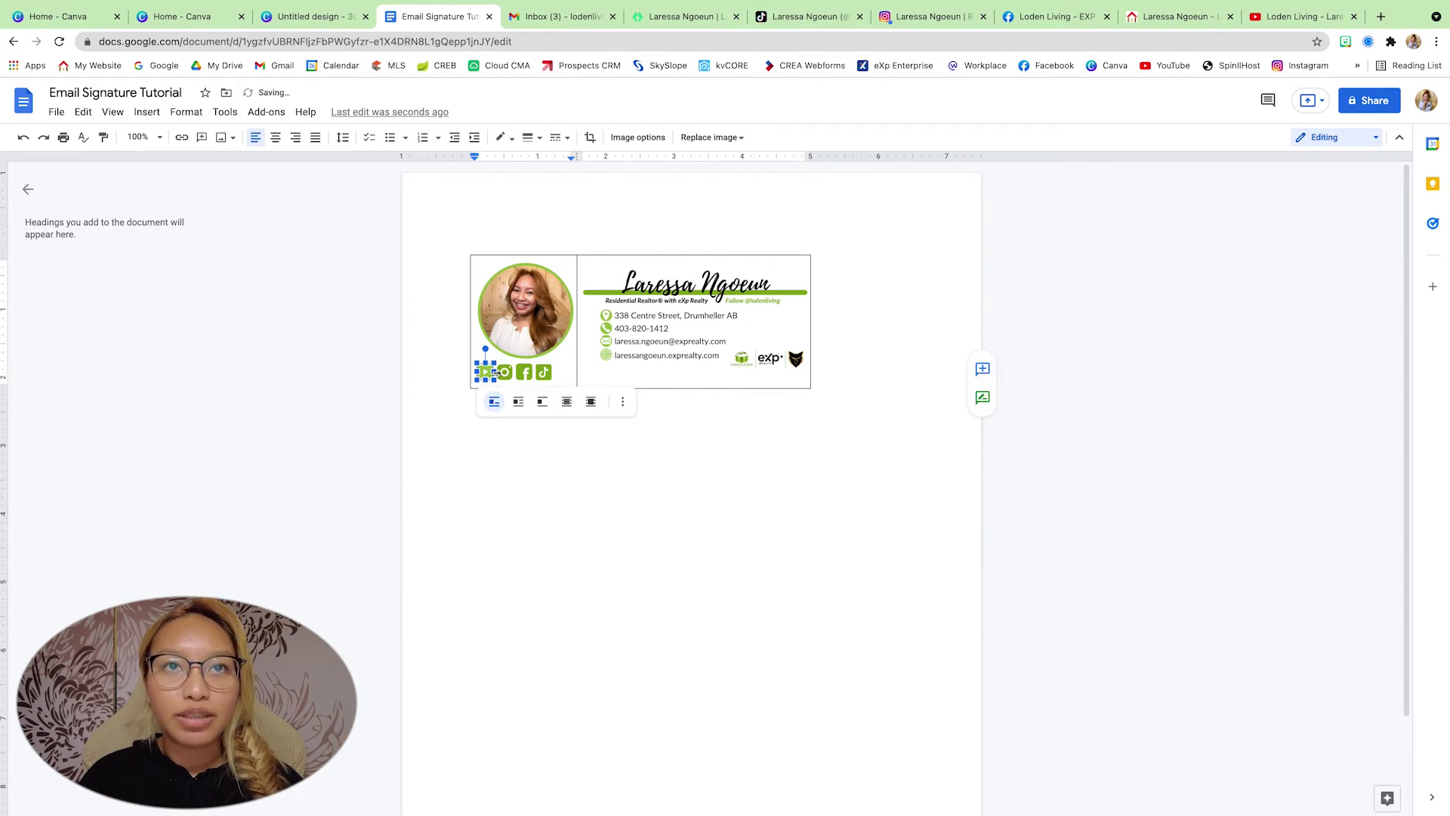
click(504, 372)
click(495, 376)
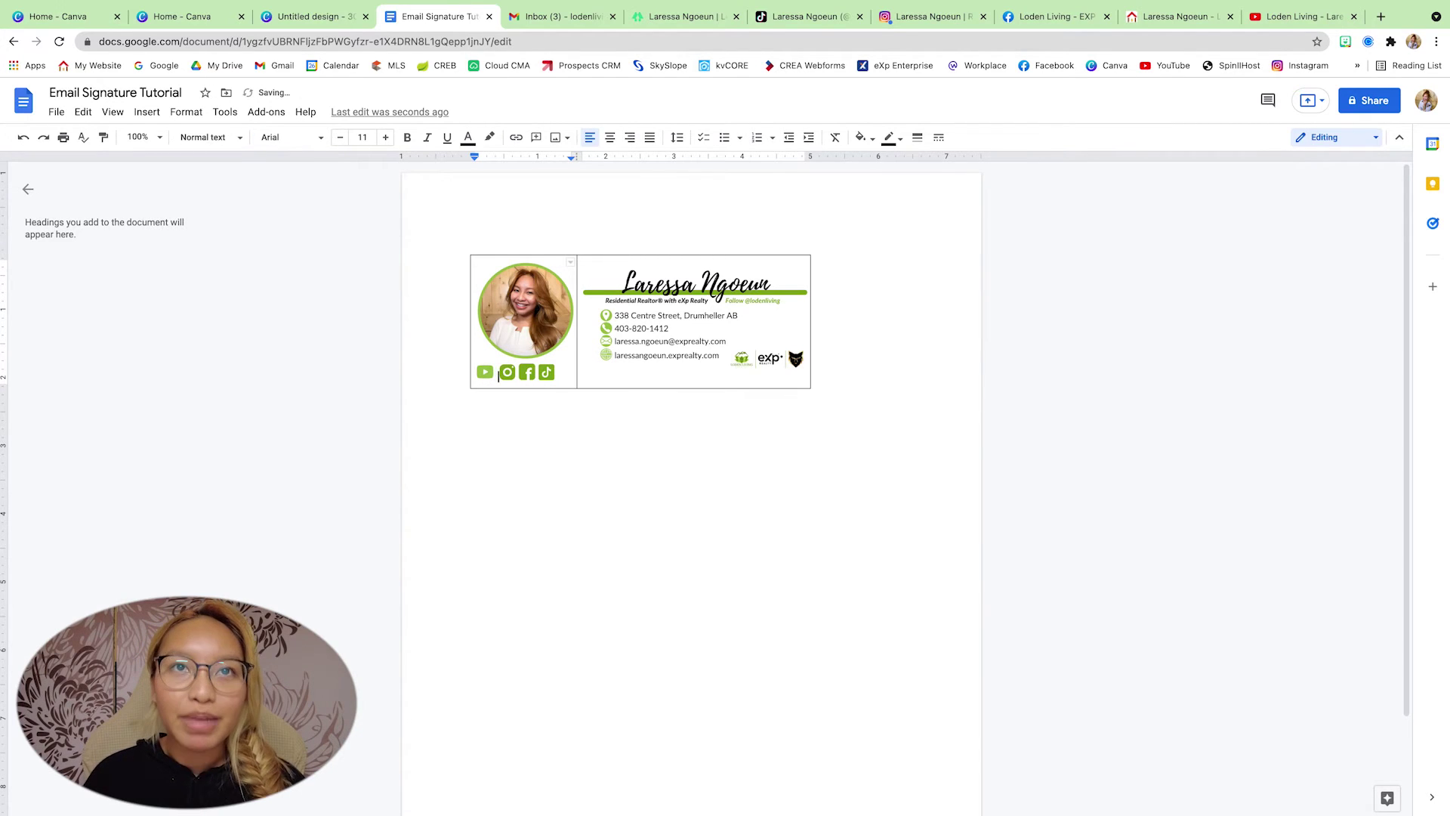
key(Right)
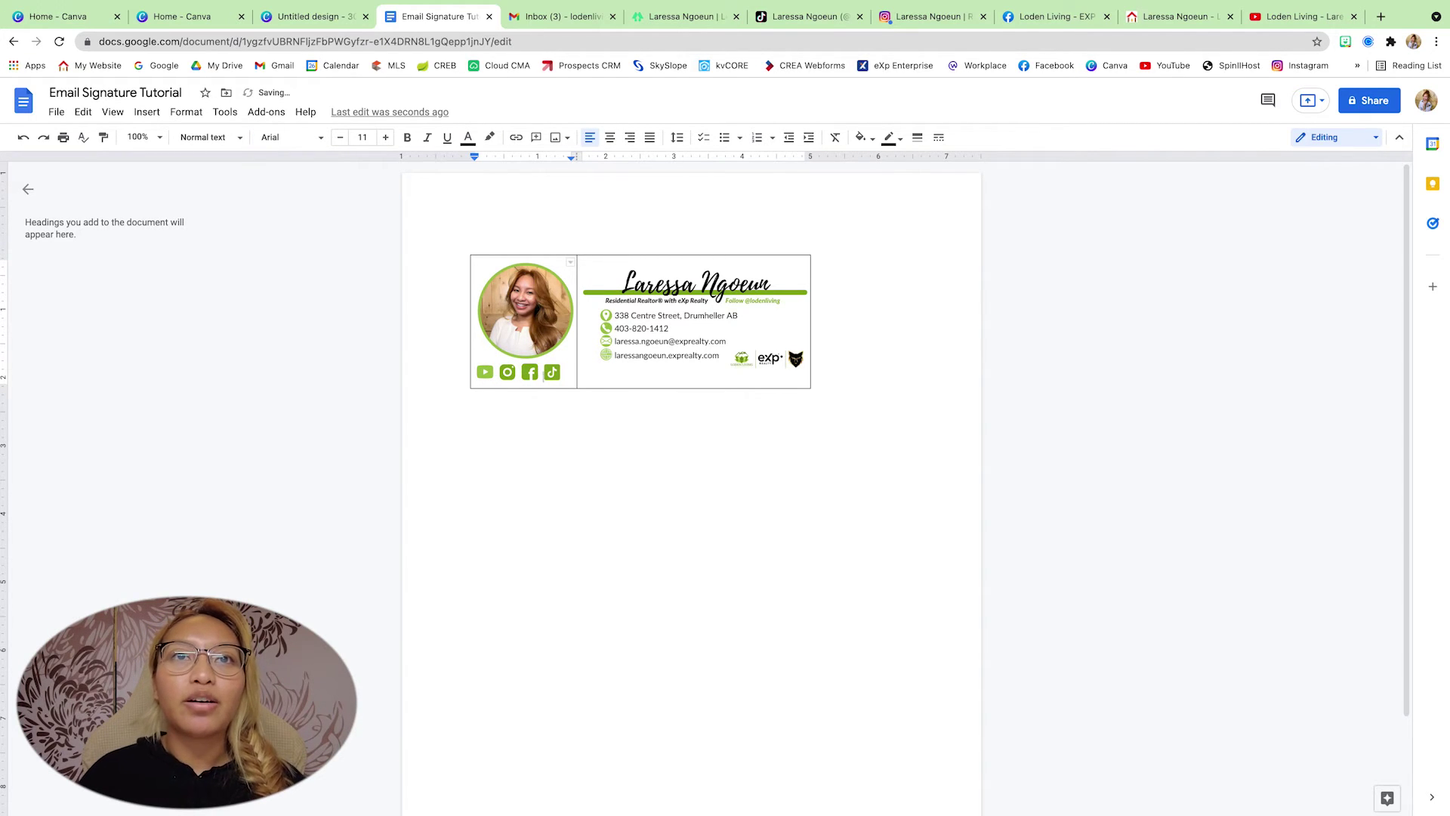
- Enlarge the YouTube icon slightly to match the TikTok and other icons
click(489, 372)
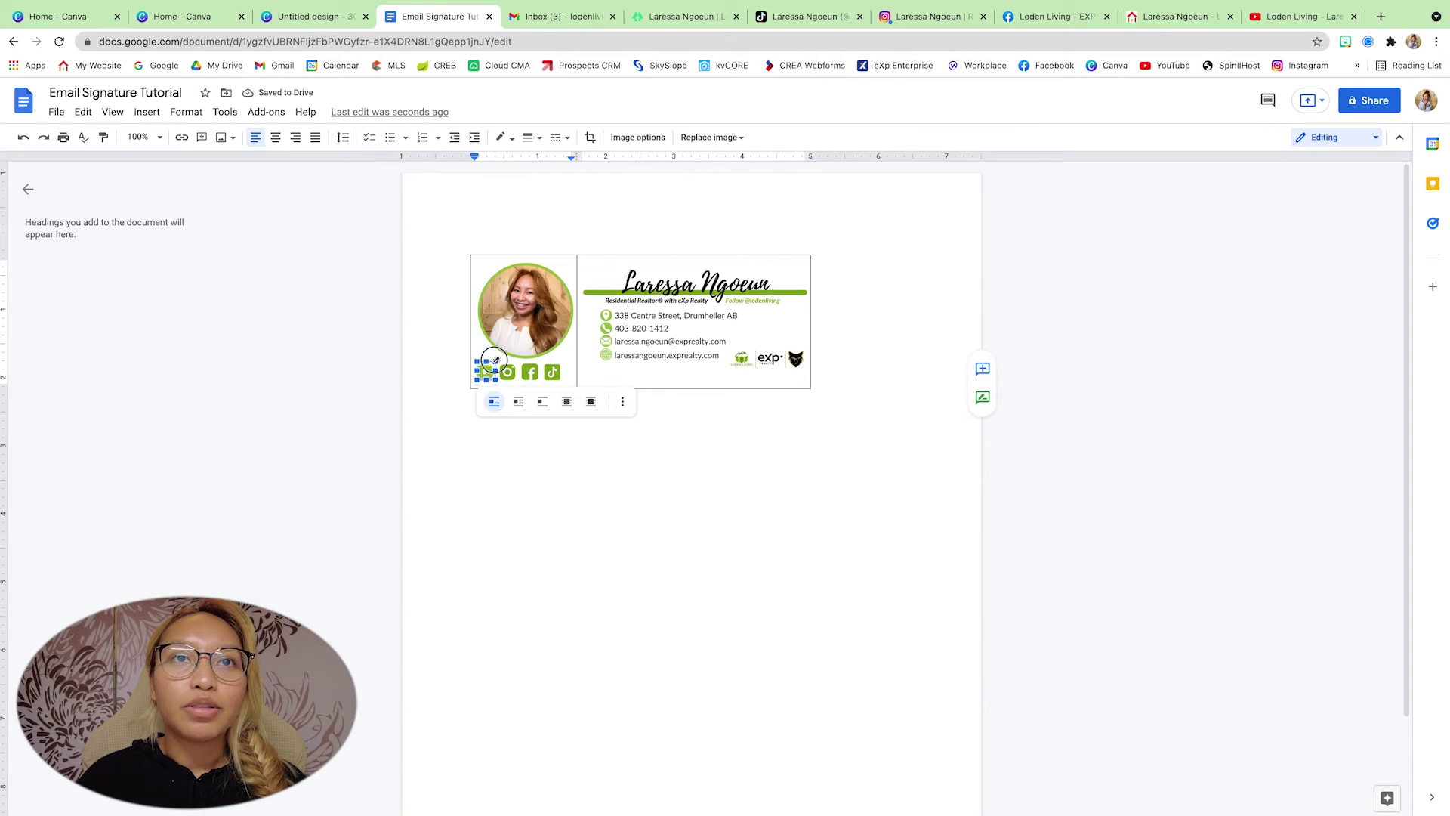
drag(493, 359, 495, 357)
click(576, 402)
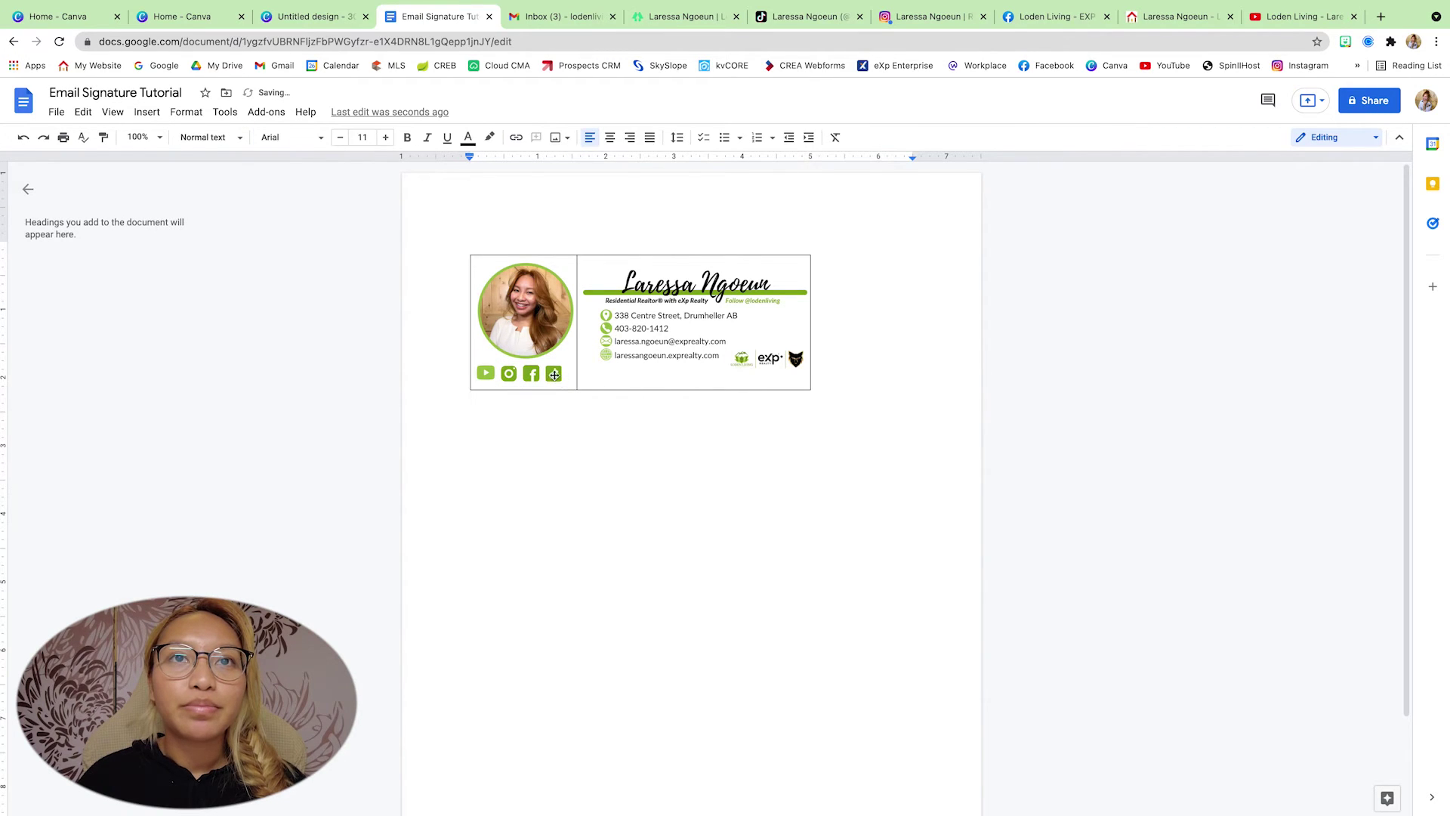
click(554, 374)
click(605, 477)
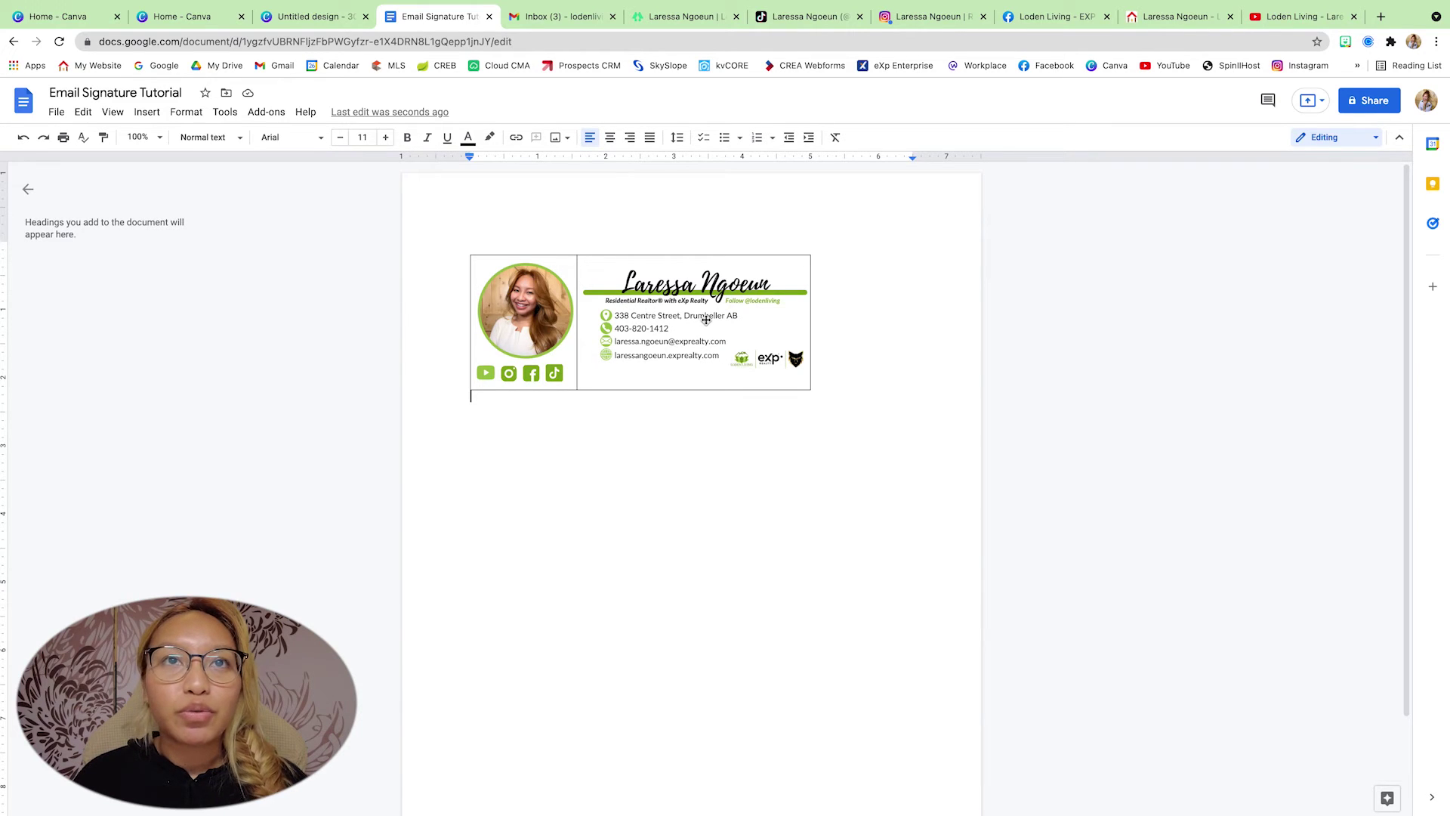
click(685, 302)
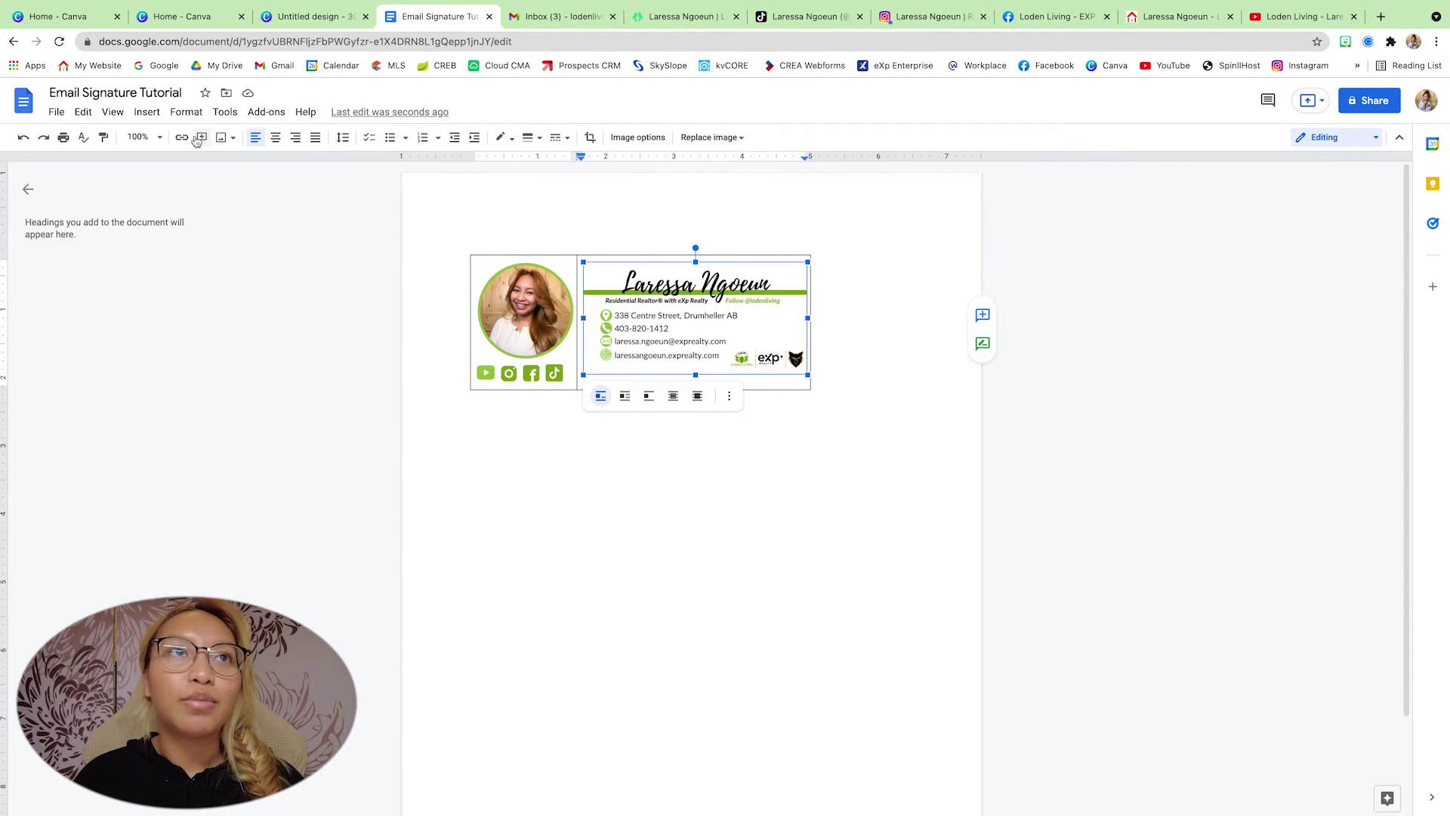
- Set the document zoom to 150%
click(142, 137)
click(148, 314)
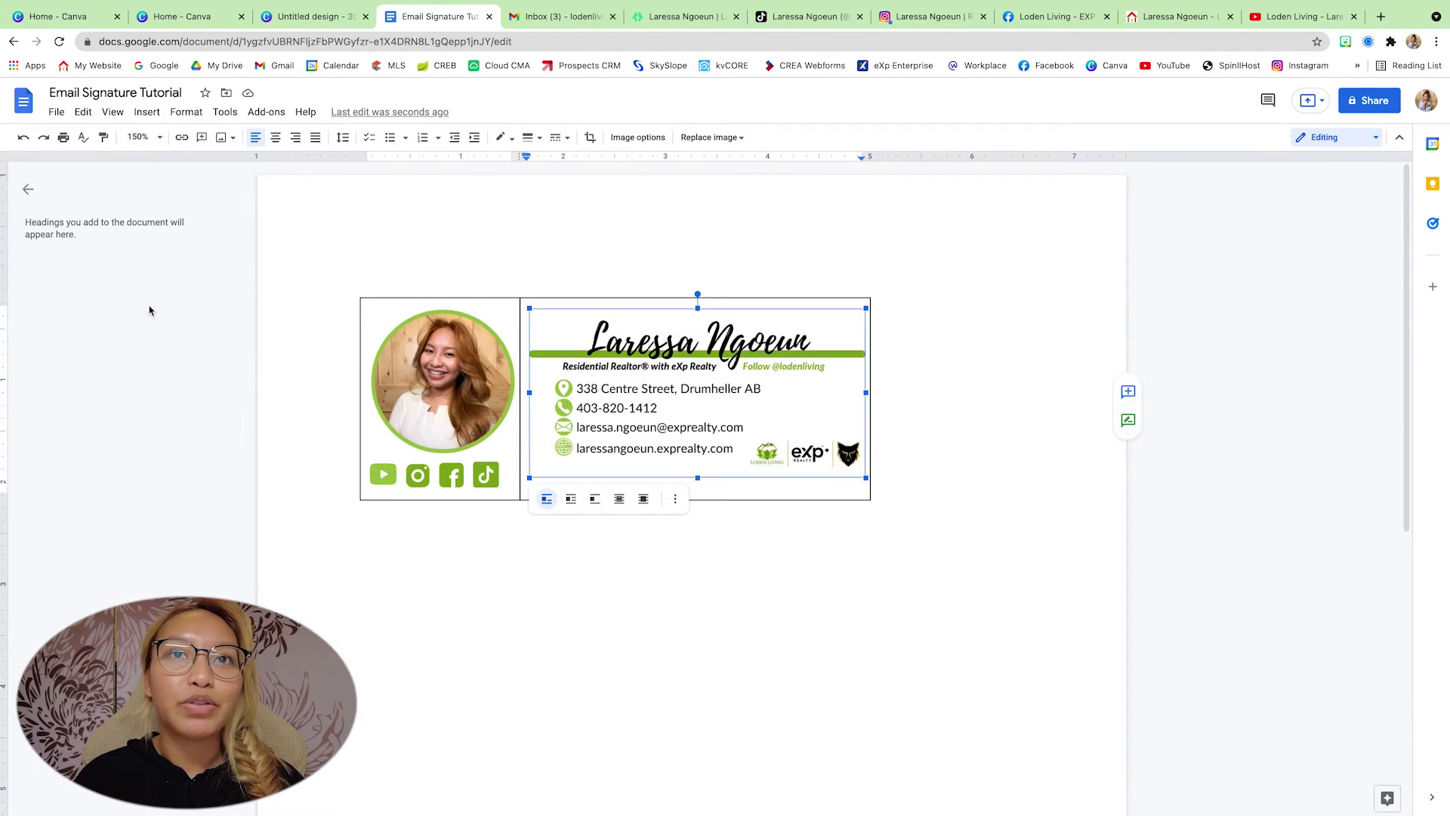
click(132, 137)
click(740, 379)
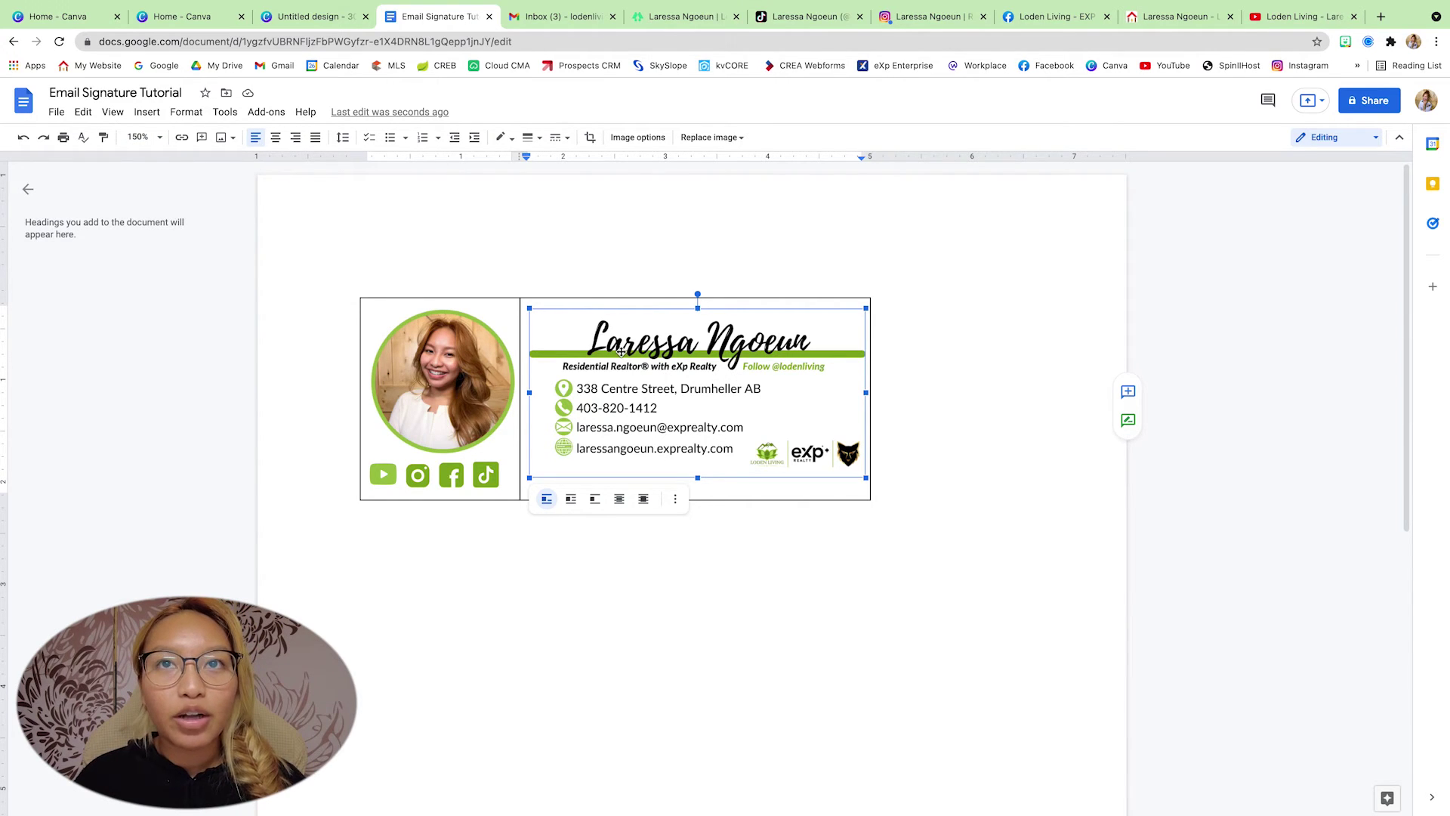
- Copy the Linktree page address and apply it as a link on the details image
right_click(650, 398)
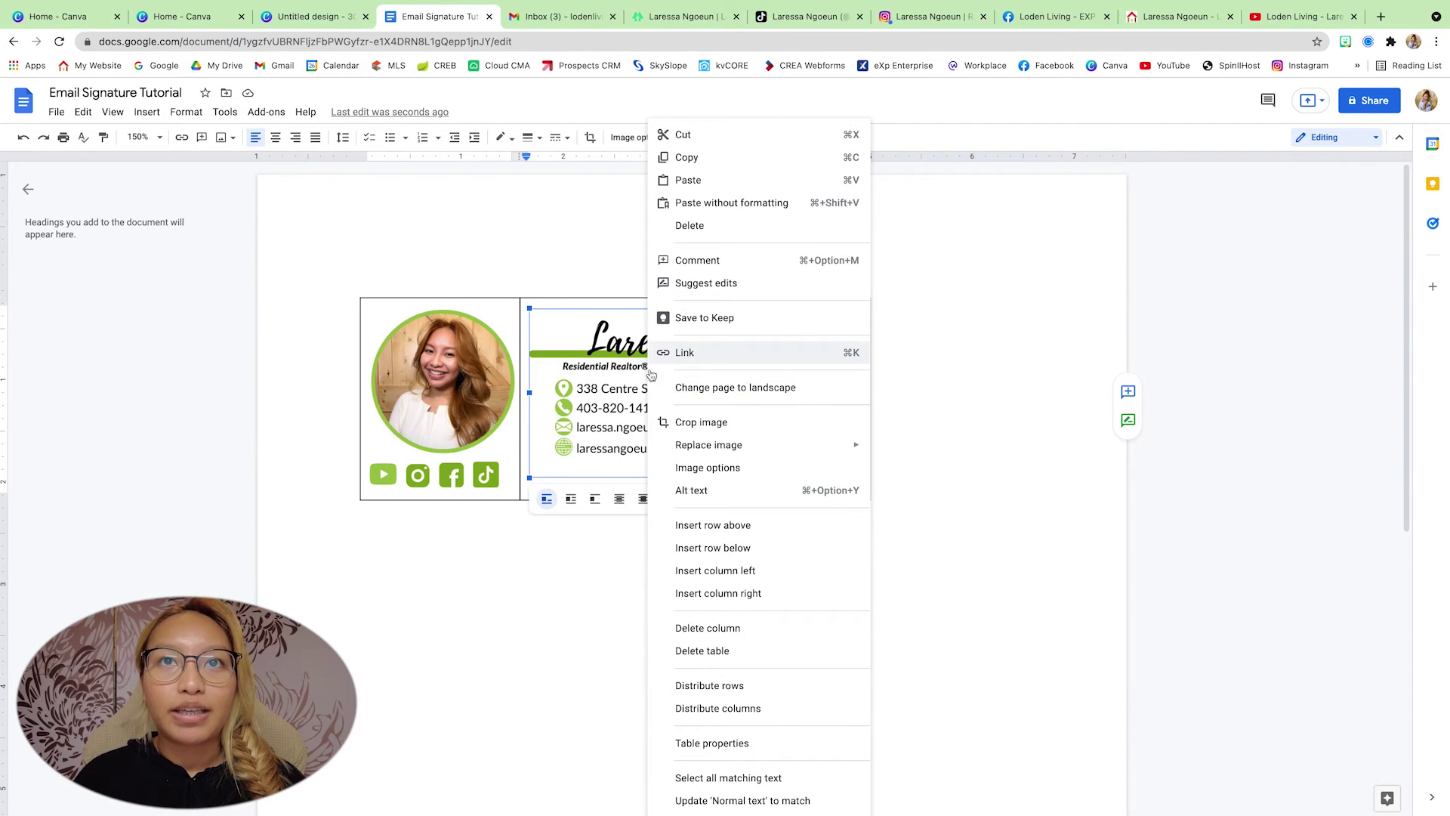
click(575, 412)
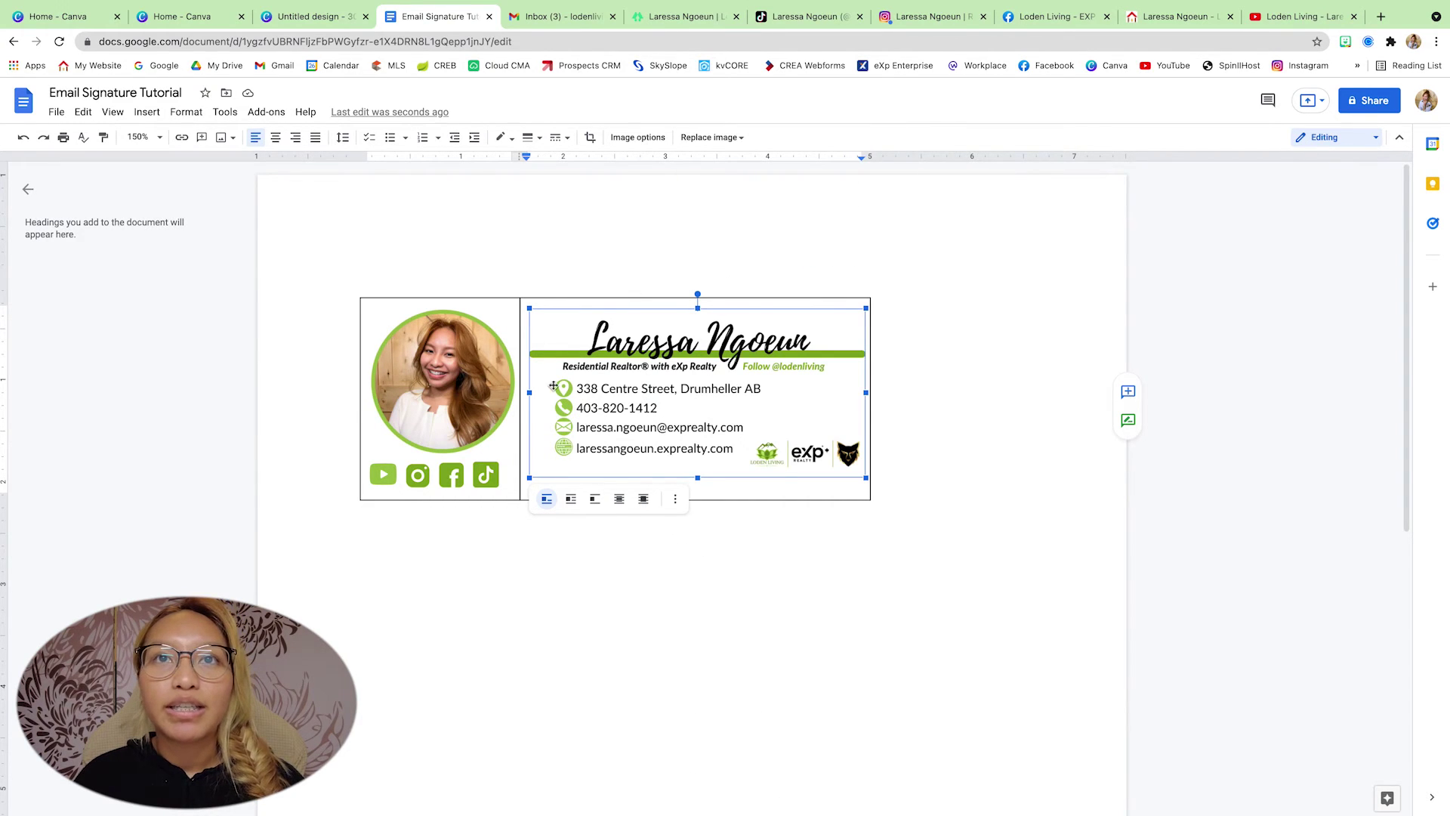
click(672, 22)
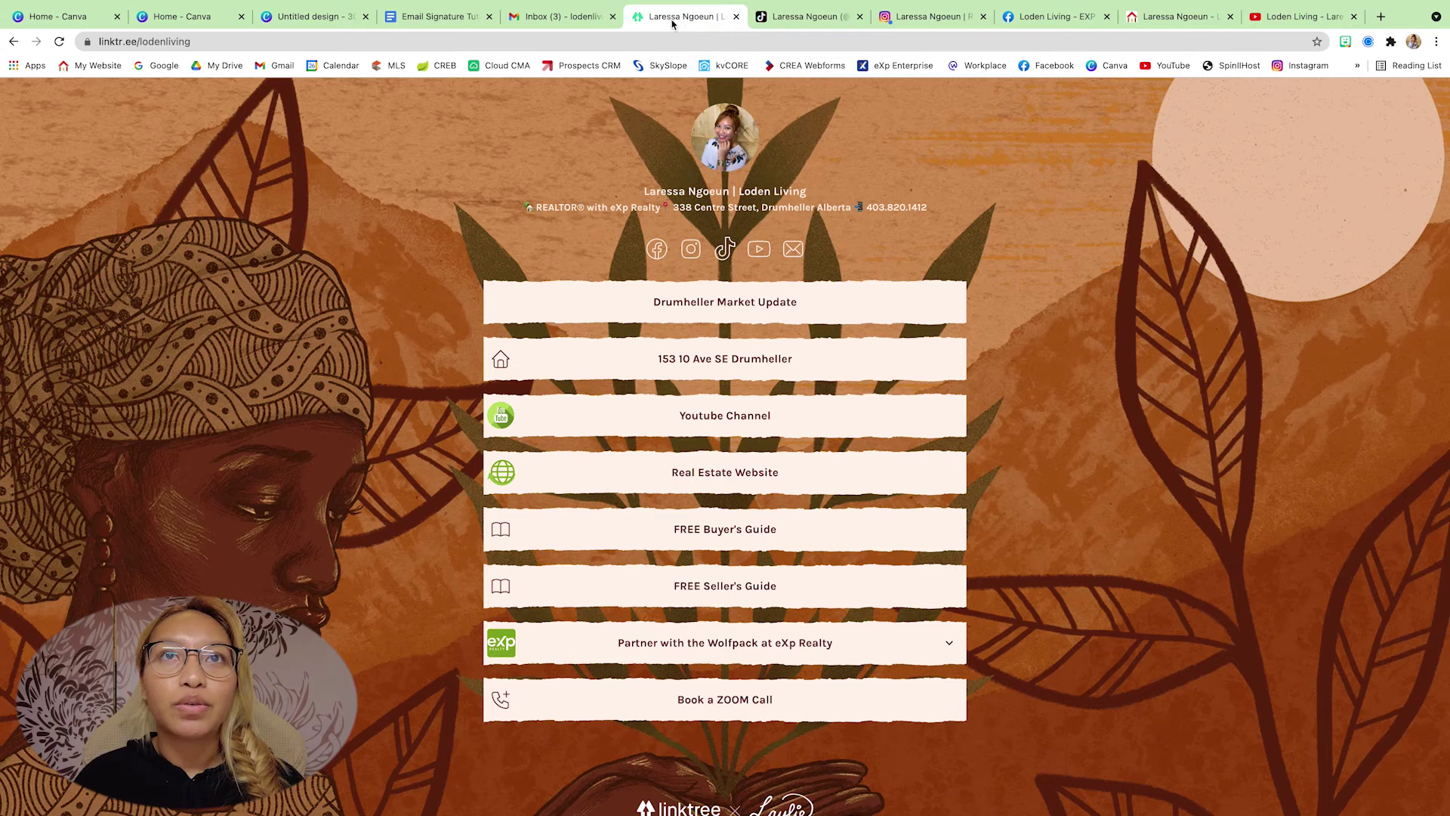
click(186, 41)
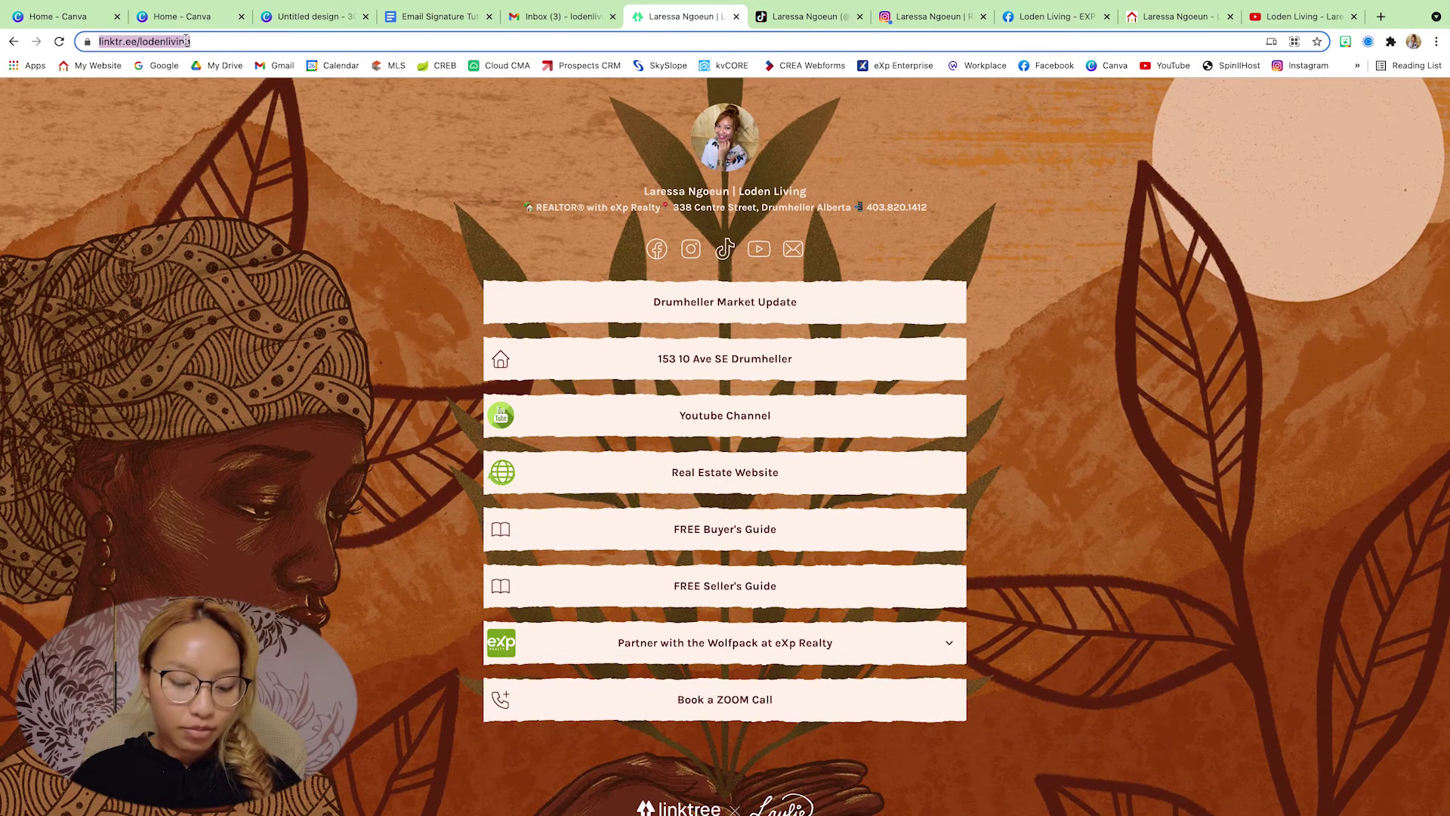
click(444, 20)
right_click(633, 408)
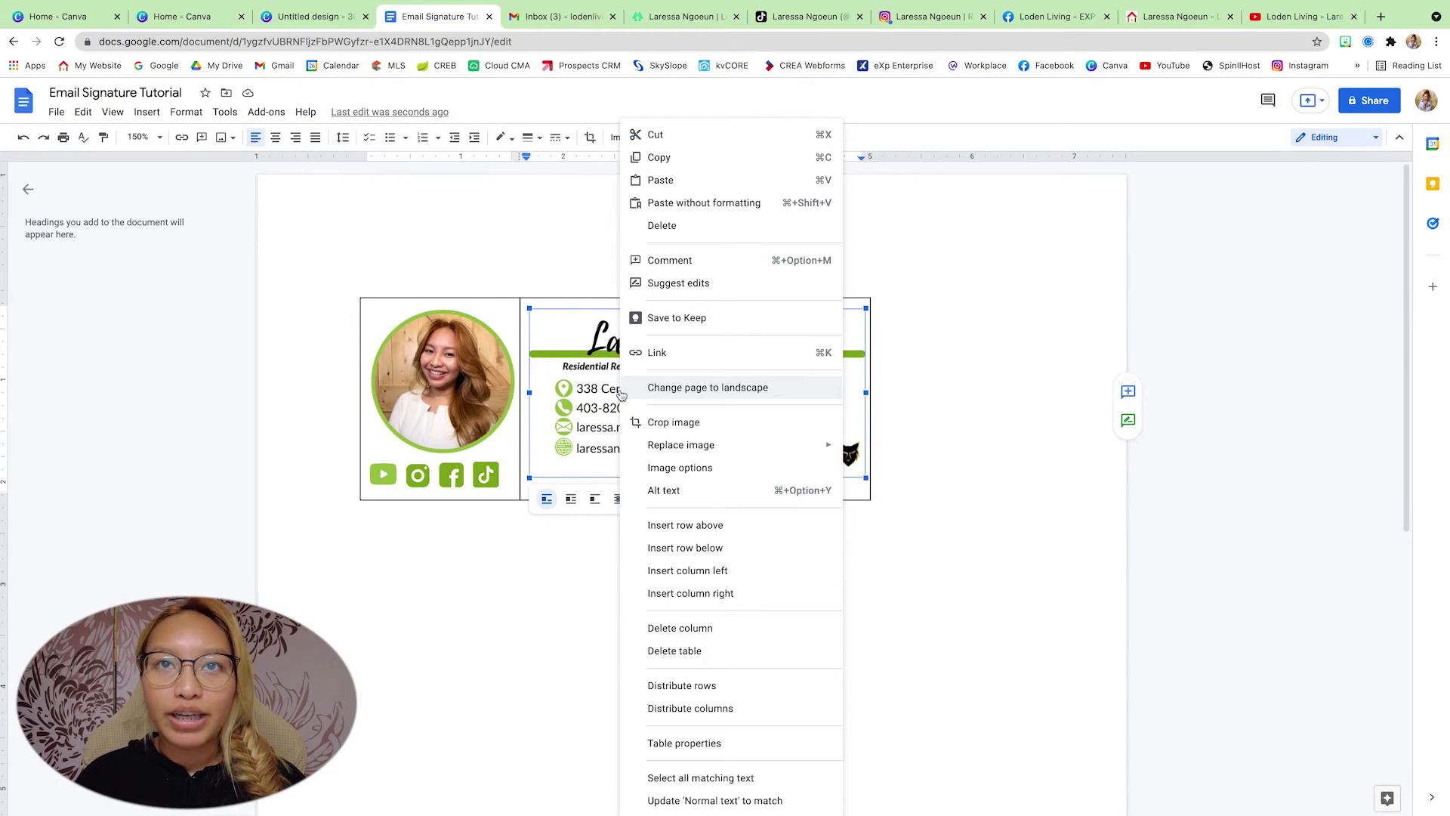
click(677, 355)
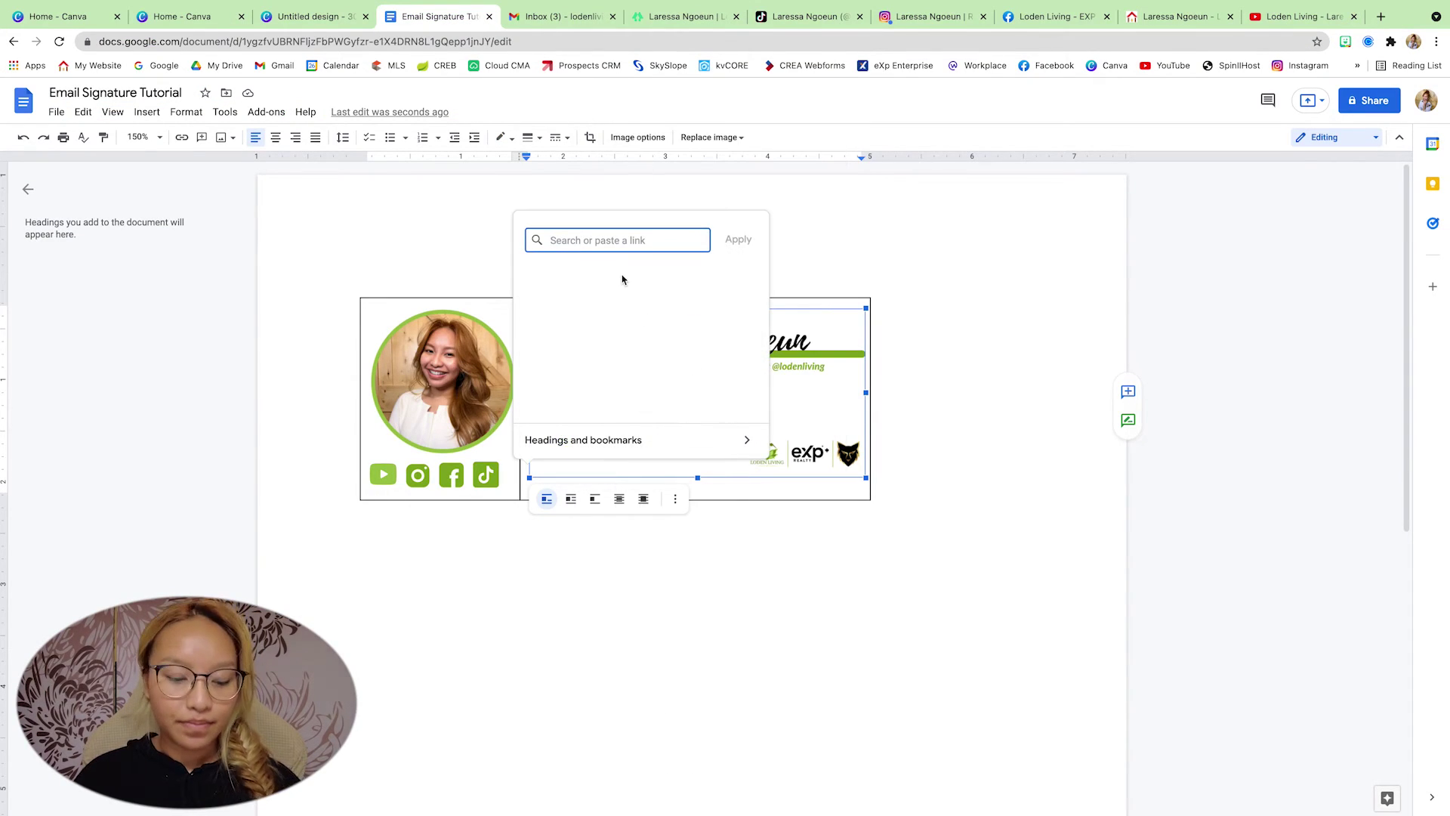
key(ctrl+v)
click(738, 239)
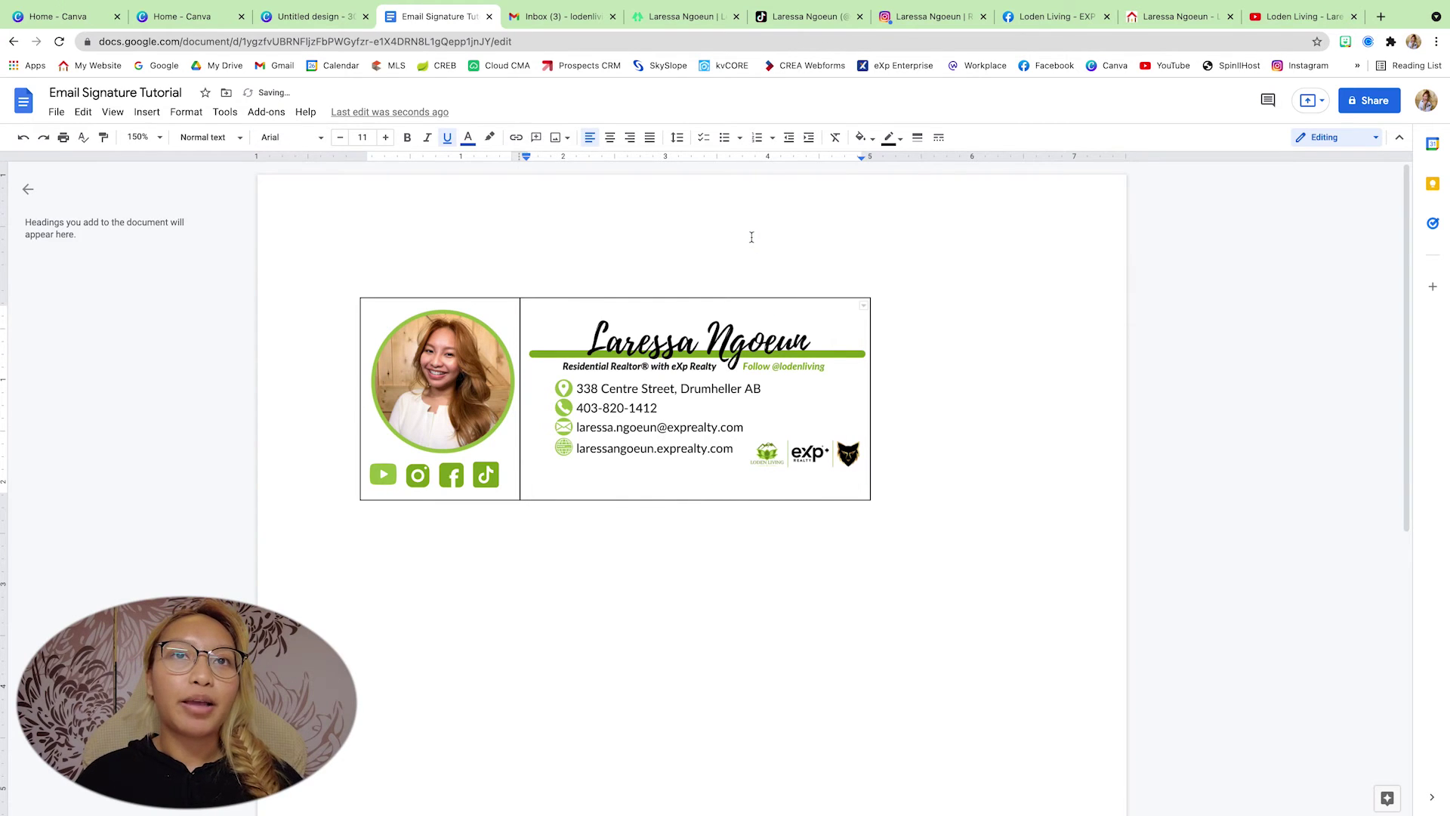
click(454, 305)
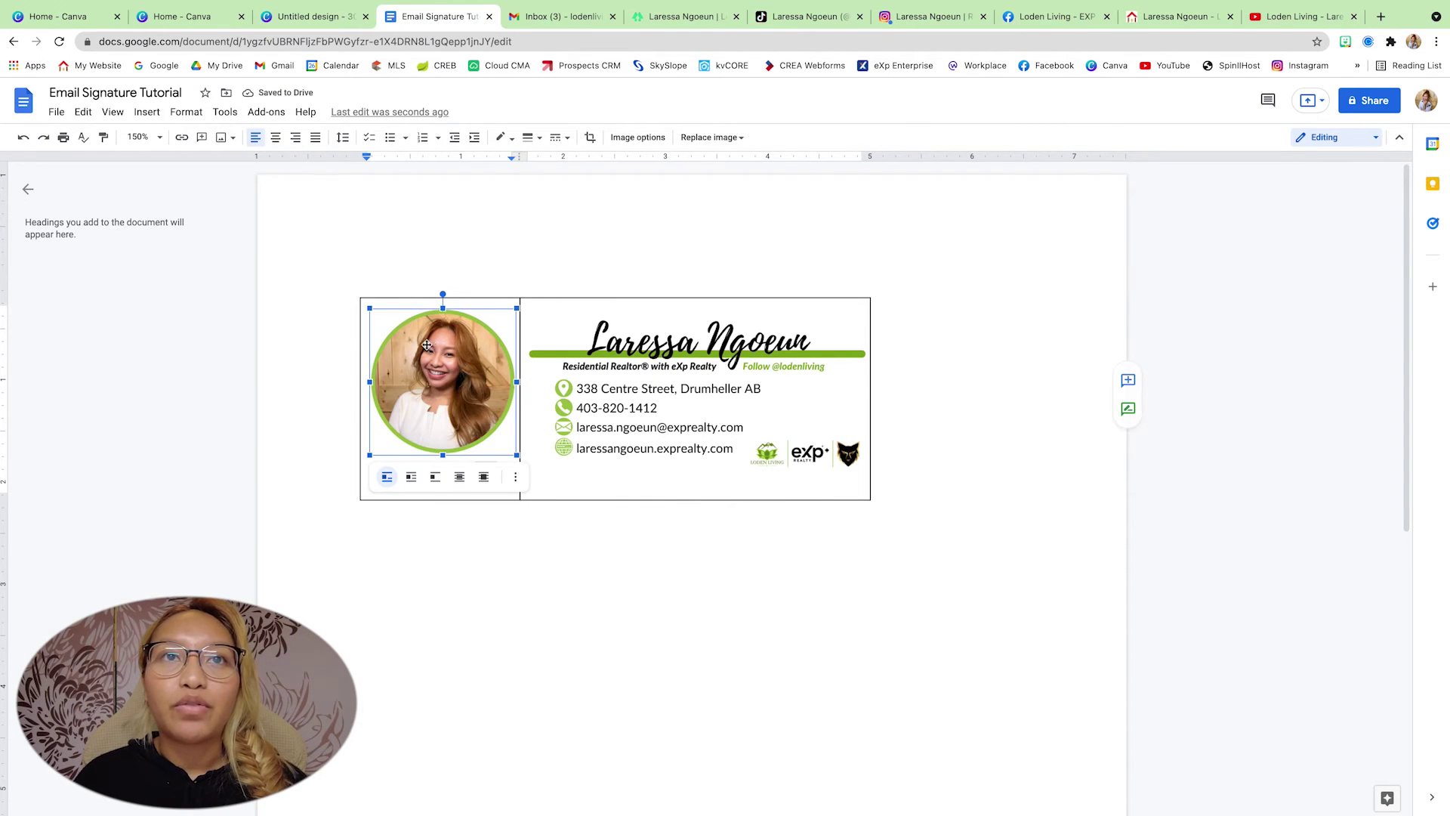
- Copy the YouTube channel address and paste it as the YouTube icon's link
click(540, 248)
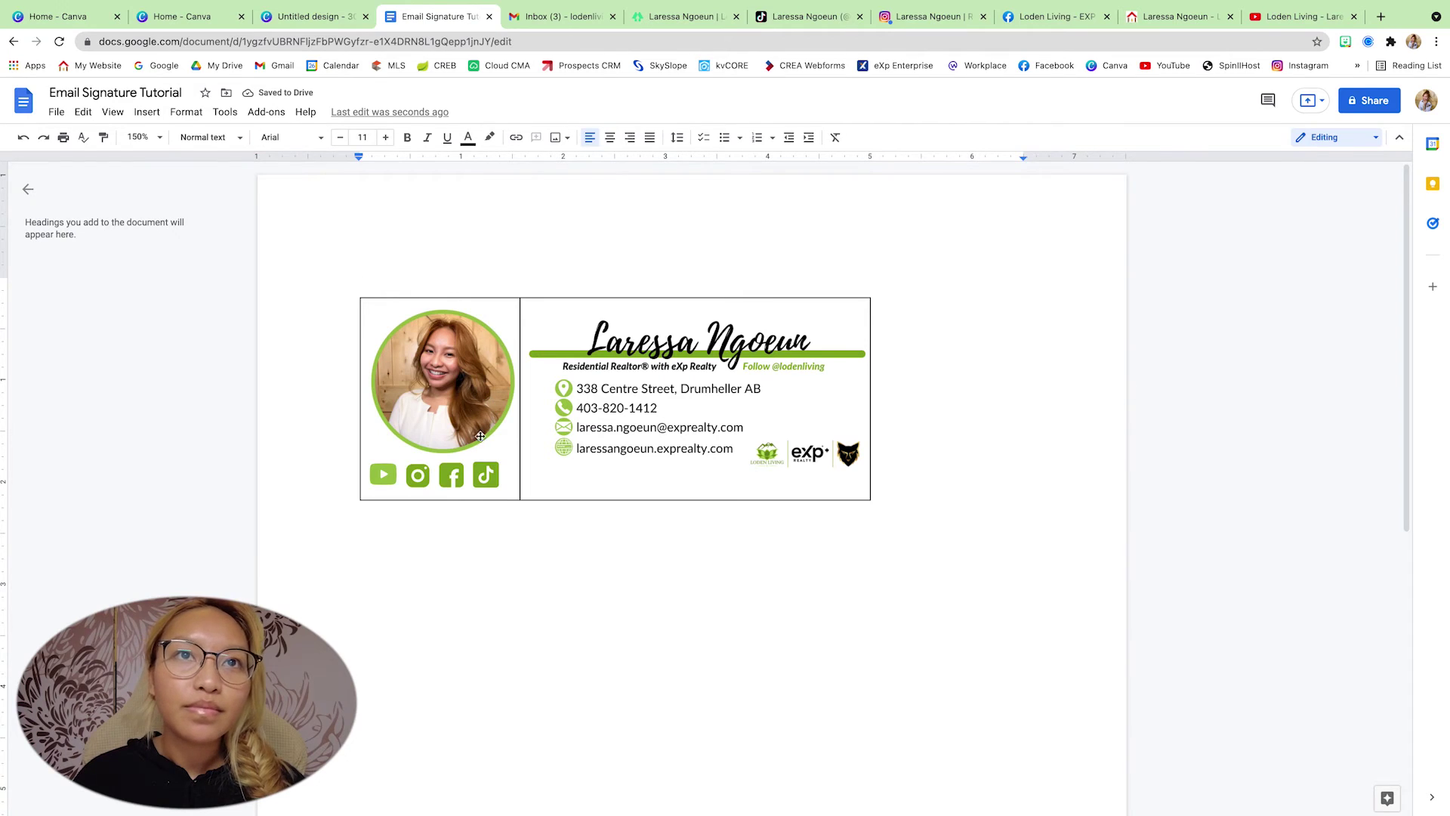
click(448, 385)
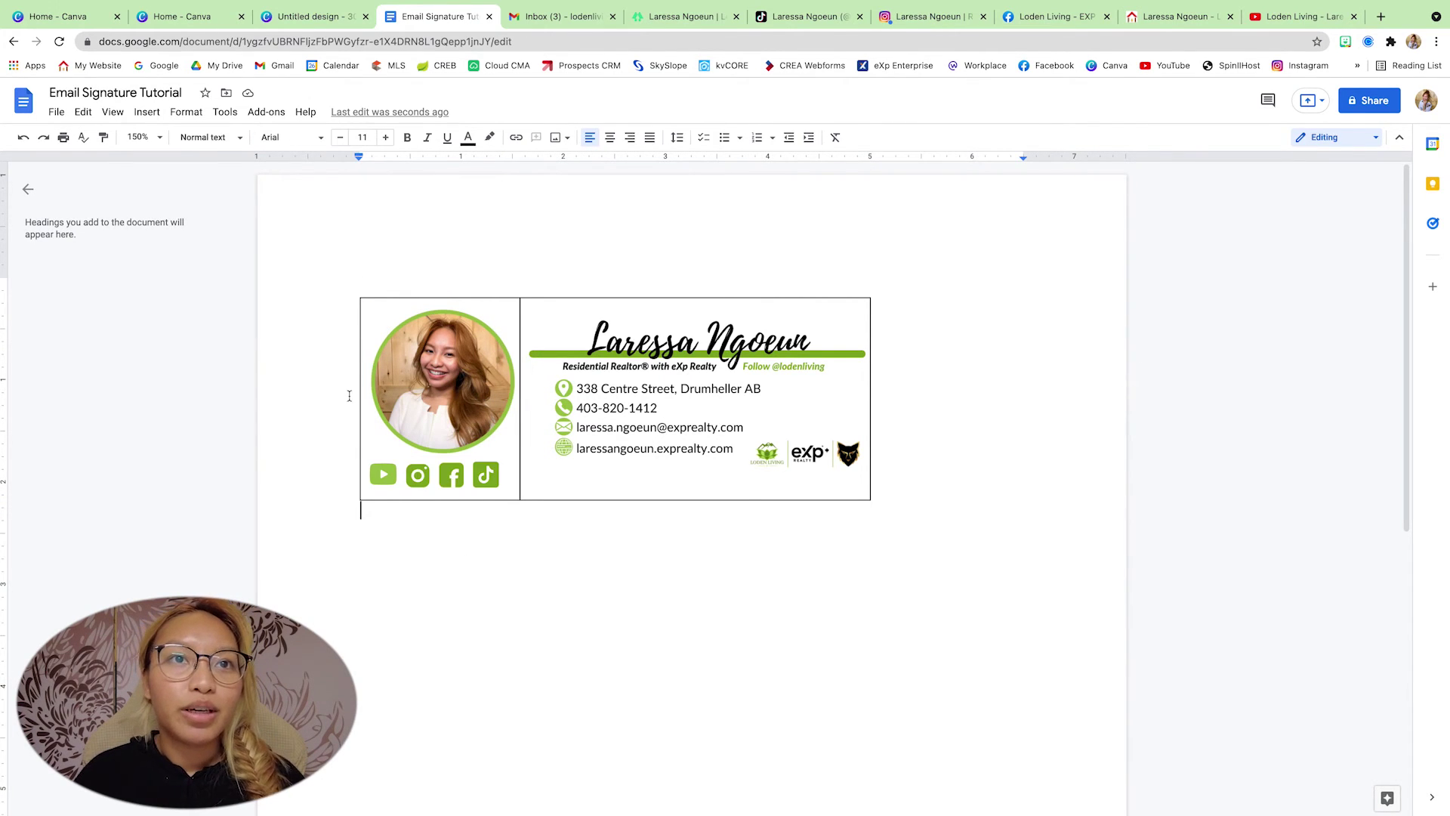
click(390, 472)
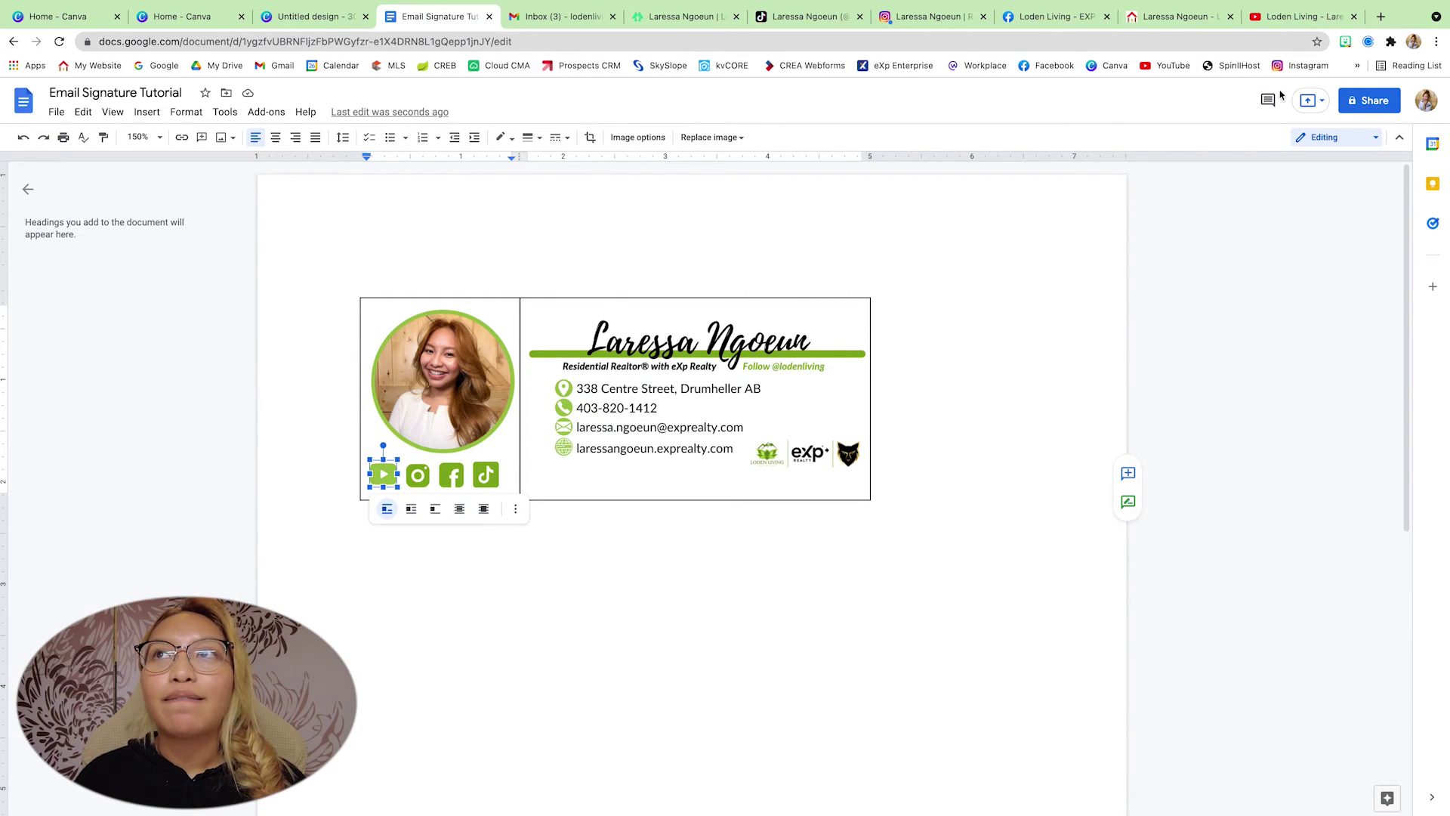
click(1283, 16)
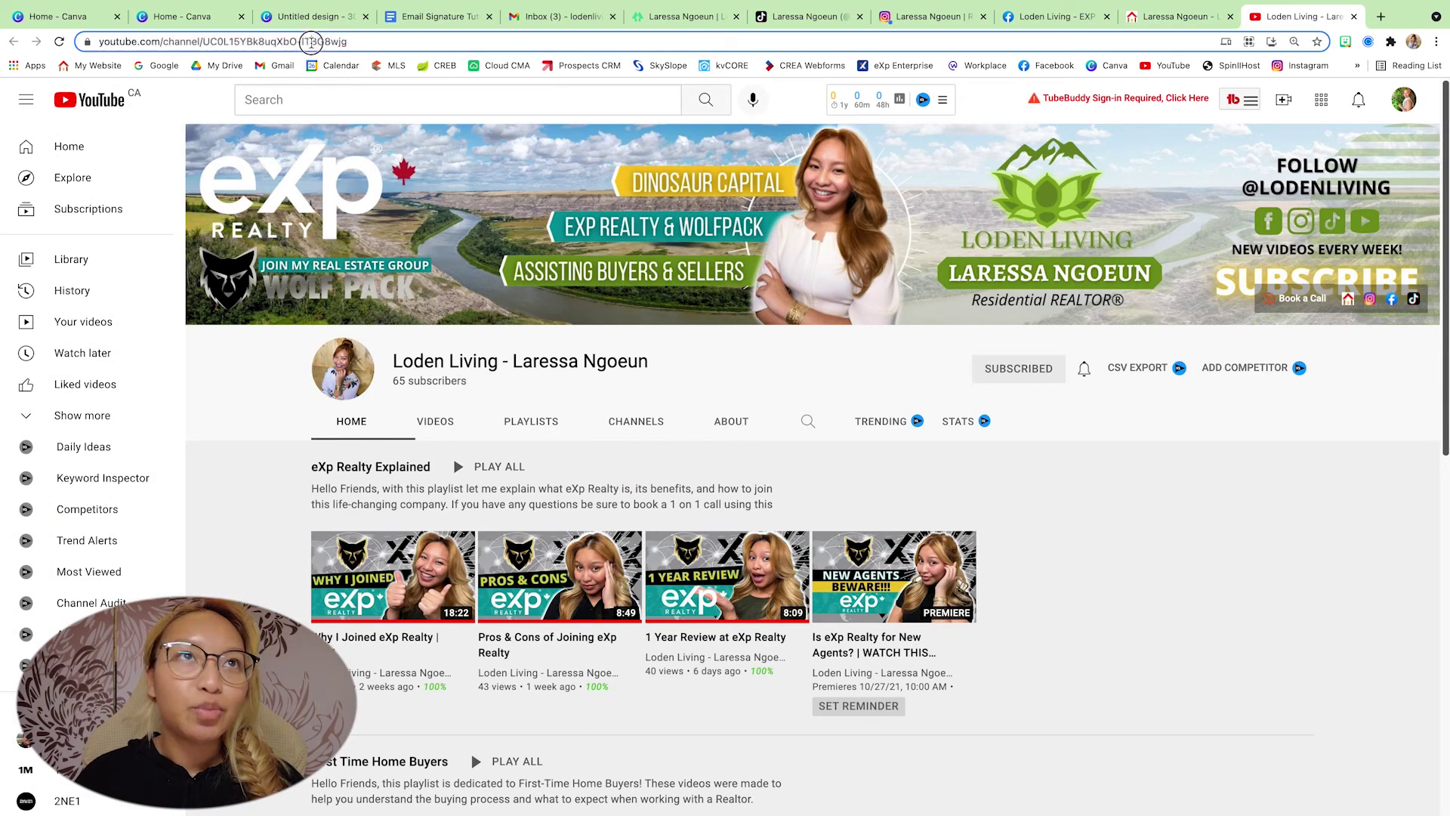
click(311, 43)
click(419, 17)
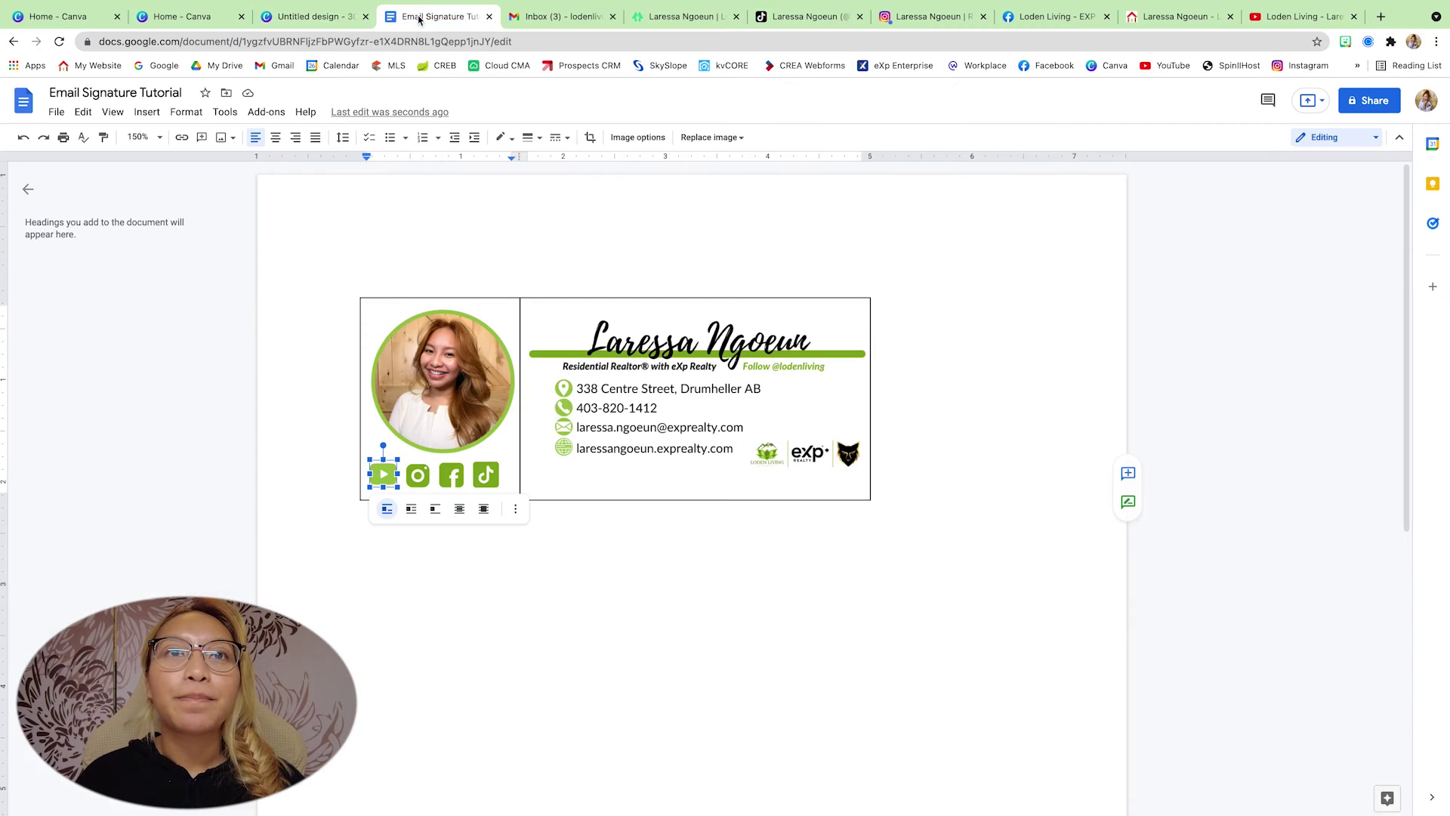
right_click(383, 473)
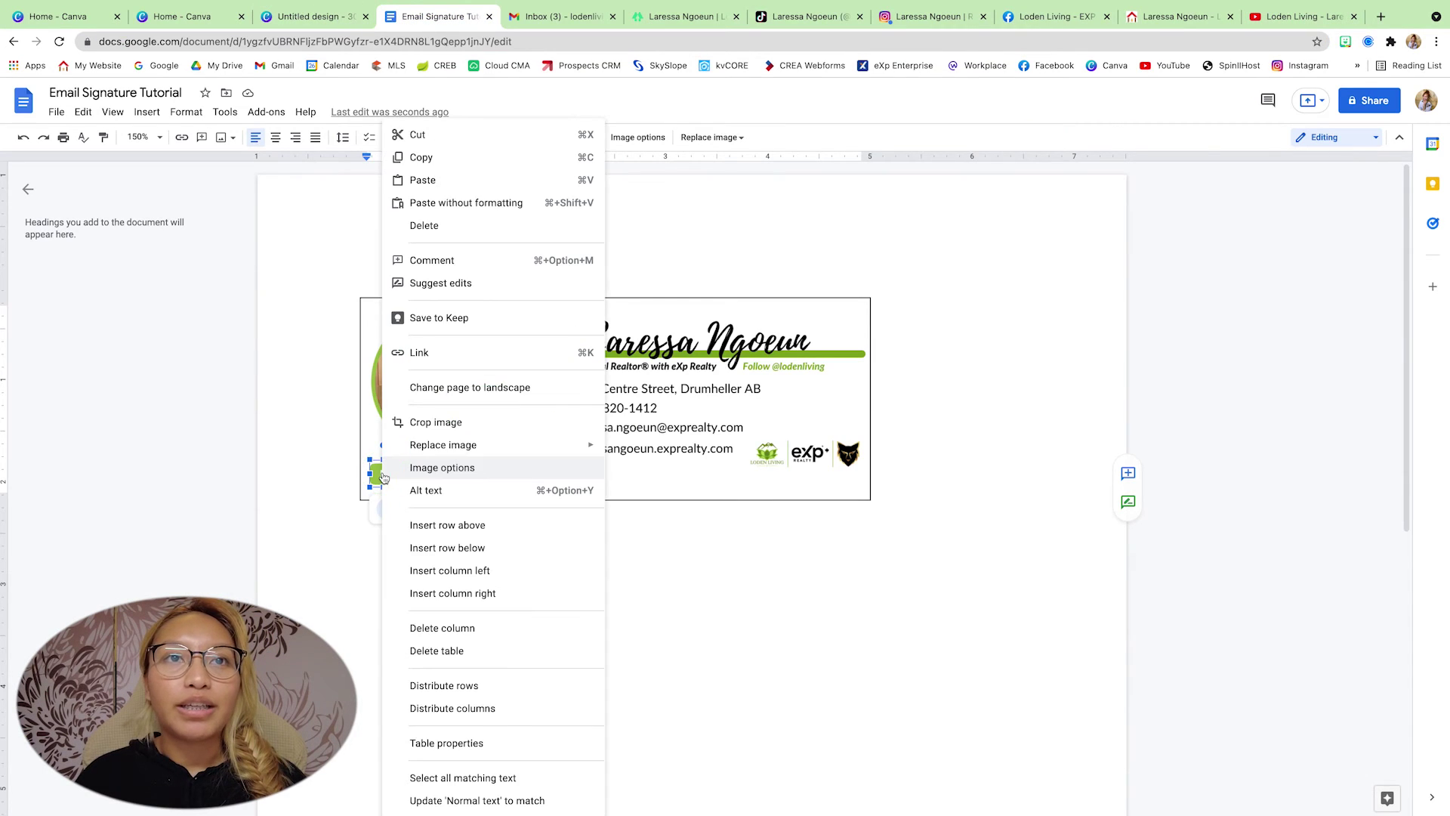
click(428, 358)
key(super+v)
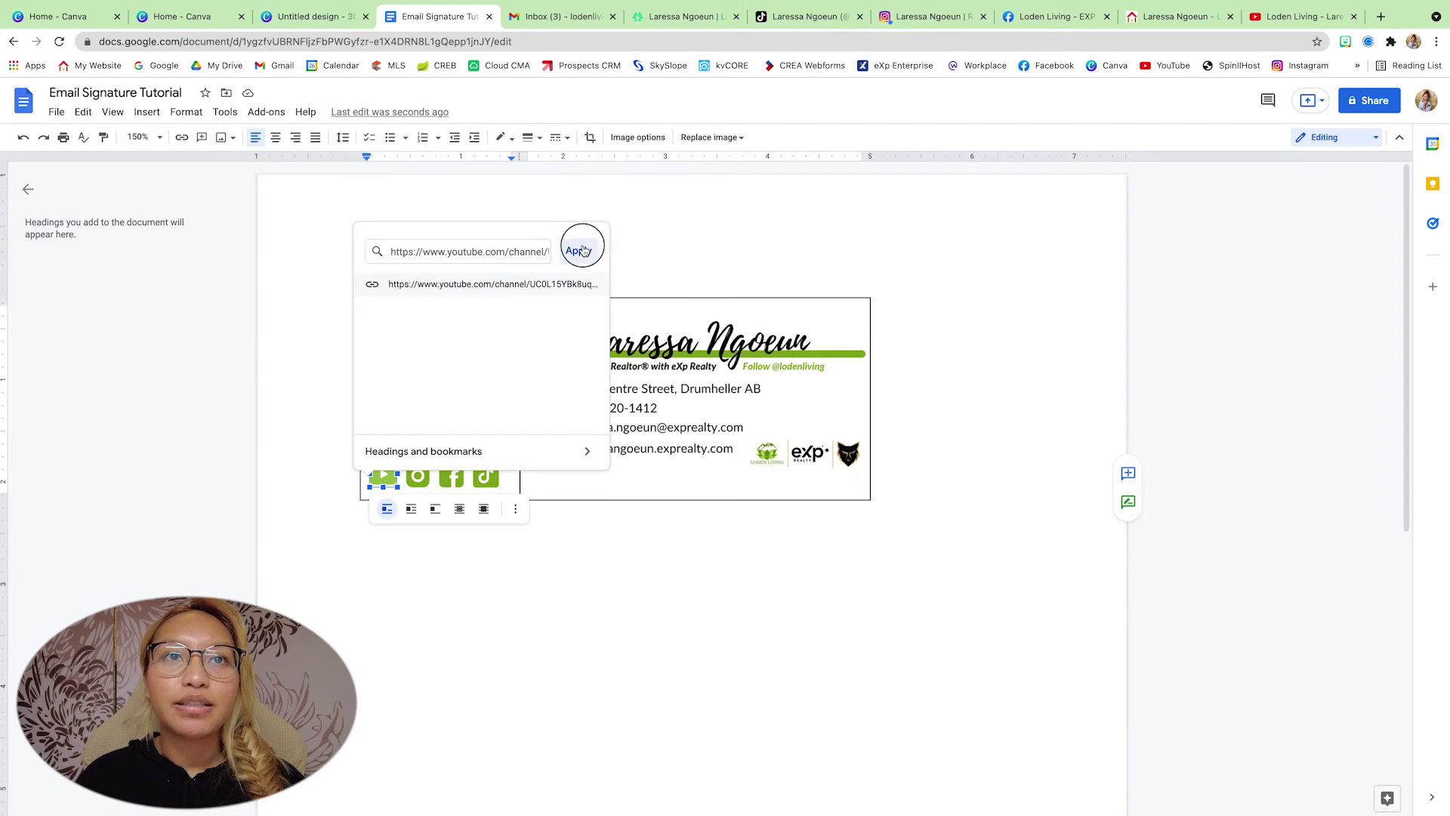
click(578, 250)
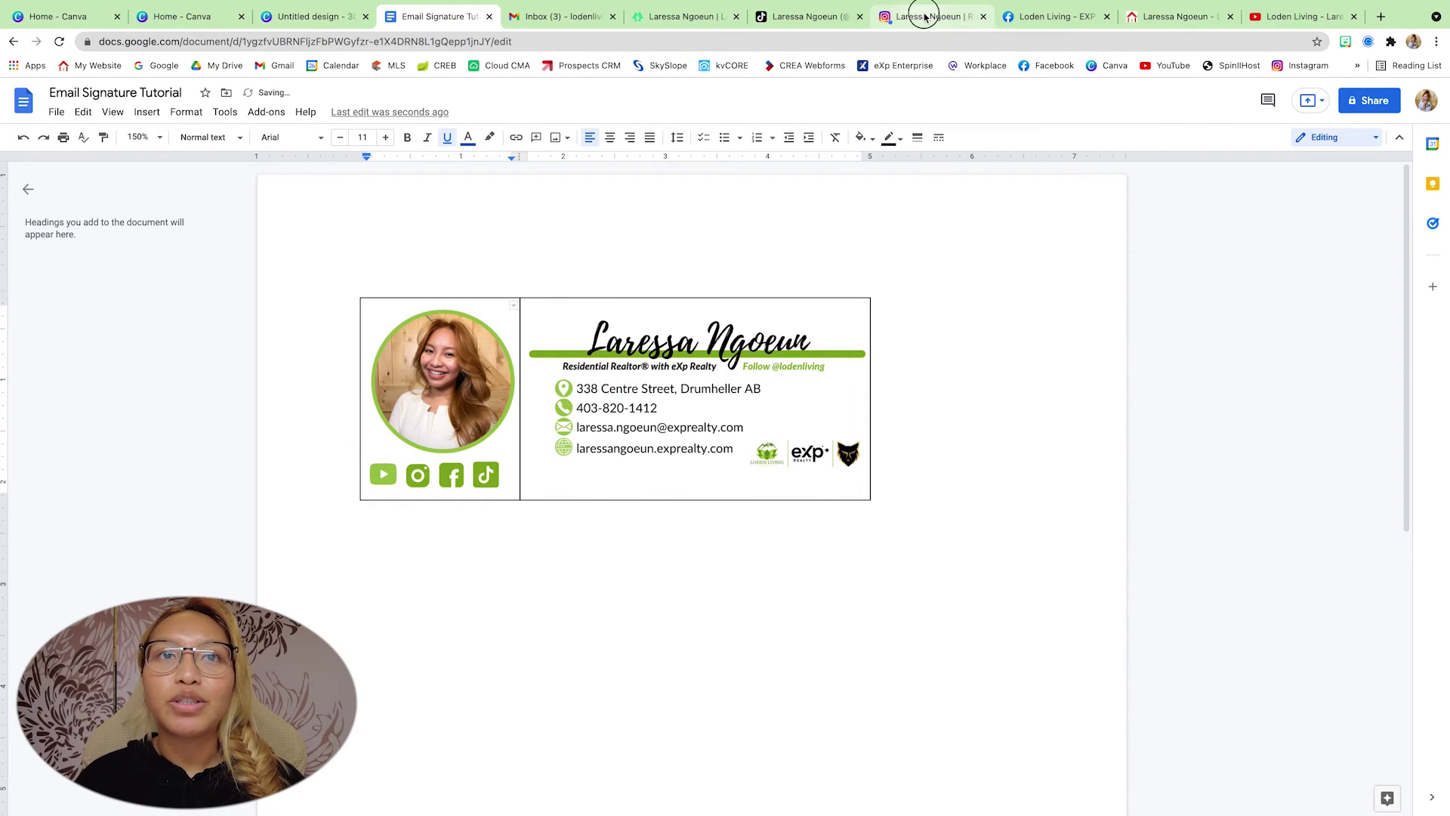
- Link the Instagram icon to the copied Instagram profile address
click(923, 15)
click(392, 41)
key(ctrl+c)
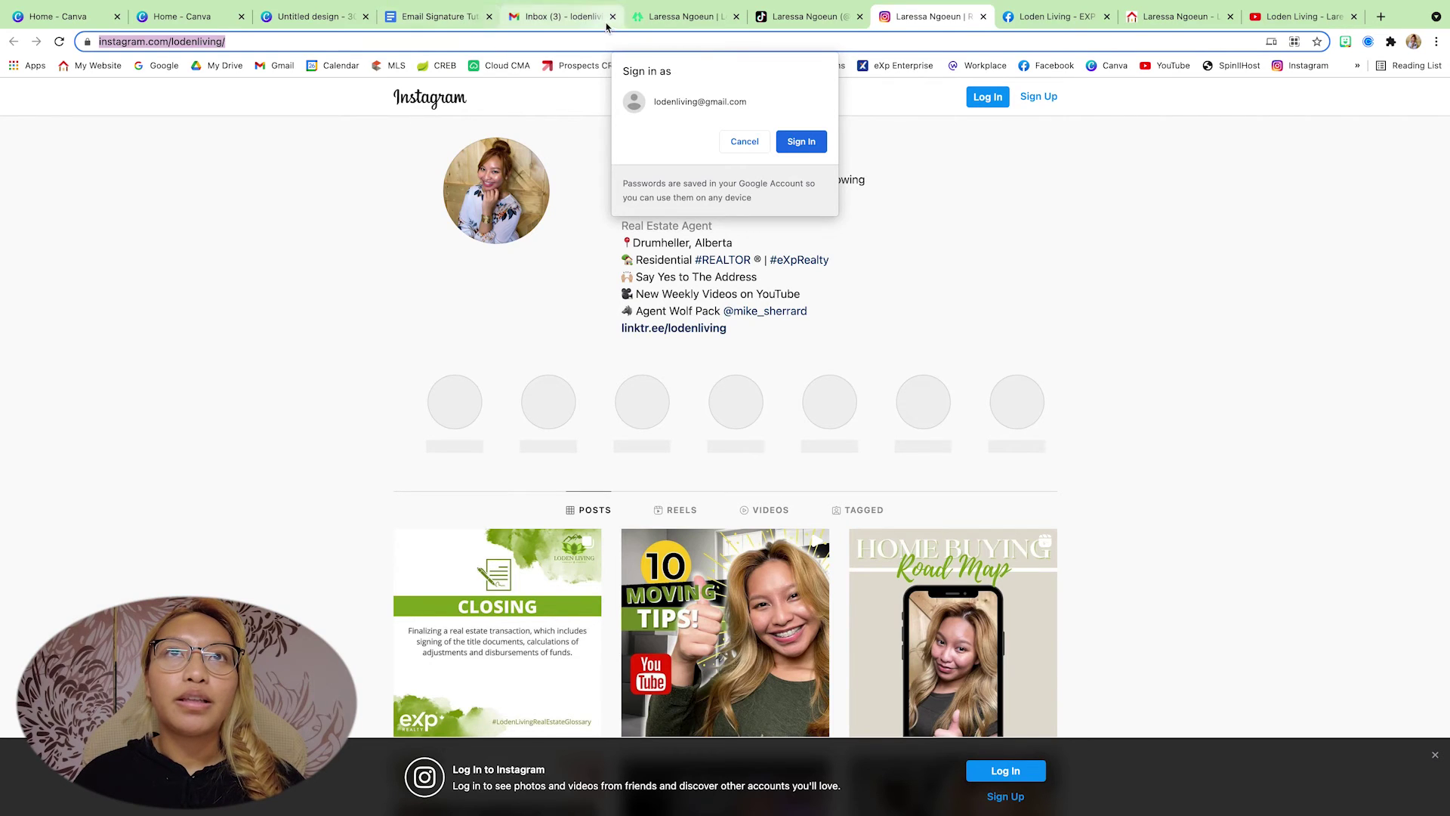
click(469, 16)
right_click(411, 475)
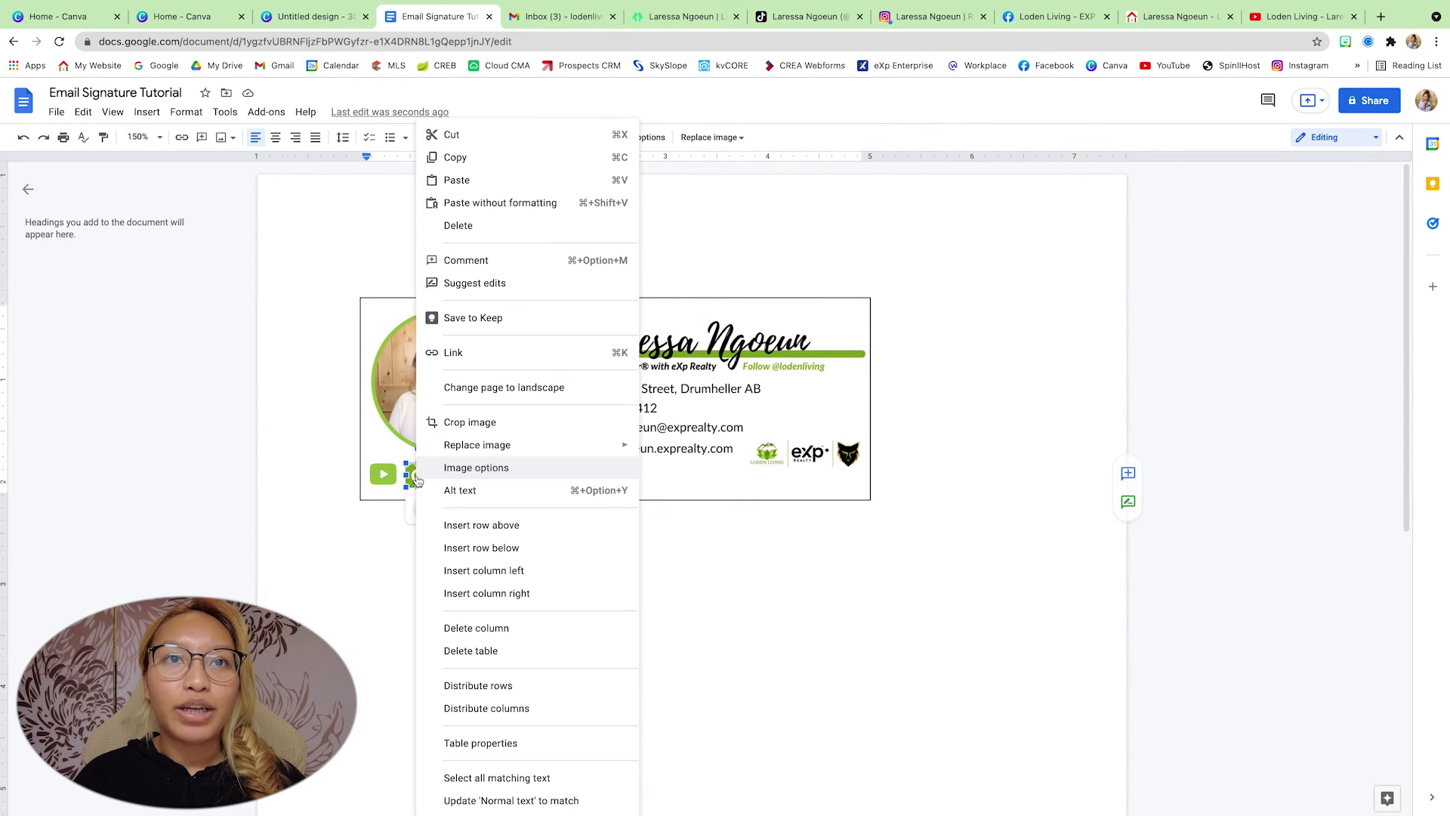
click(473, 362)
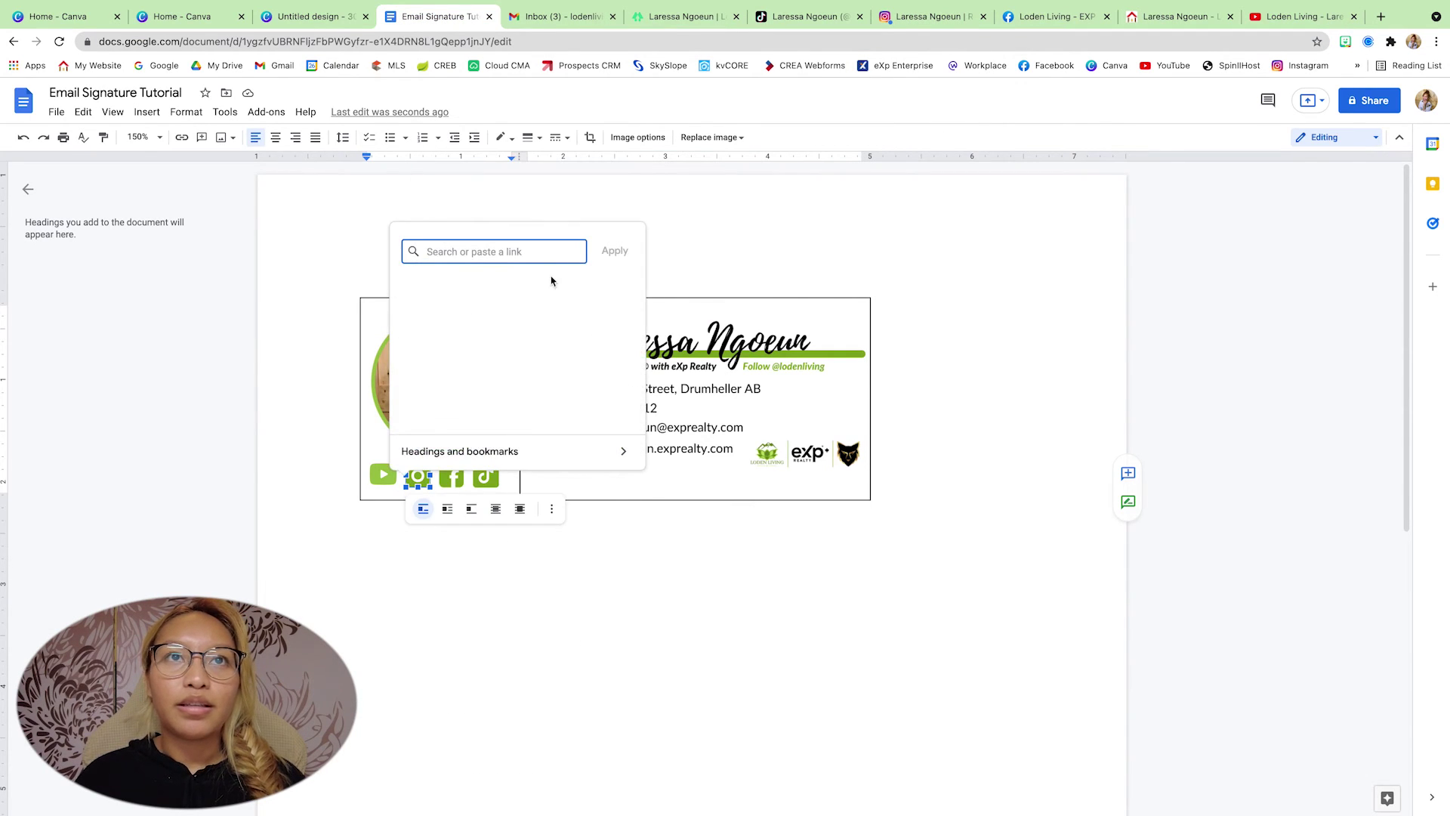
key(ctrl+v)
key(Return)
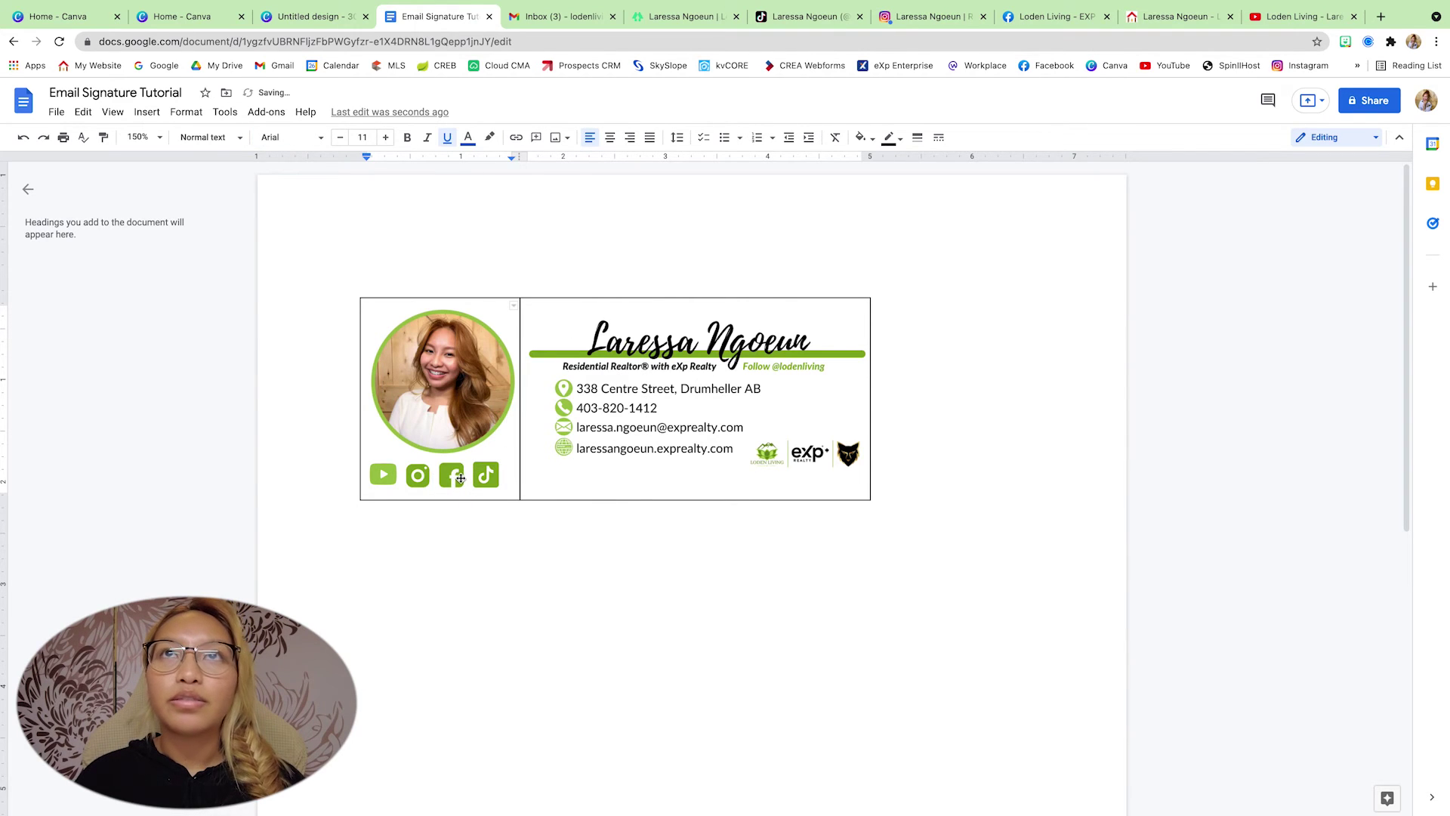
- Link the Facebook icon to the copied Facebook page address
click(1072, 16)
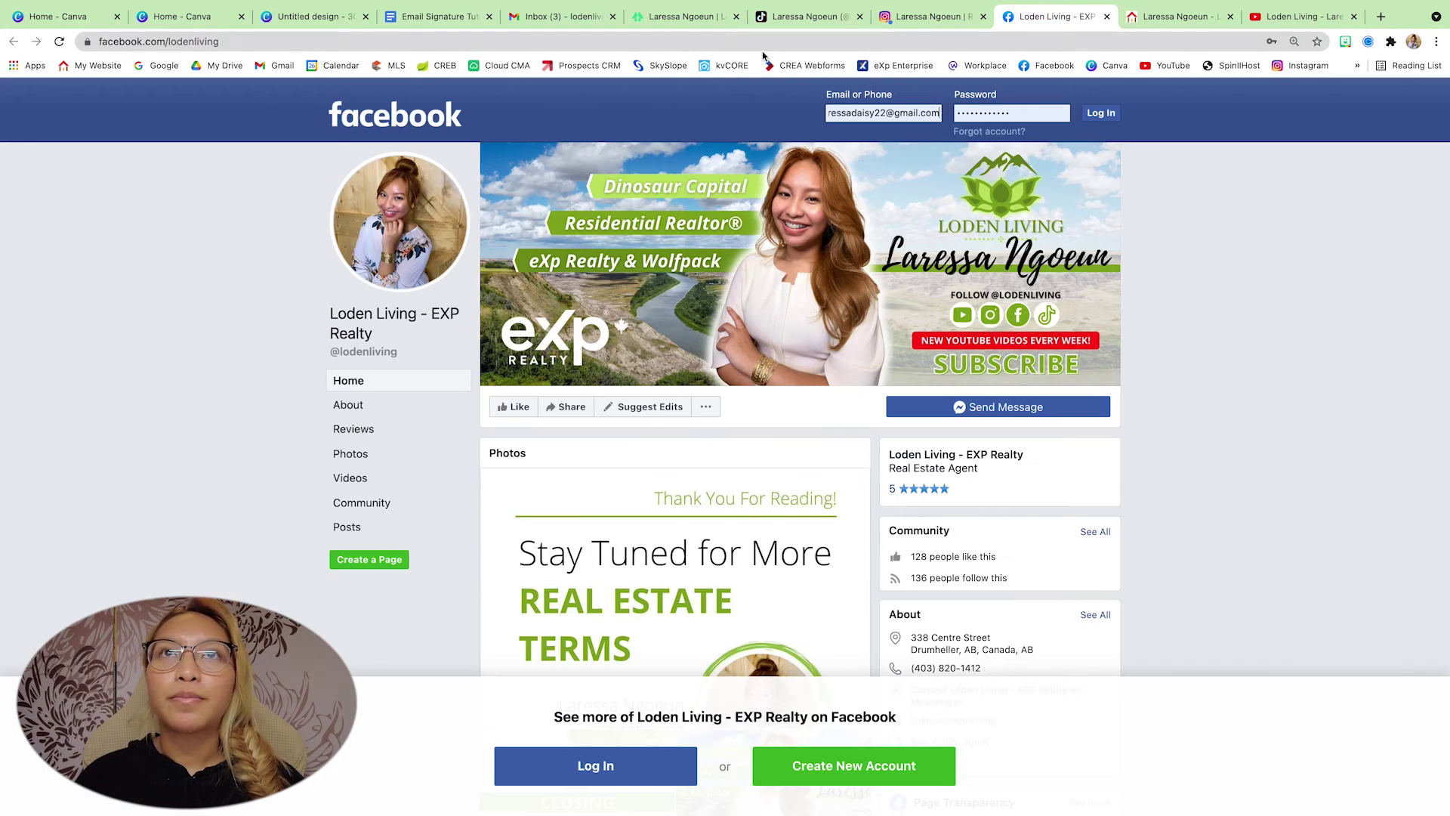
click(630, 42)
key(ctrl+c)
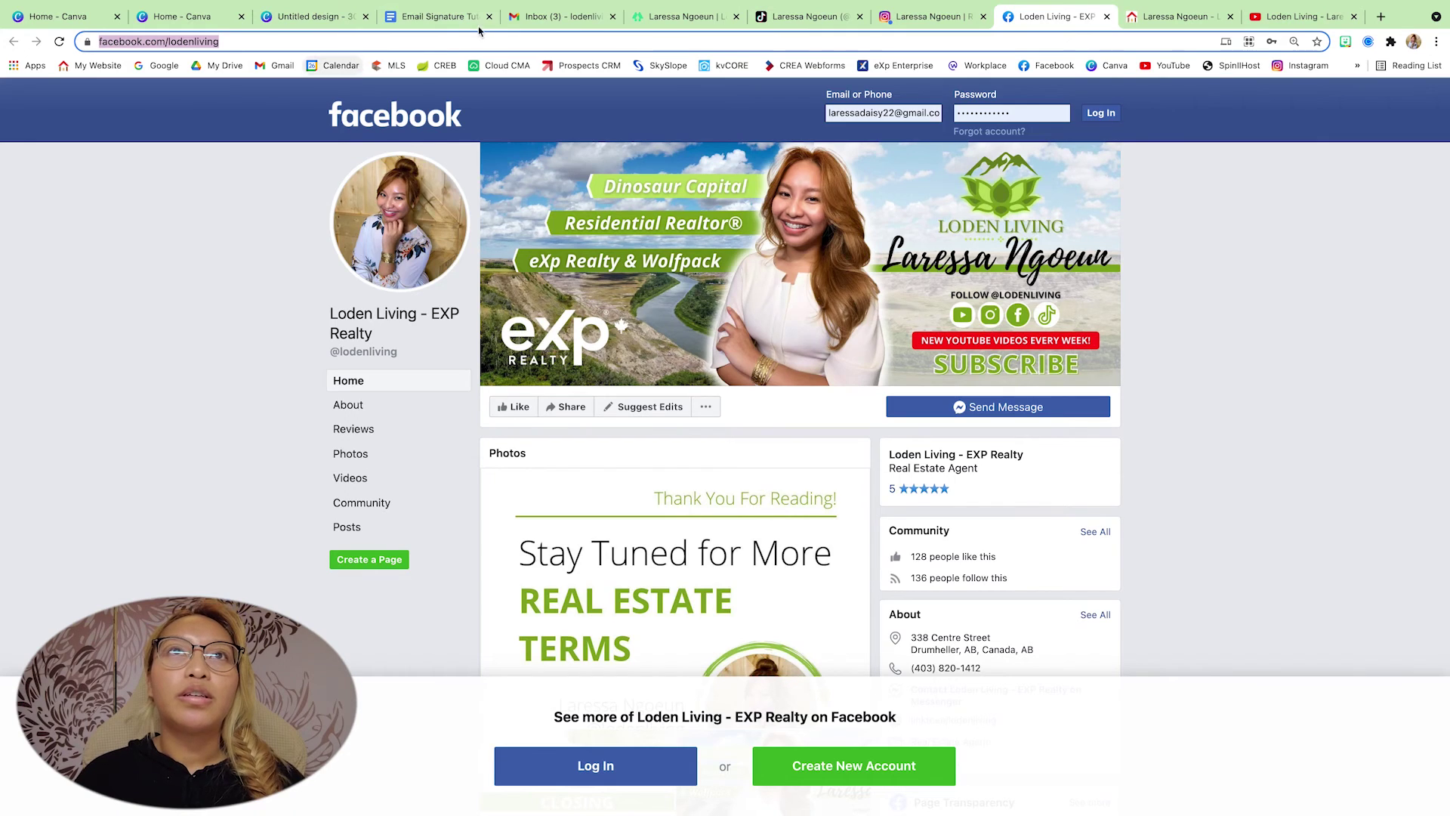
click(438, 16)
right_click(446, 476)
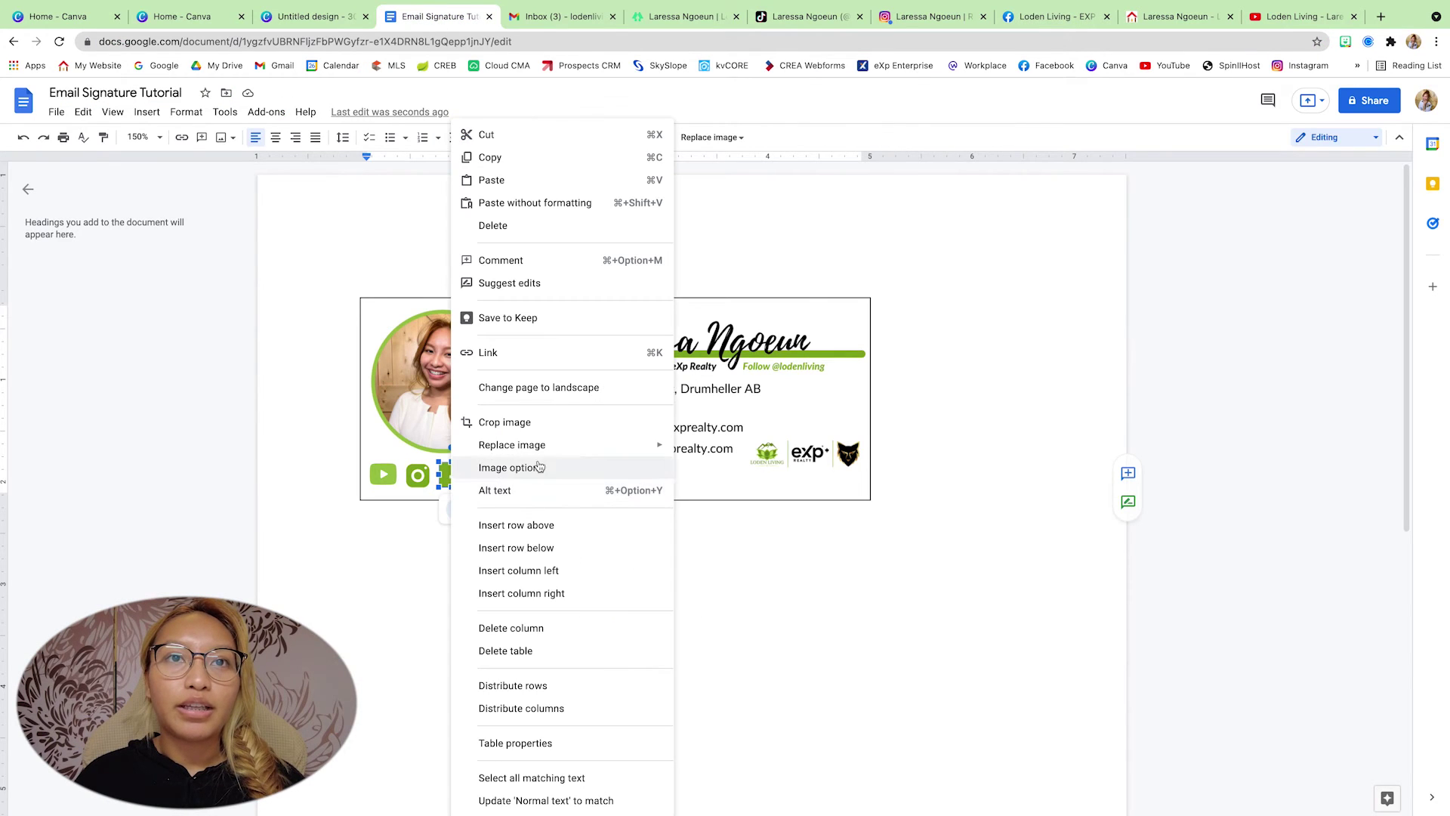
click(501, 355)
key(ctrl+v)
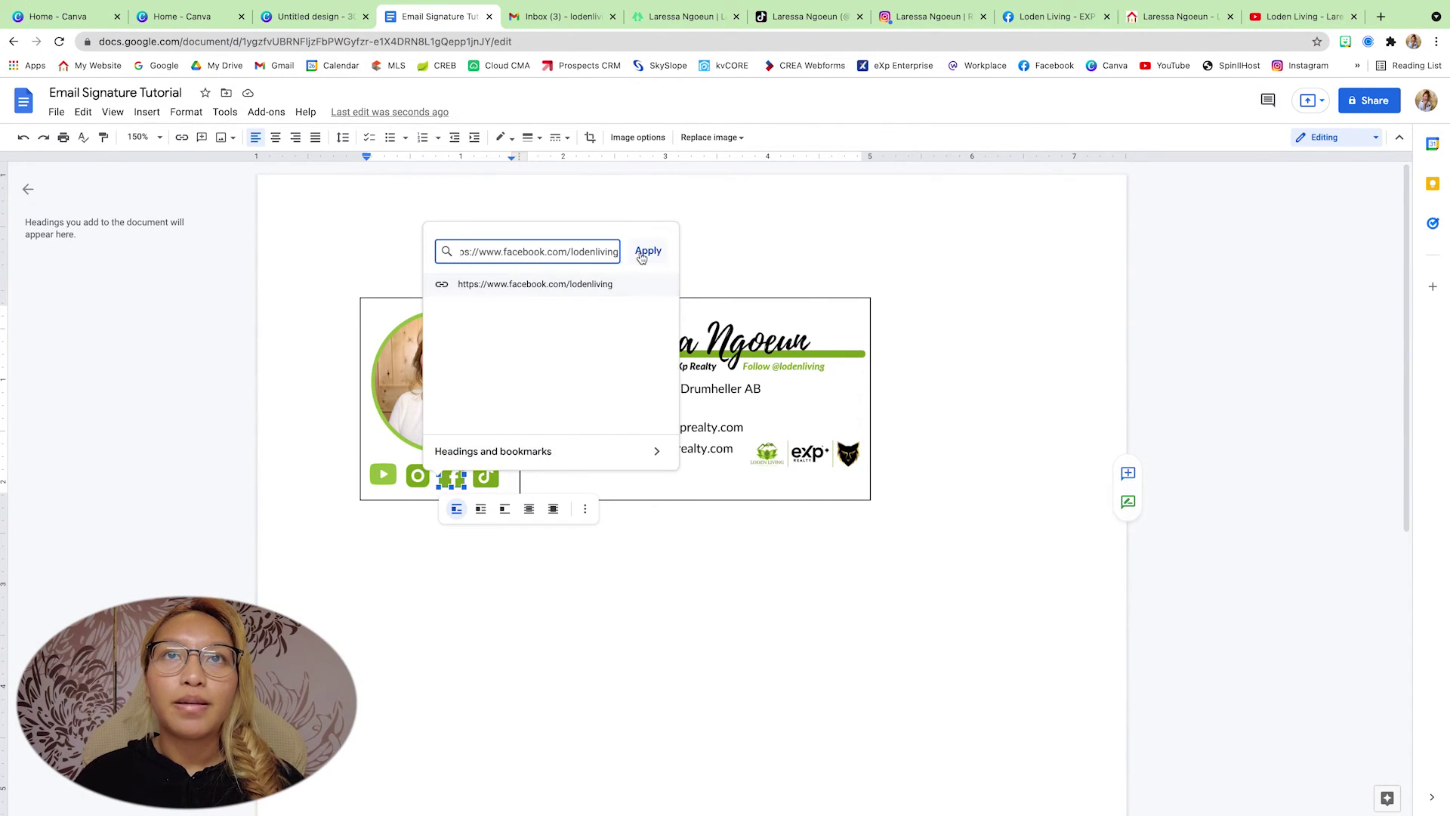
click(648, 250)
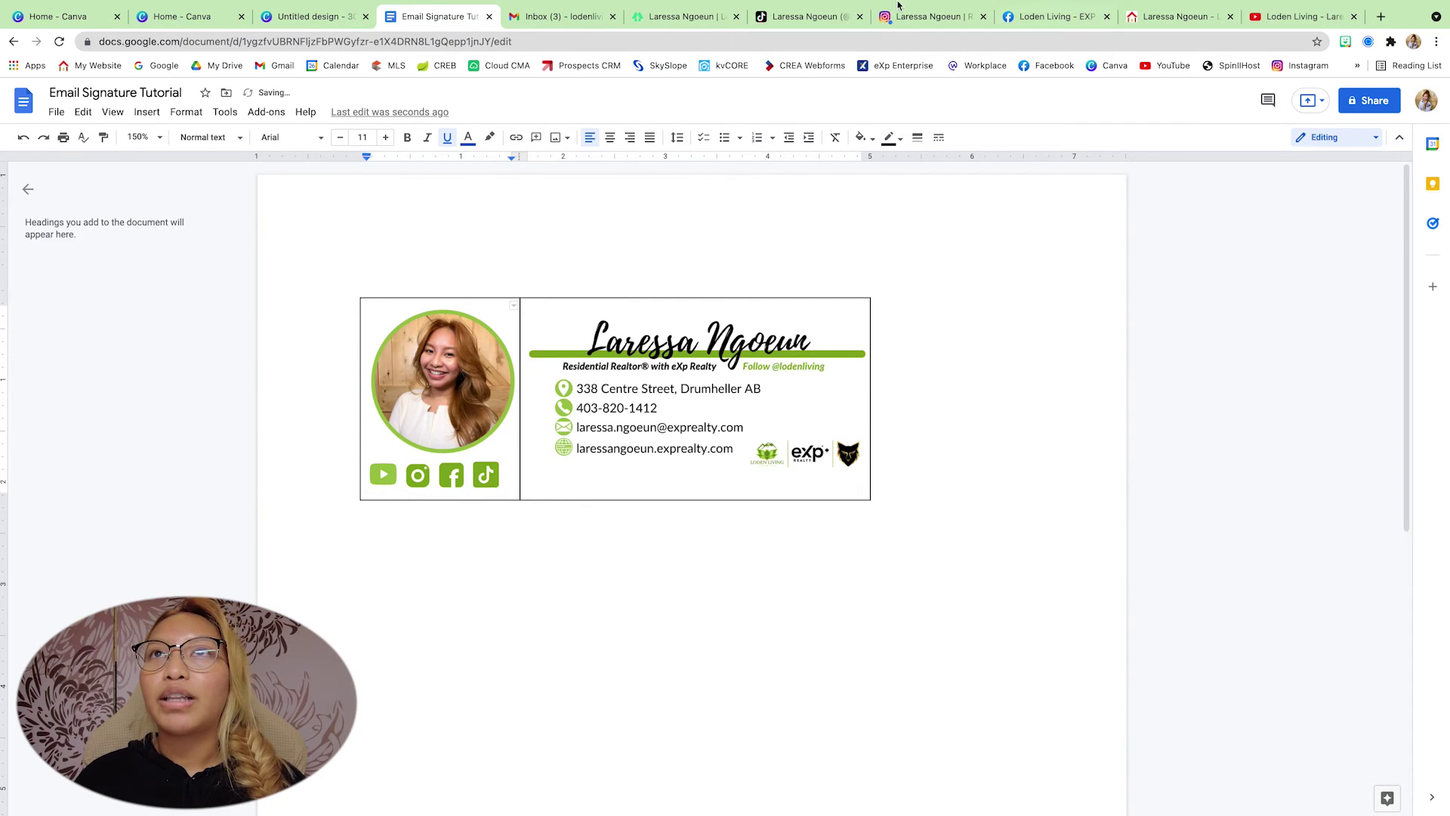
- Copy the TikTok profile address and apply it as the TikTok icon's link
click(804, 16)
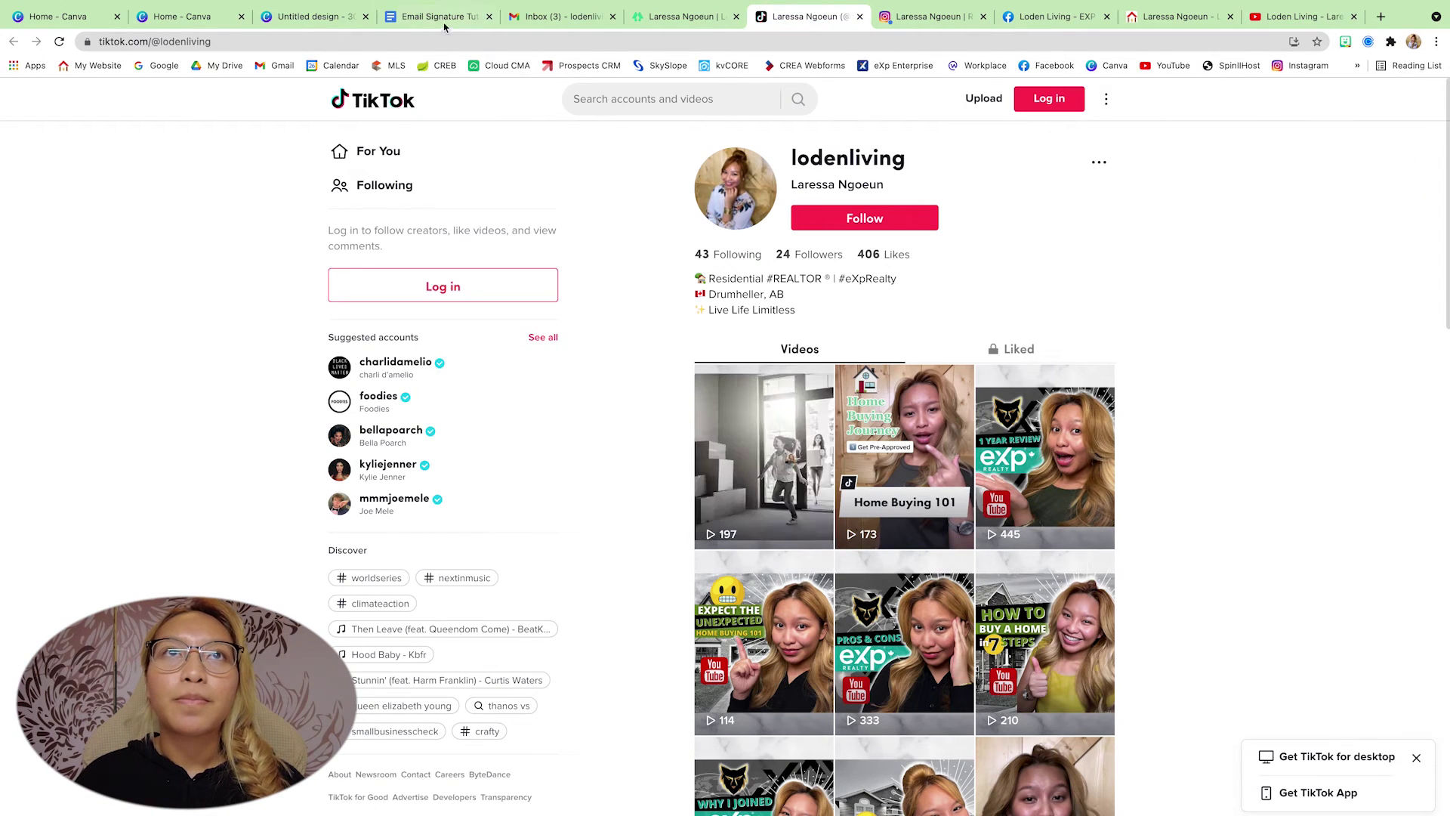
click(449, 41)
key(super+c)
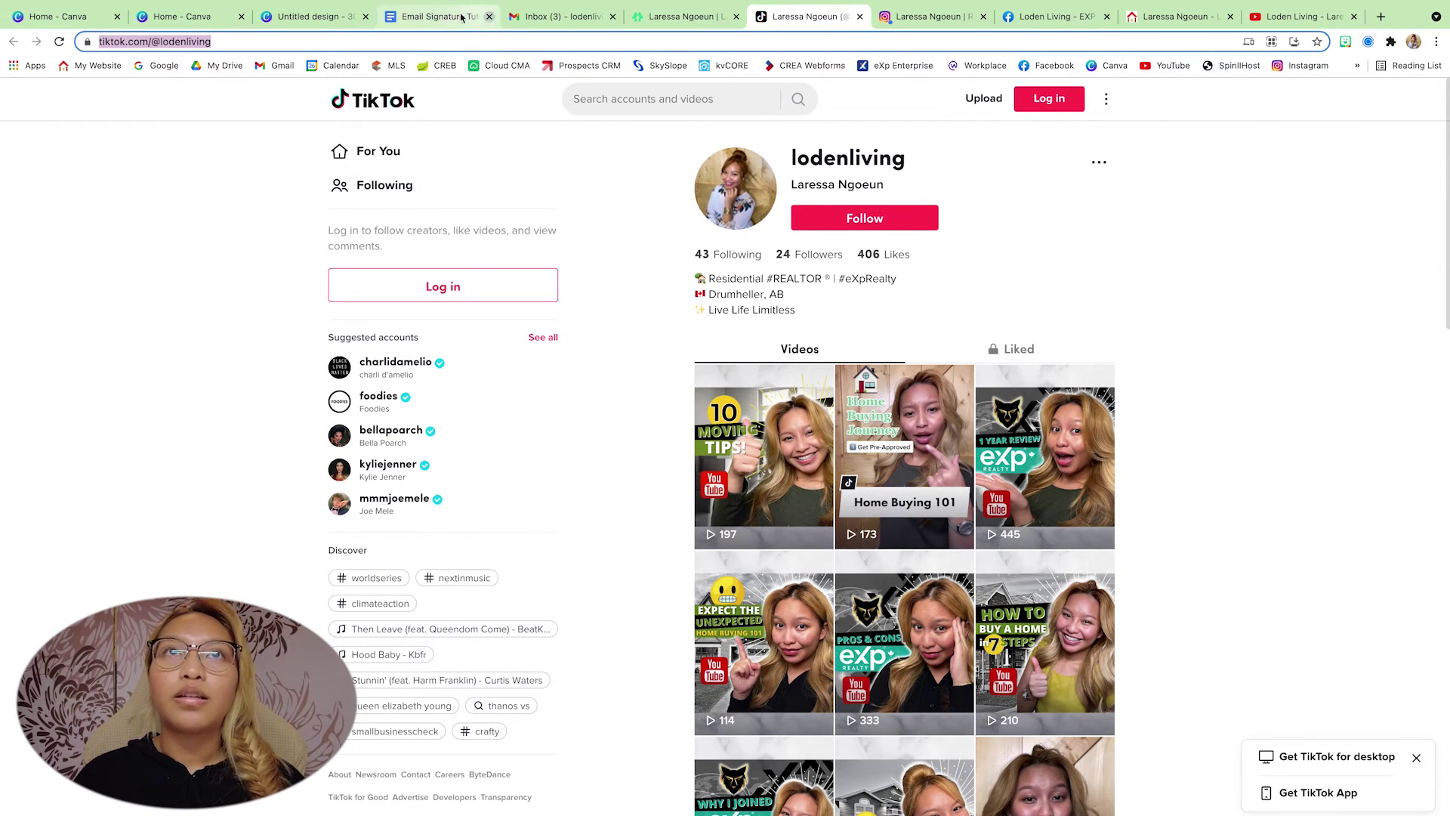
click(462, 17)
click(486, 474)
right_click(486, 474)
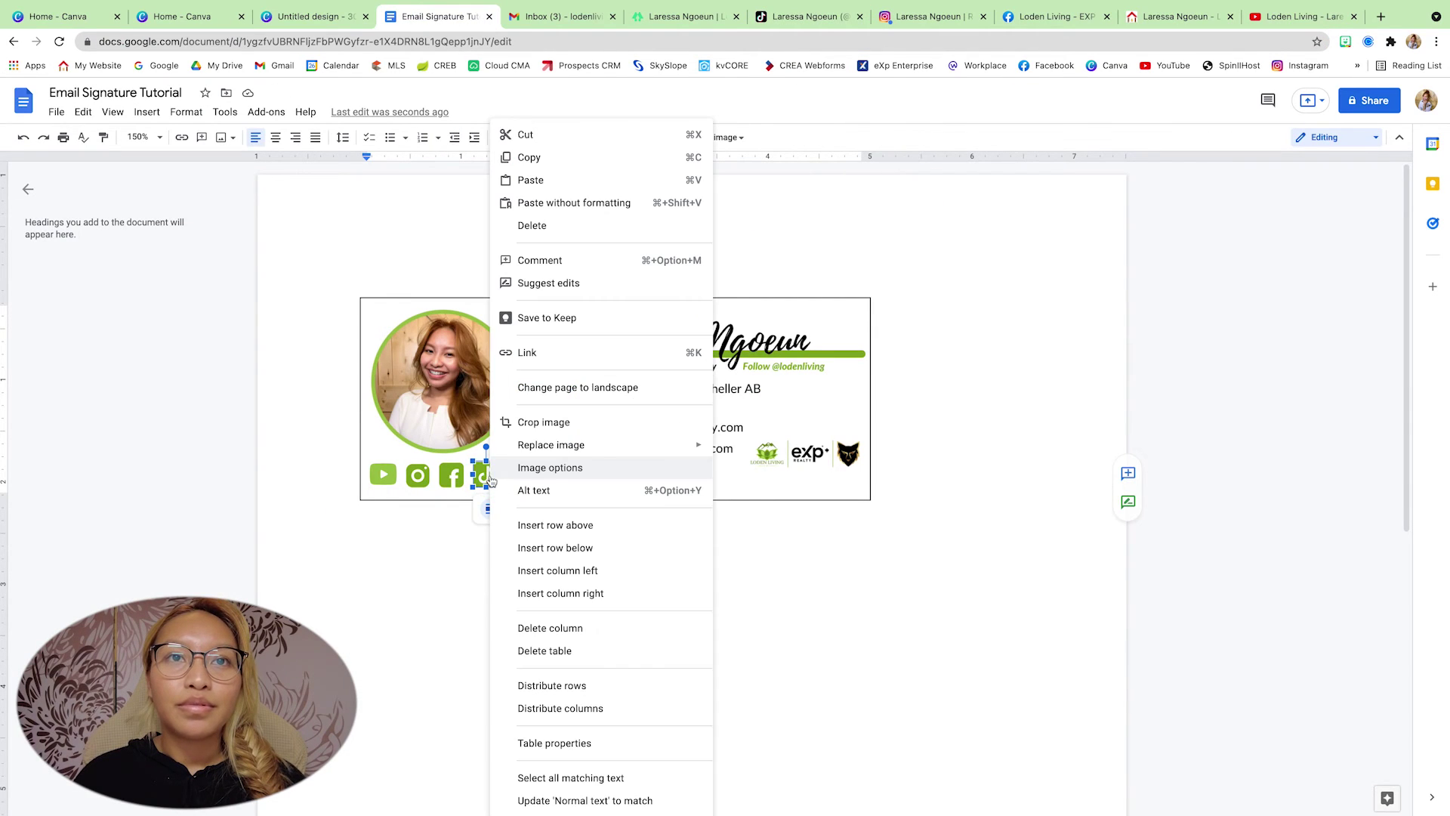
click(556, 352)
key(super+v)
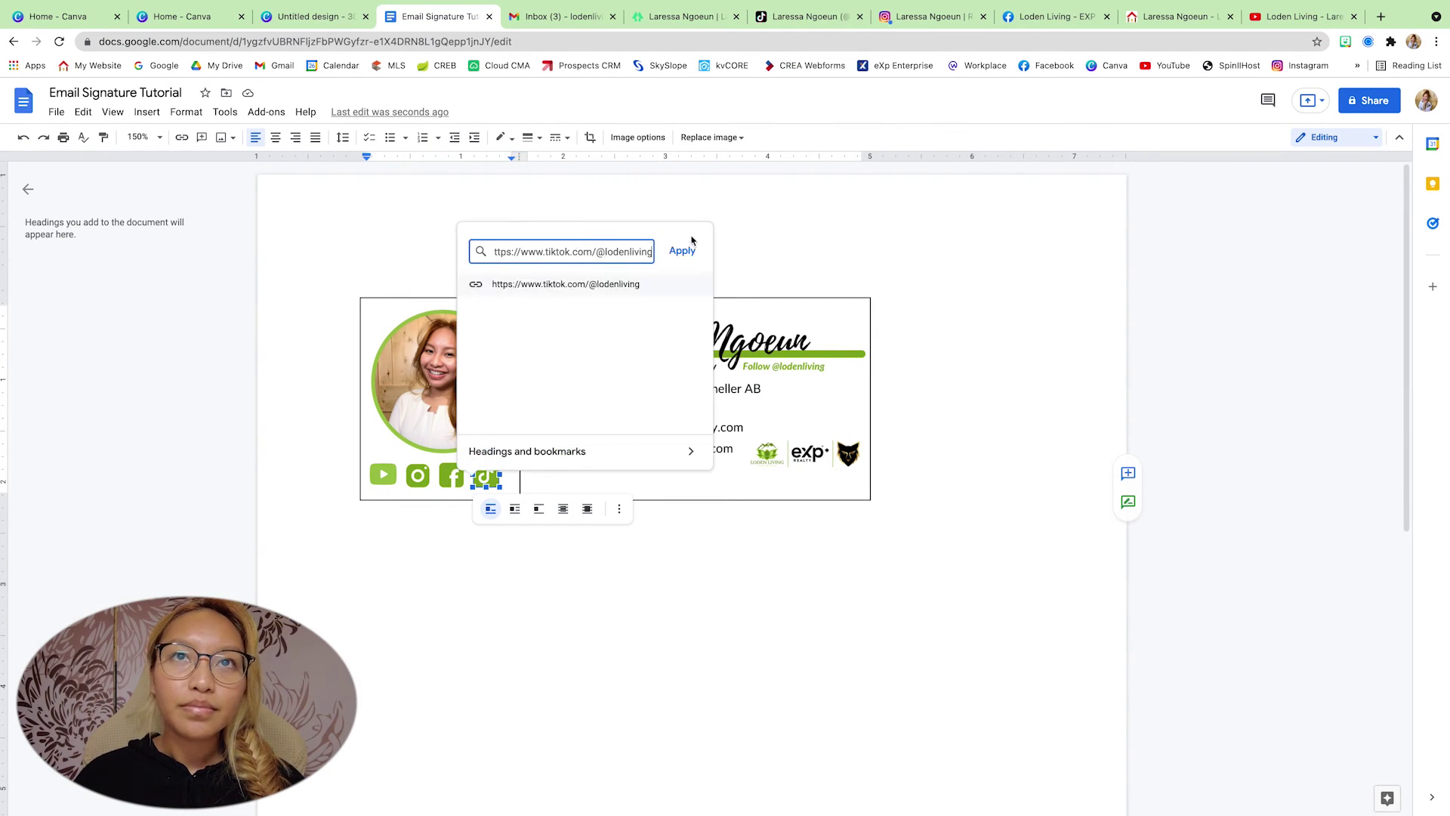
click(682, 250)
click(1019, 380)
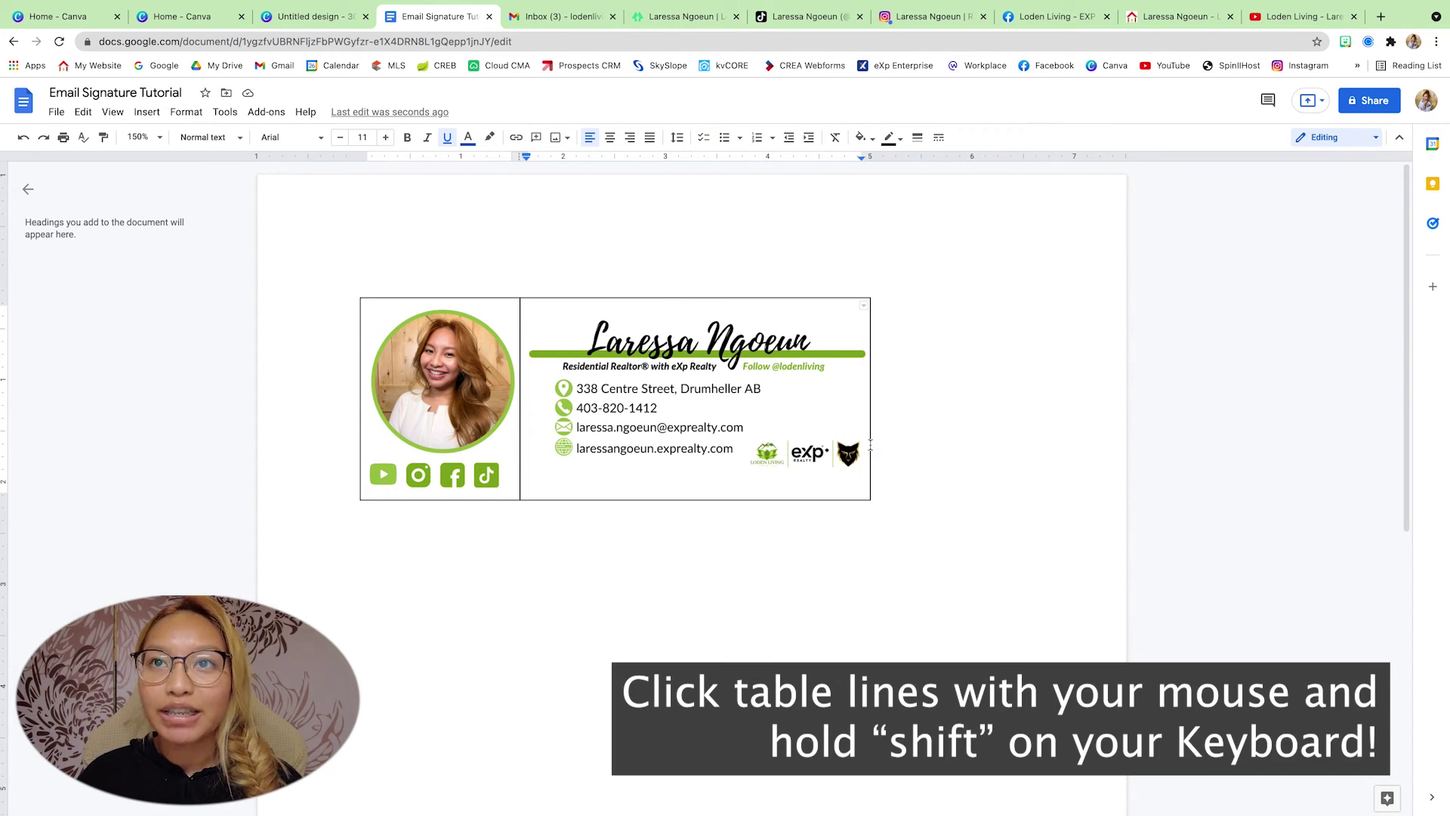
- Colour all seven table border lines white, then select the whole signature
click(748, 298)
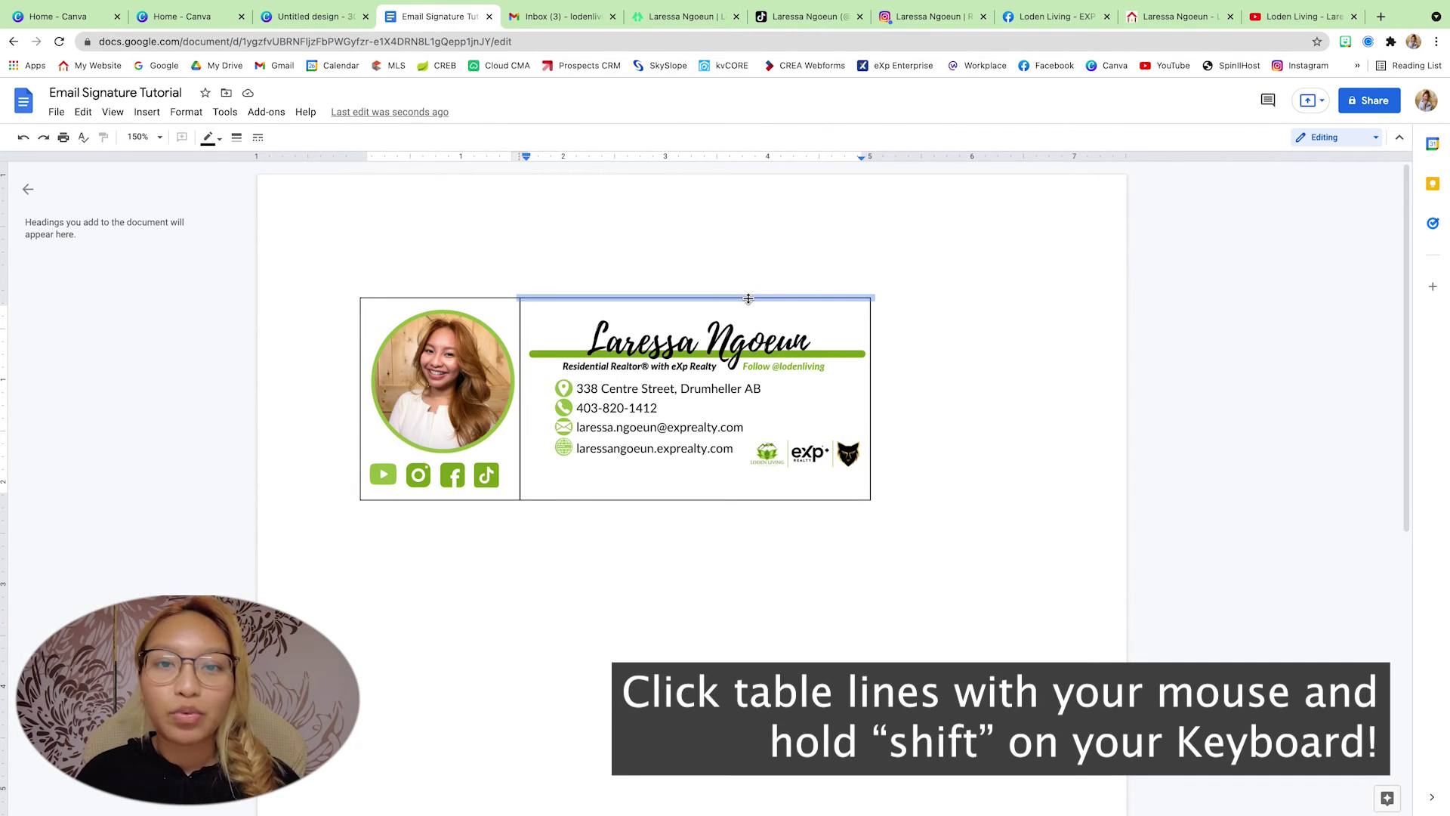
shift+click(442, 298)
shift+click(360, 322)
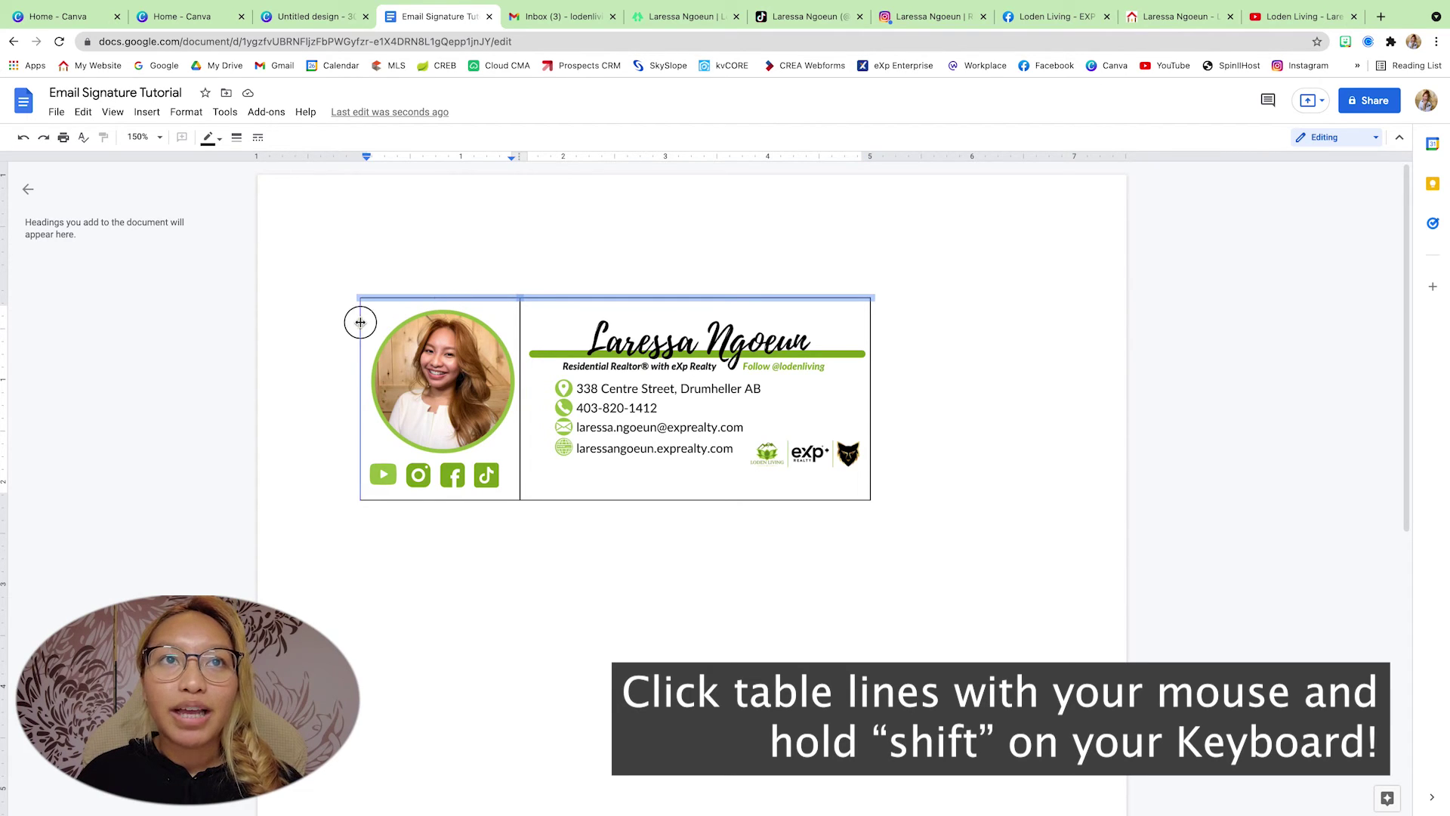
shift+click(520, 315)
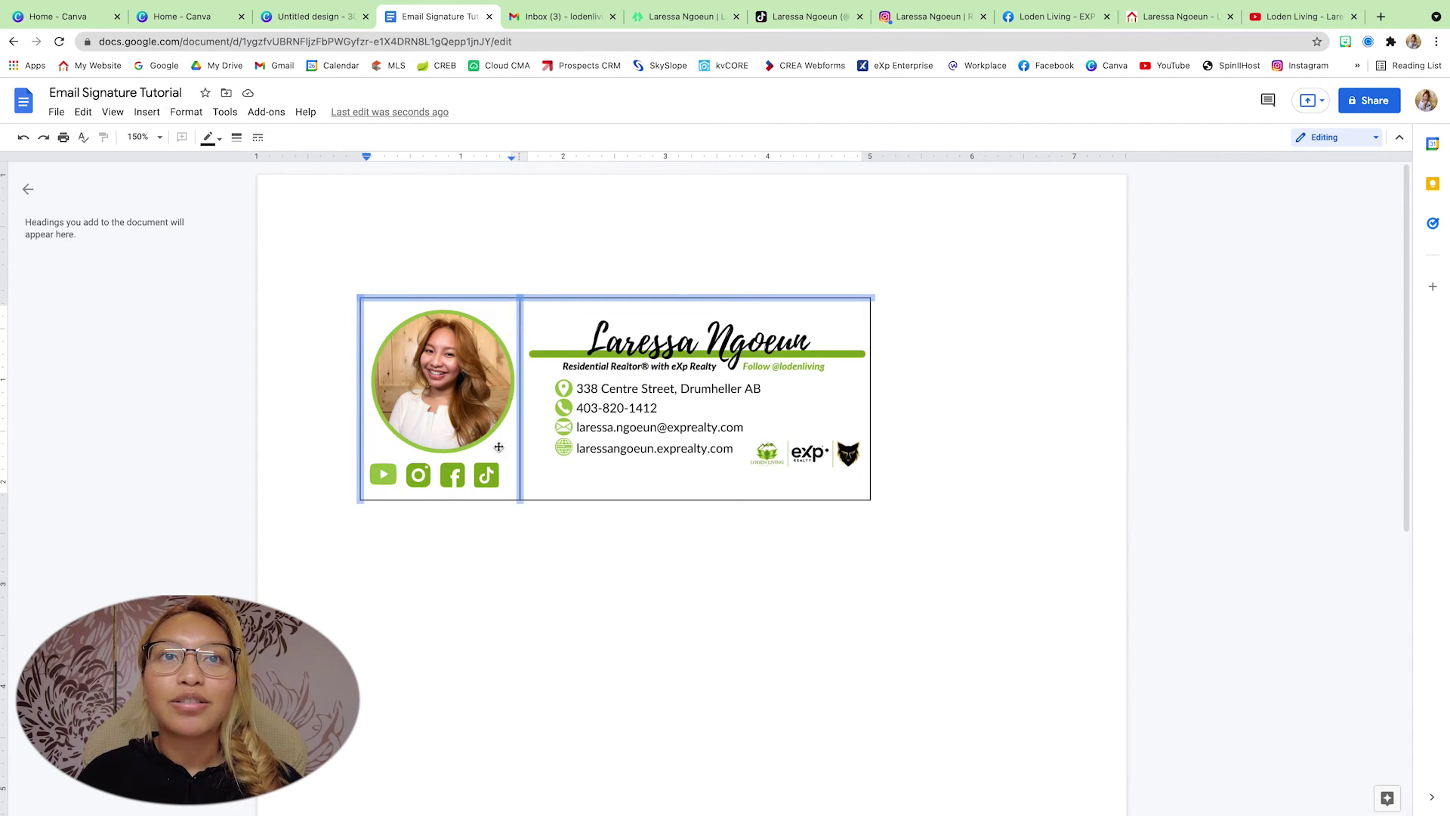
shift+click(494, 496)
shift+click(586, 499)
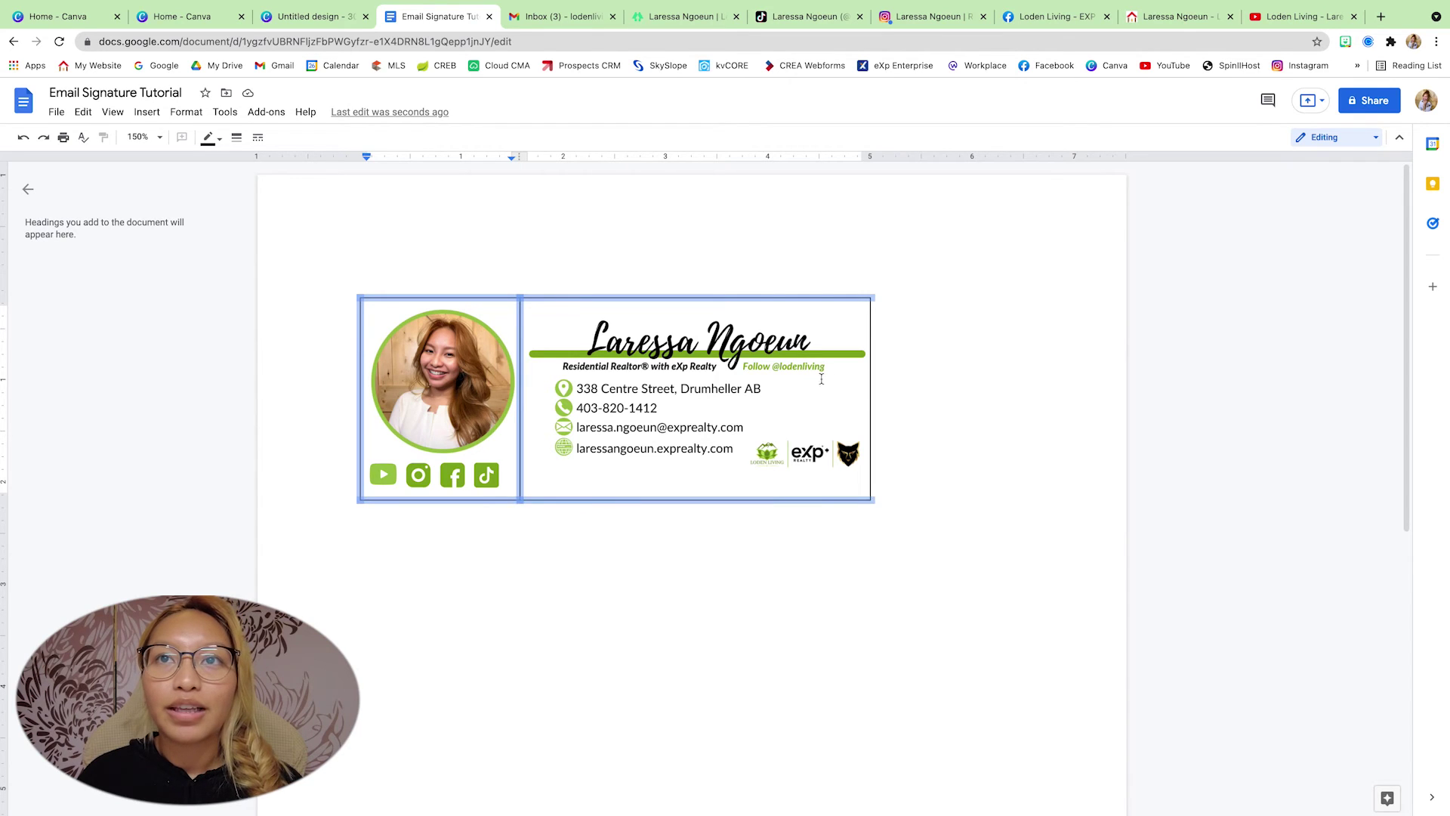
shift+click(867, 403)
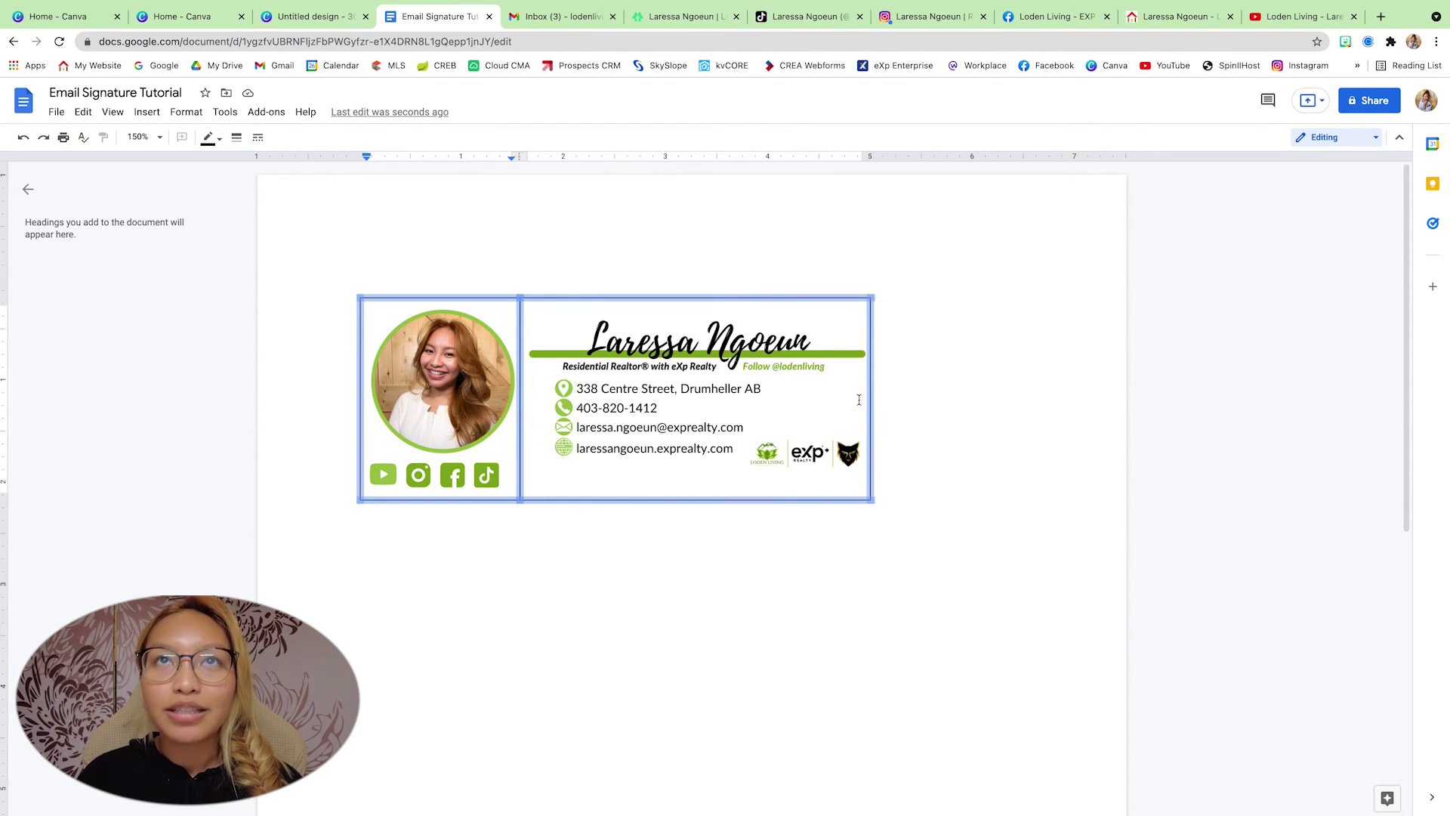
click(213, 138)
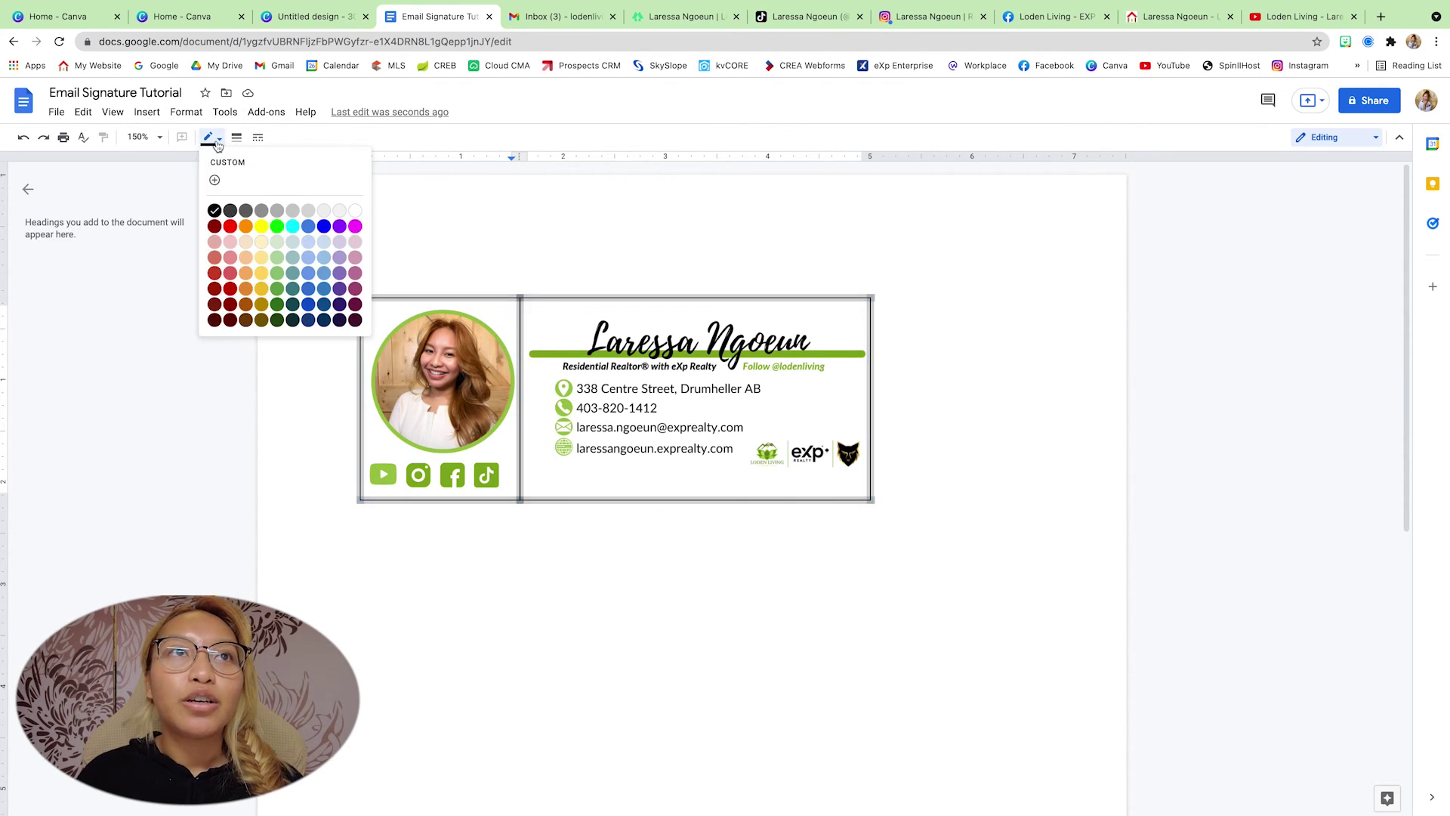
click(356, 211)
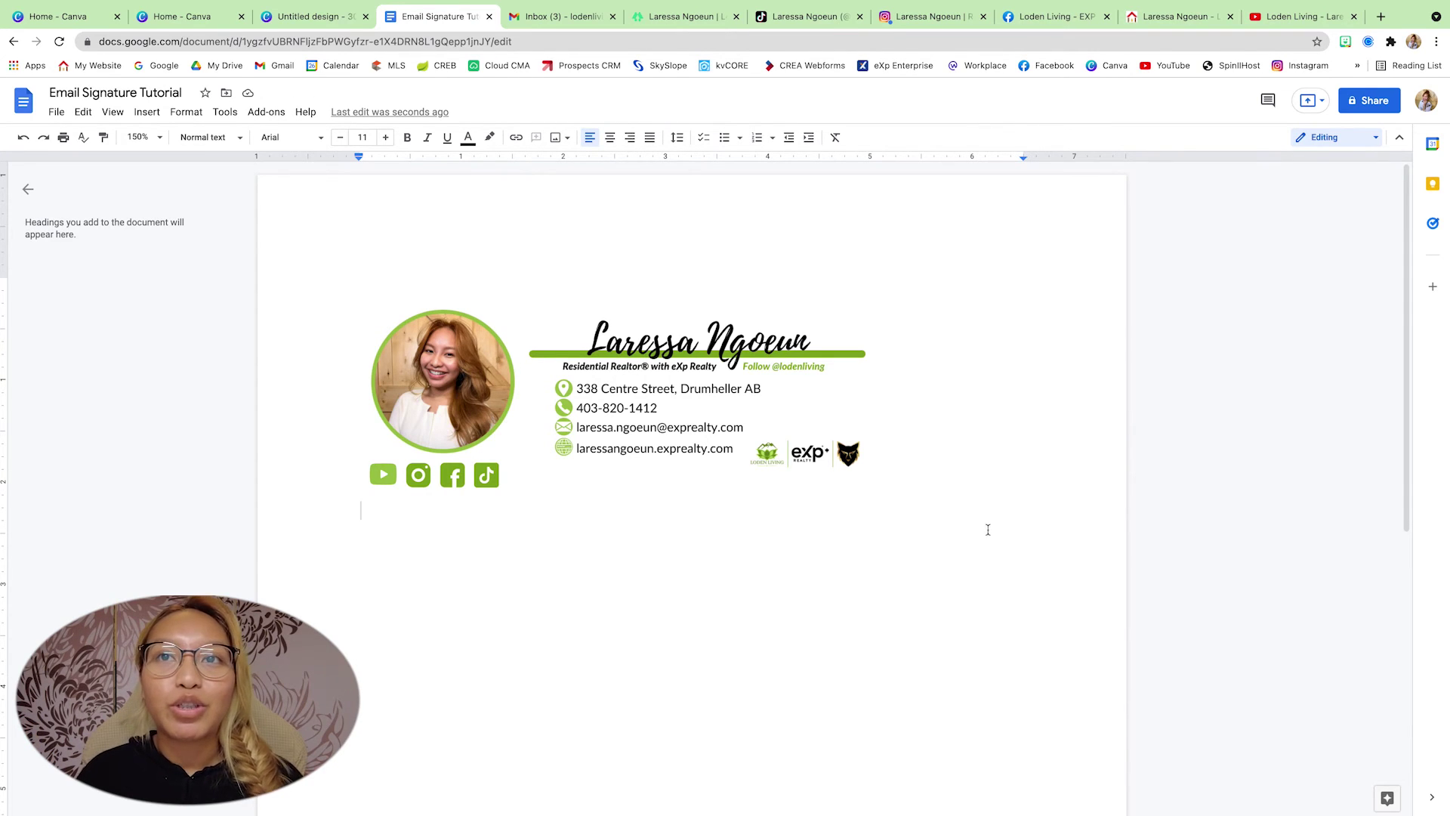
key(ctrl+a)
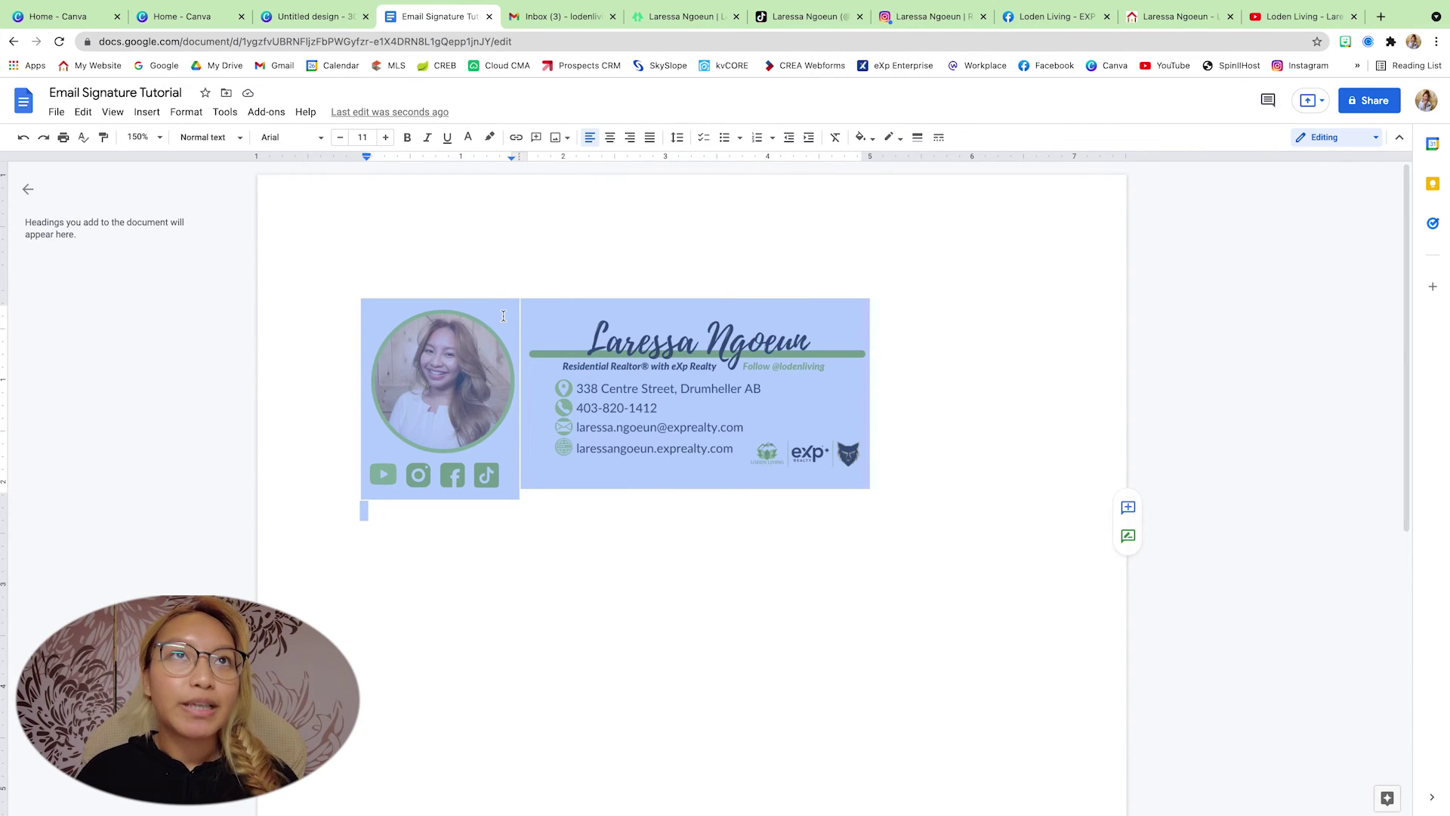
- Open See all settings from Gmail's gear menu and scroll down to Signature
mouse_move(570, 13)
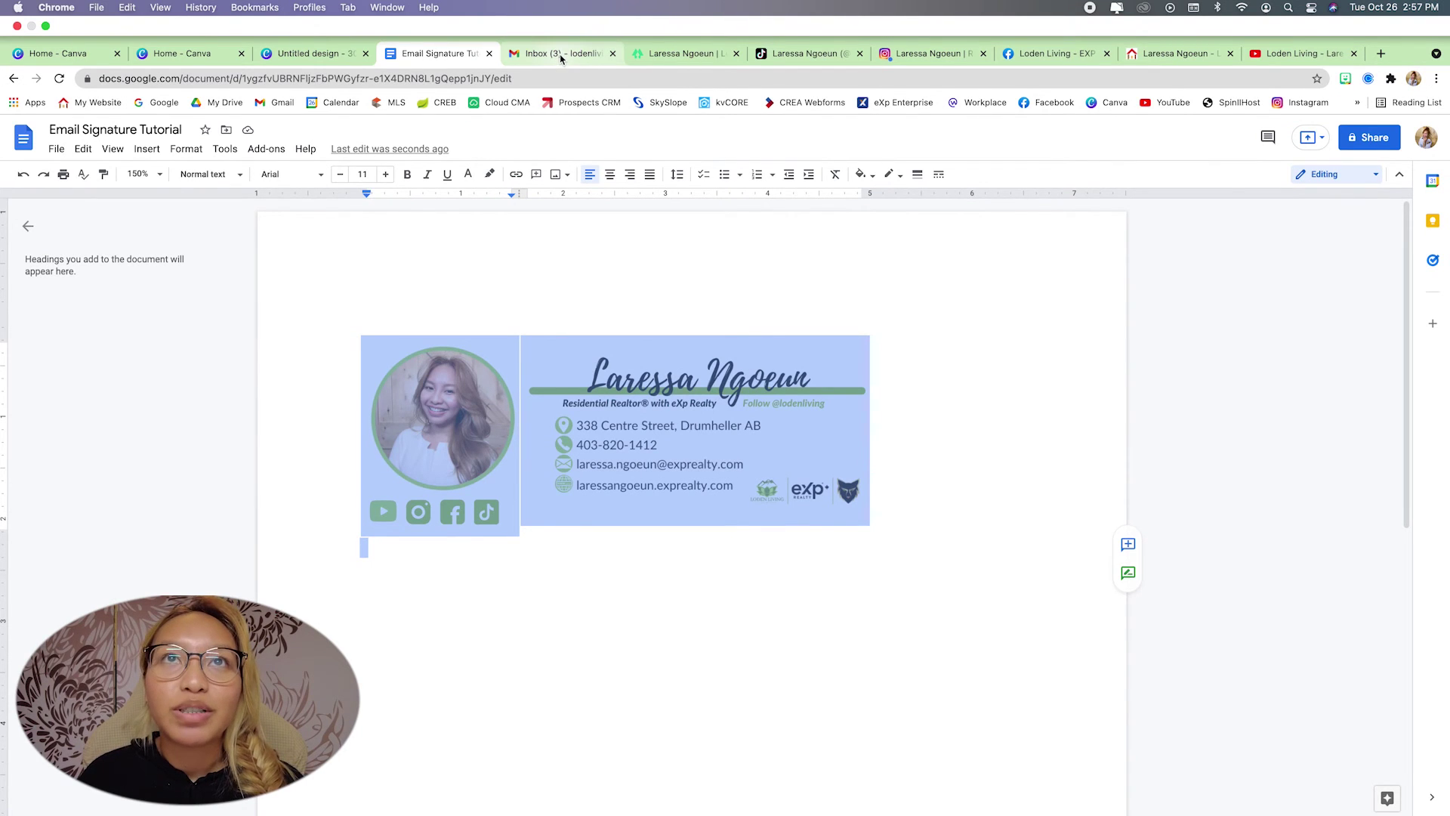
click(561, 55)
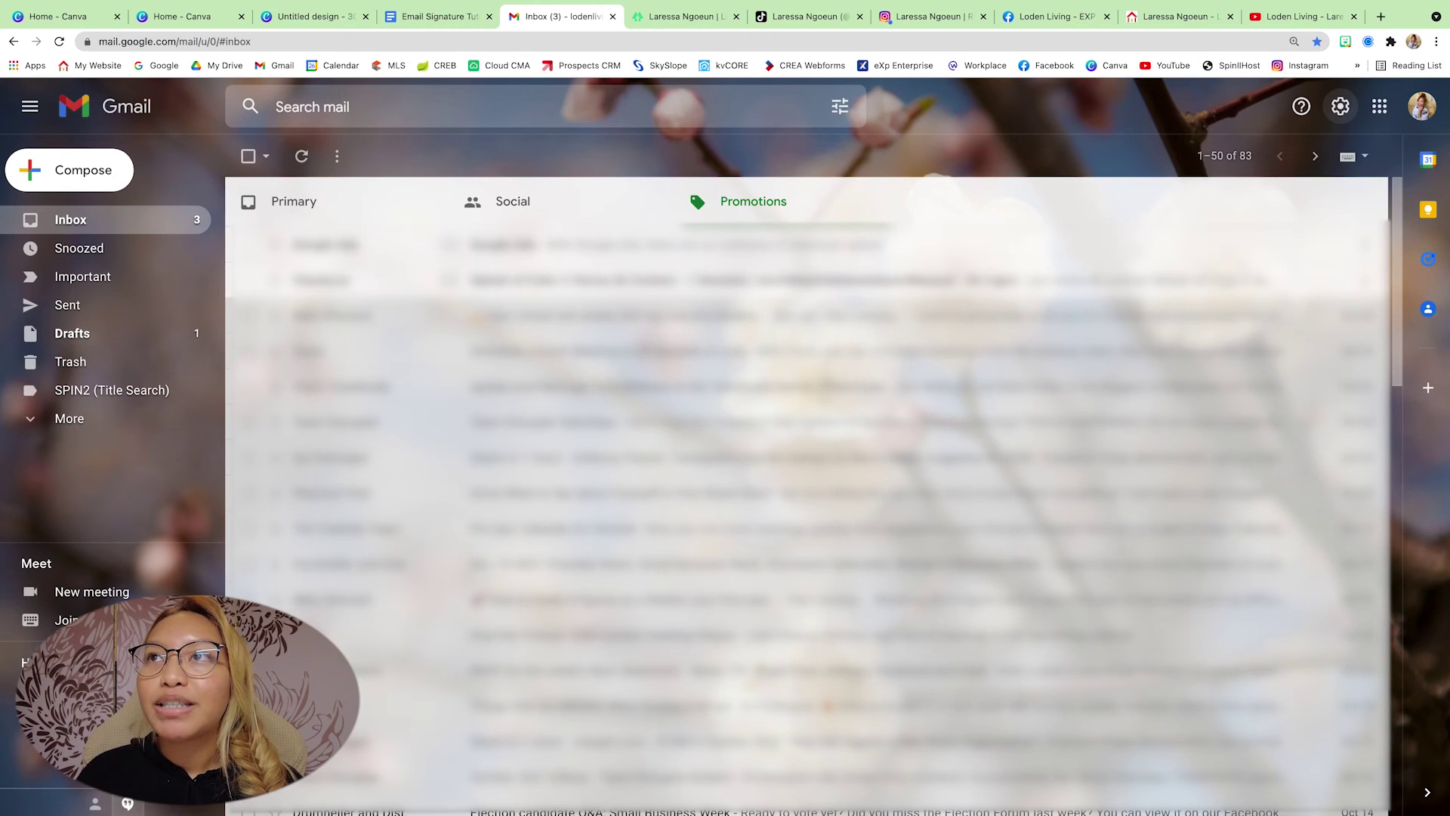
click(1341, 109)
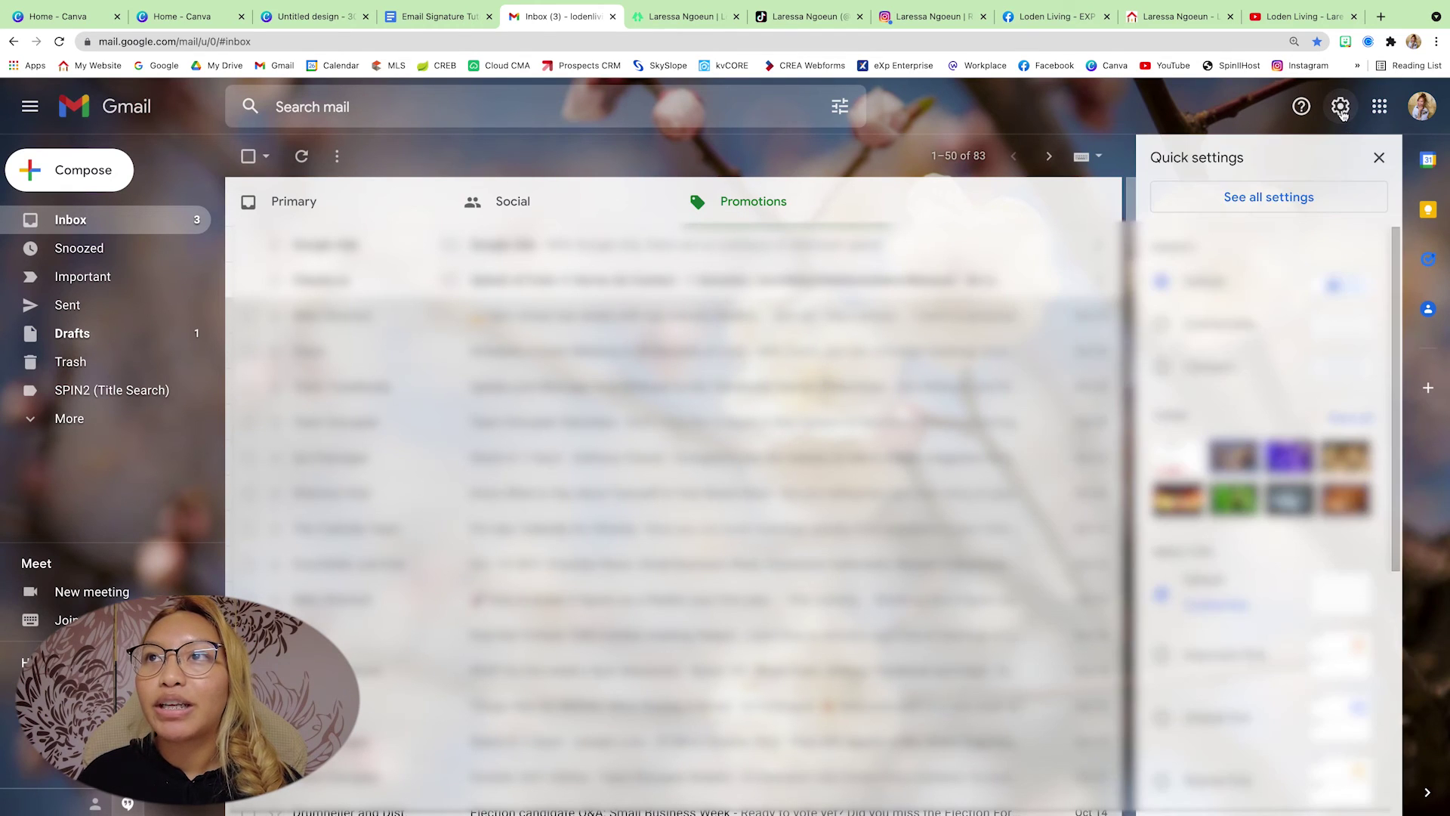
click(1300, 200)
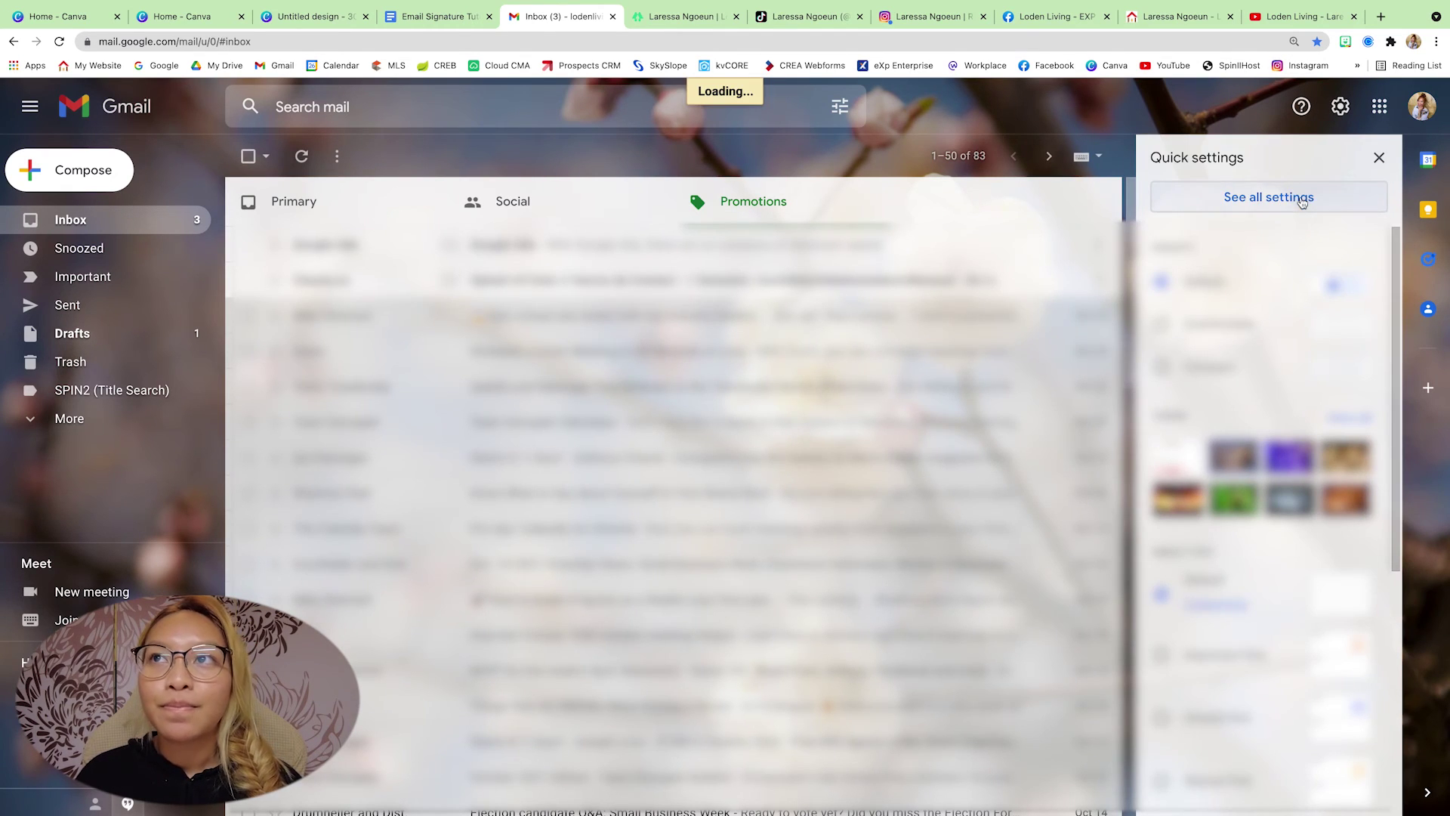
scroll(1108, 329, down, 4)
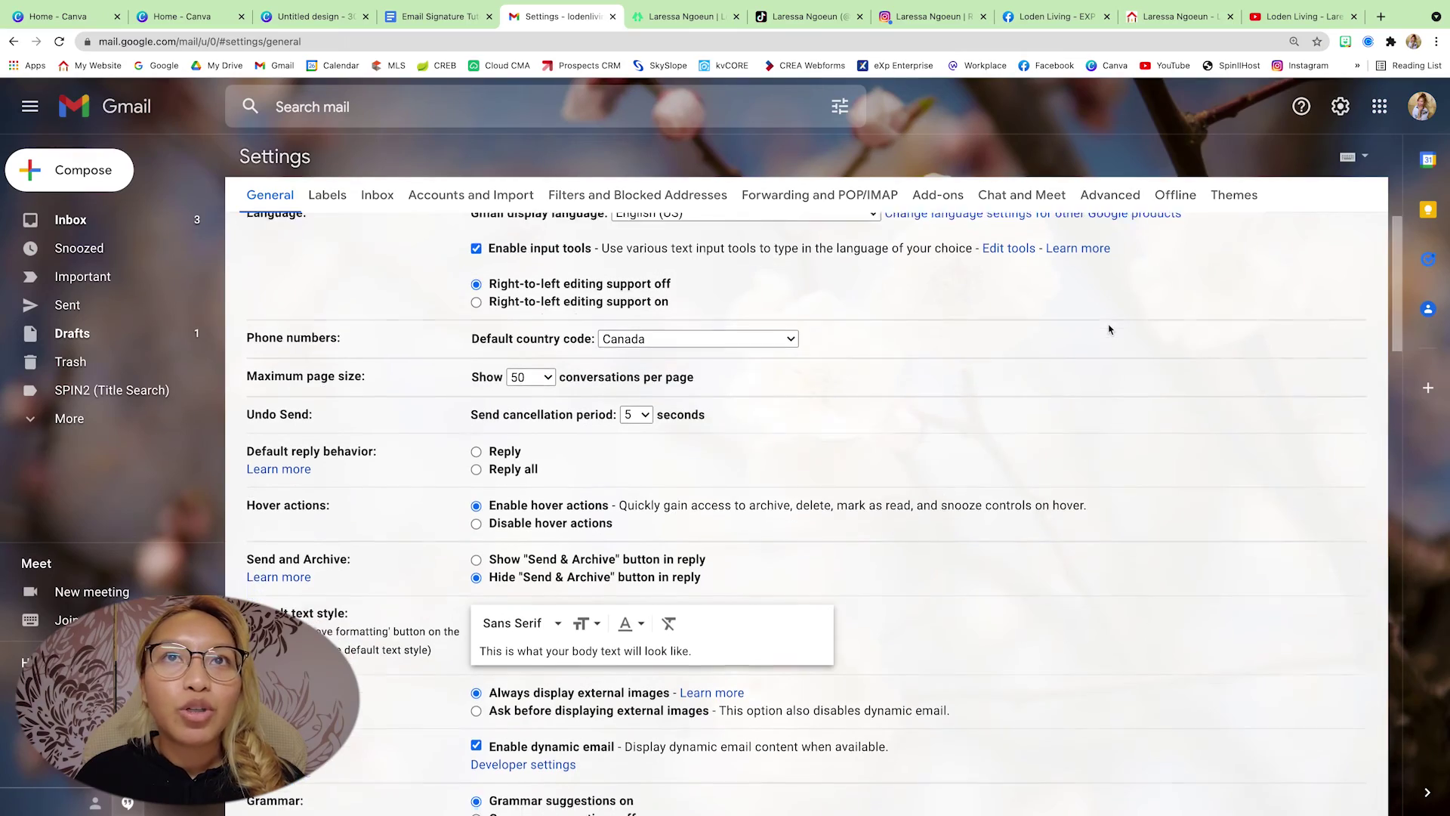
scroll(1109, 329, down, 11)
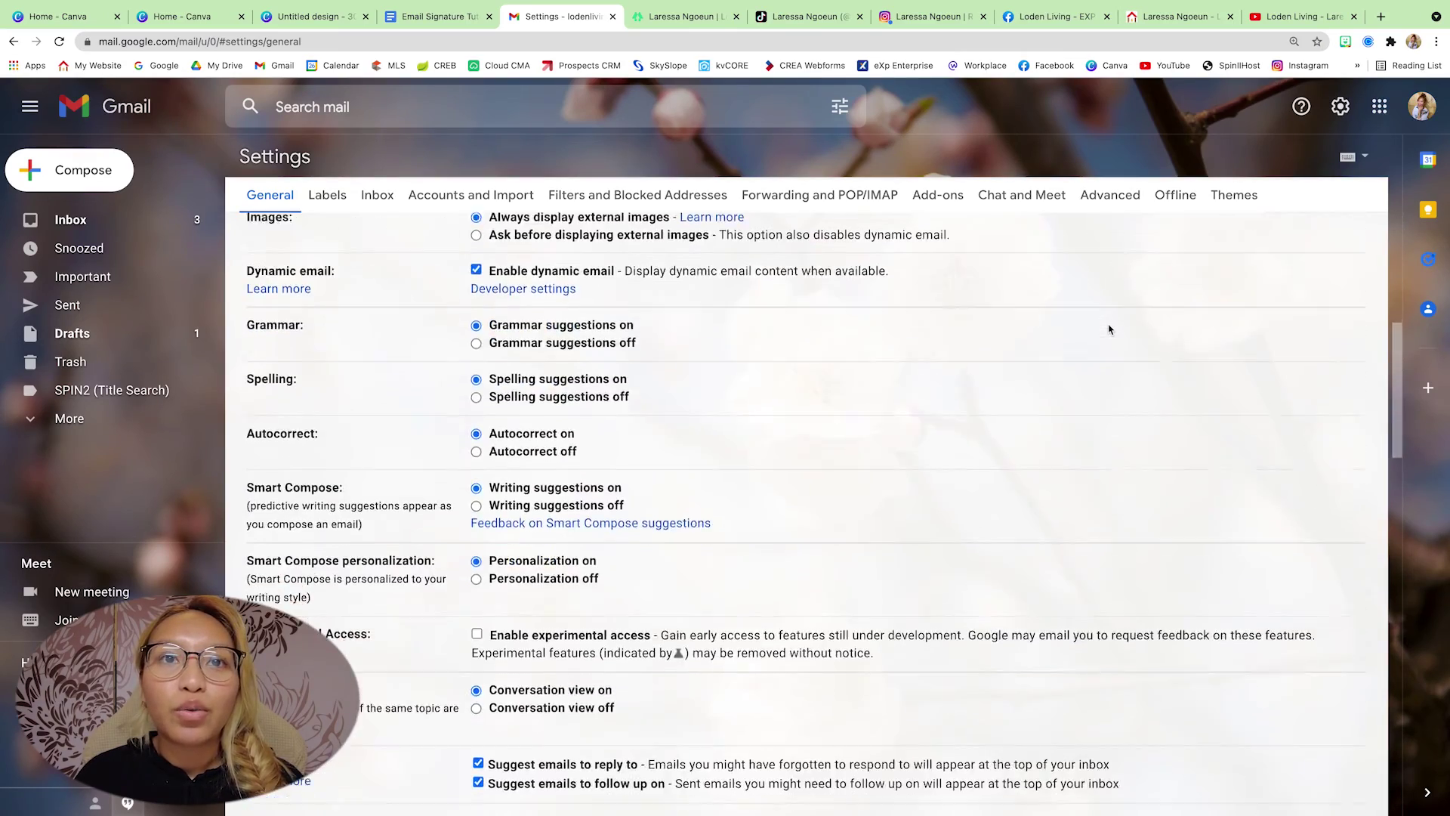
scroll(1108, 330, down, 6)
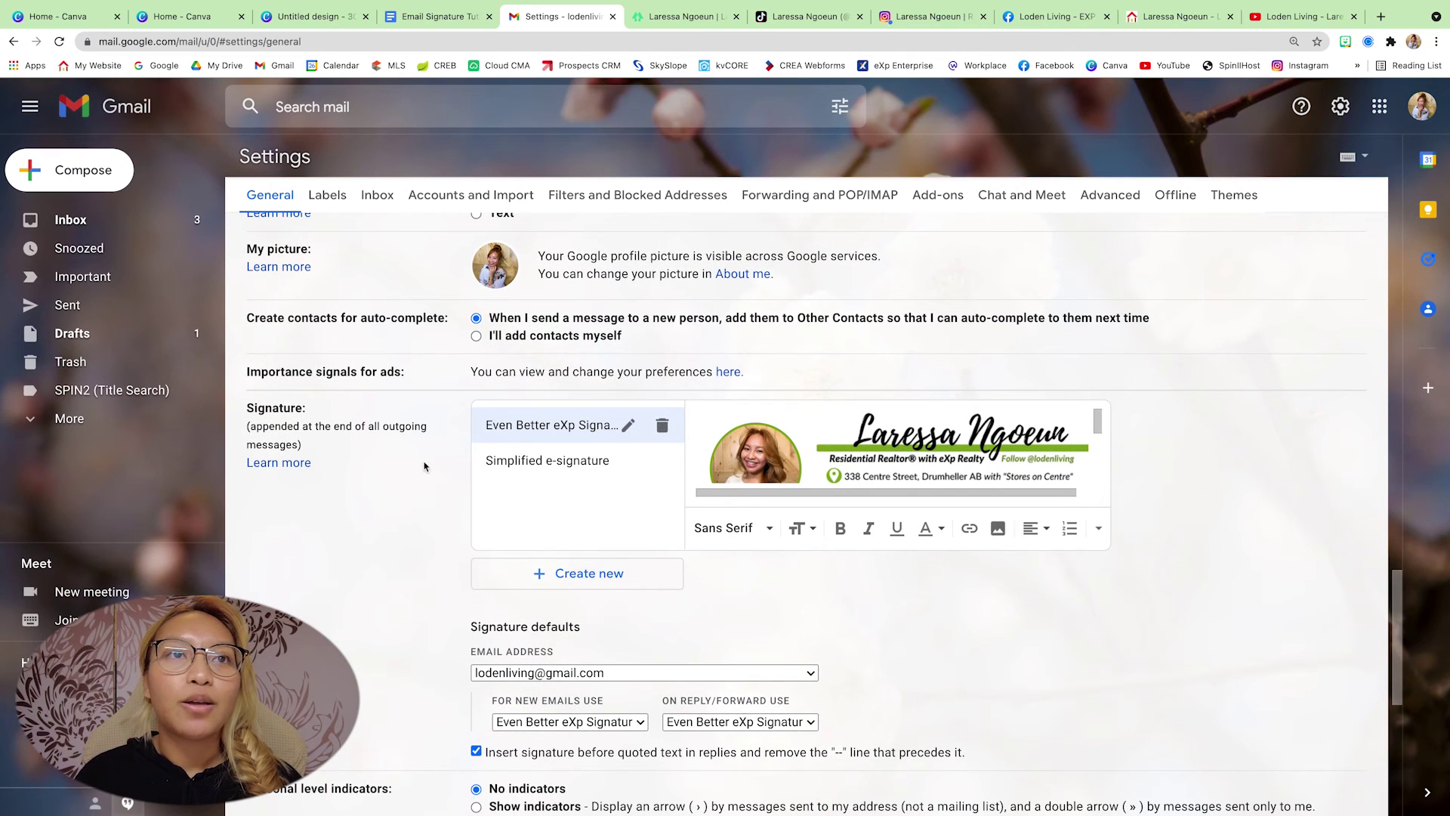
scroll(379, 421, down, 1)
- Create a signature named 'email signature' and paste the copied design into its editor
click(608, 517)
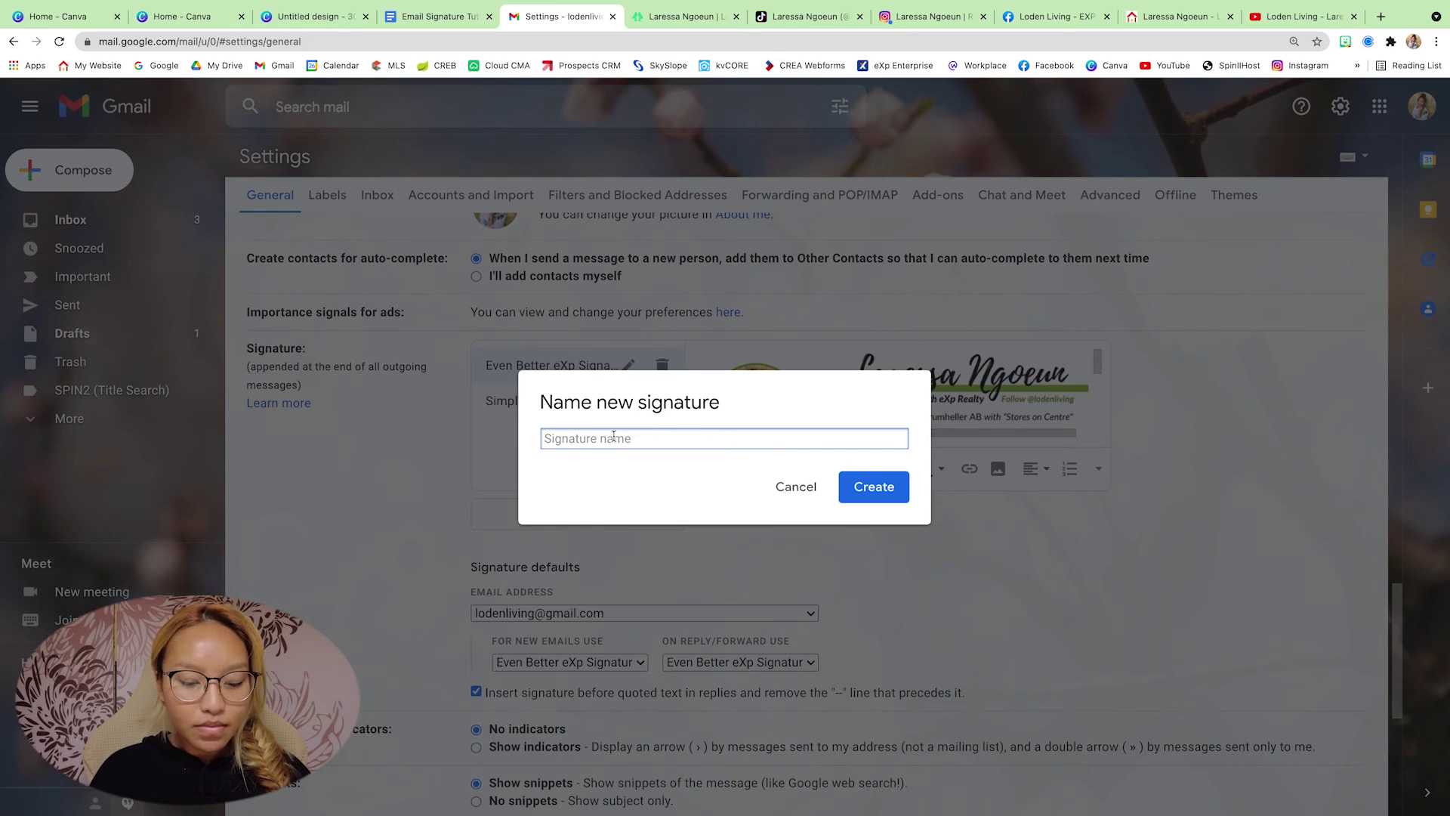
text(email signa)
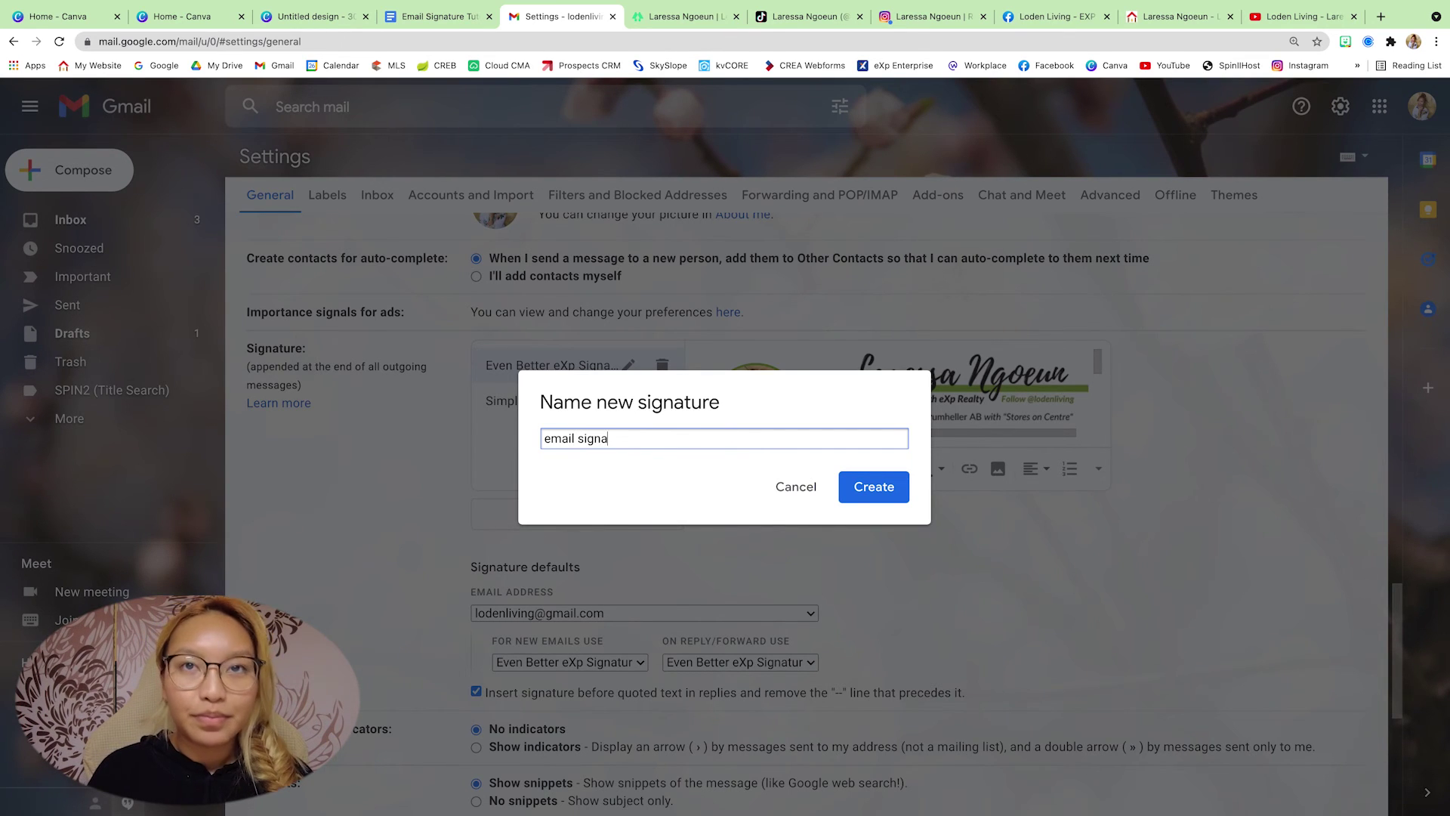
text(ture)
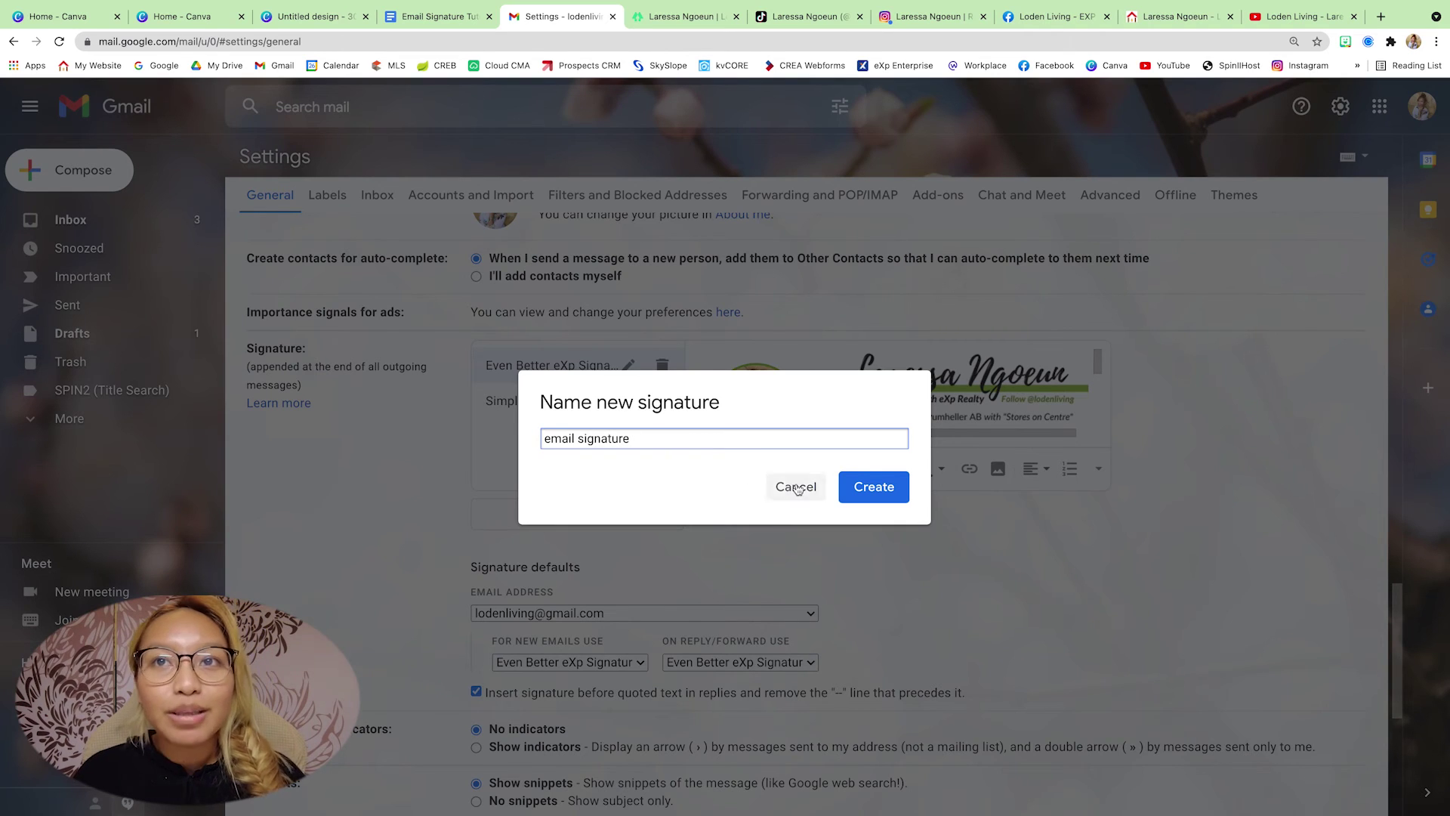
click(868, 491)
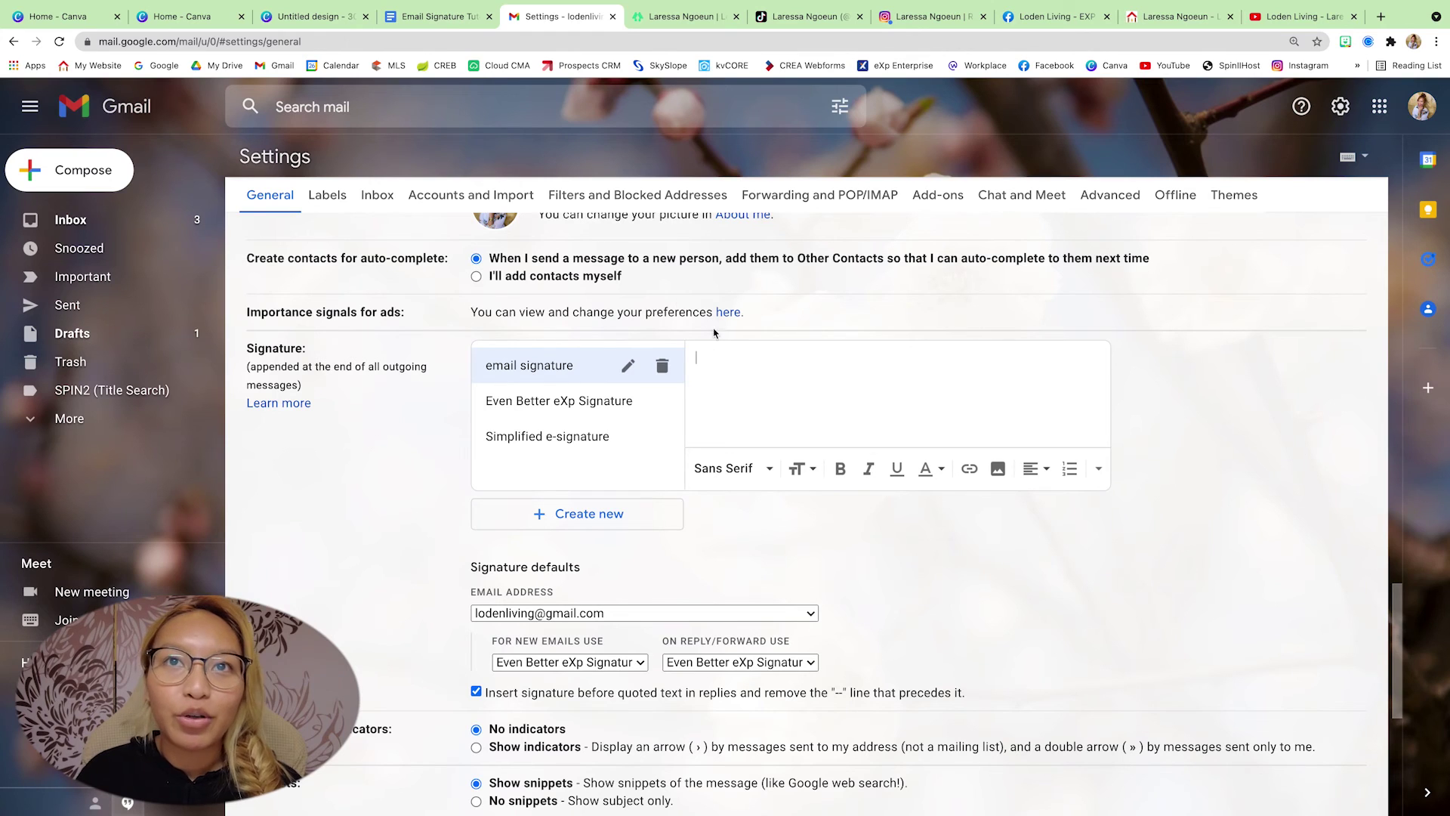
key(ctrl+v)
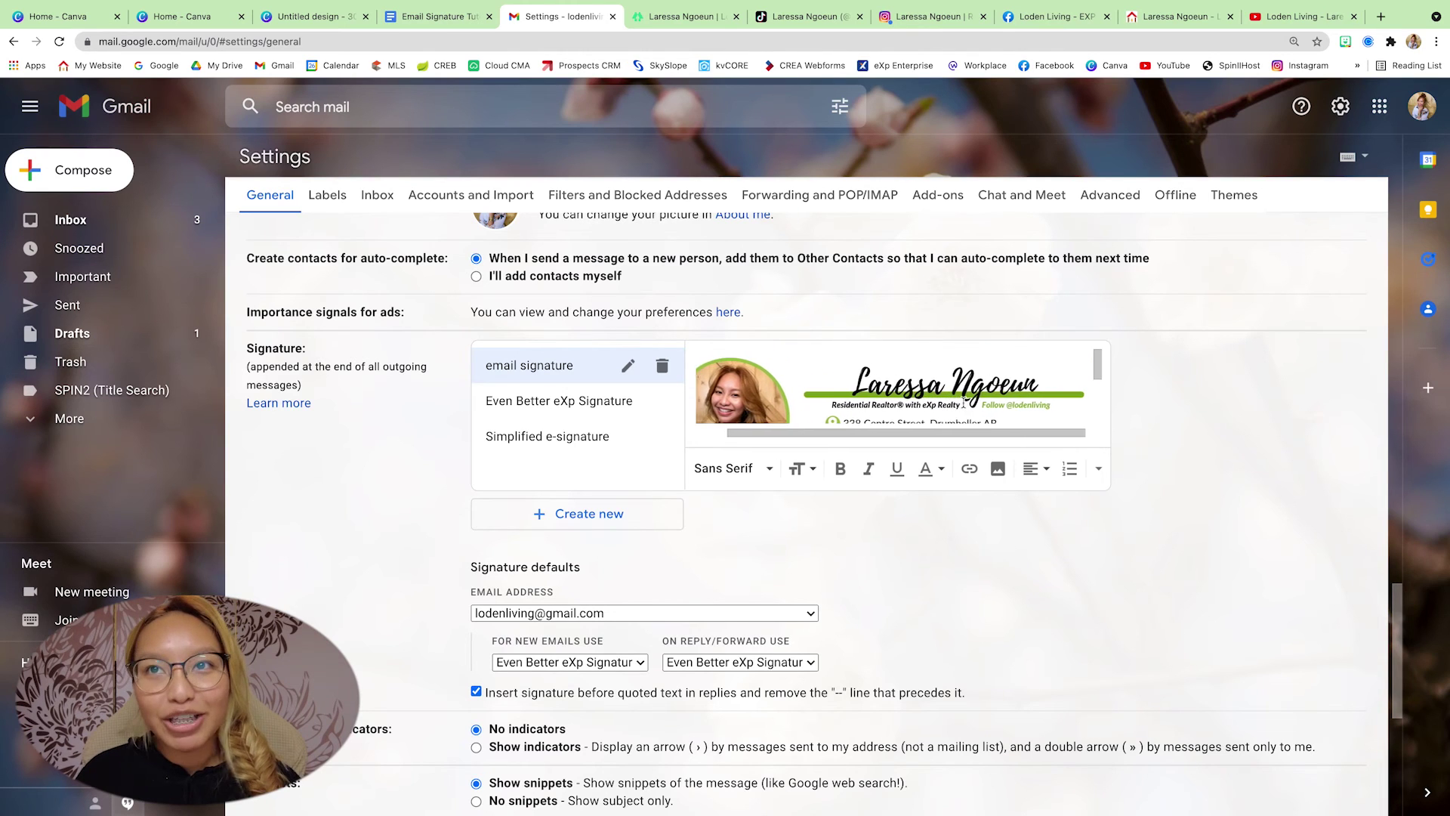
click(940, 397)
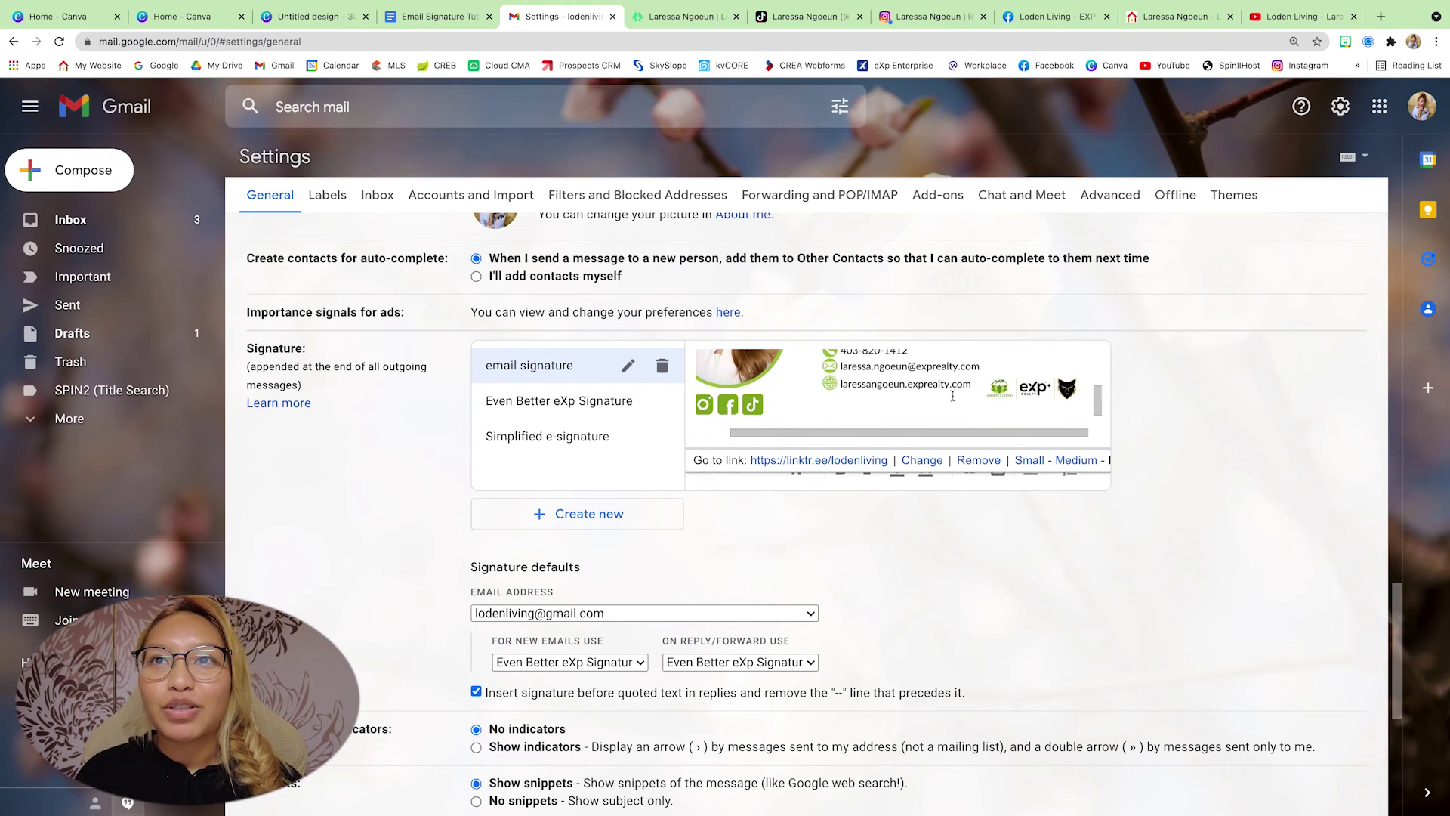
scroll(931, 395, down, 3)
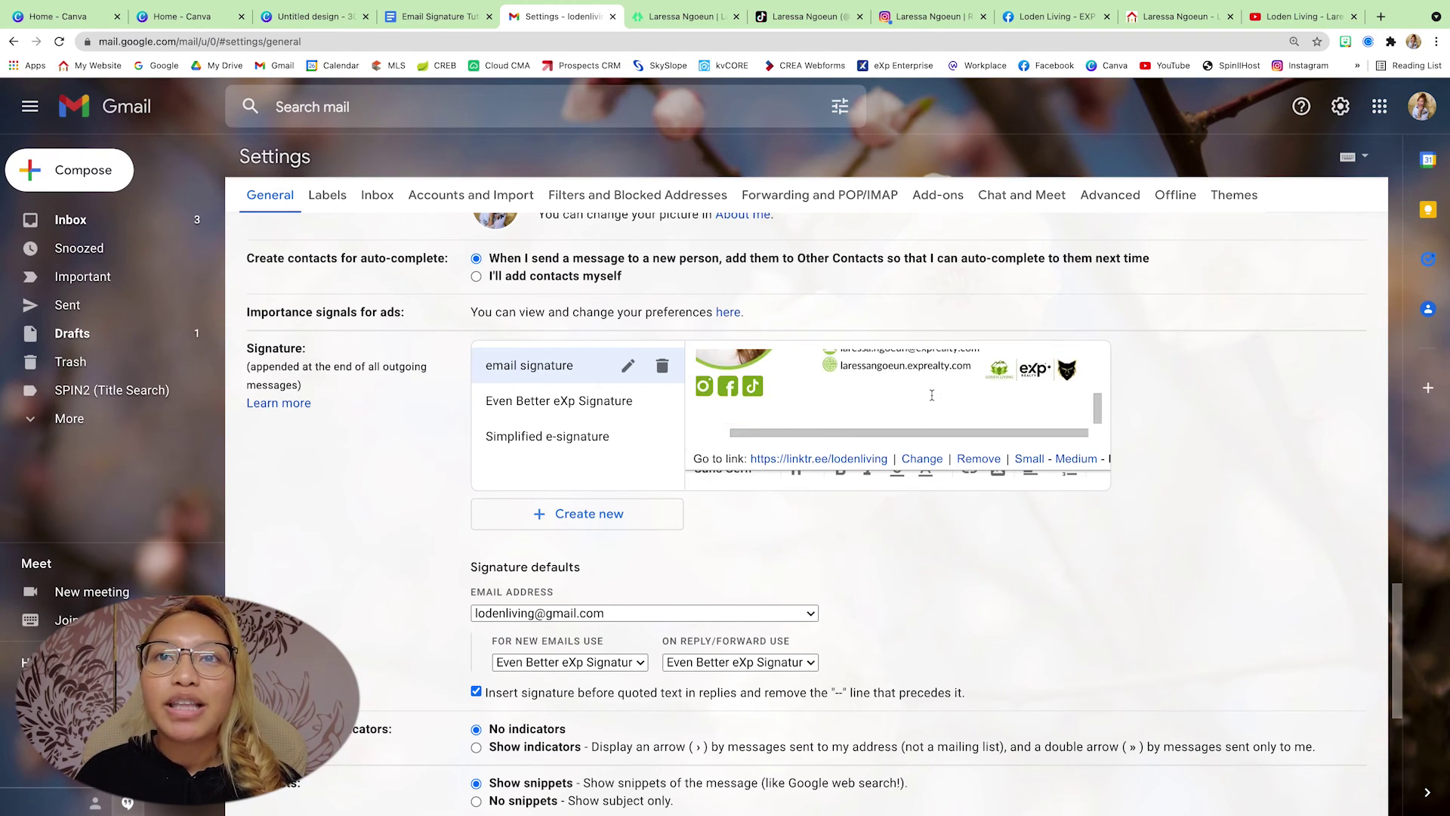
click(795, 386)
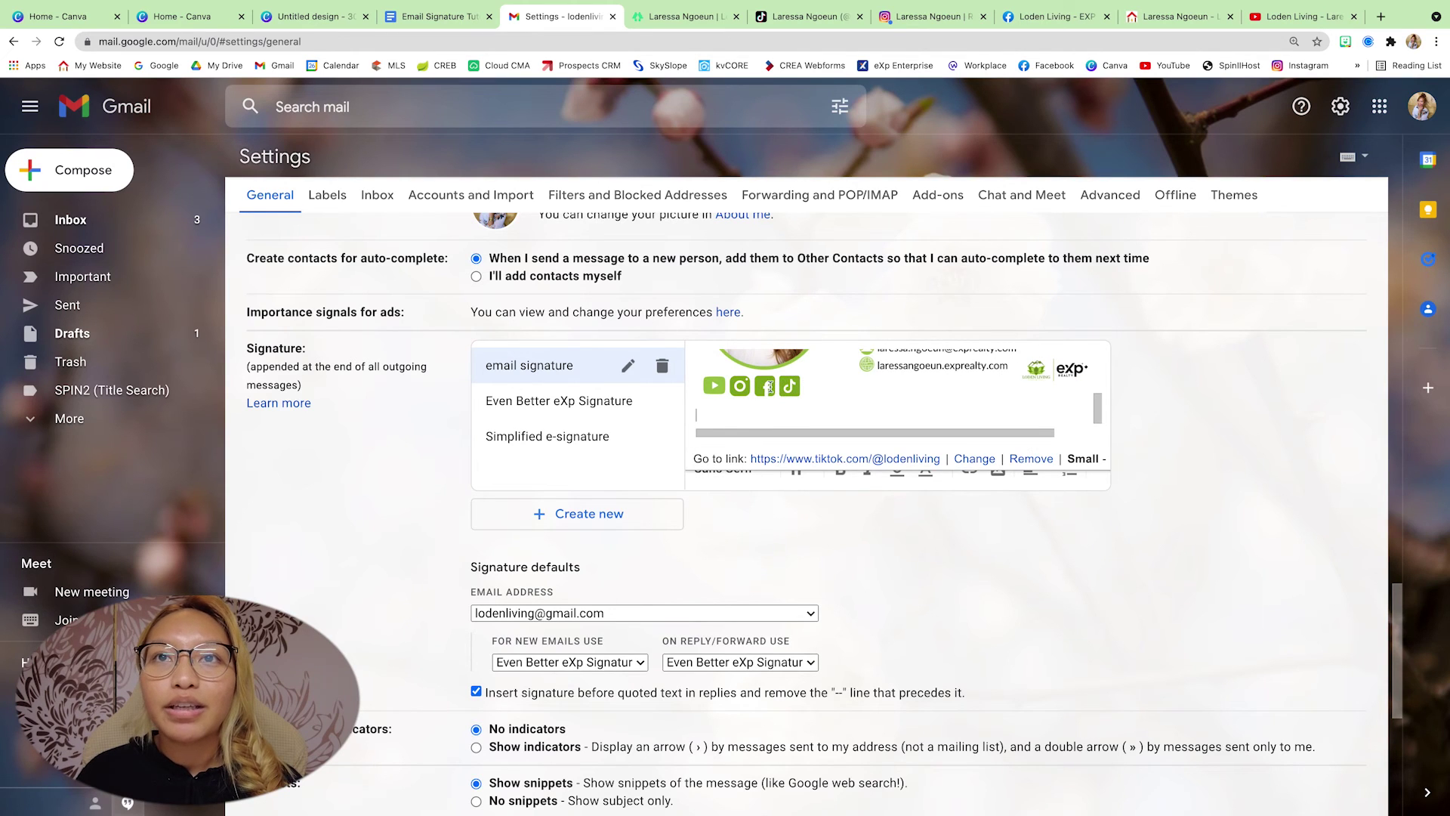
click(762, 388)
click(736, 388)
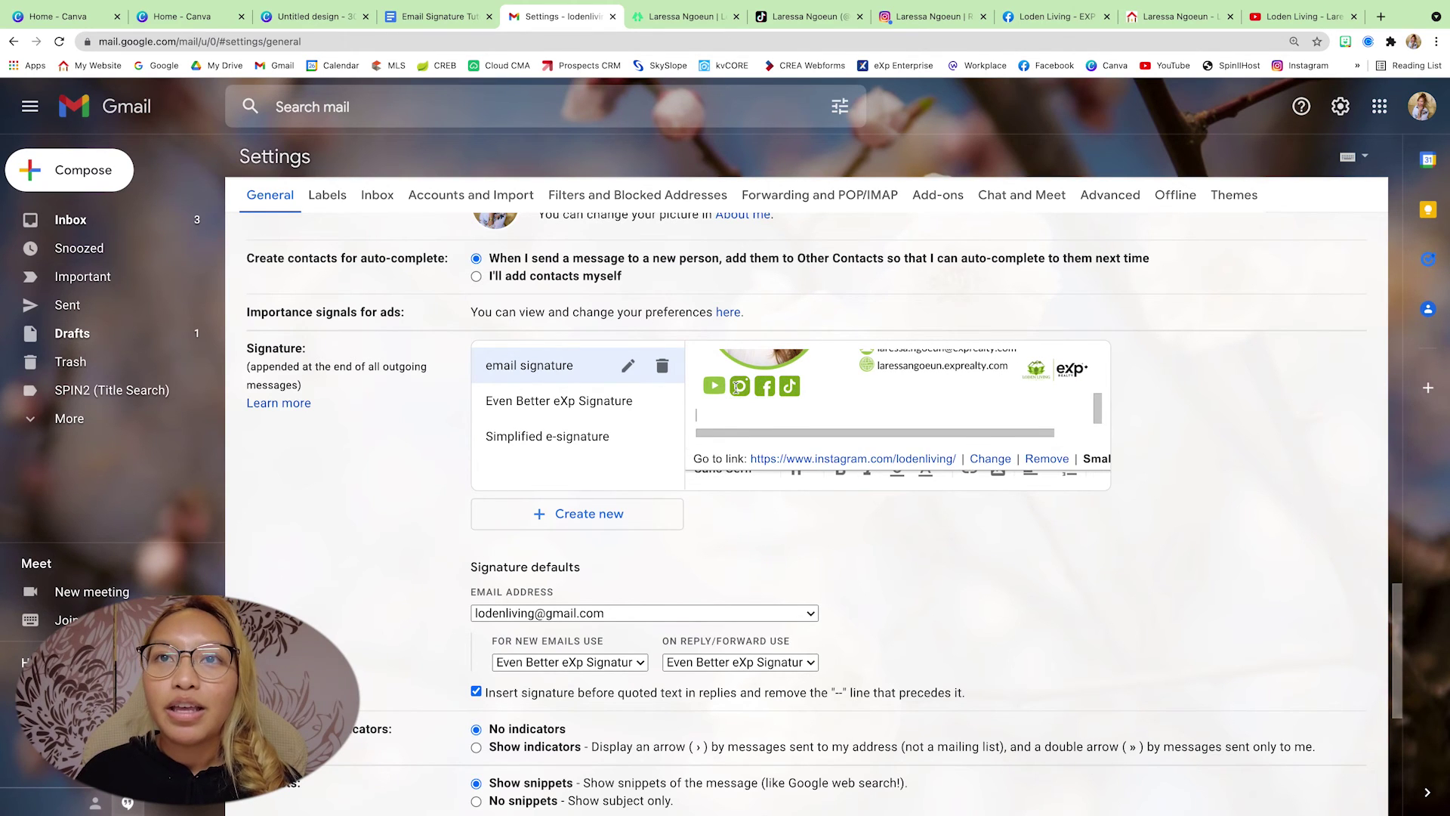
click(716, 387)
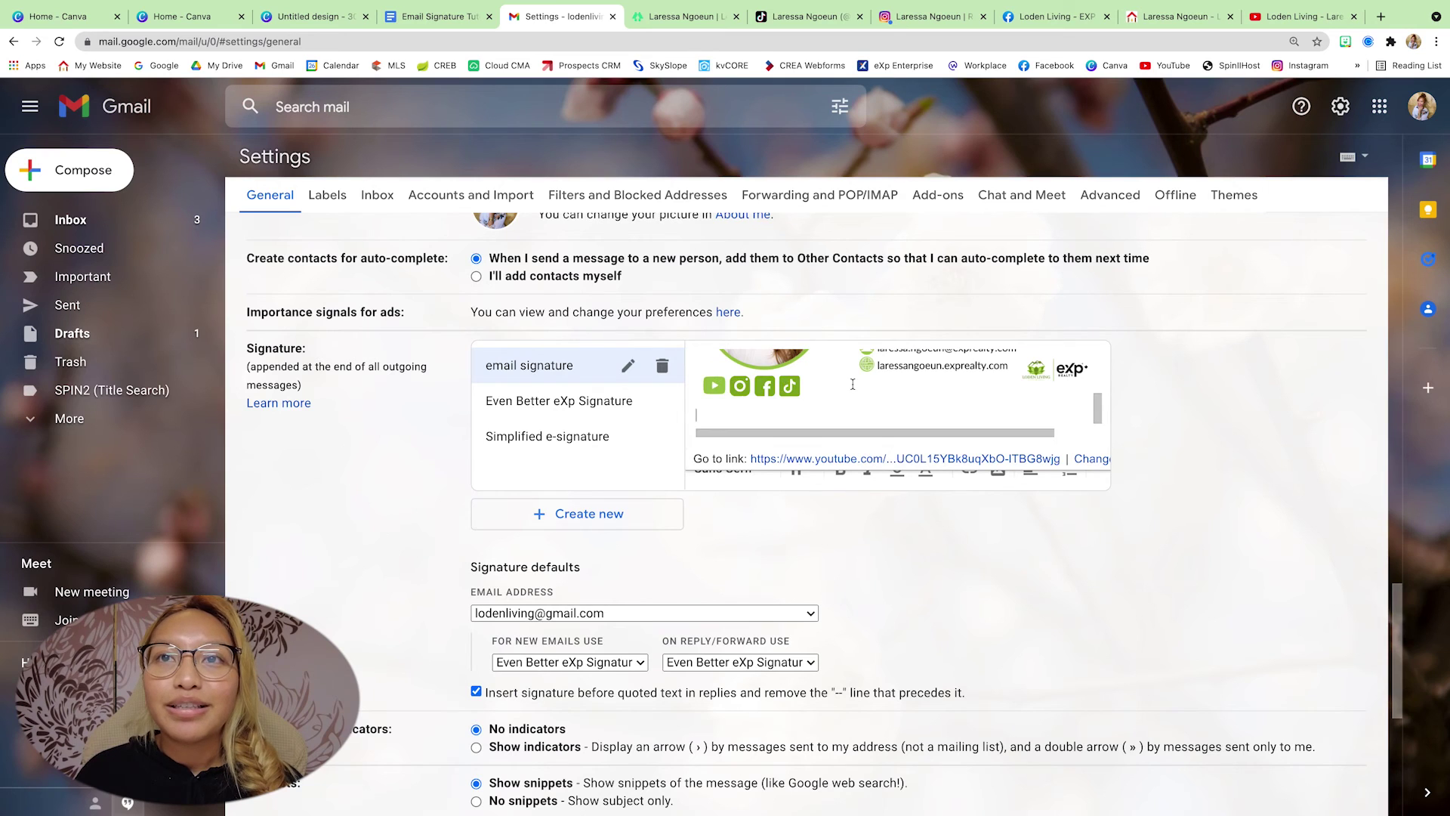
scroll(853, 384, up, 1)
scroll(852, 384, up, 2)
click(988, 594)
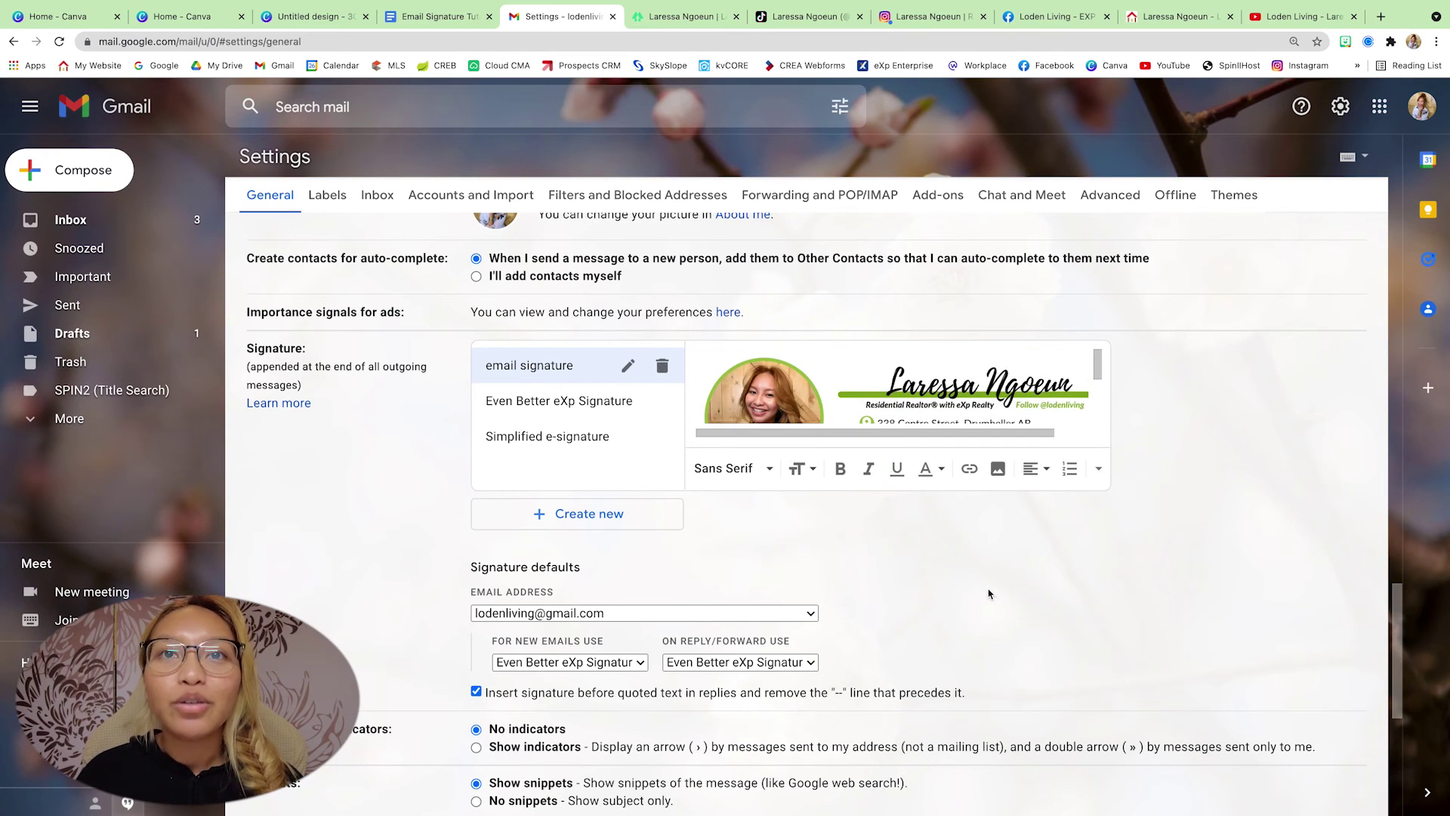
scroll(915, 606, down, 1)
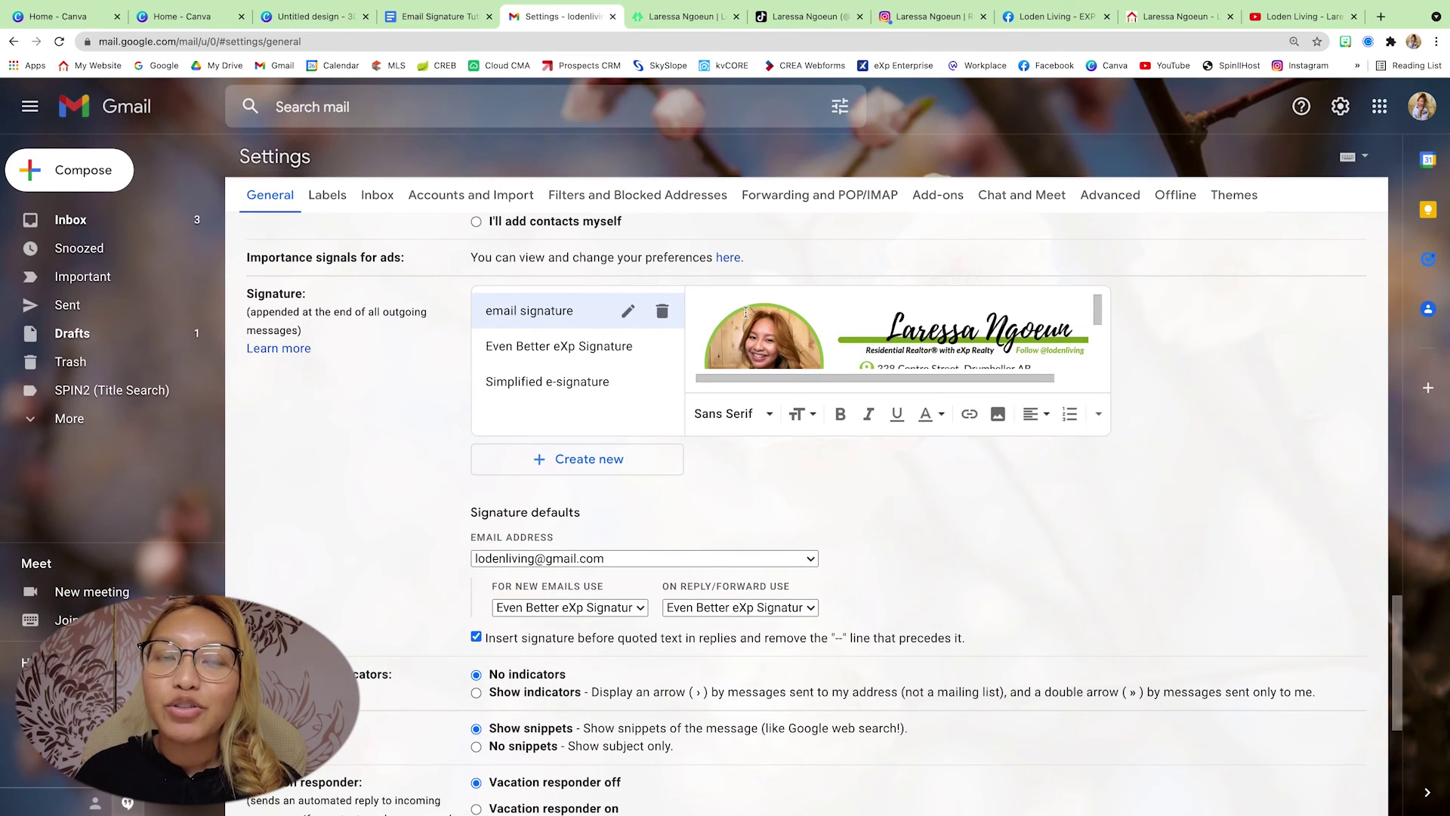
- For the work address, choose 'email signature' as the default for new emails and for replies/forwards
click(653, 559)
click(667, 579)
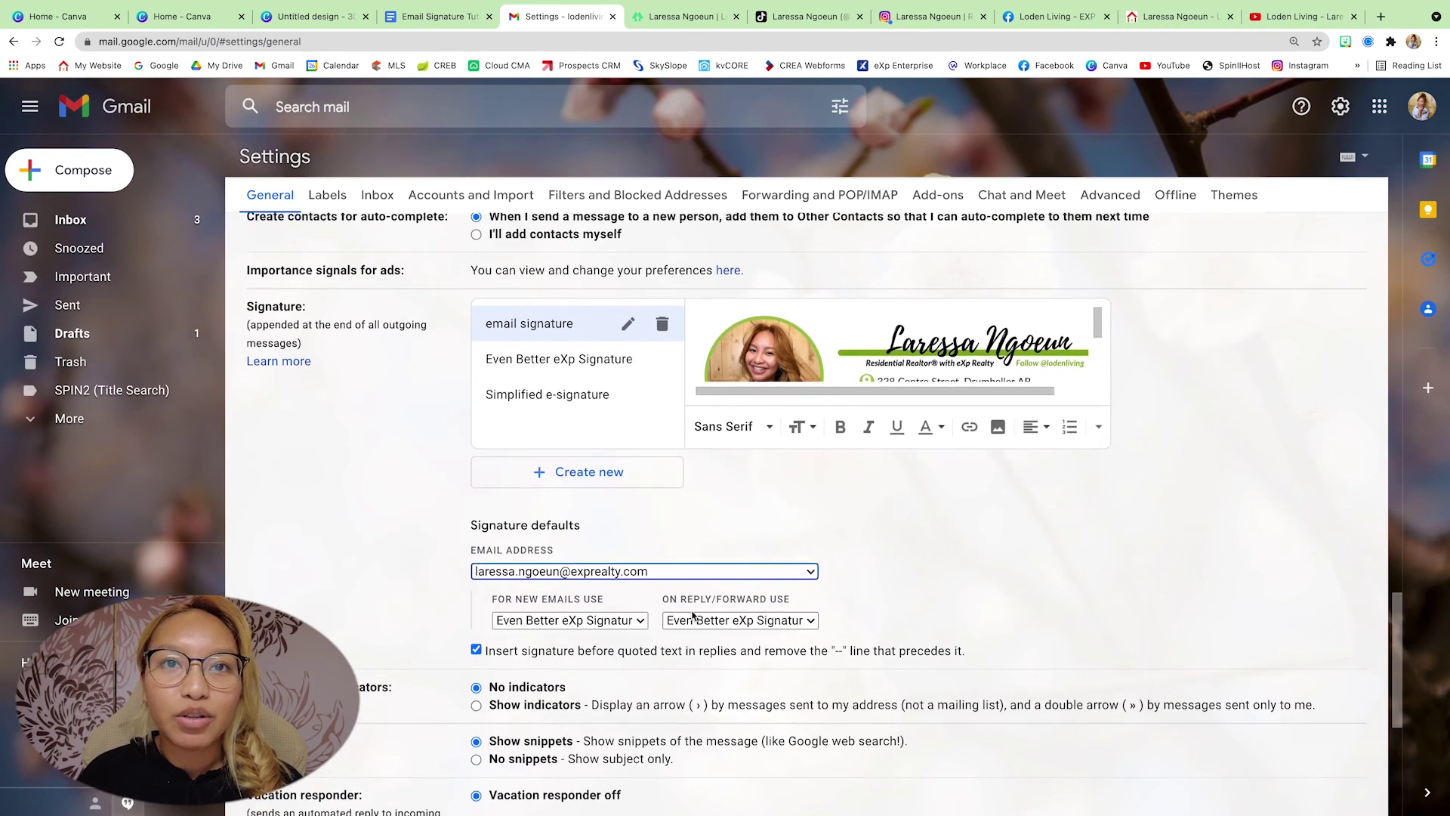
scroll(691, 616, down, 1)
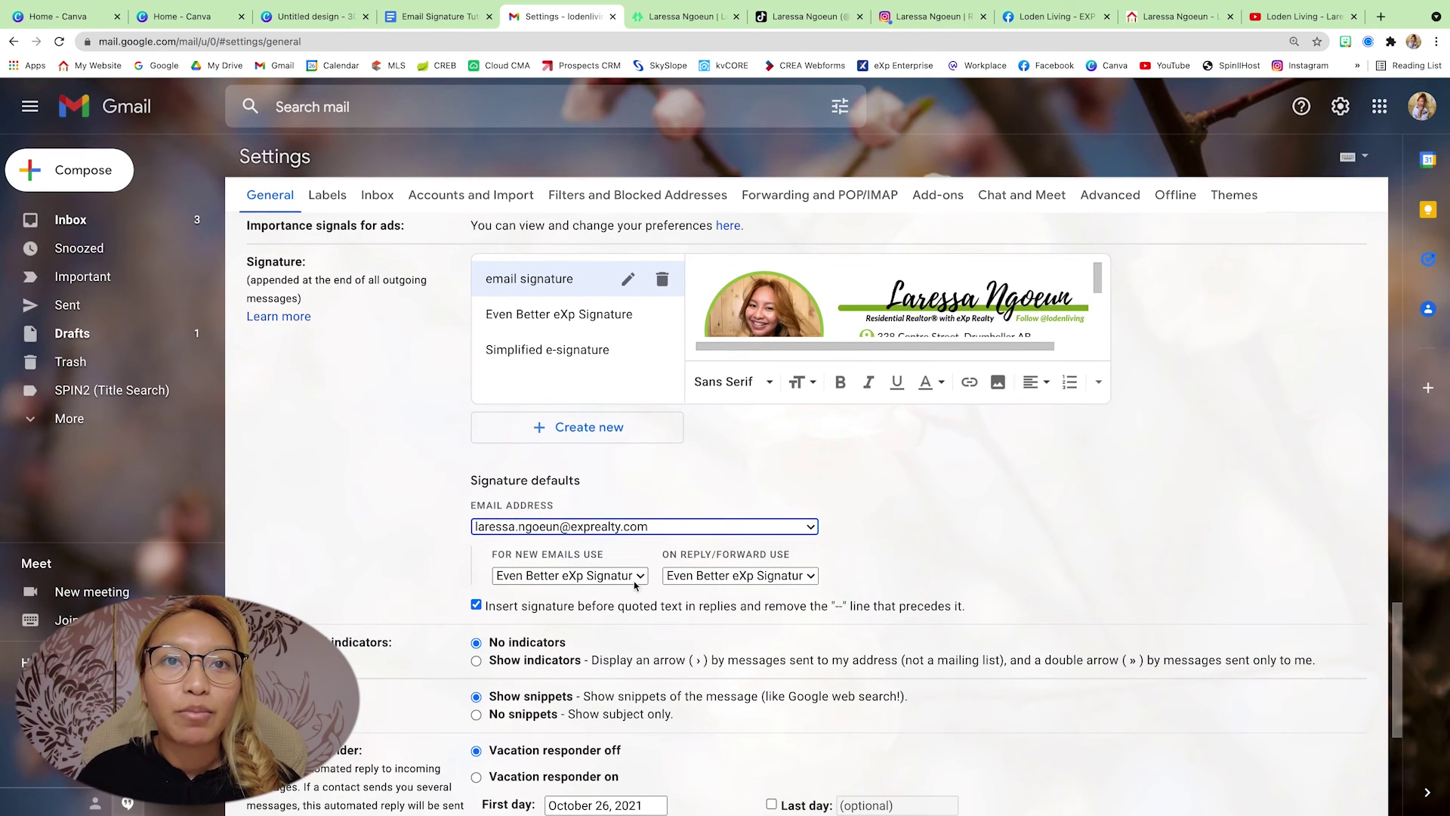
click(634, 581)
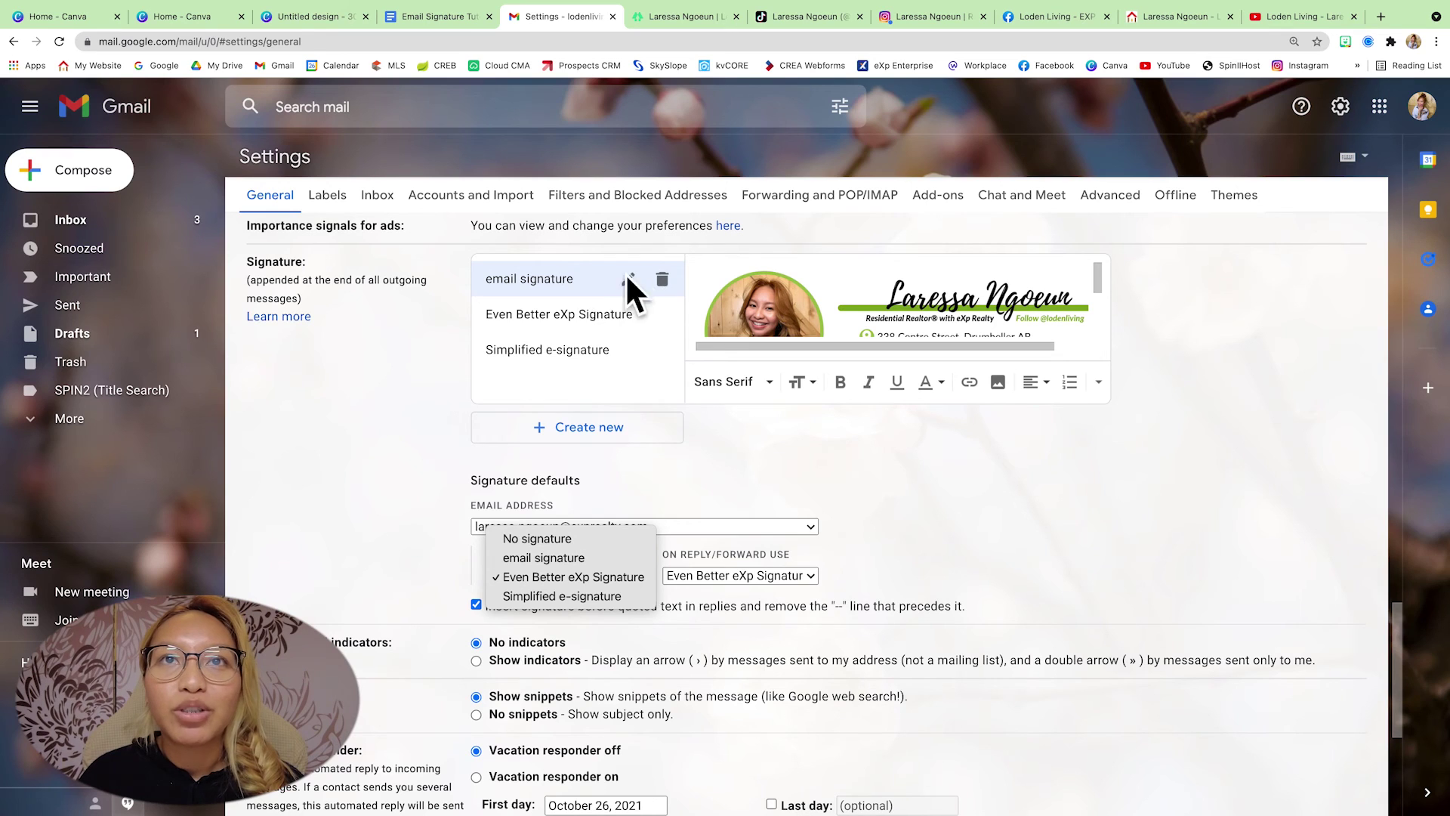
click(596, 558)
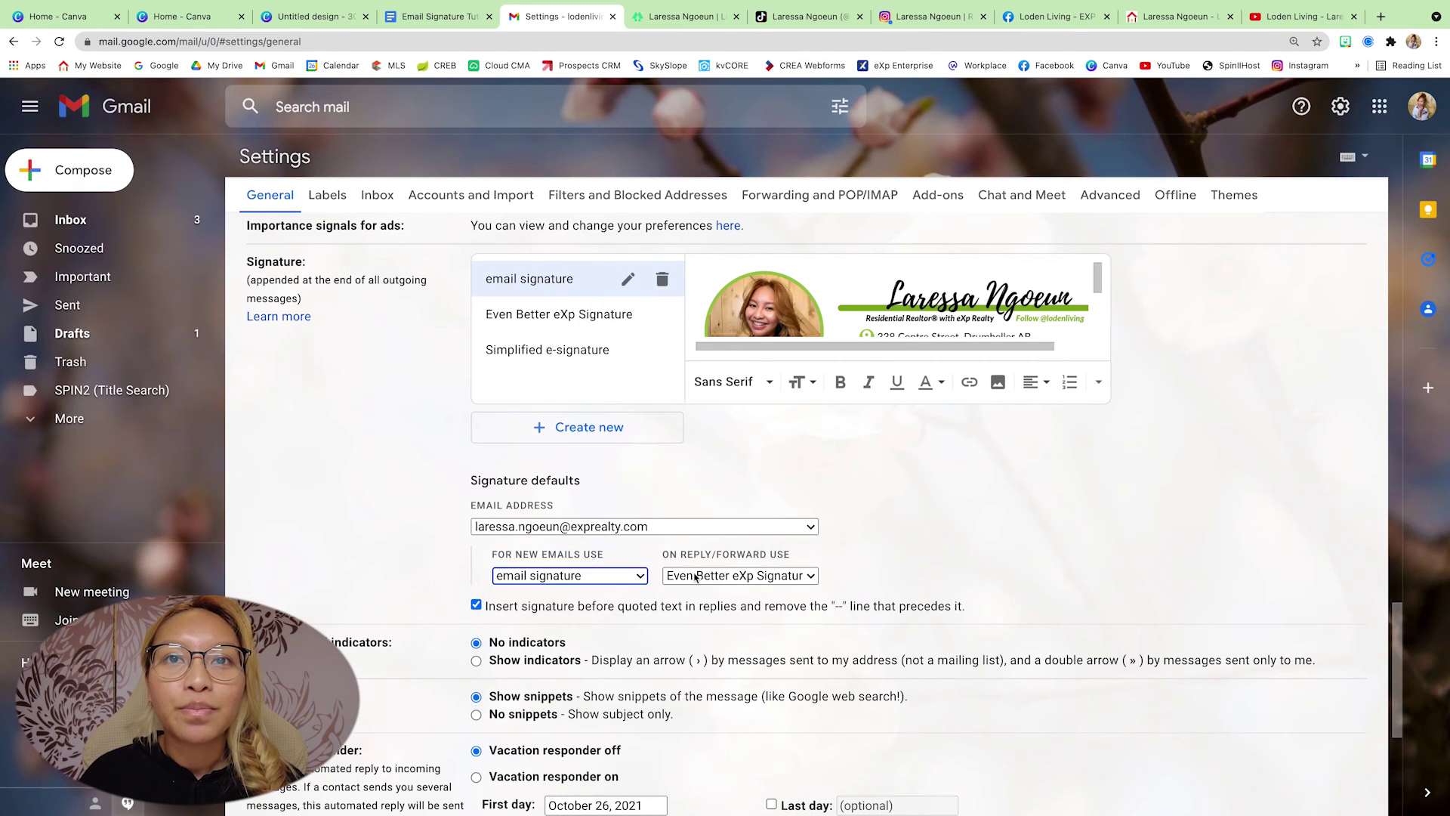
click(695, 577)
click(710, 553)
- Save the Gmail settings changes
scroll(929, 557, down, 1)
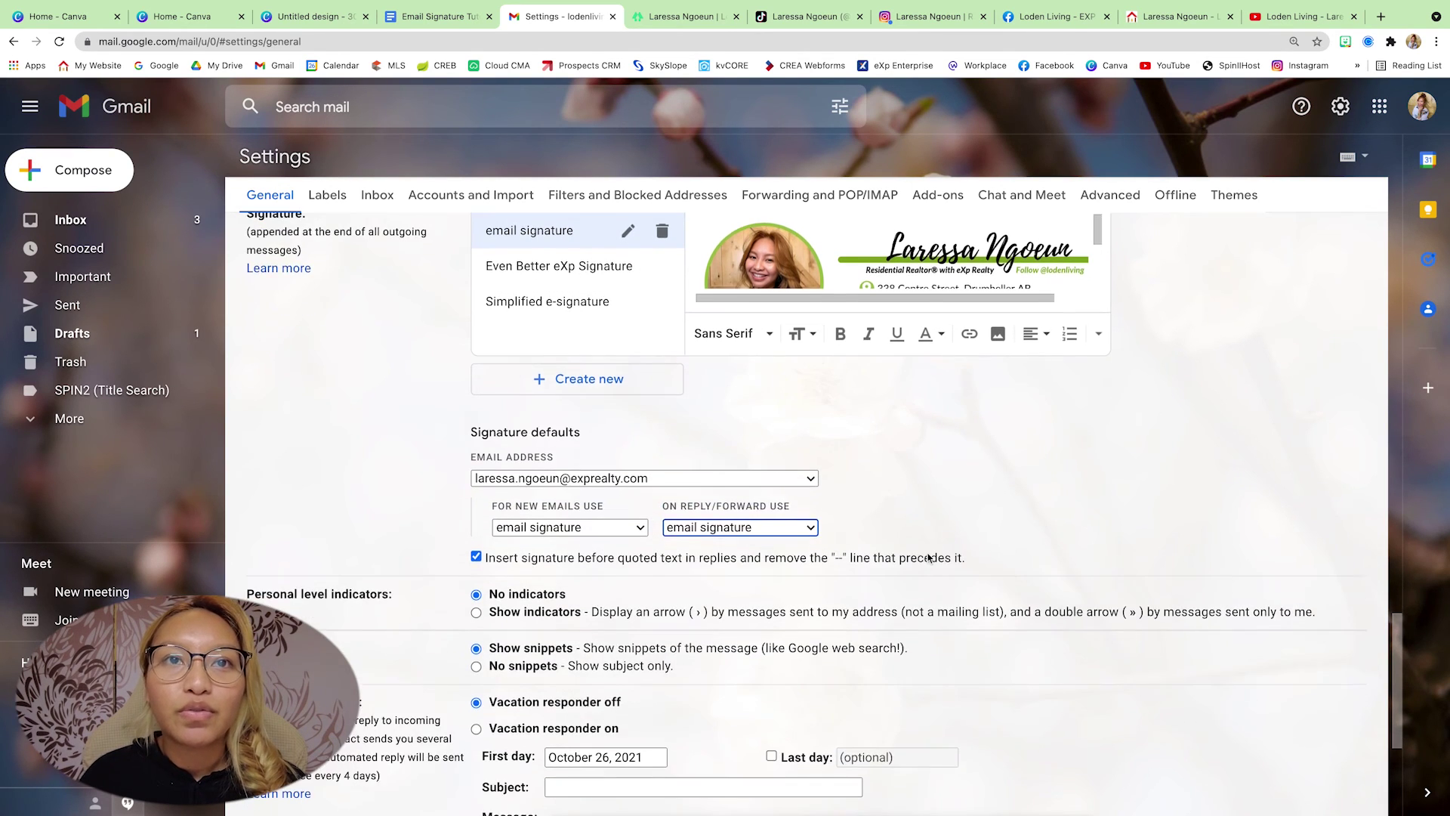
scroll(929, 557, down, 3)
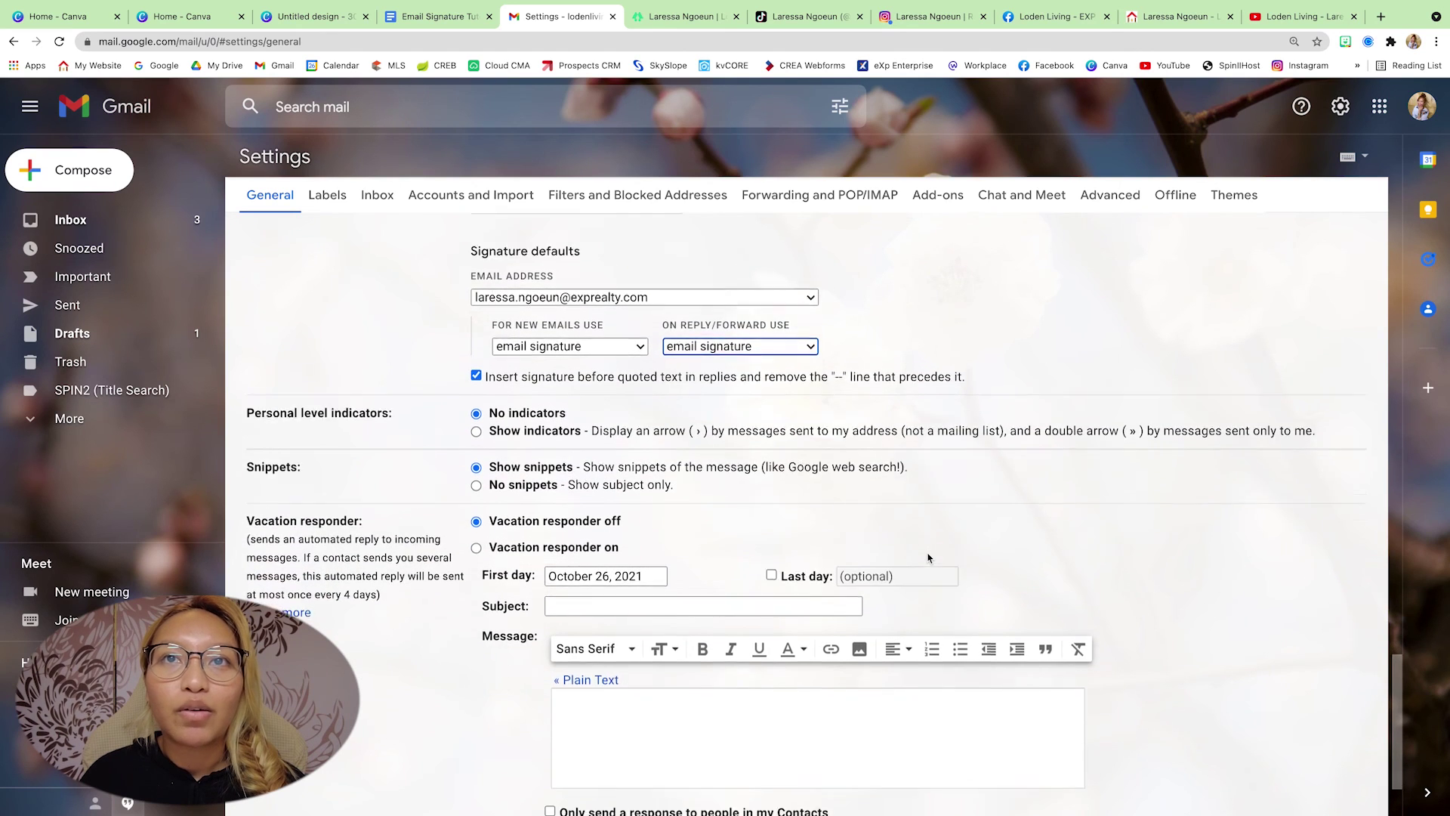
scroll(928, 558, down, 2)
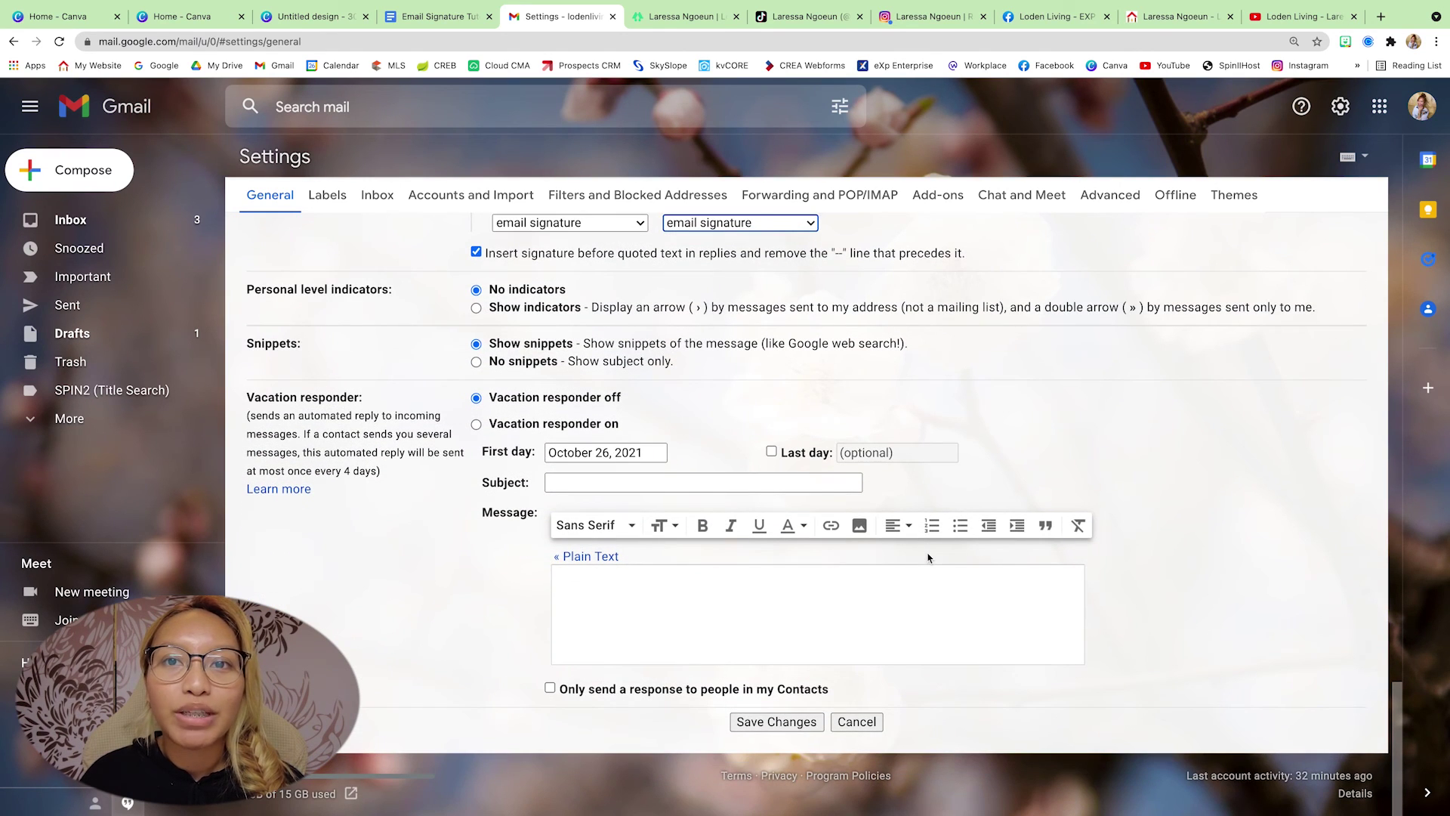
click(776, 722)
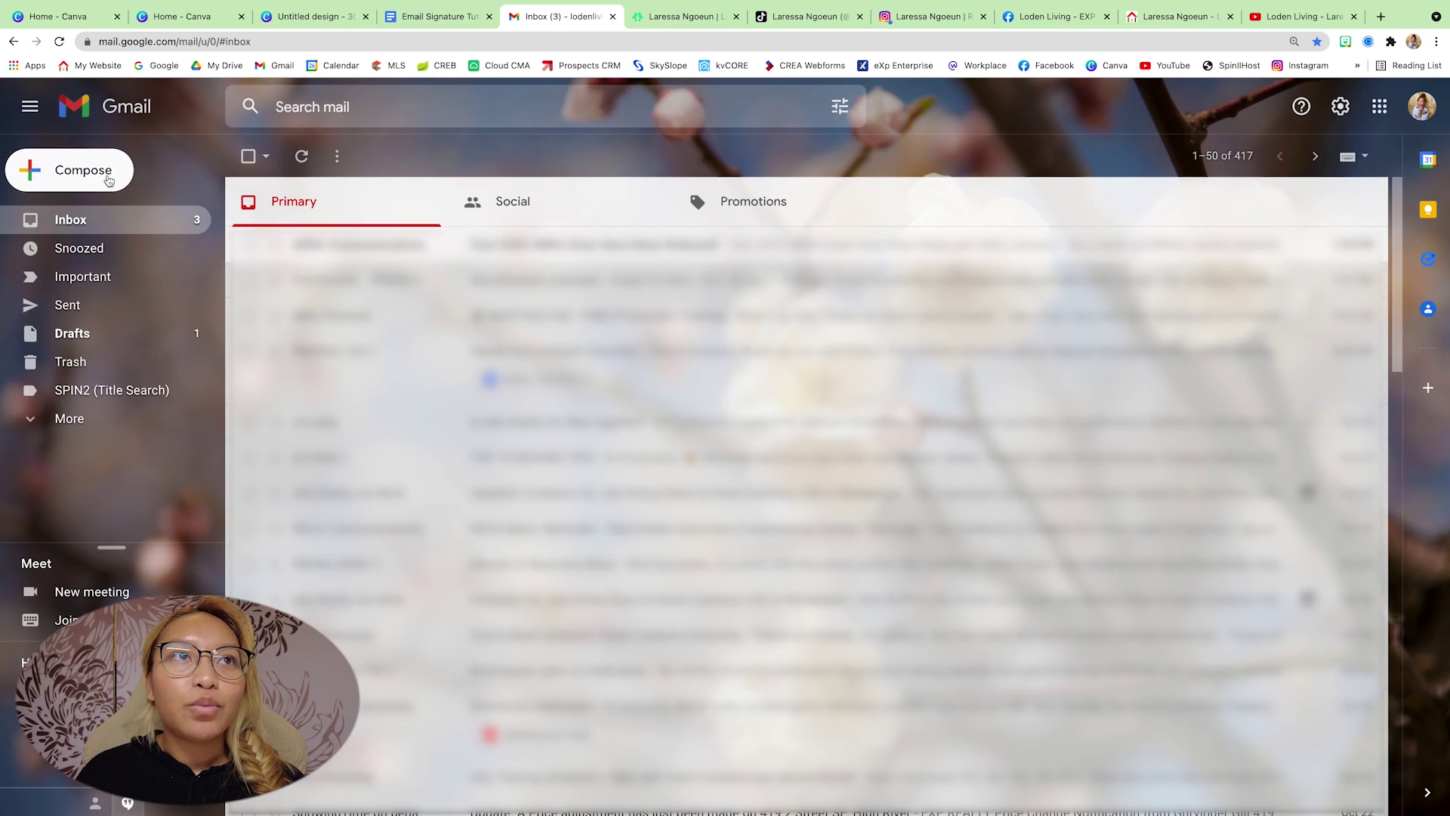
- Send a full-screen email titled 'test email' to the suggested personal Gmail address
click(106, 174)
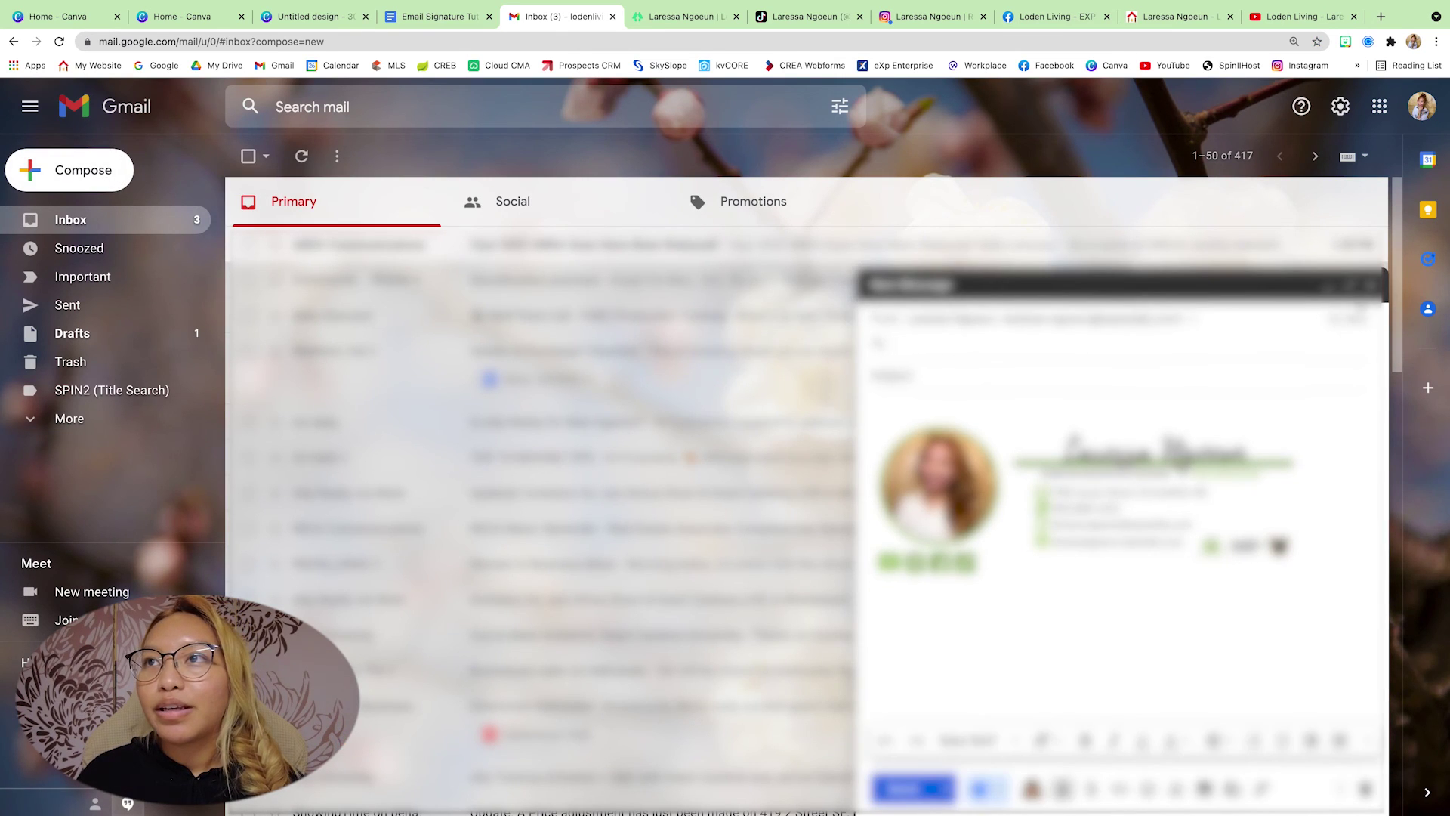
click(1357, 287)
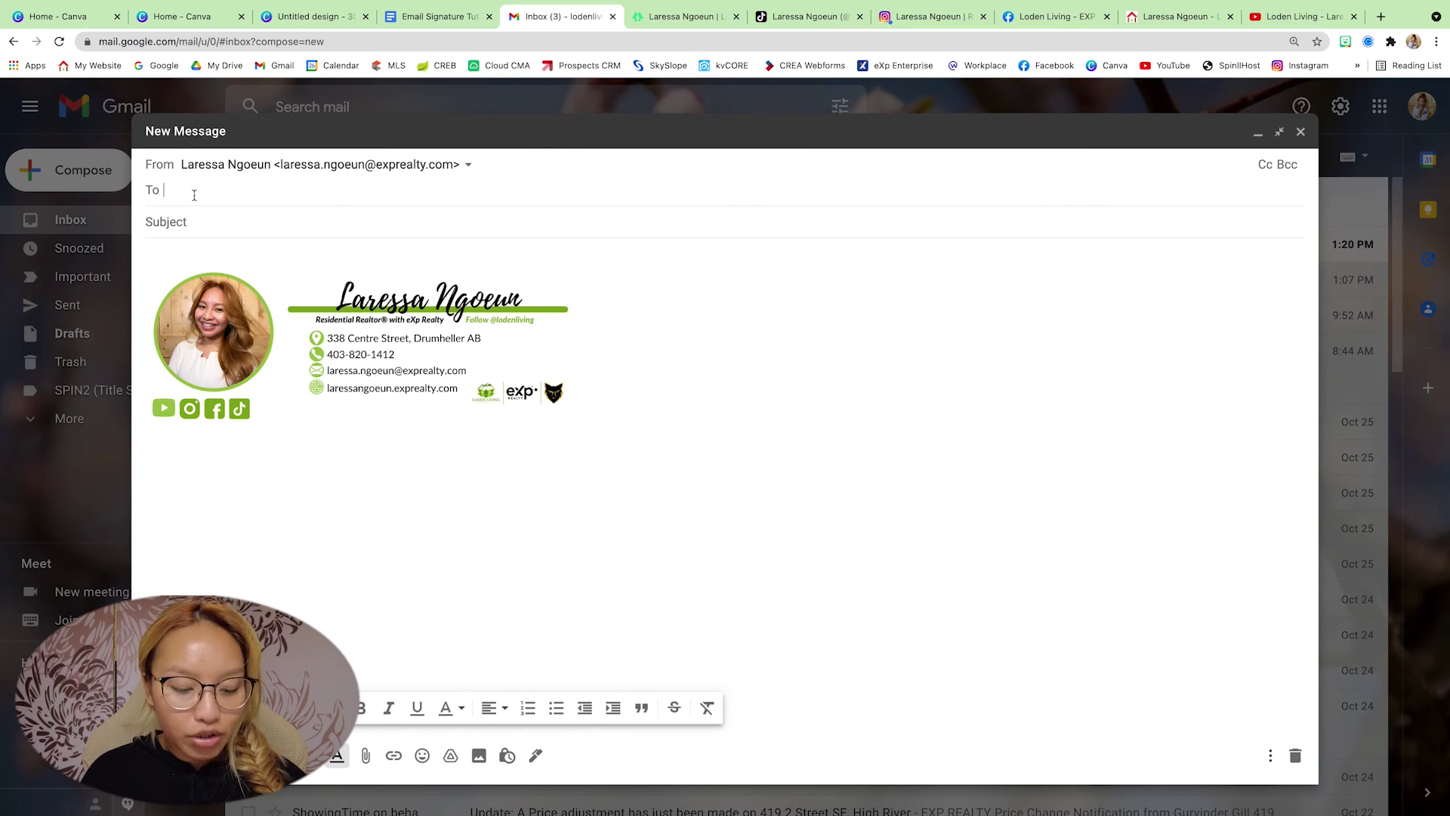
text(lare)
click(253, 236)
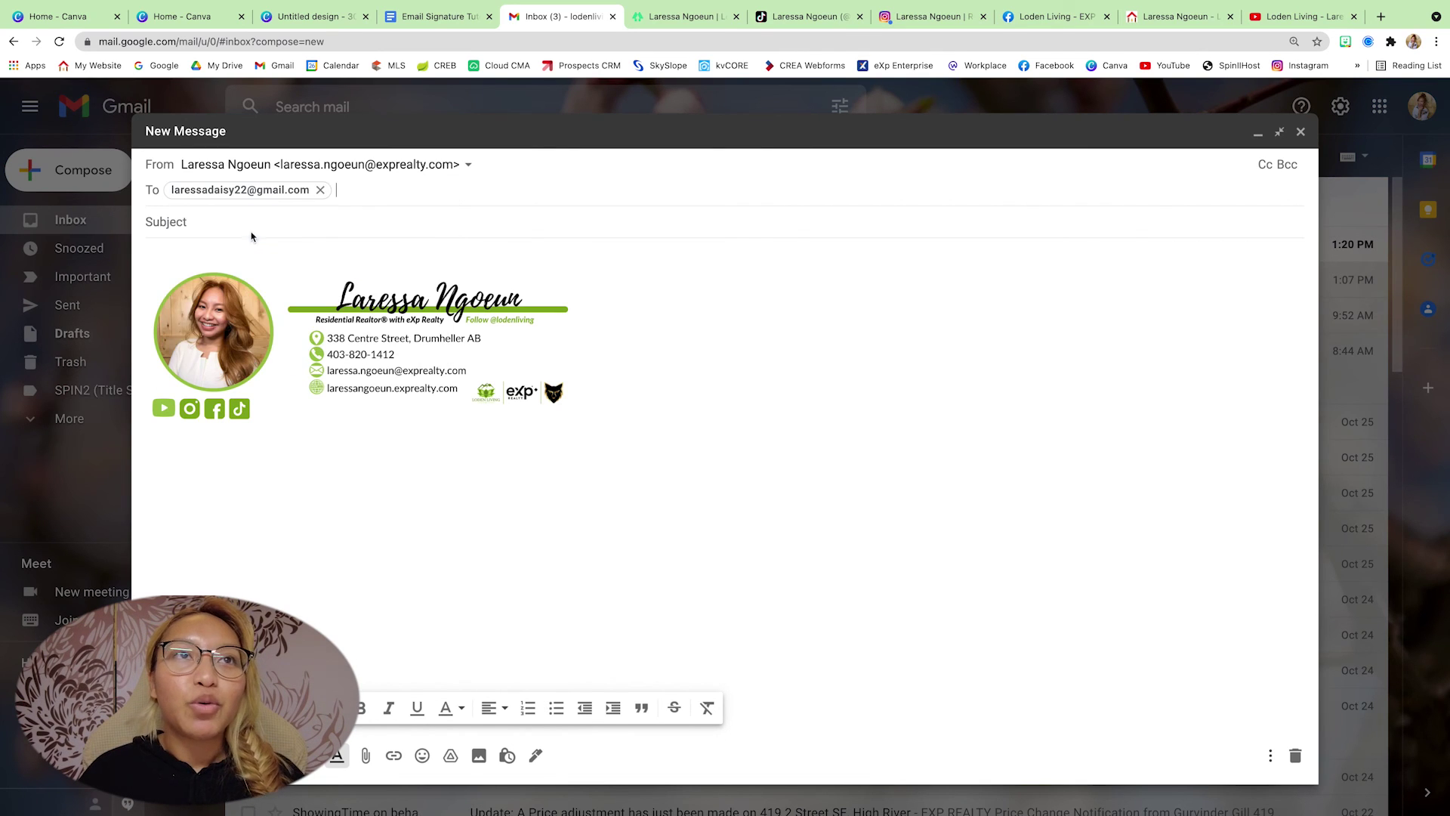
click(242, 219)
text(test)
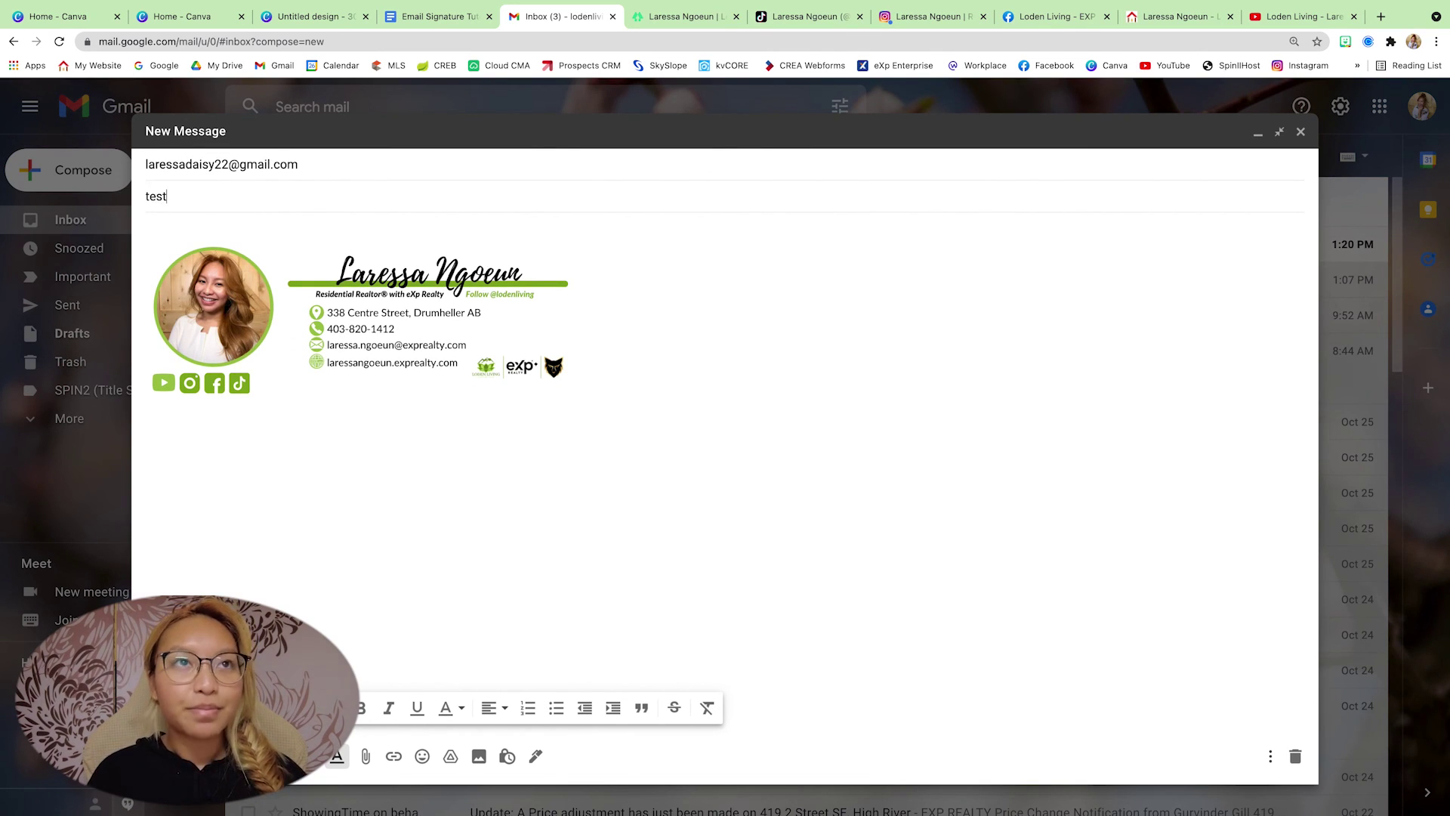
text( email)
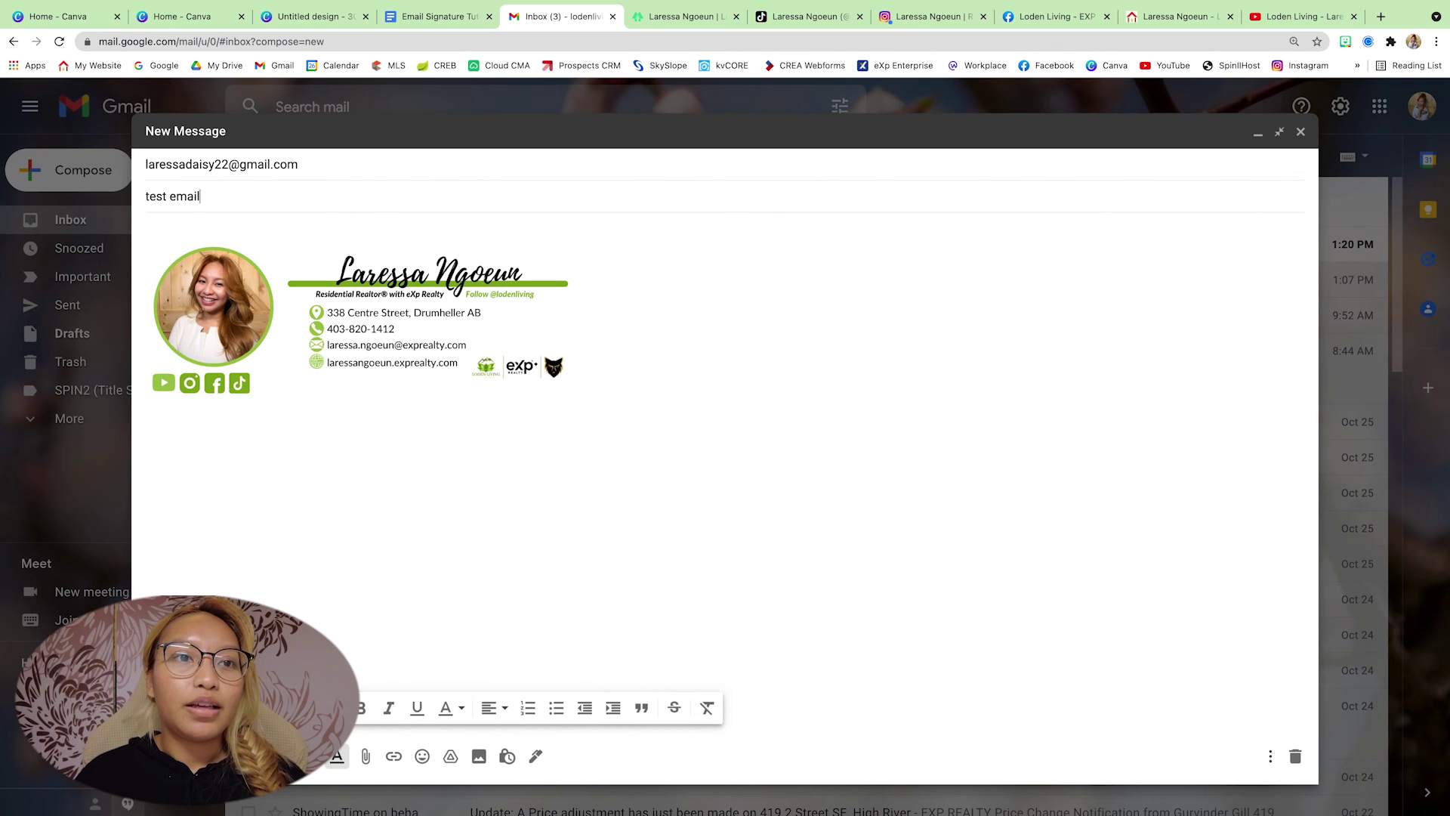
key(ctrl+Return)
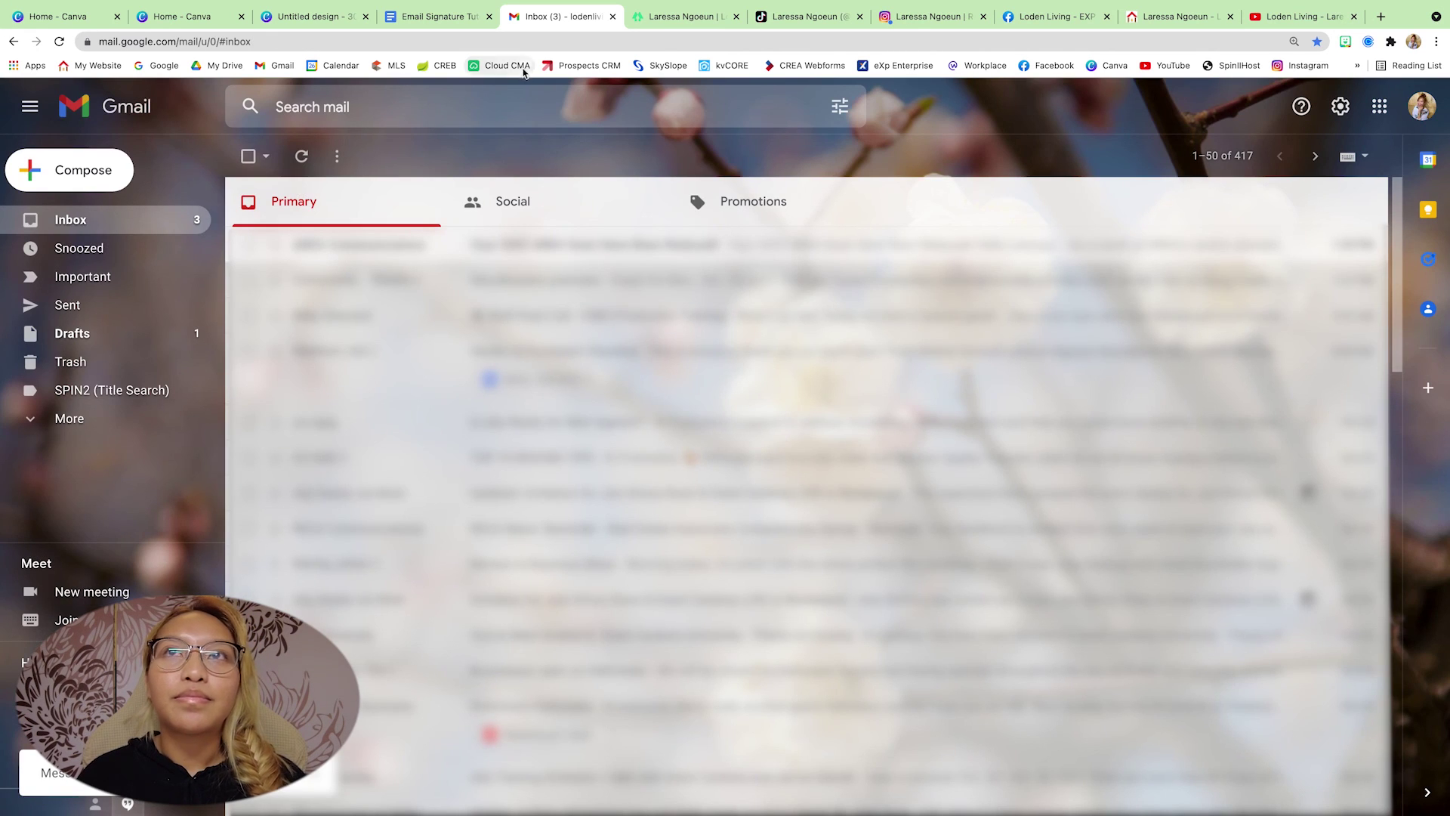
- In a new tab, switch to the other Google account, open 'test email' and try the signature's Linktree link
click(1382, 16)
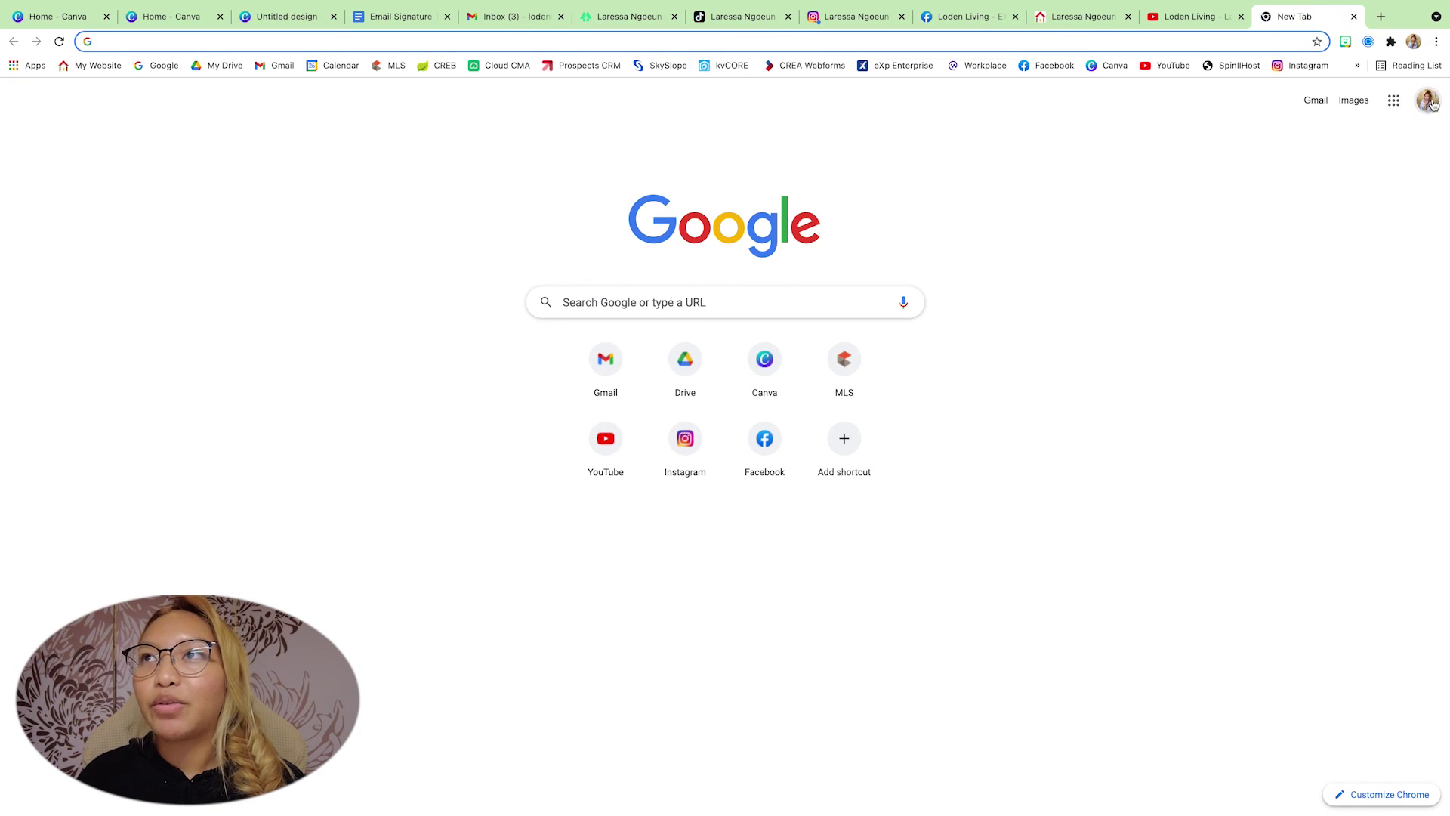
click(1427, 101)
click(1279, 309)
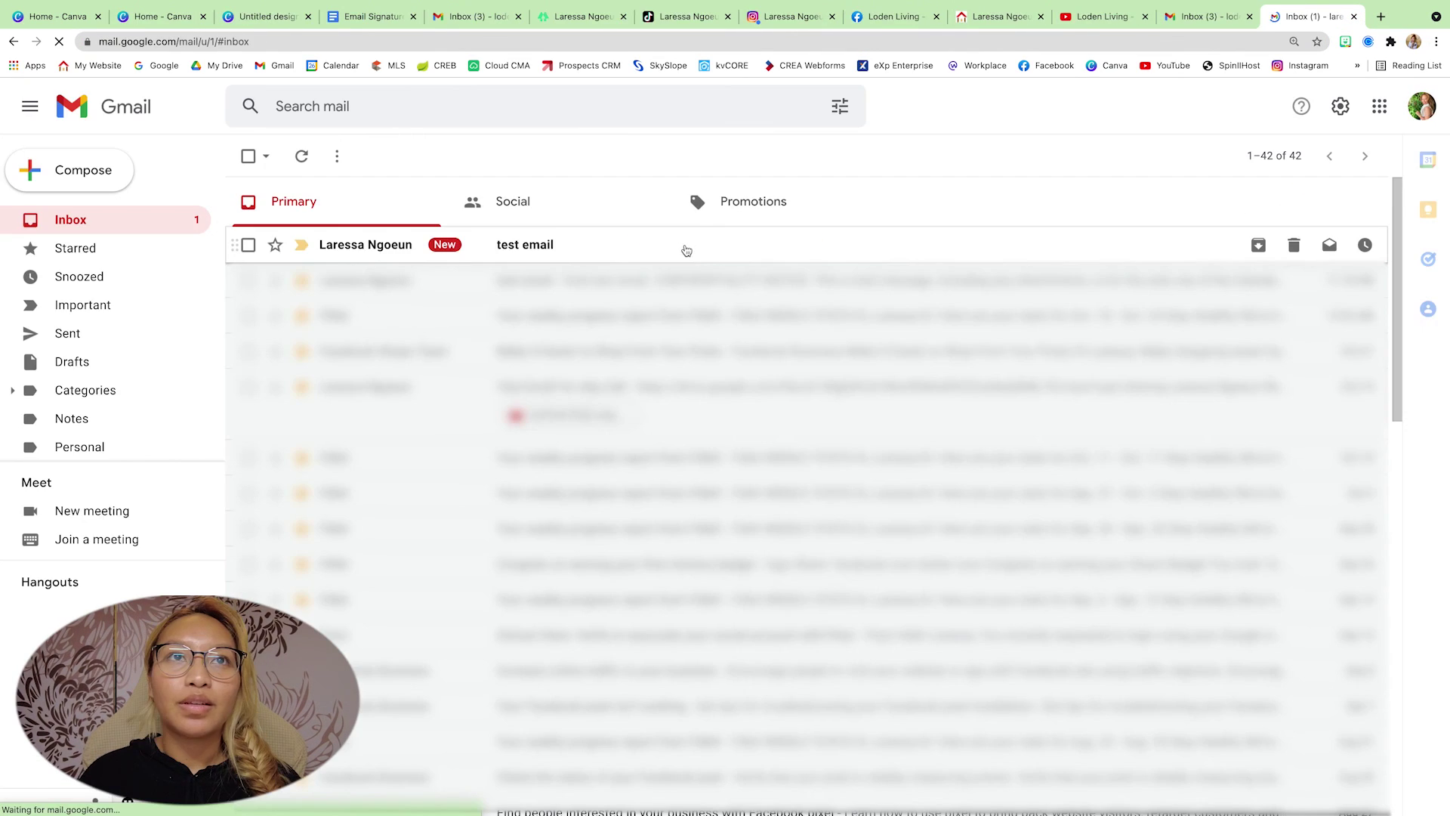
click(683, 247)
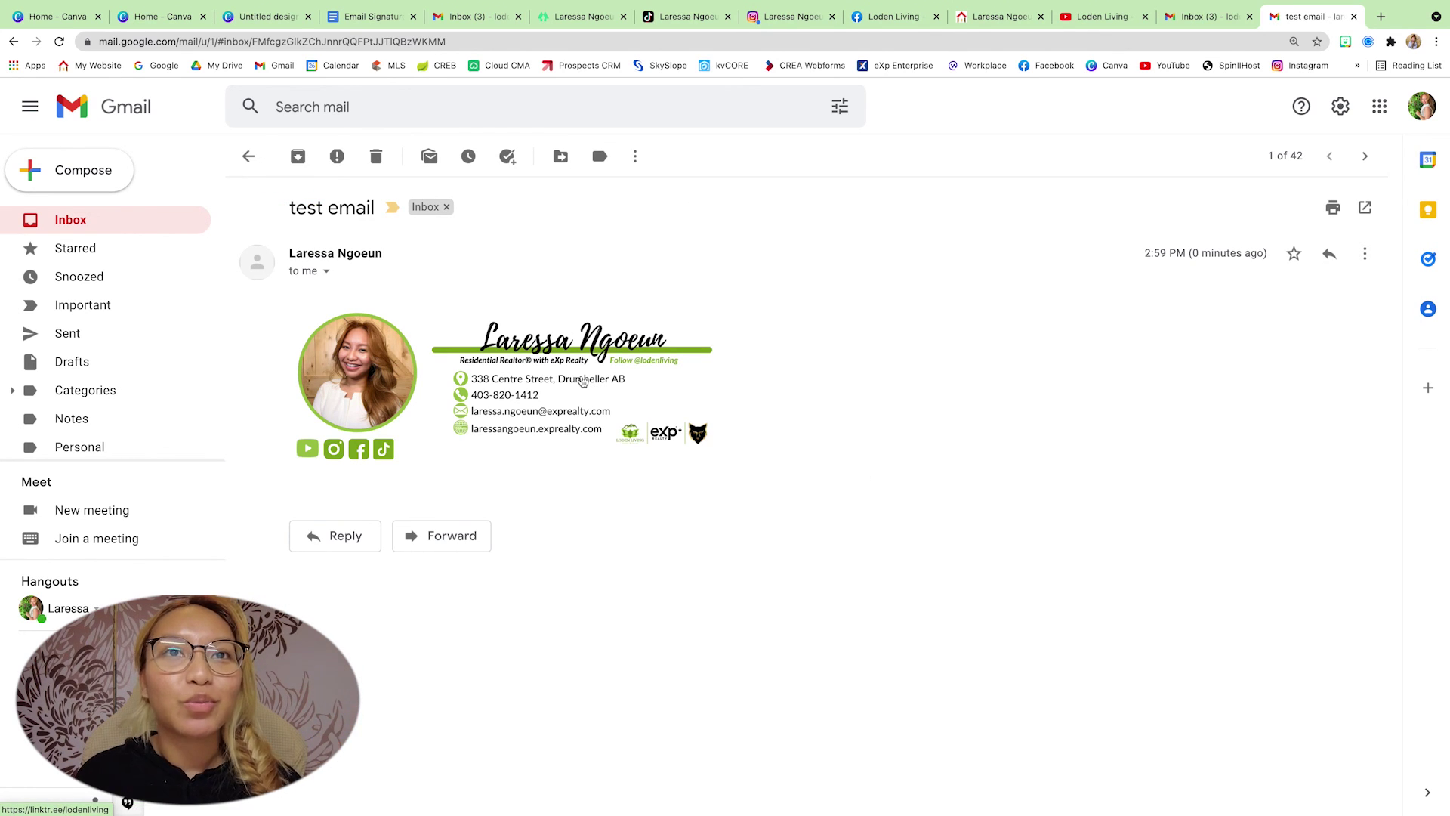
click(582, 381)
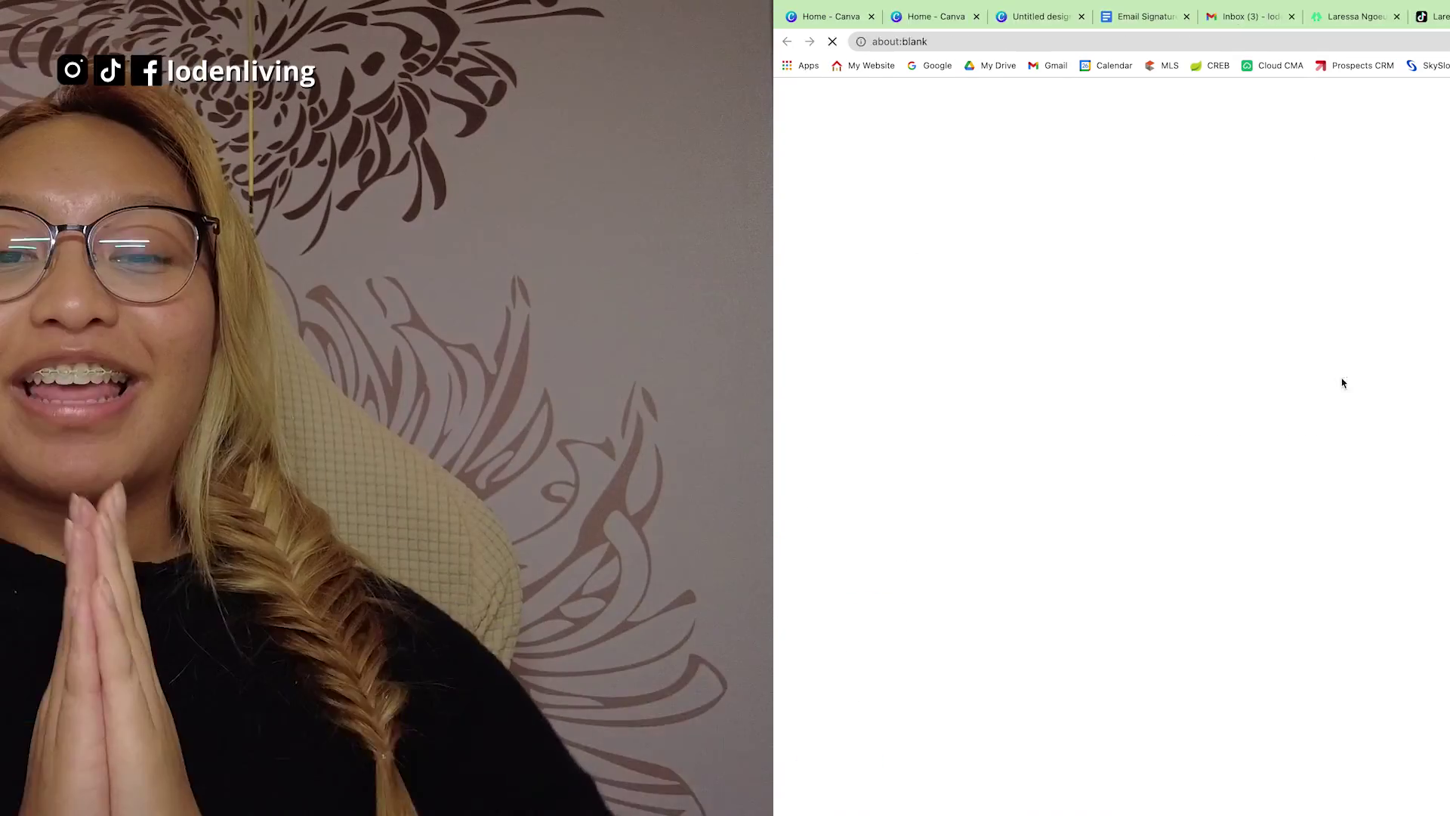